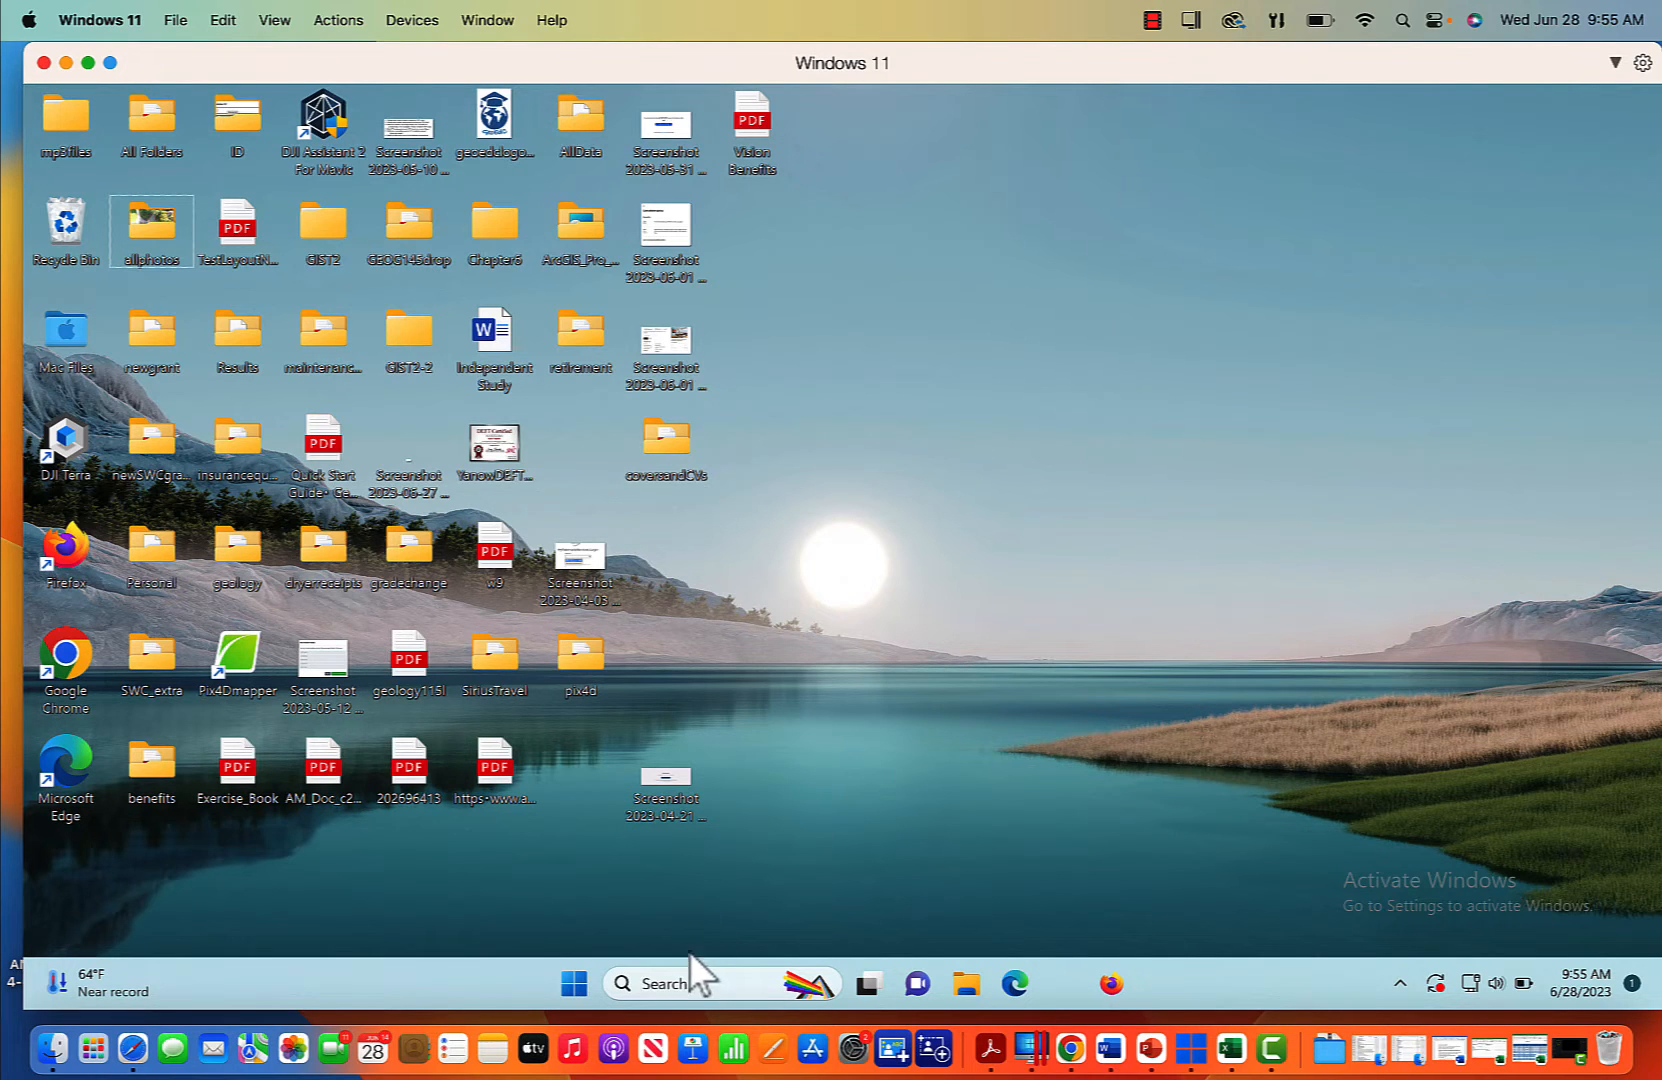
Step: Find ArcGIS Pro through the Windows search and launch it
click(679, 983)
text(ar)
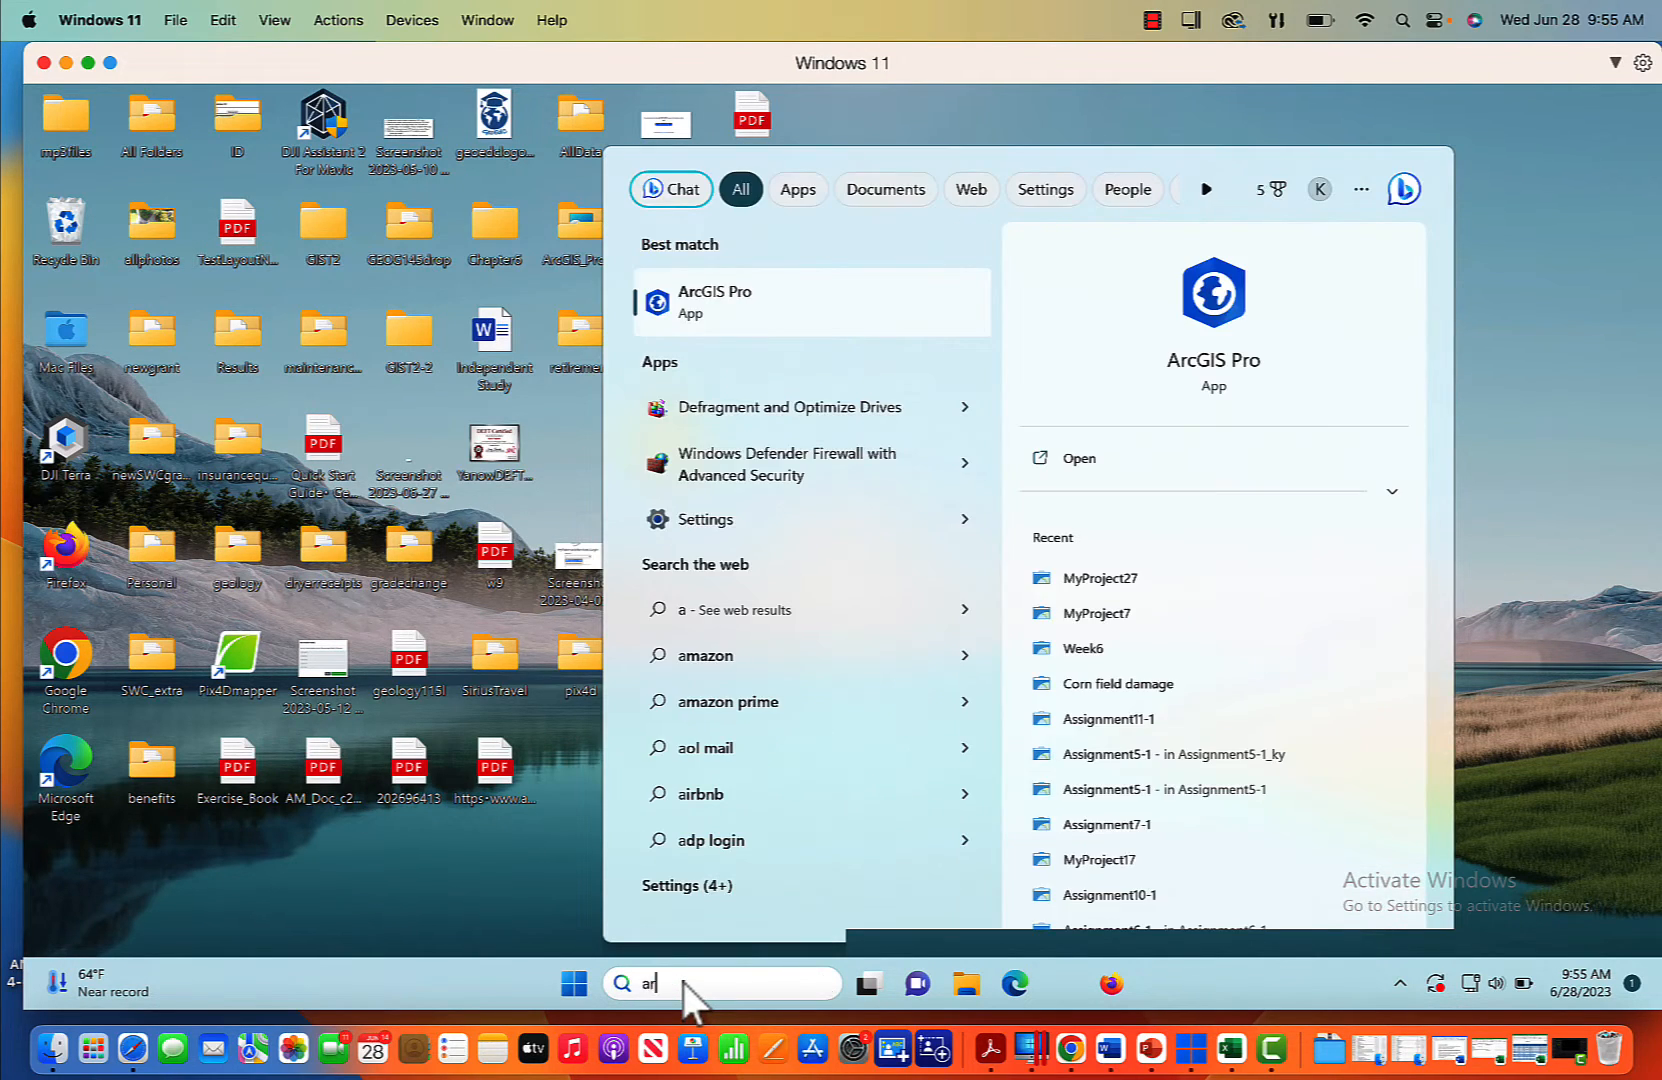
text(cgis)
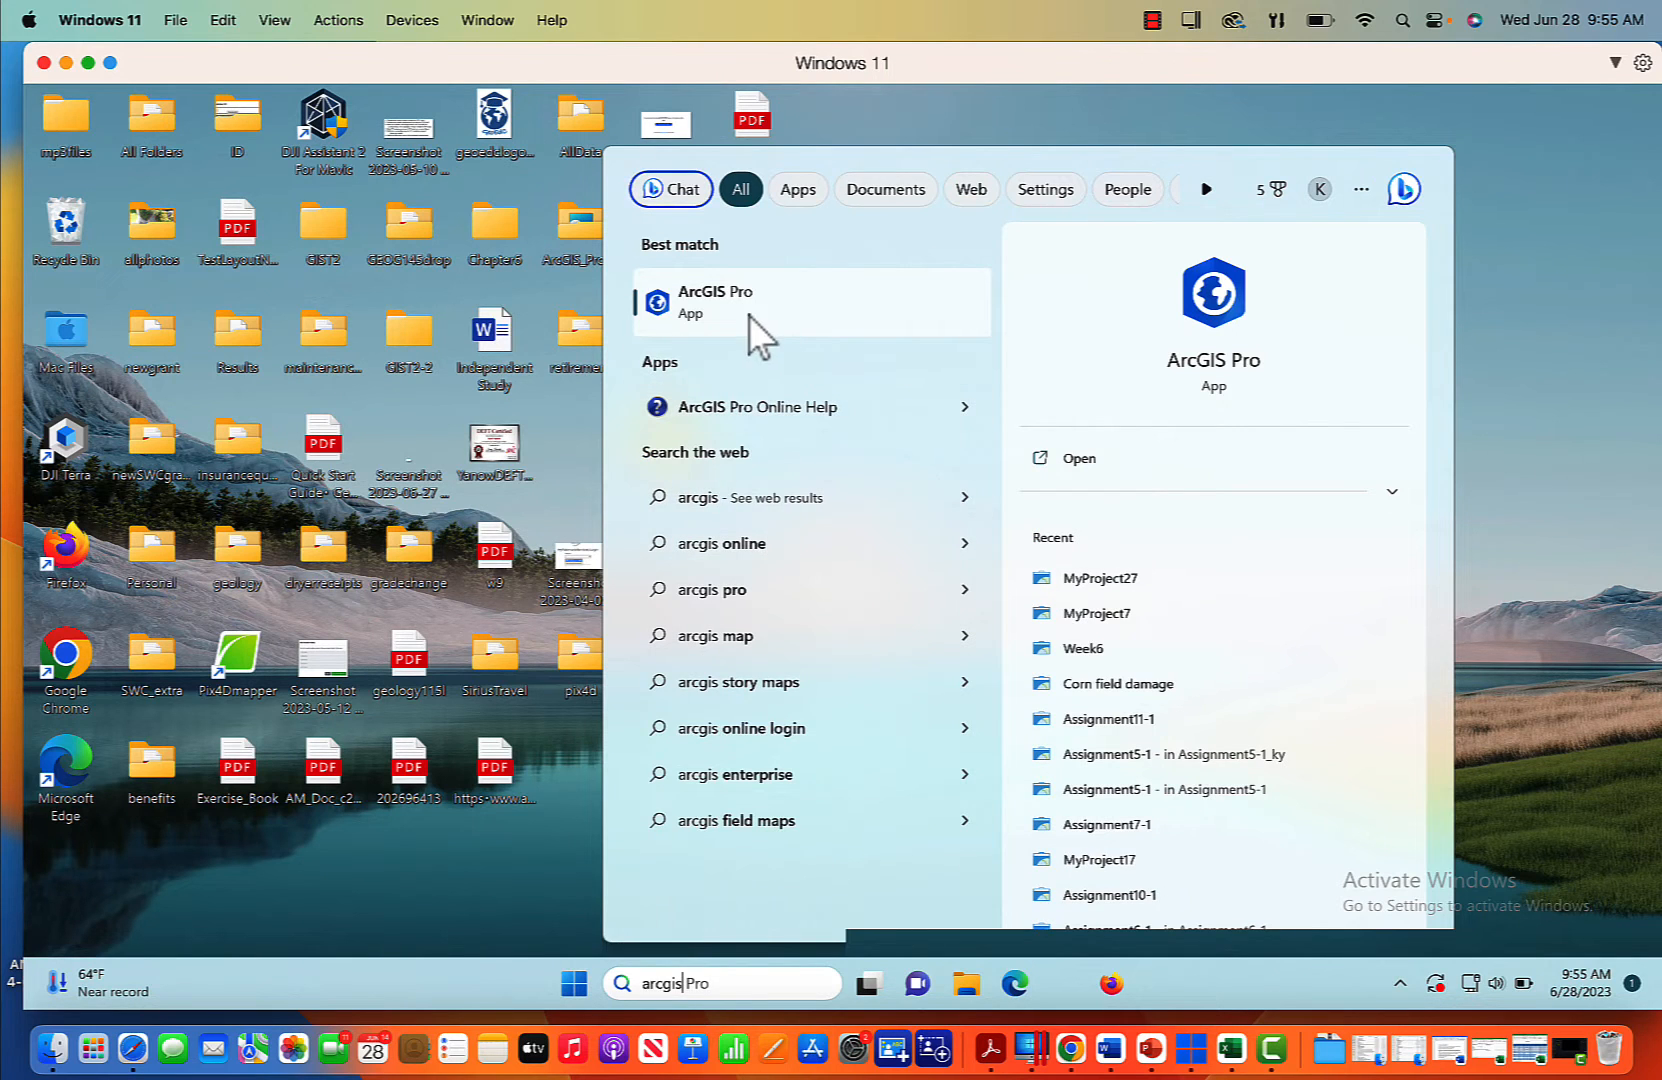
click(749, 316)
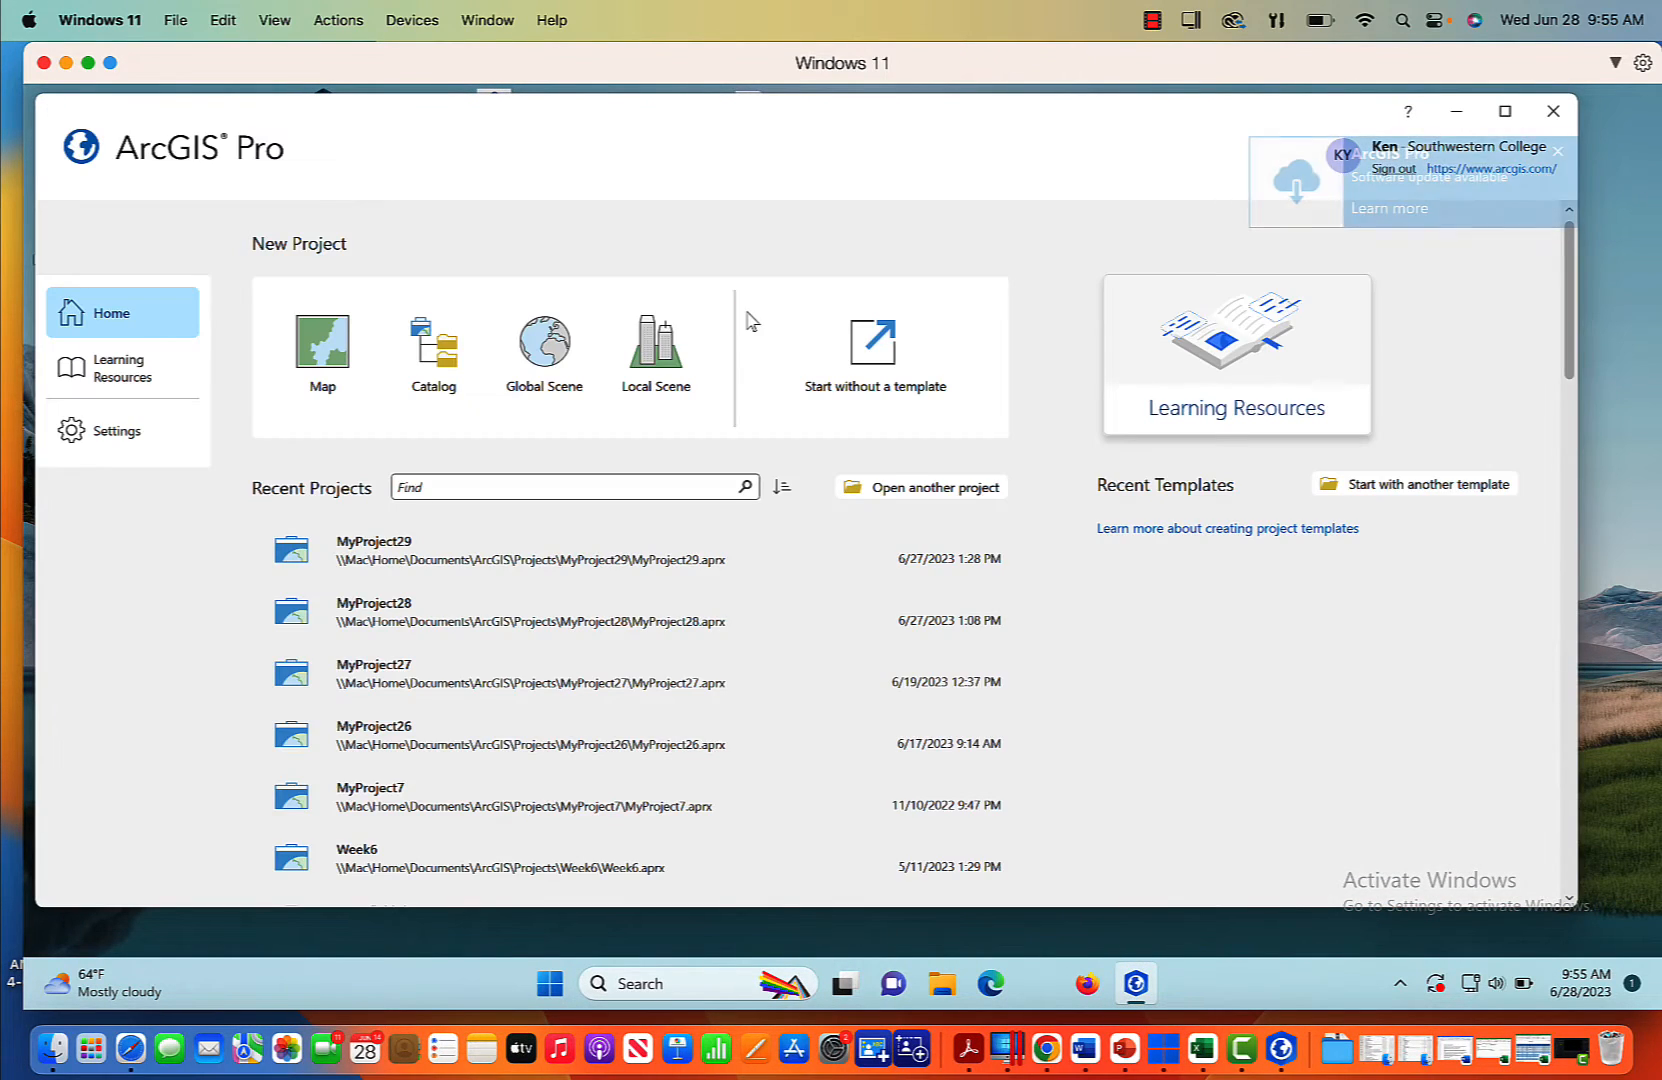
Step: Create a new project from the Map template with the name MyProject30 in the default ArcGIS Projects location
click(332, 345)
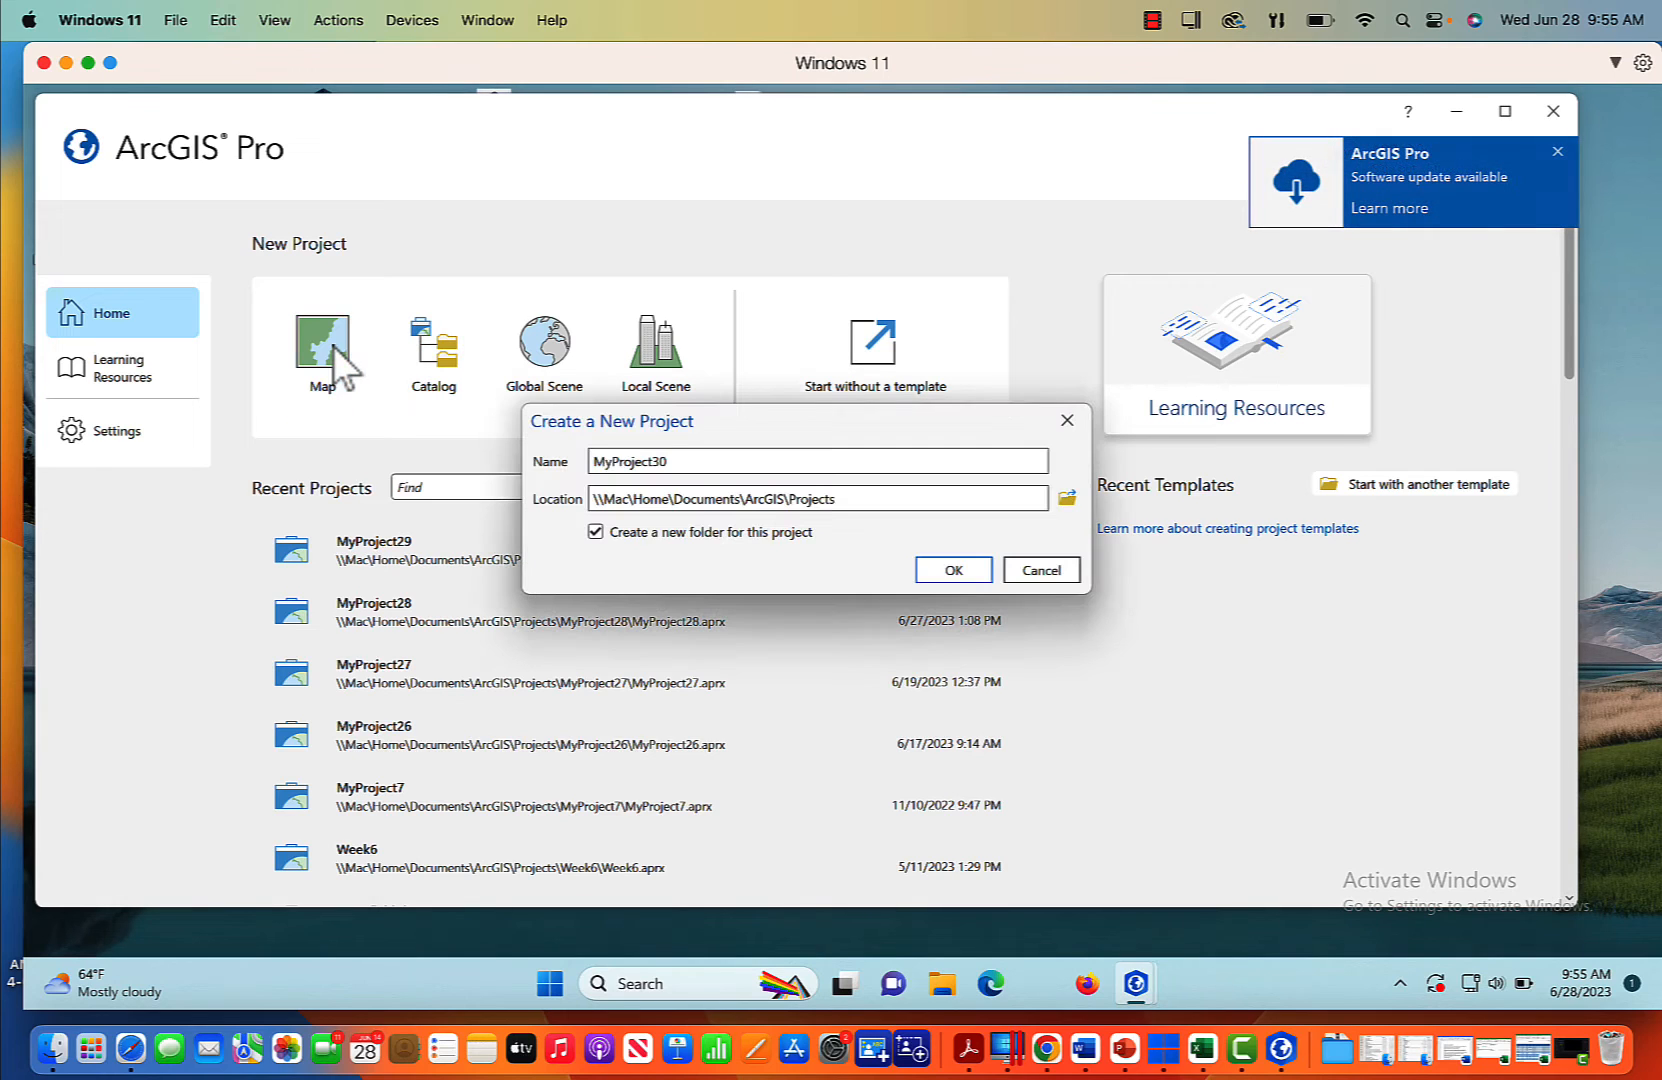
click(733, 466)
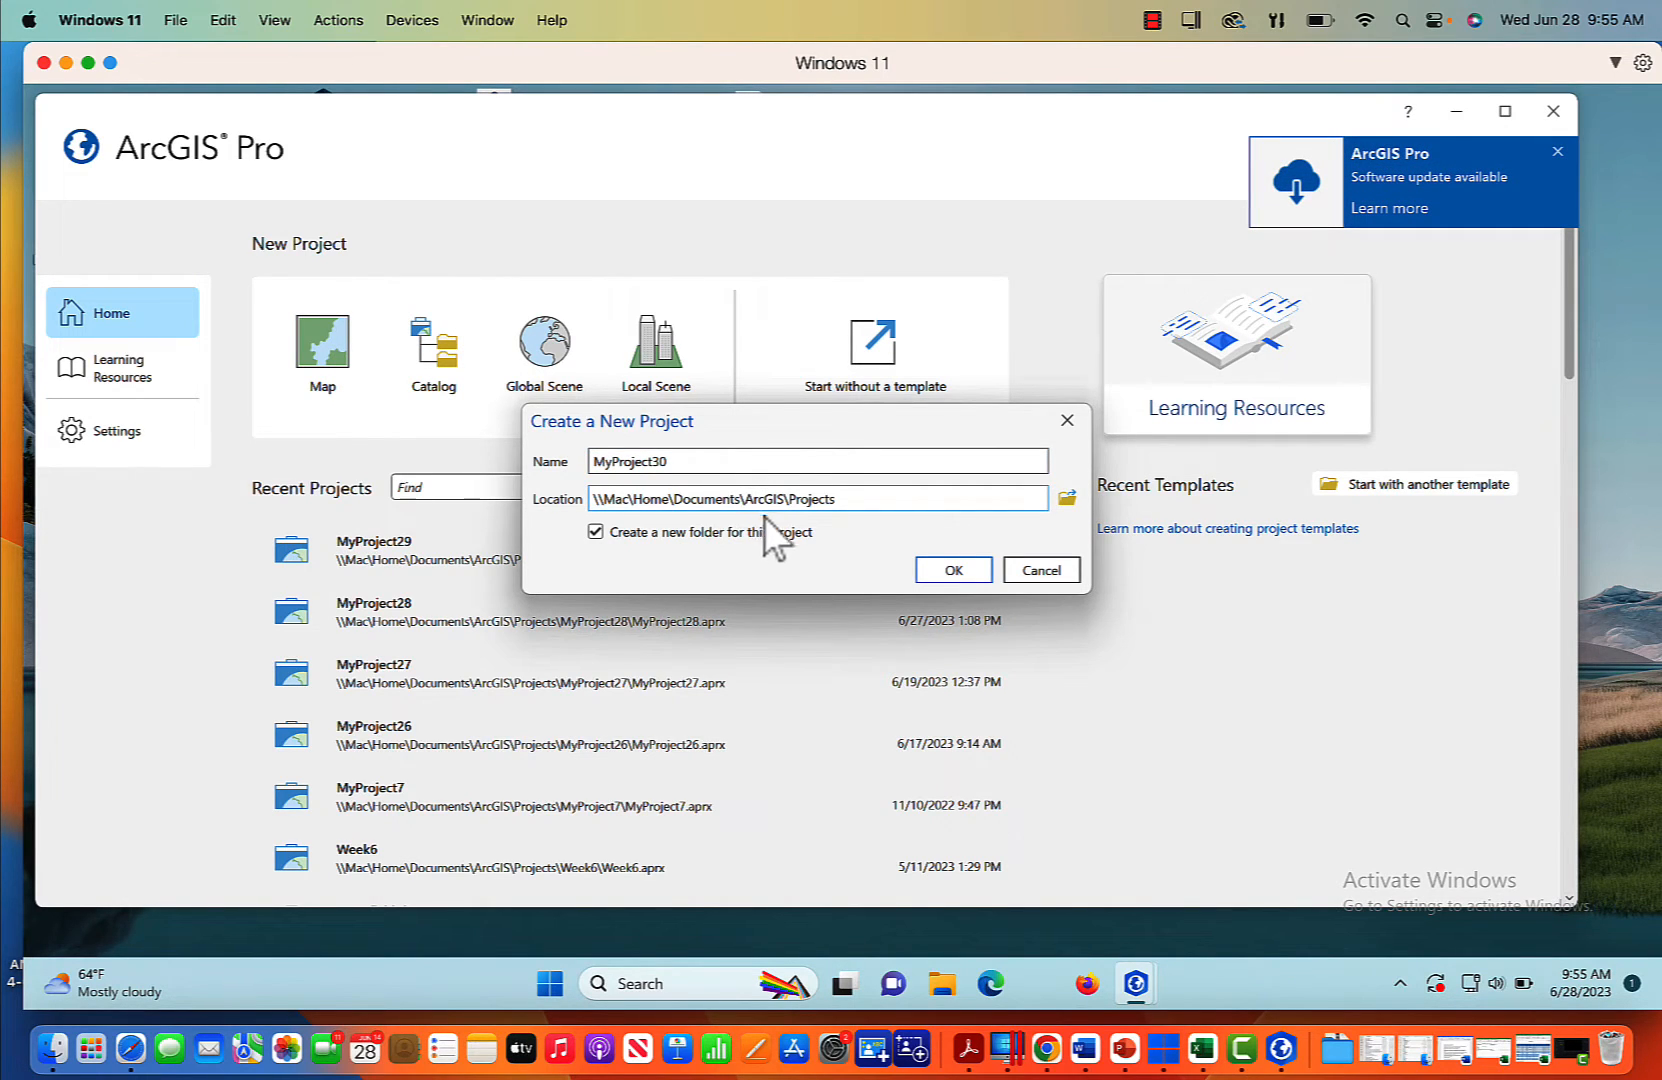
click(952, 570)
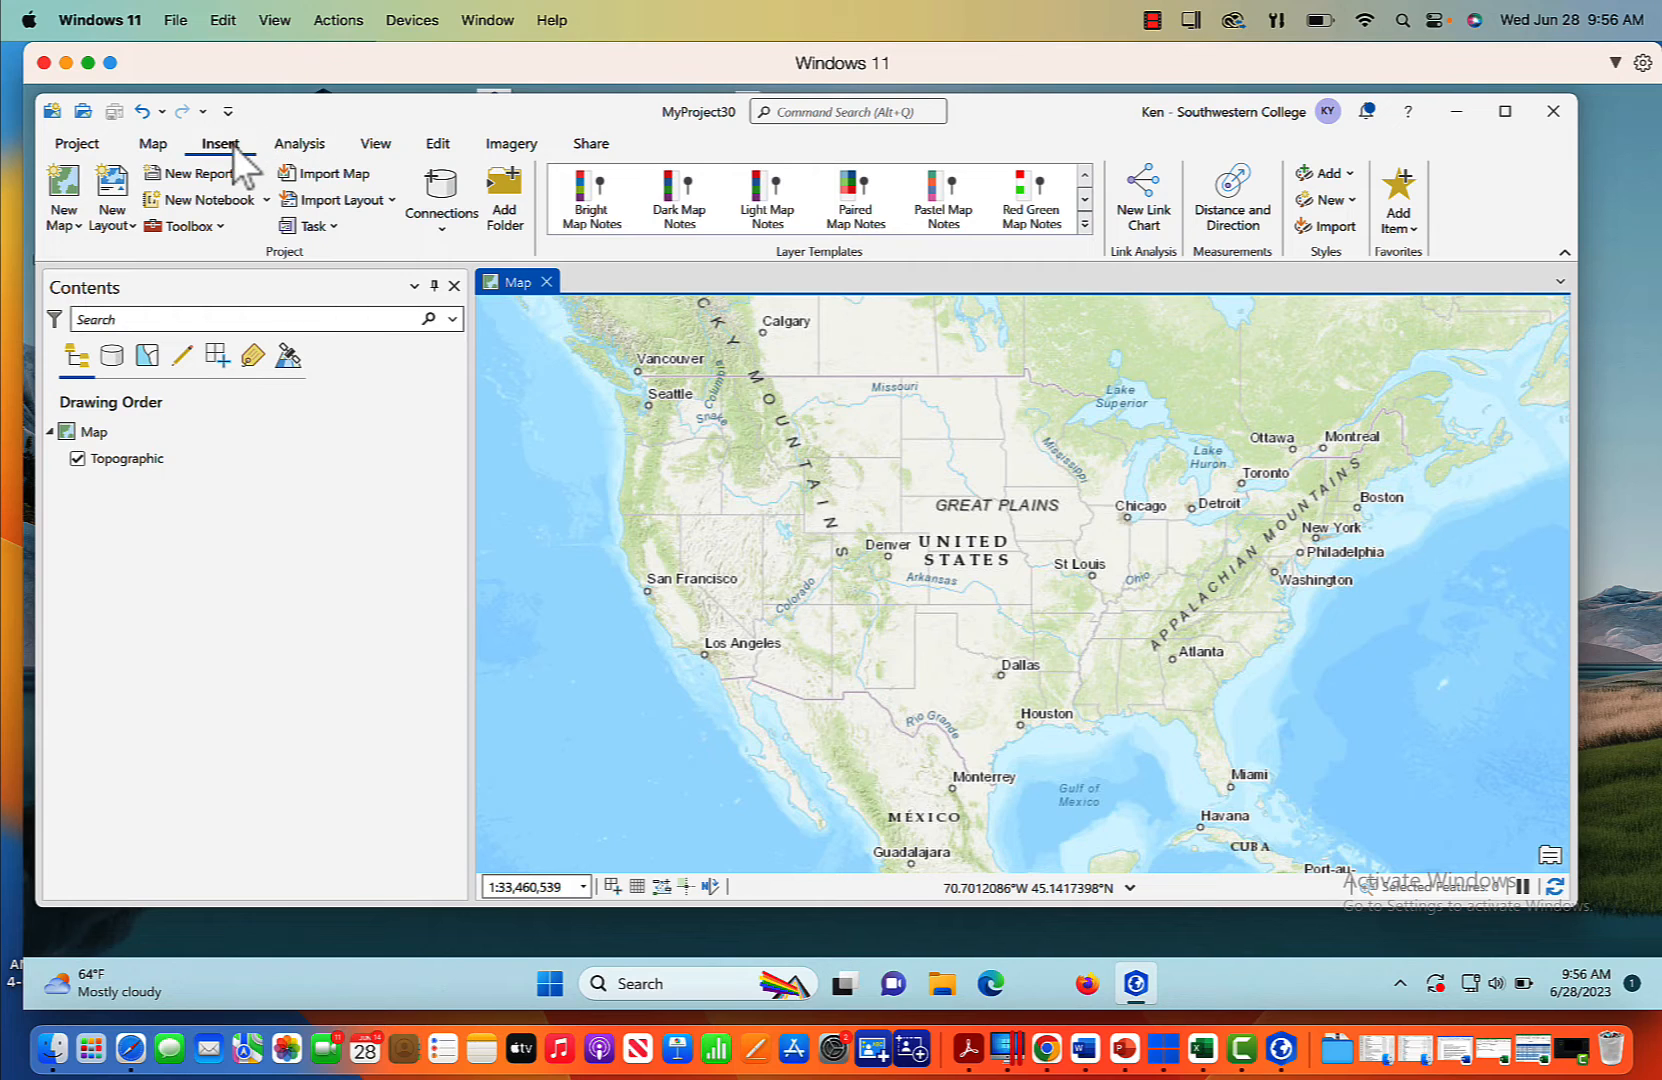
Step: Add a folder connection to EastCampus_Summer23_orthomosaic_rgba_bundle in Downloads
click(508, 200)
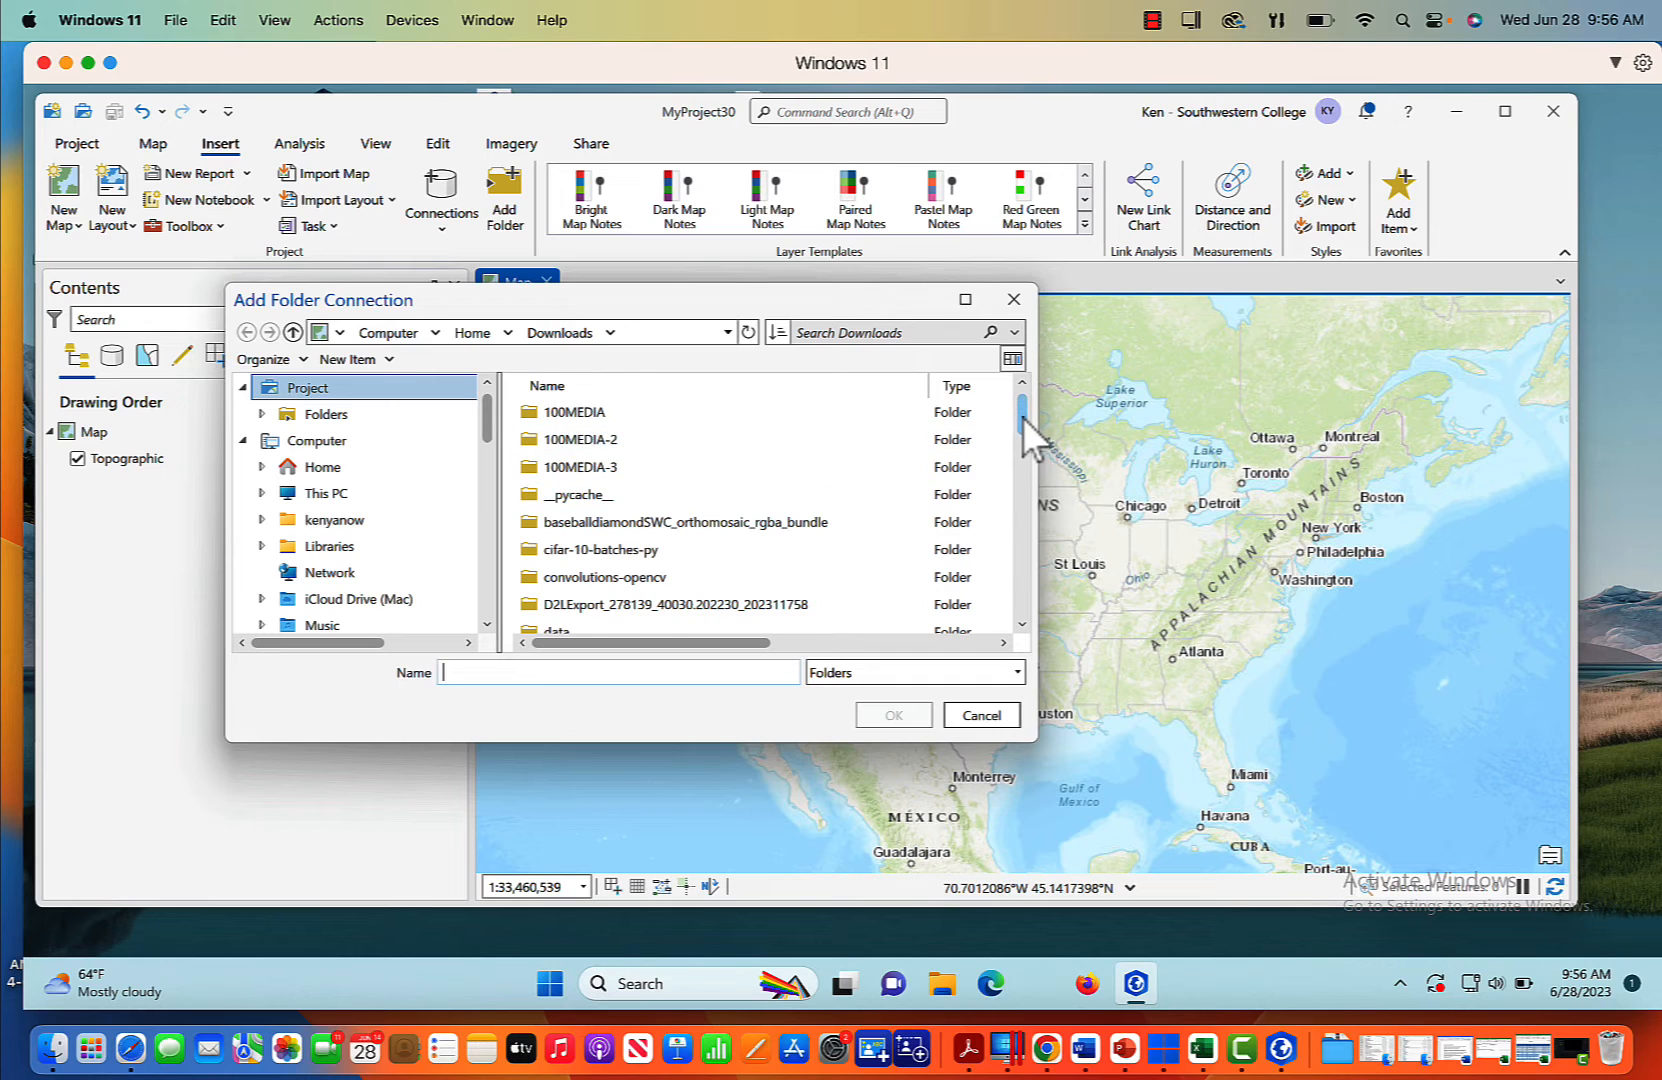
drag(1022, 417, 1022, 427)
click(702, 604)
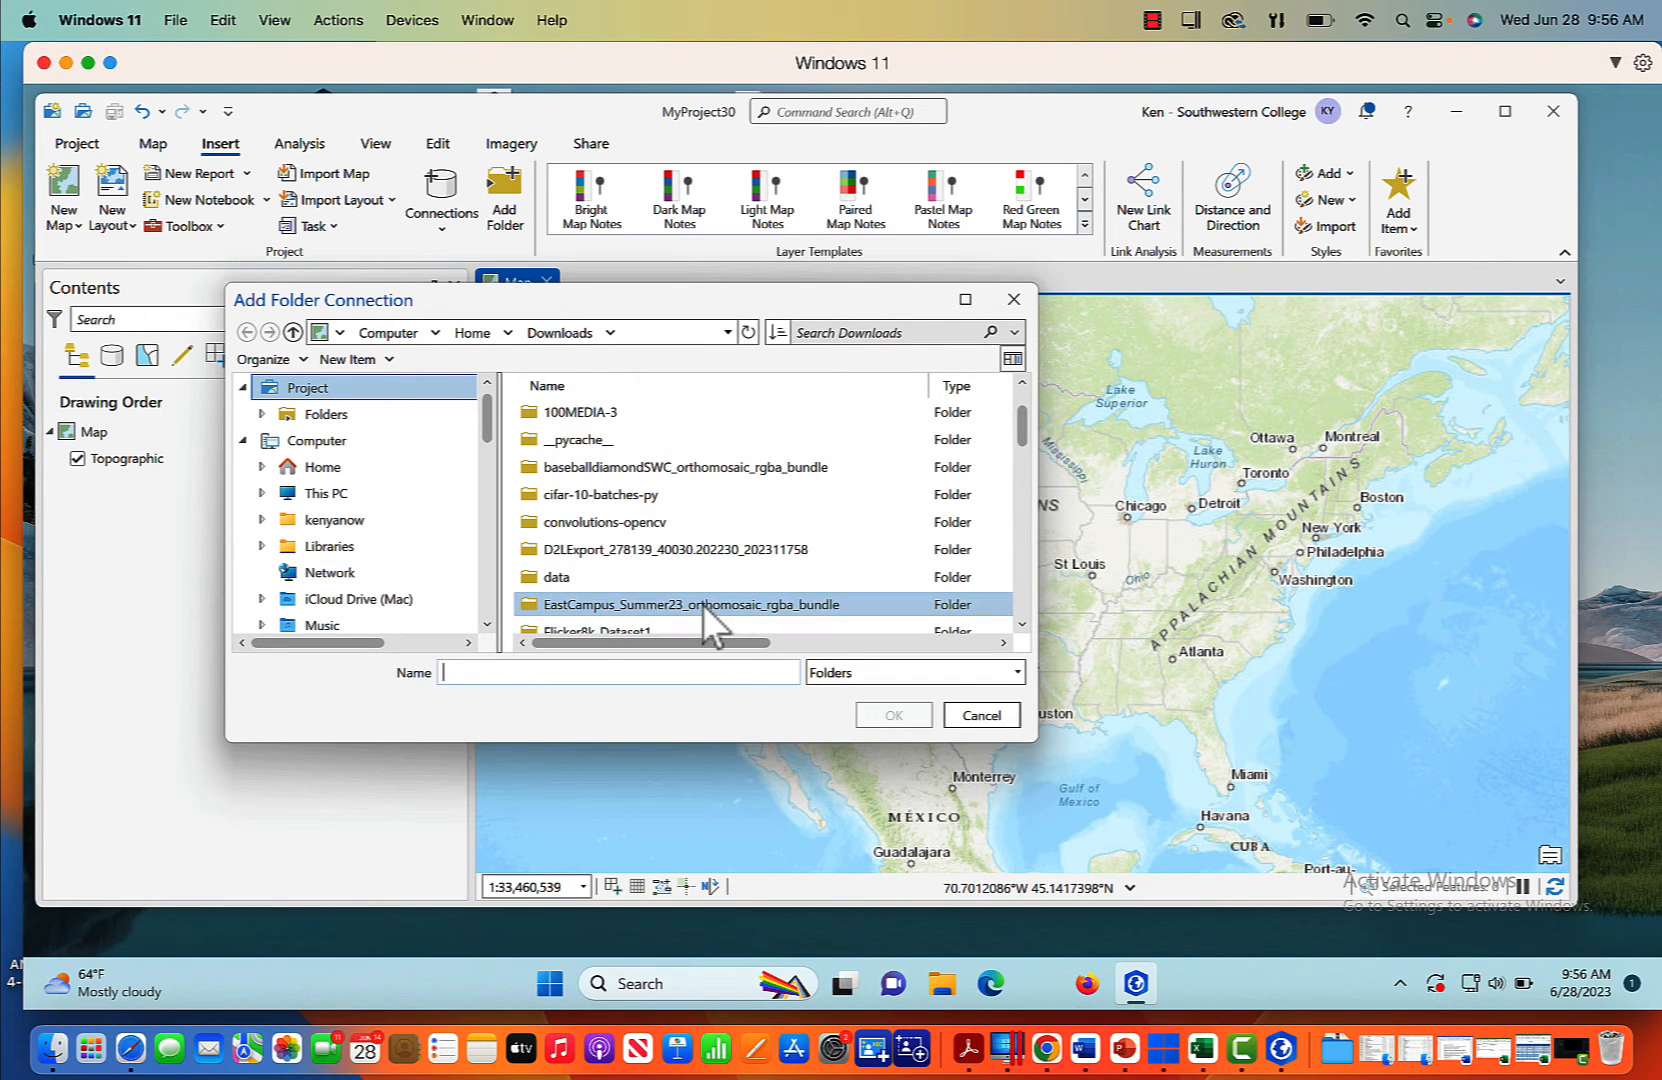
click(880, 716)
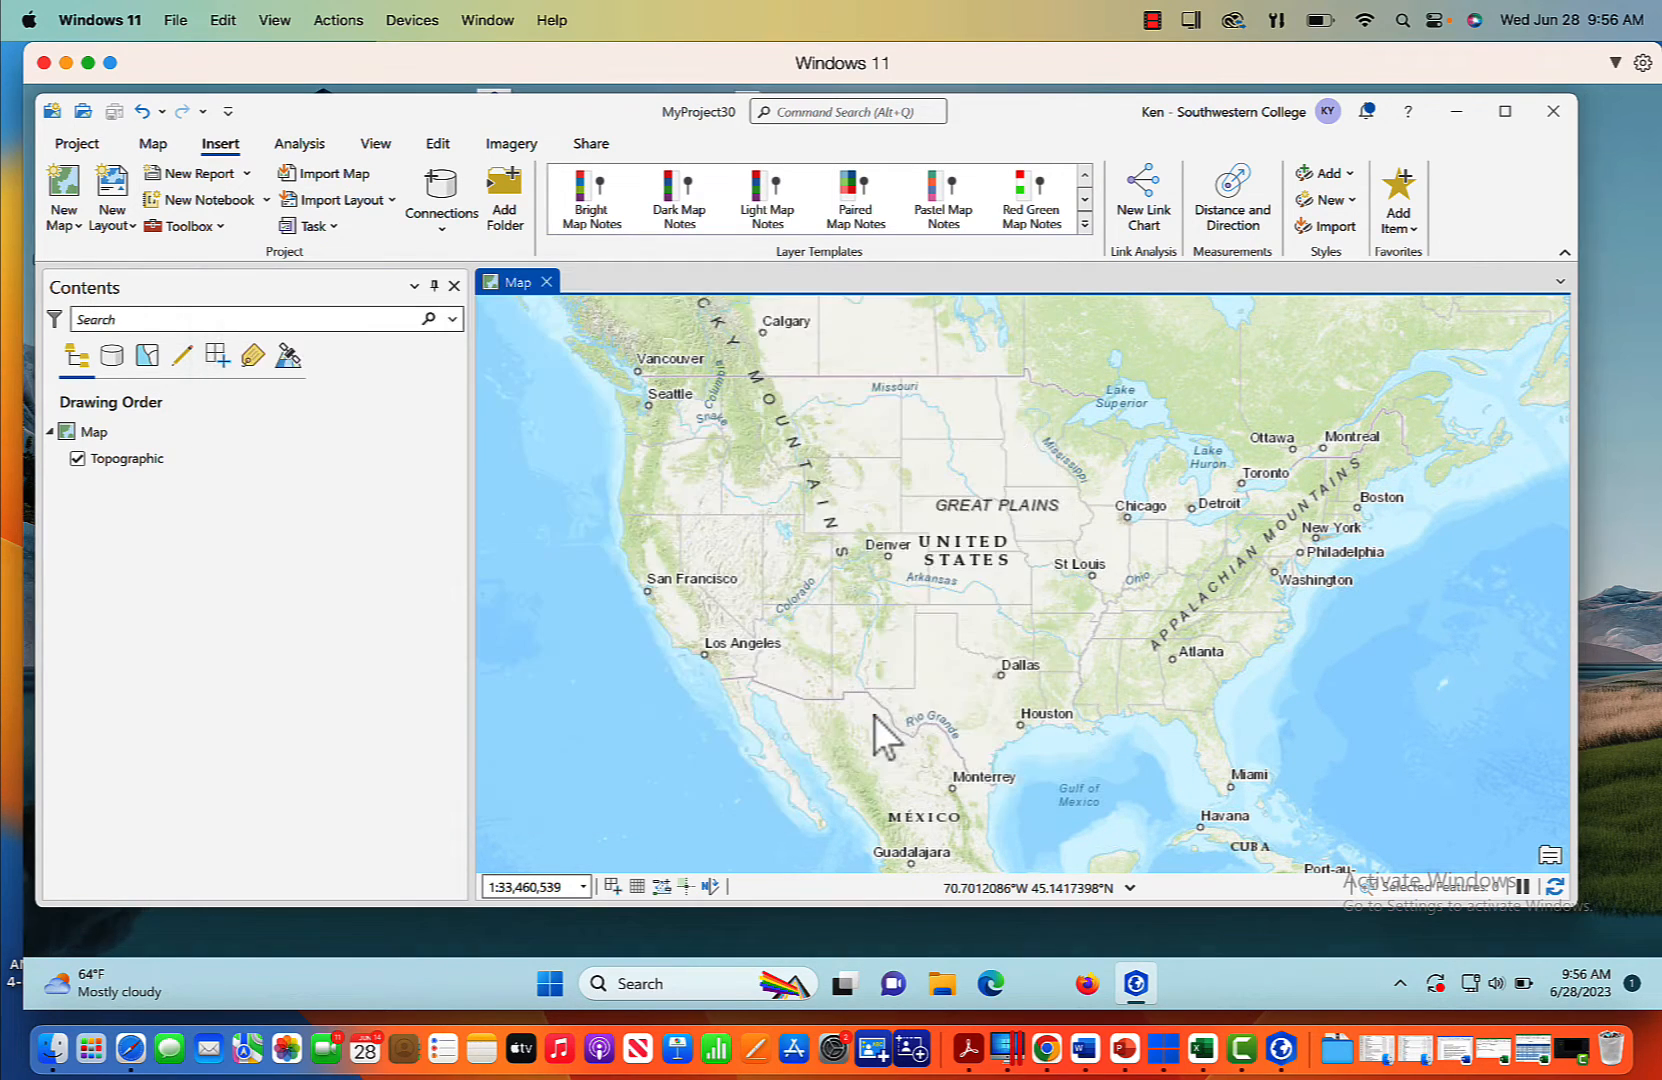
Step: Show the project catalog and expand the connected EastCampus_Summer23_orthomosaic_rgba_bundle folder to list its files
click(373, 146)
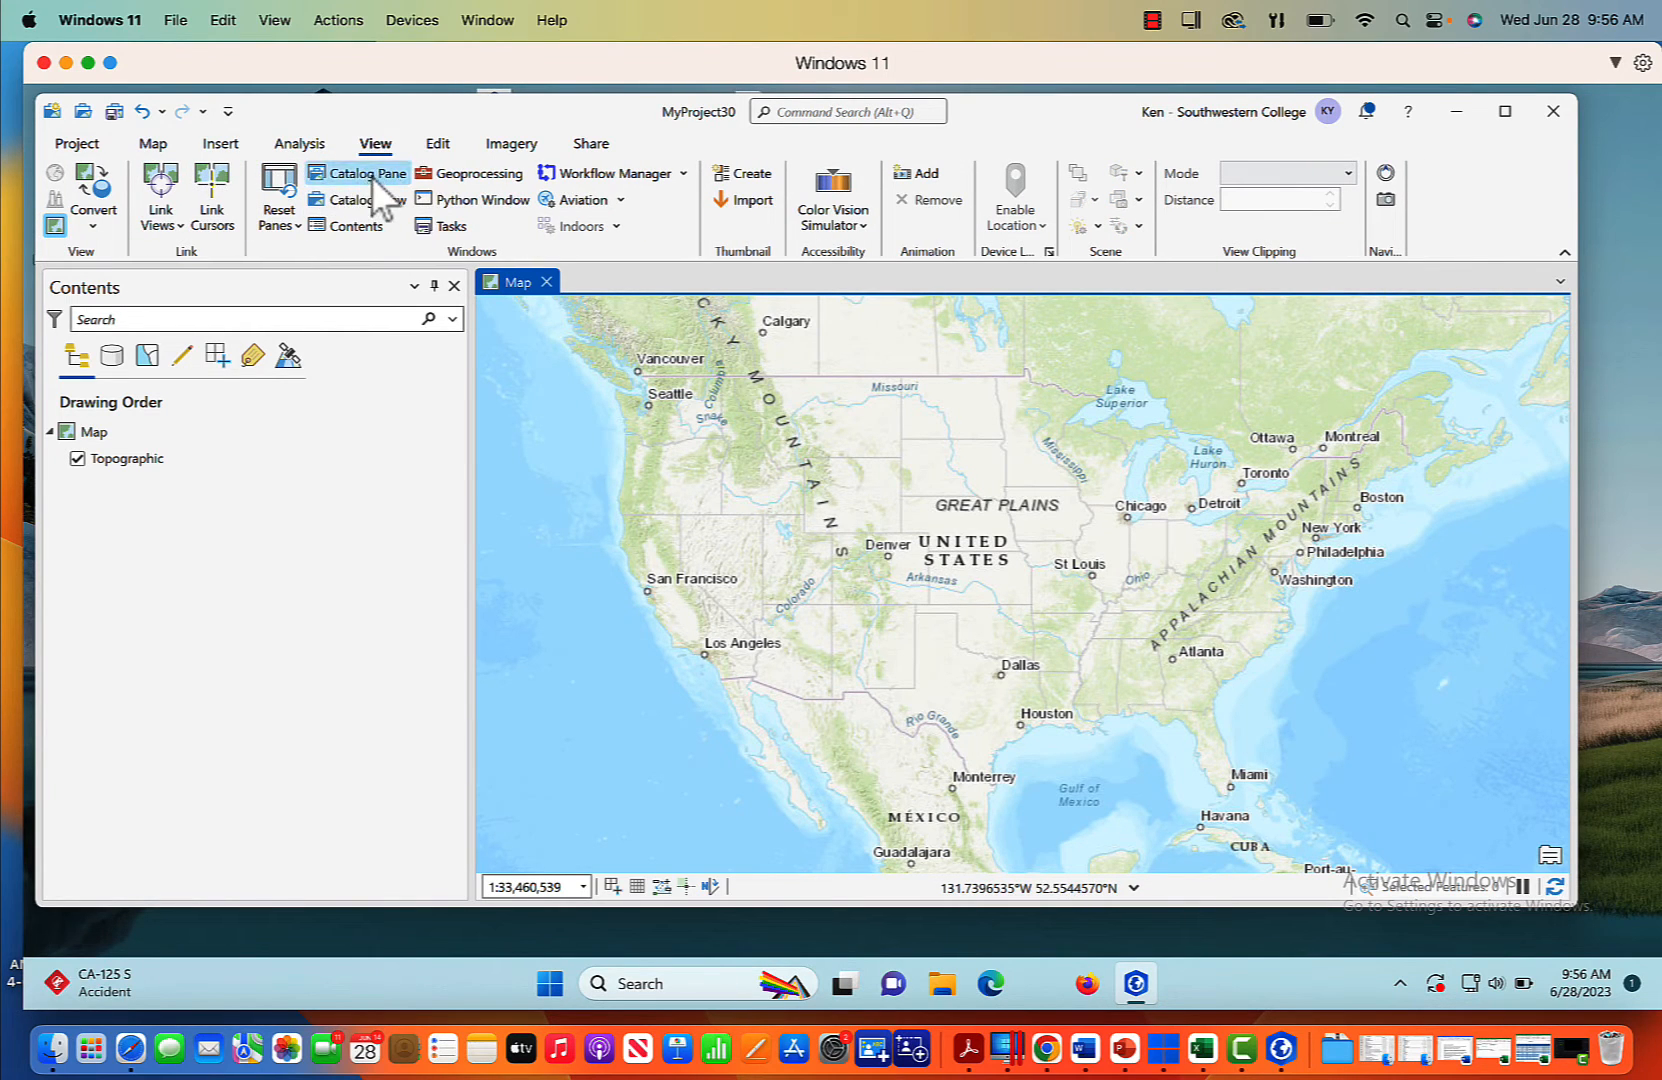
click(371, 177)
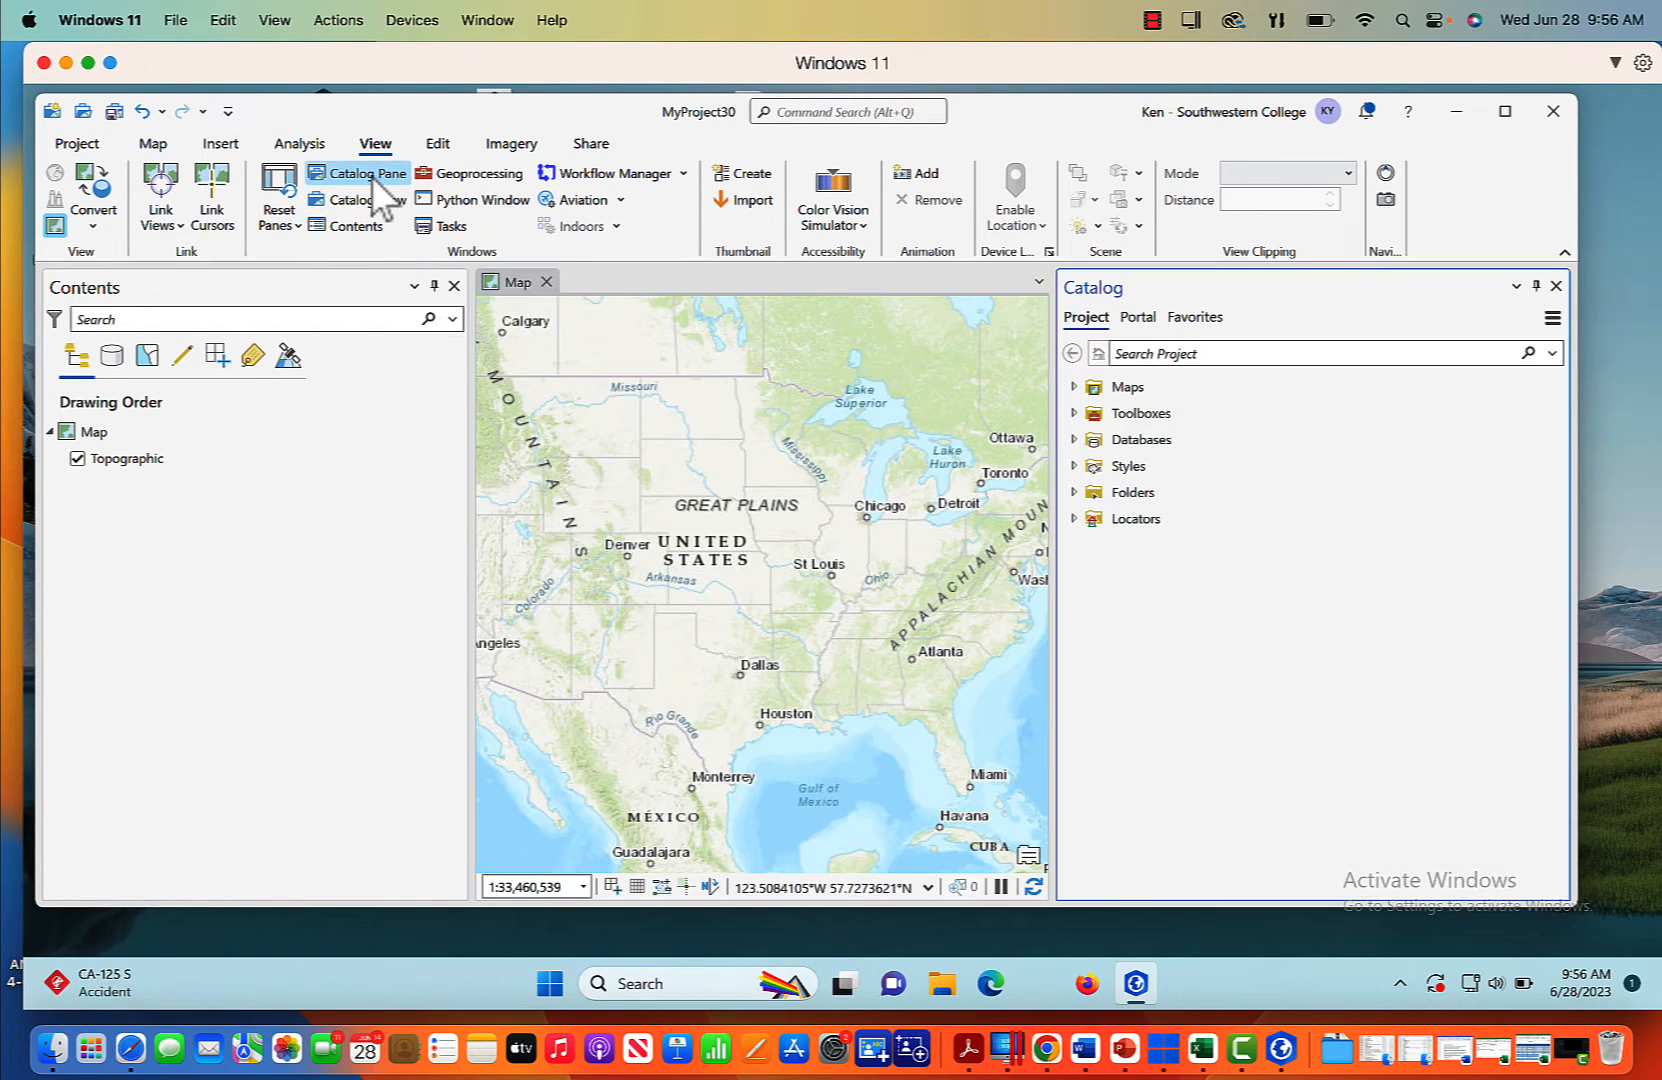
click(1074, 492)
click(1217, 549)
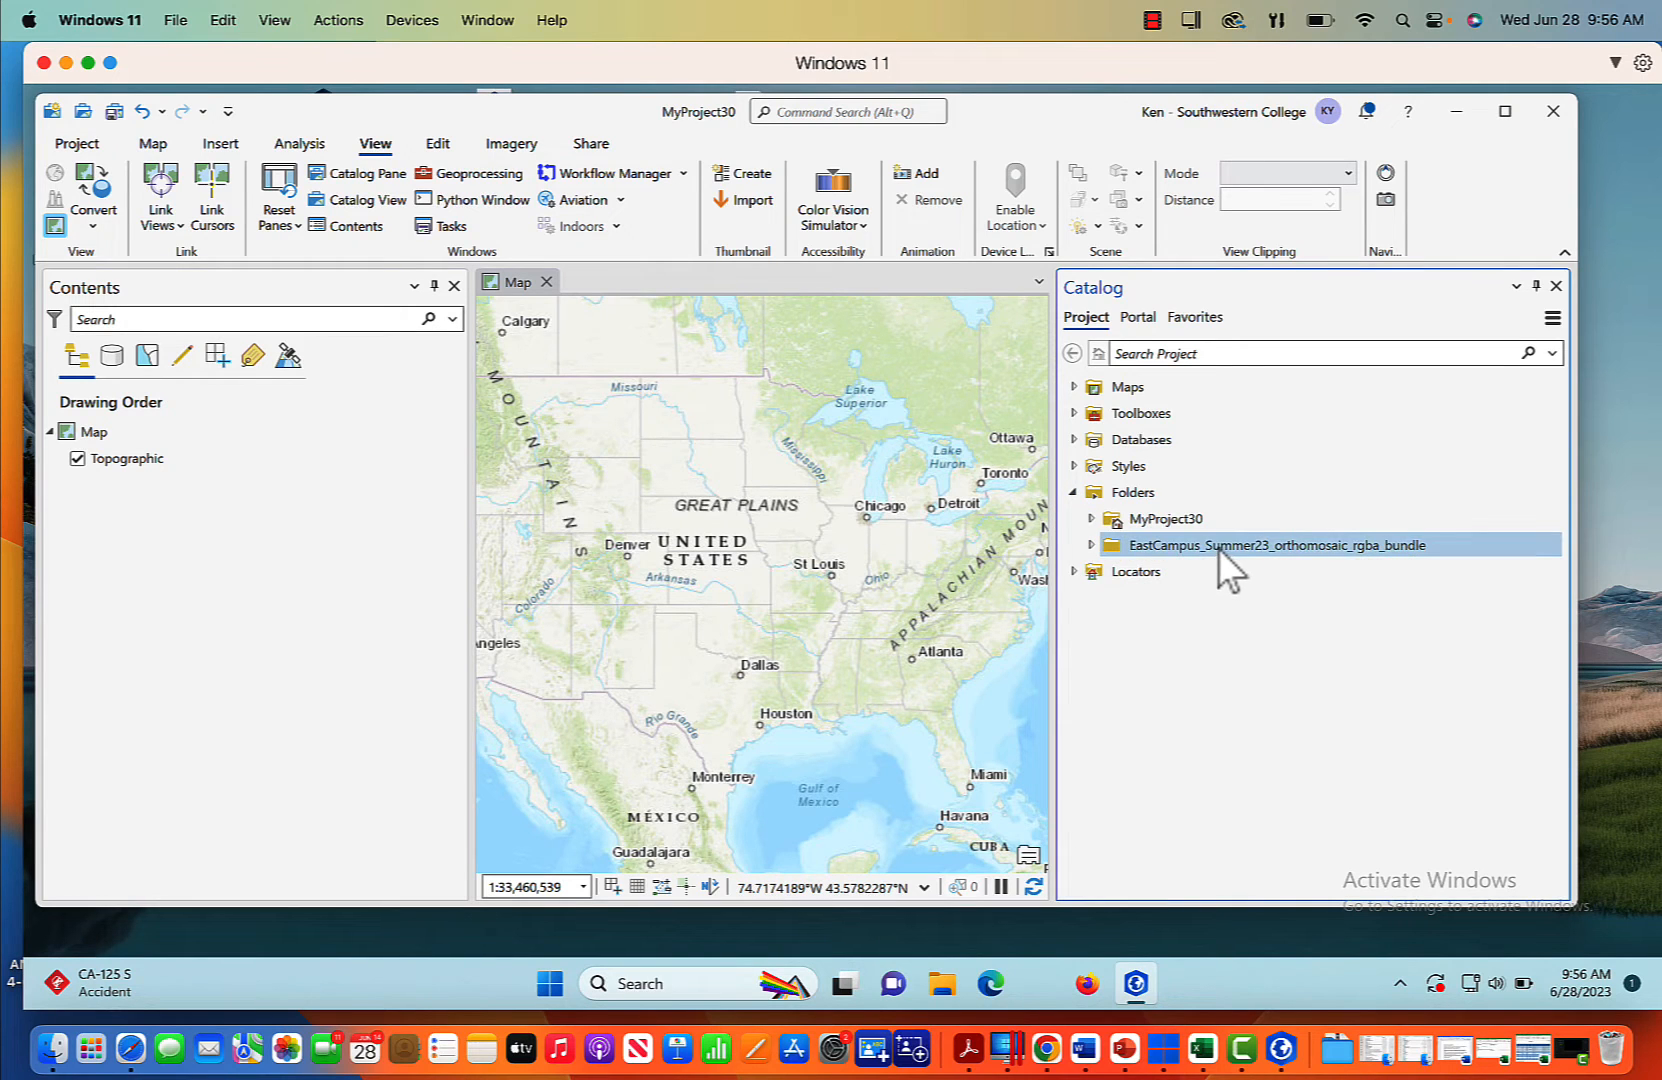
click(1090, 545)
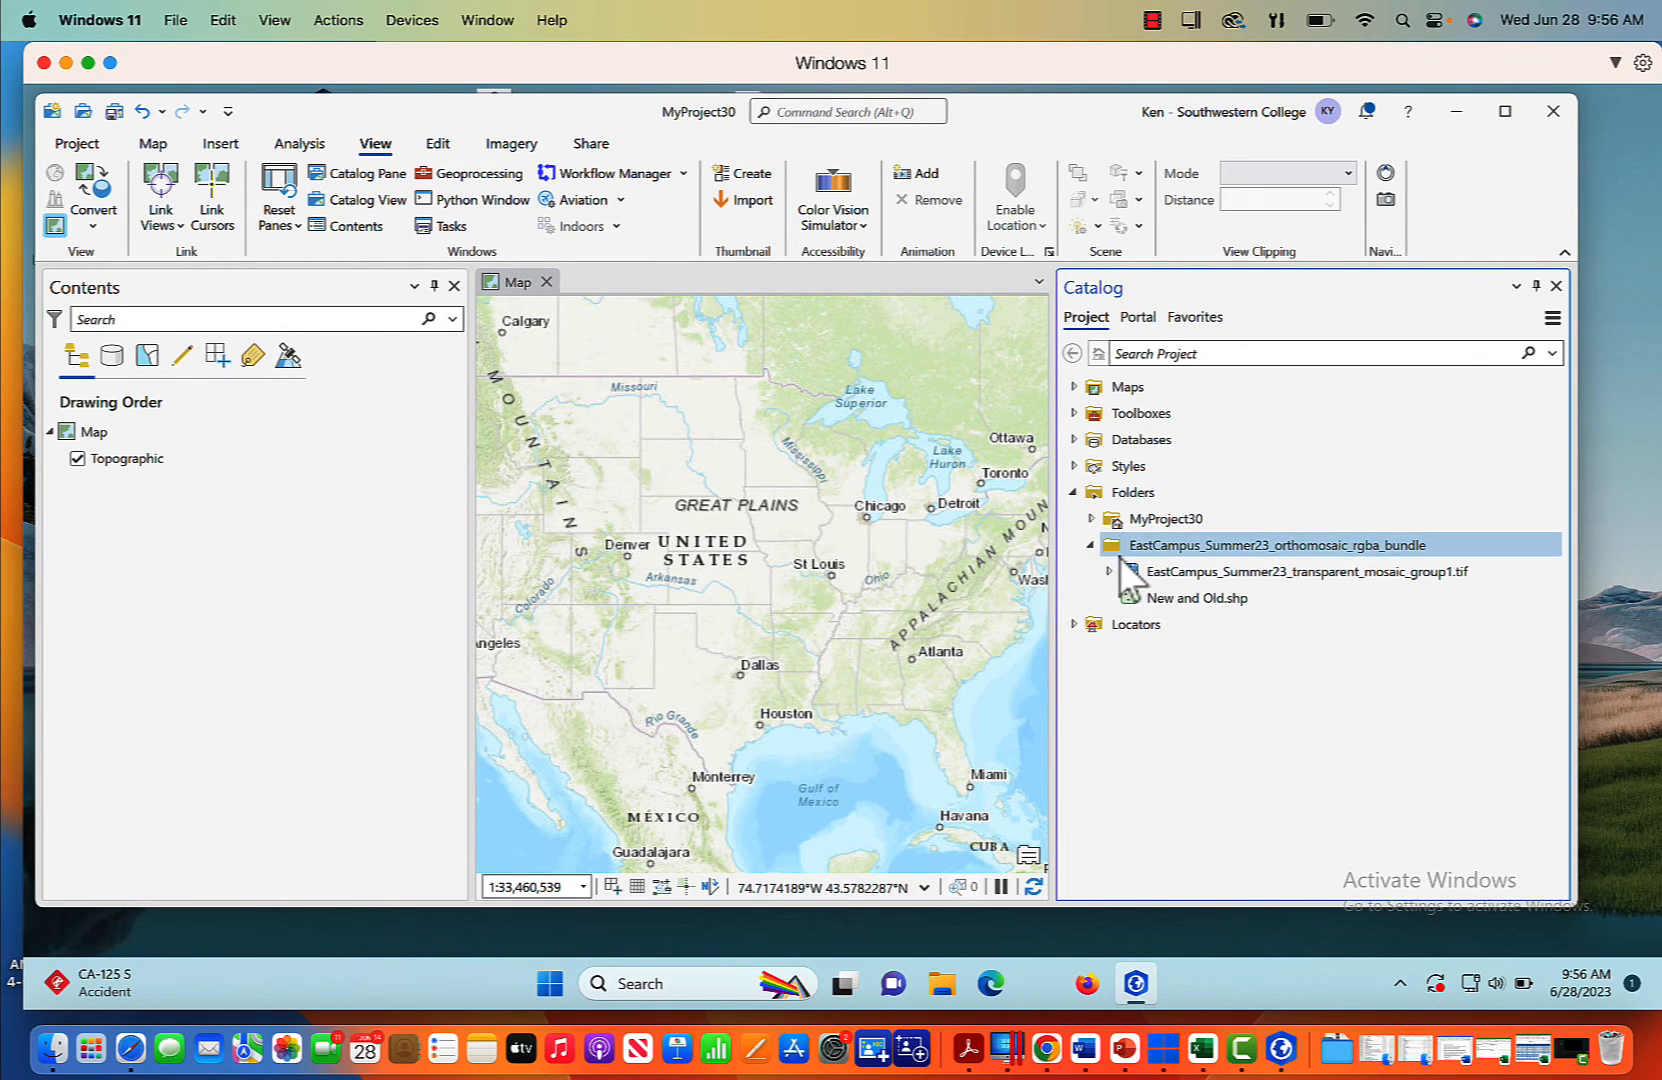
Step: Permanently delete the New and Old.shp shapefile from the connected orthomosaic folder
click(1155, 598)
right_click(1167, 599)
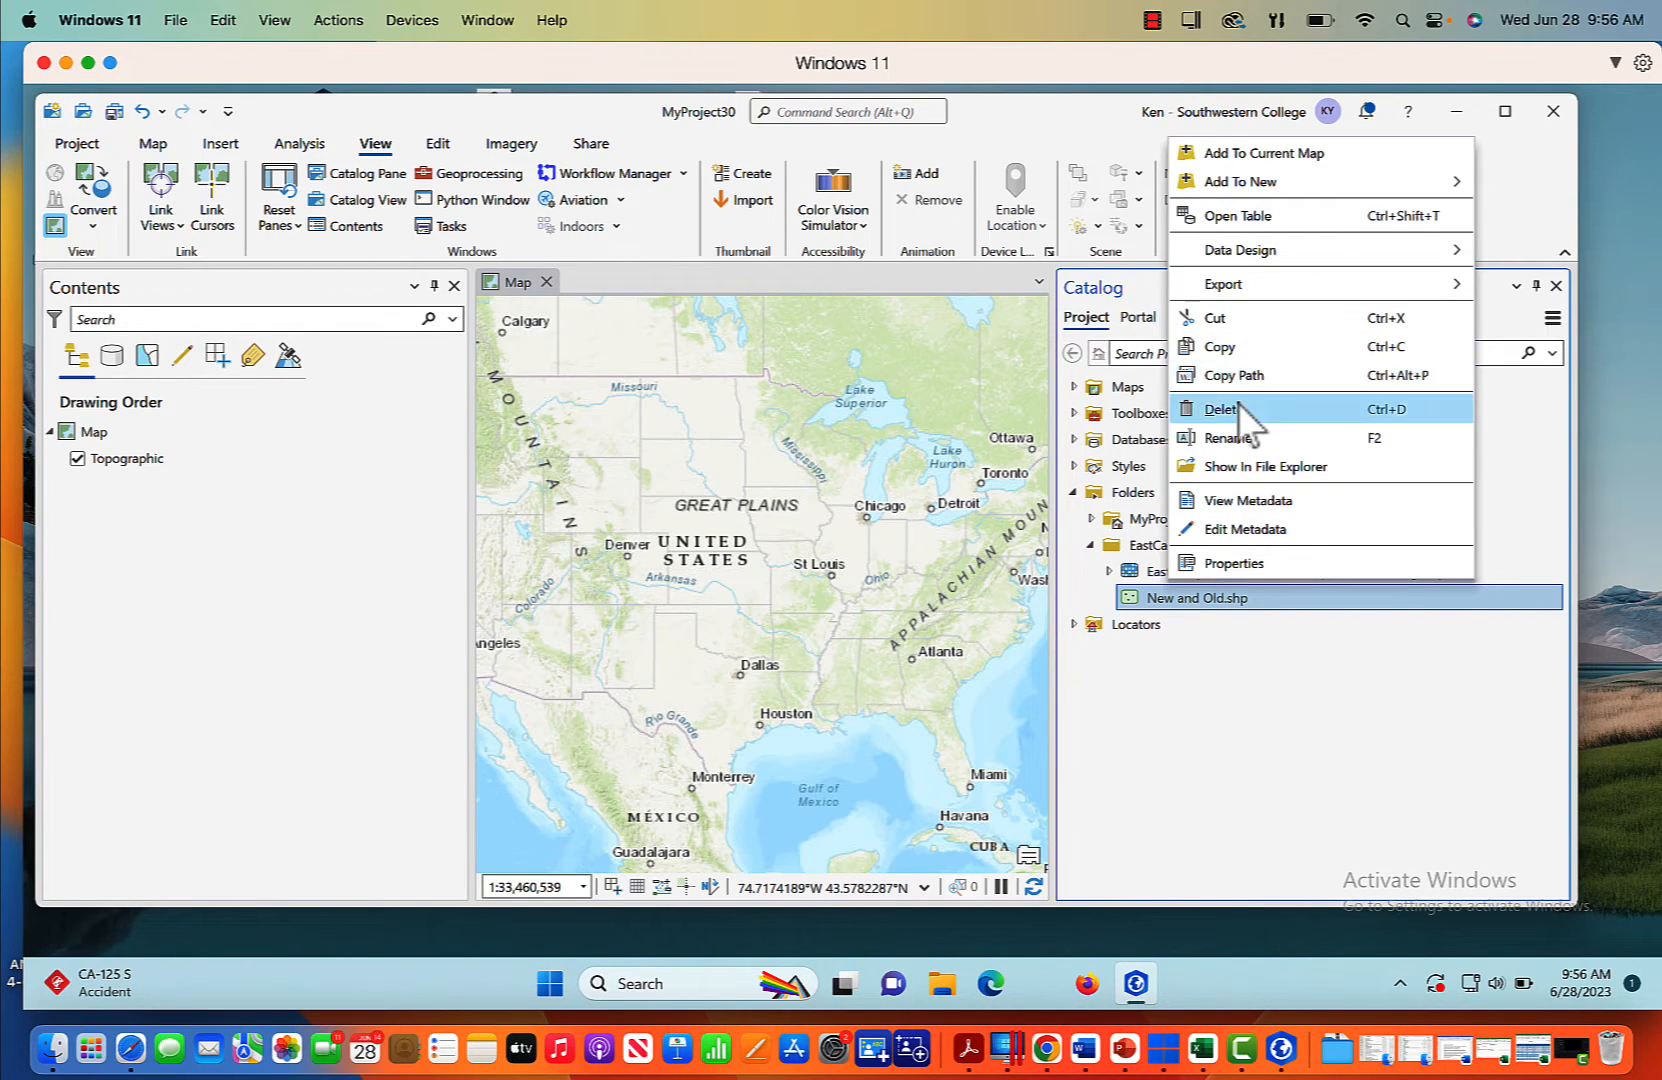
click(1238, 409)
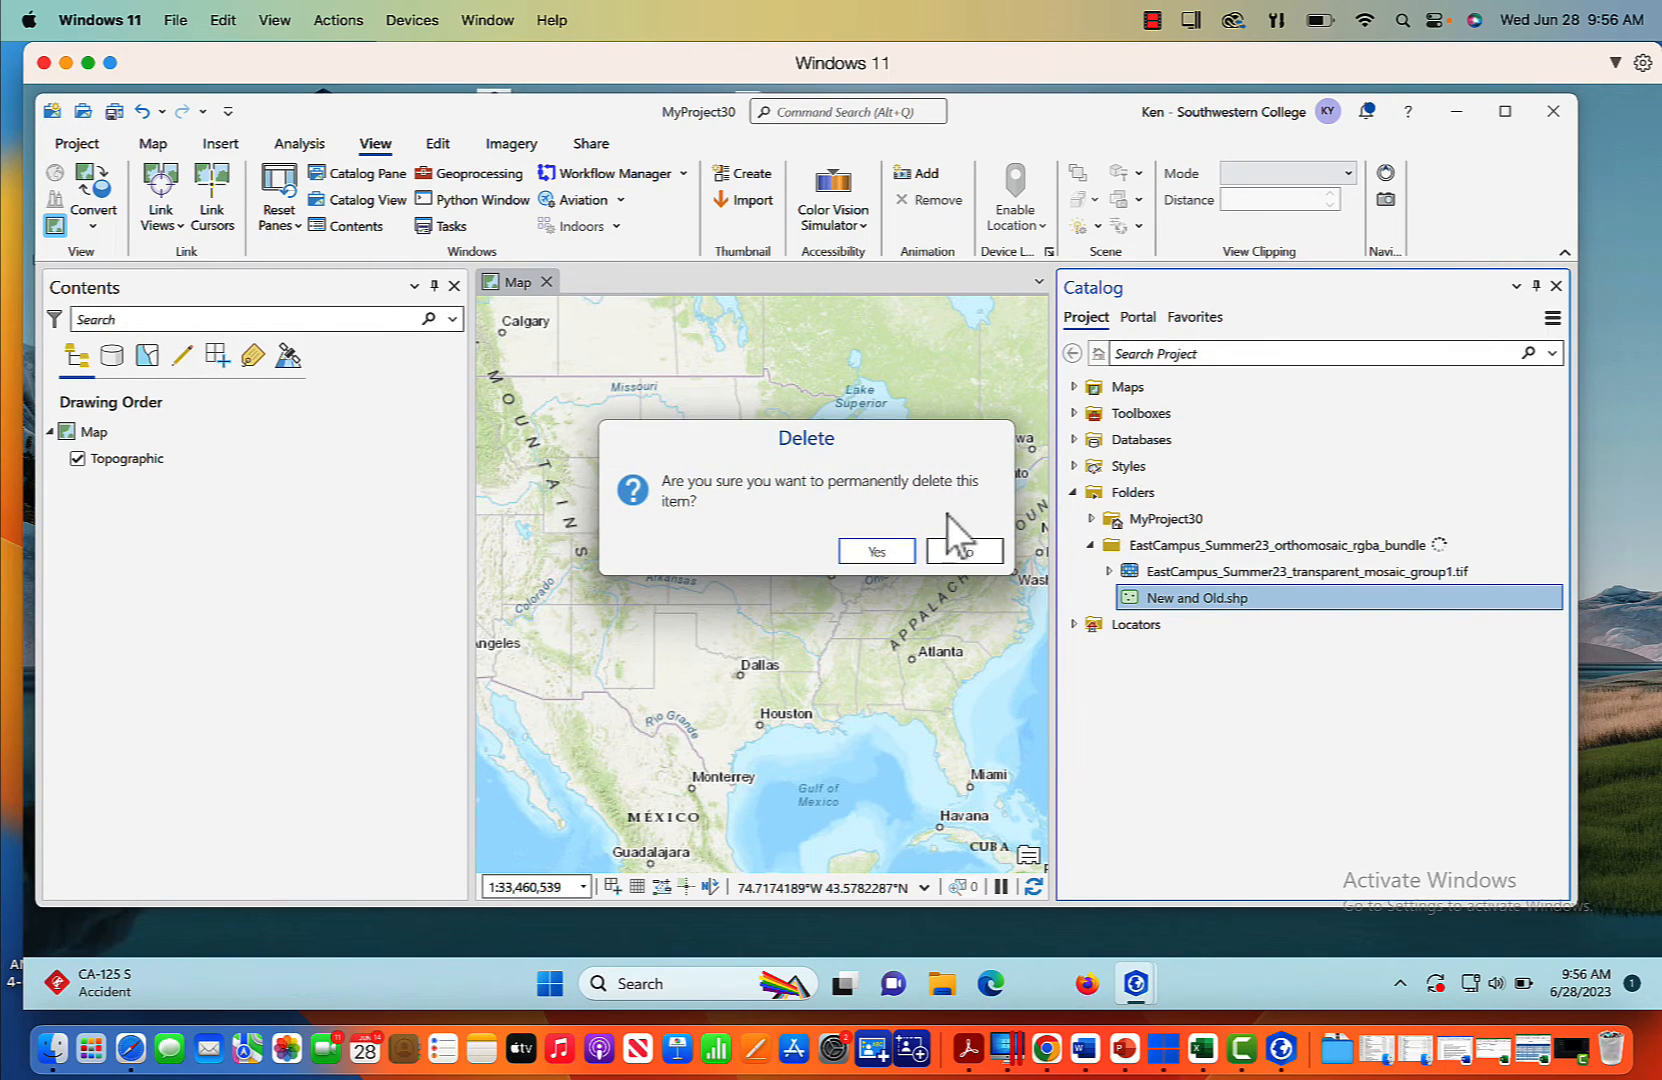
click(880, 552)
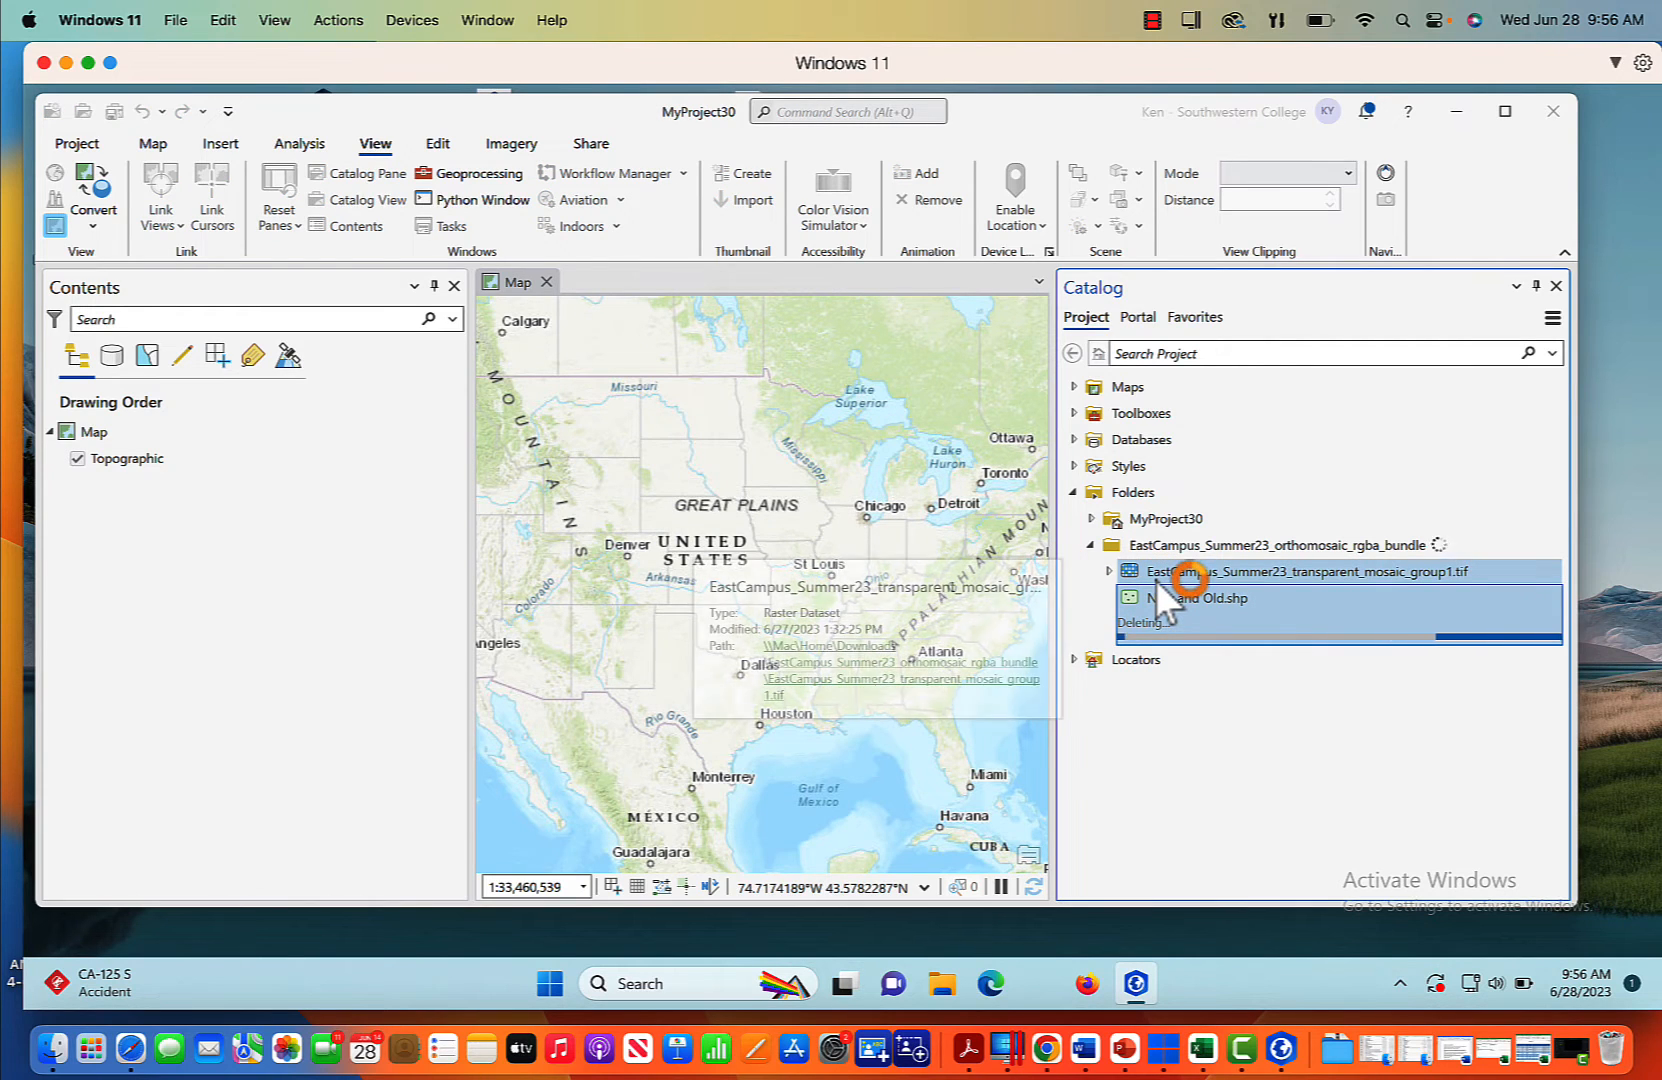
Step: Build pyramids for EastCampus_Summer23_transparent_mosaic_group1.tif with Nearest resampling and Default compression, then close the geoprocessing tool
click(1215, 573)
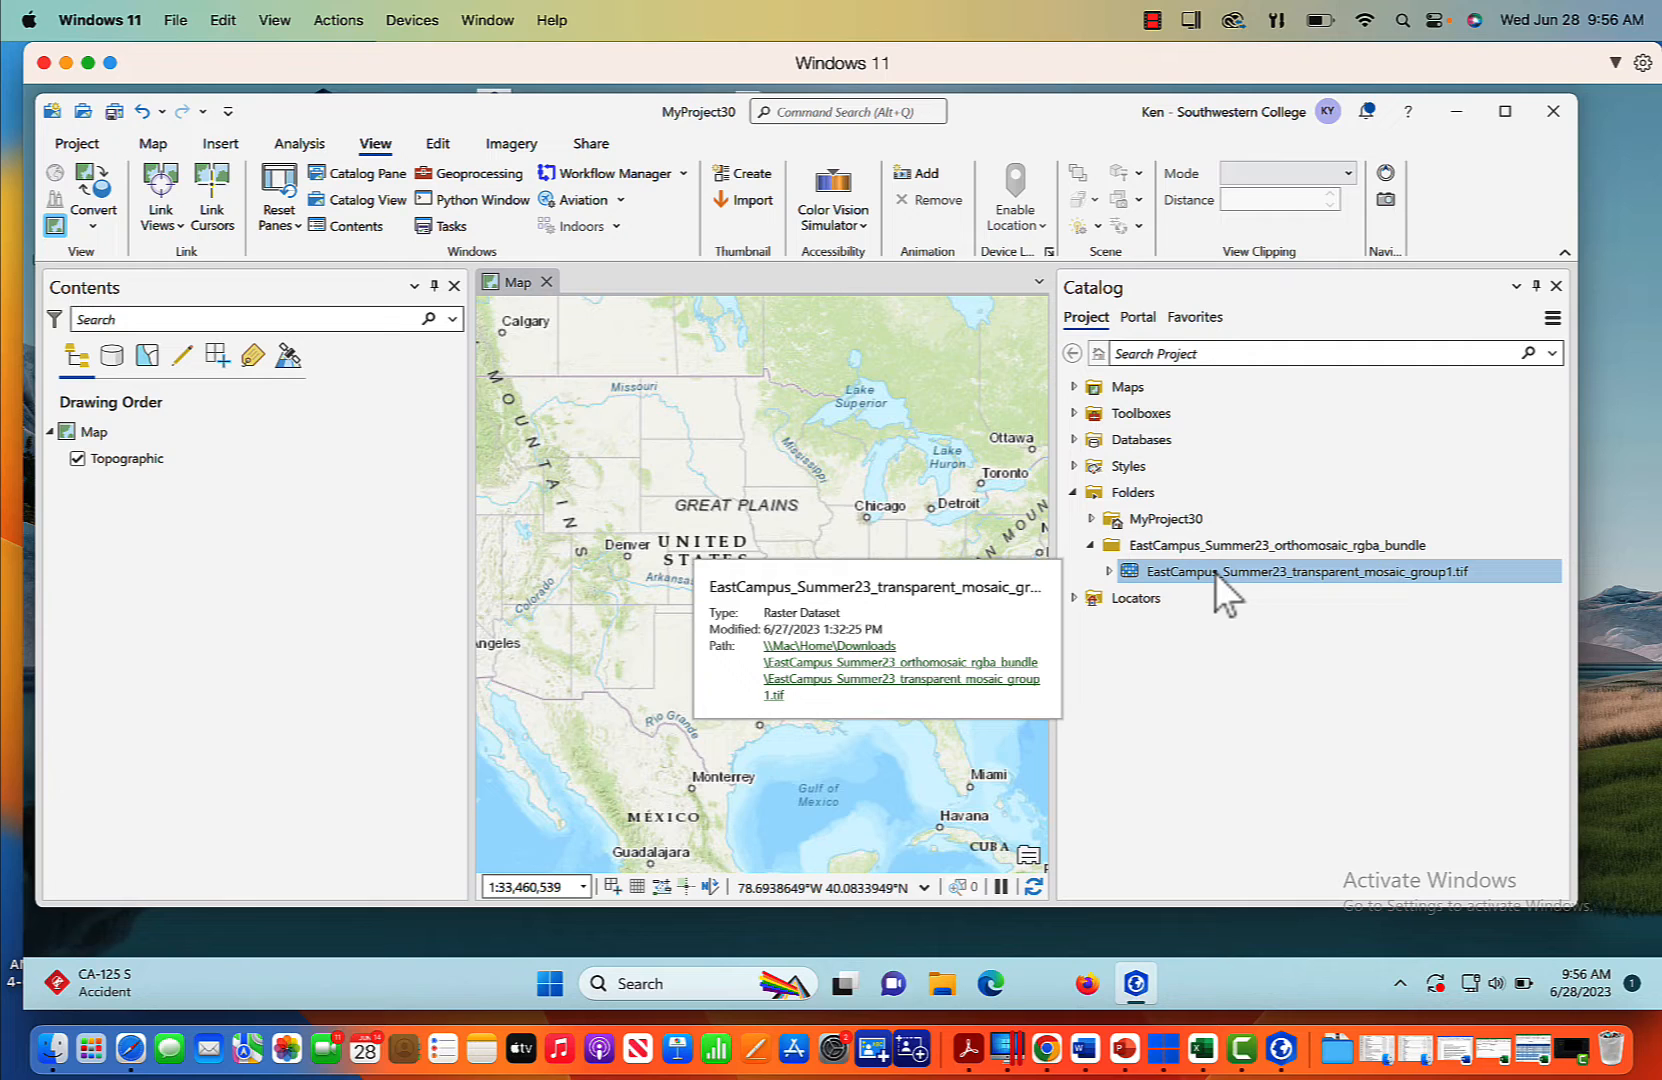
right_click(1215, 573)
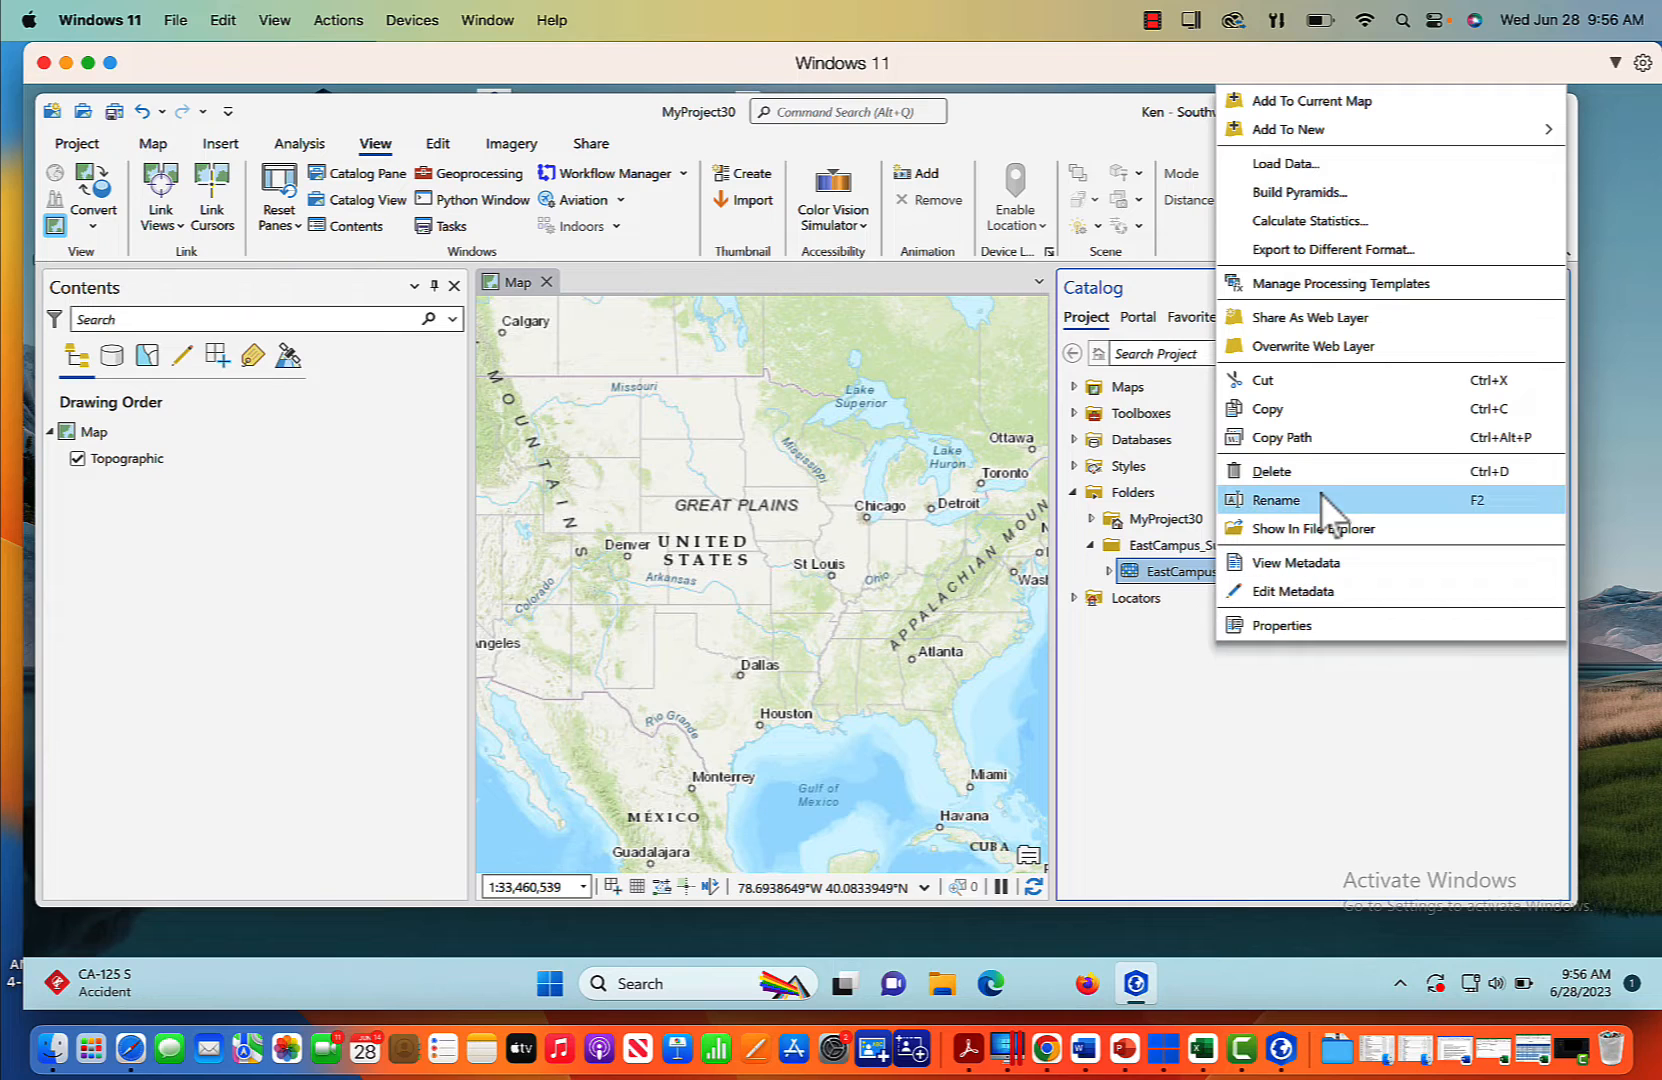
click(1346, 196)
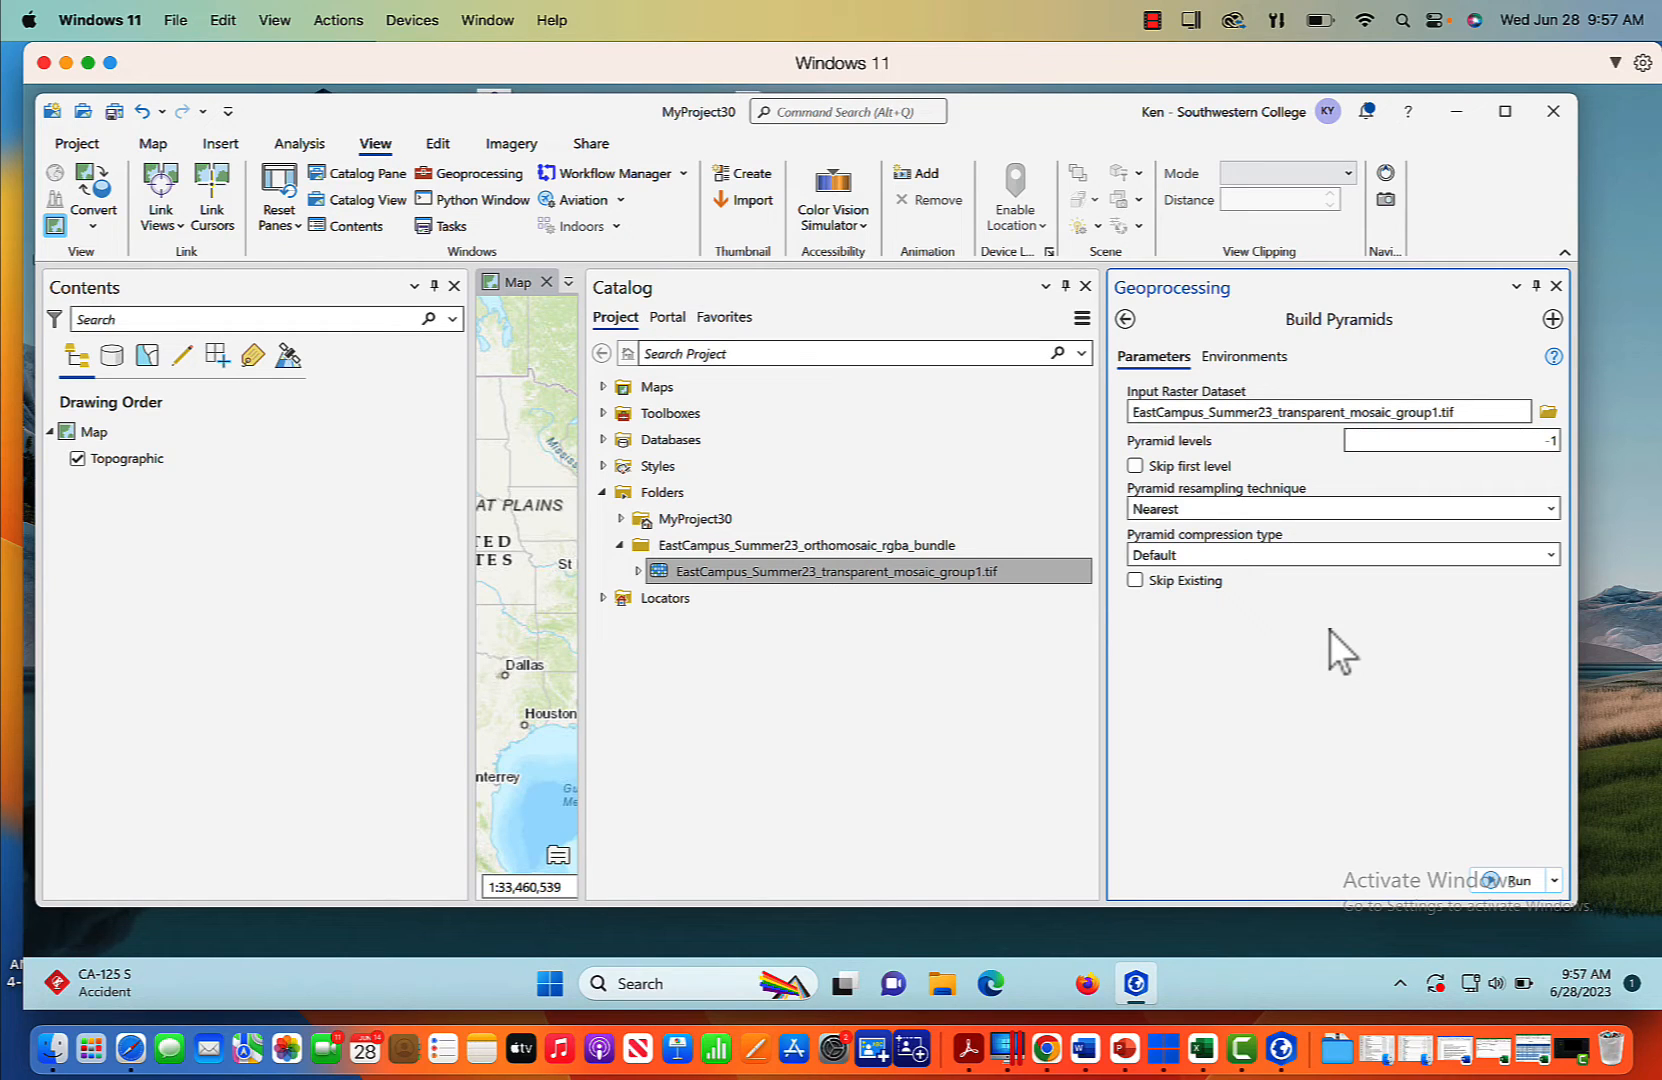
click(1505, 882)
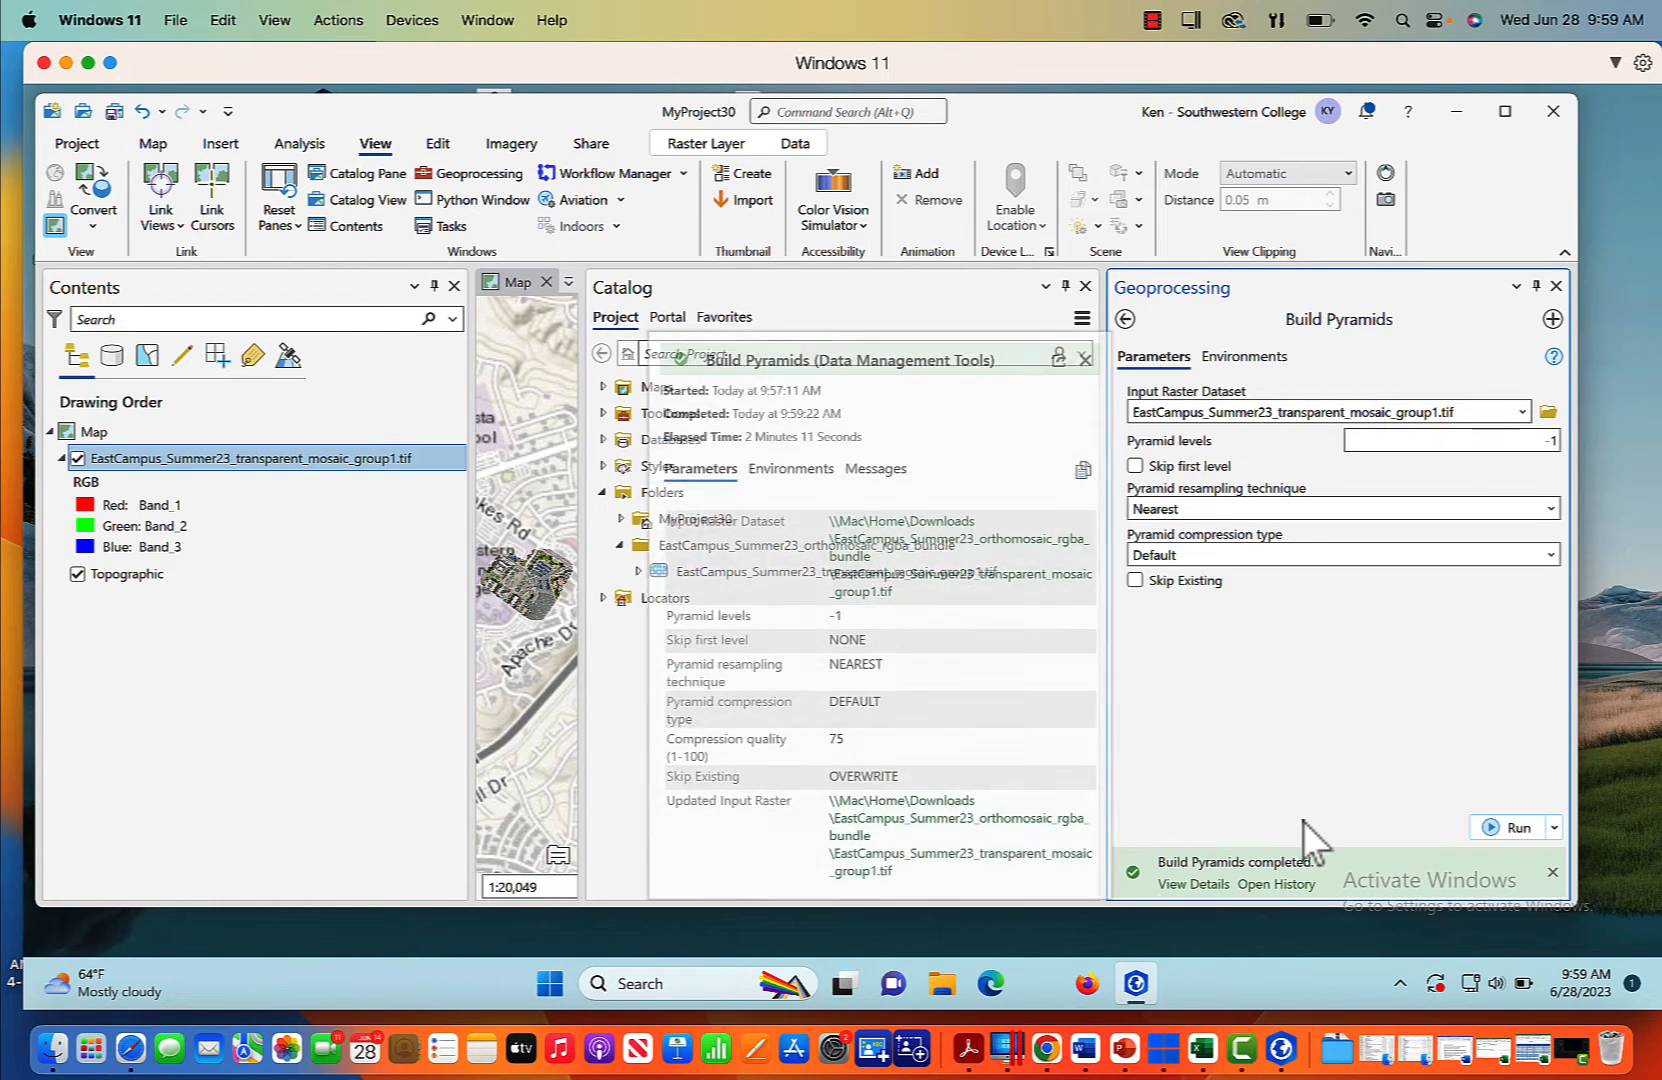
click(1556, 287)
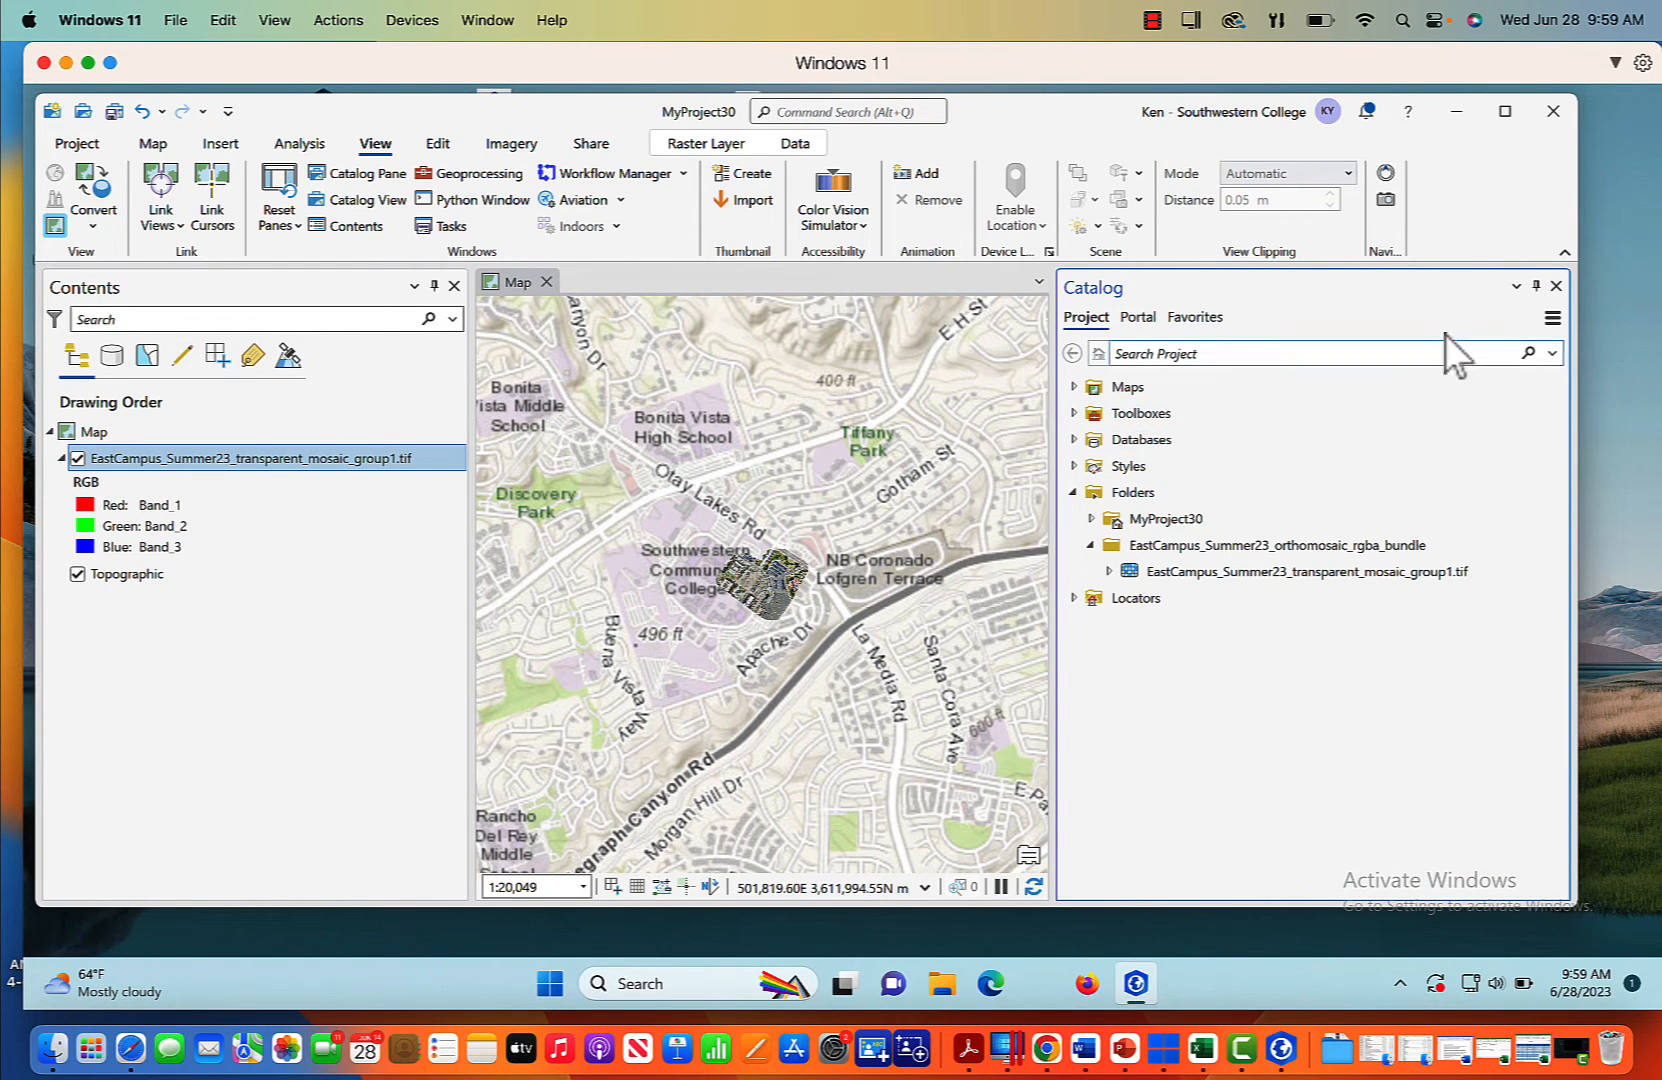
Step: Zoom to the EastCampus mosaic layer and examine the campus buildings, construction area and parking lots up close
right_click(285, 480)
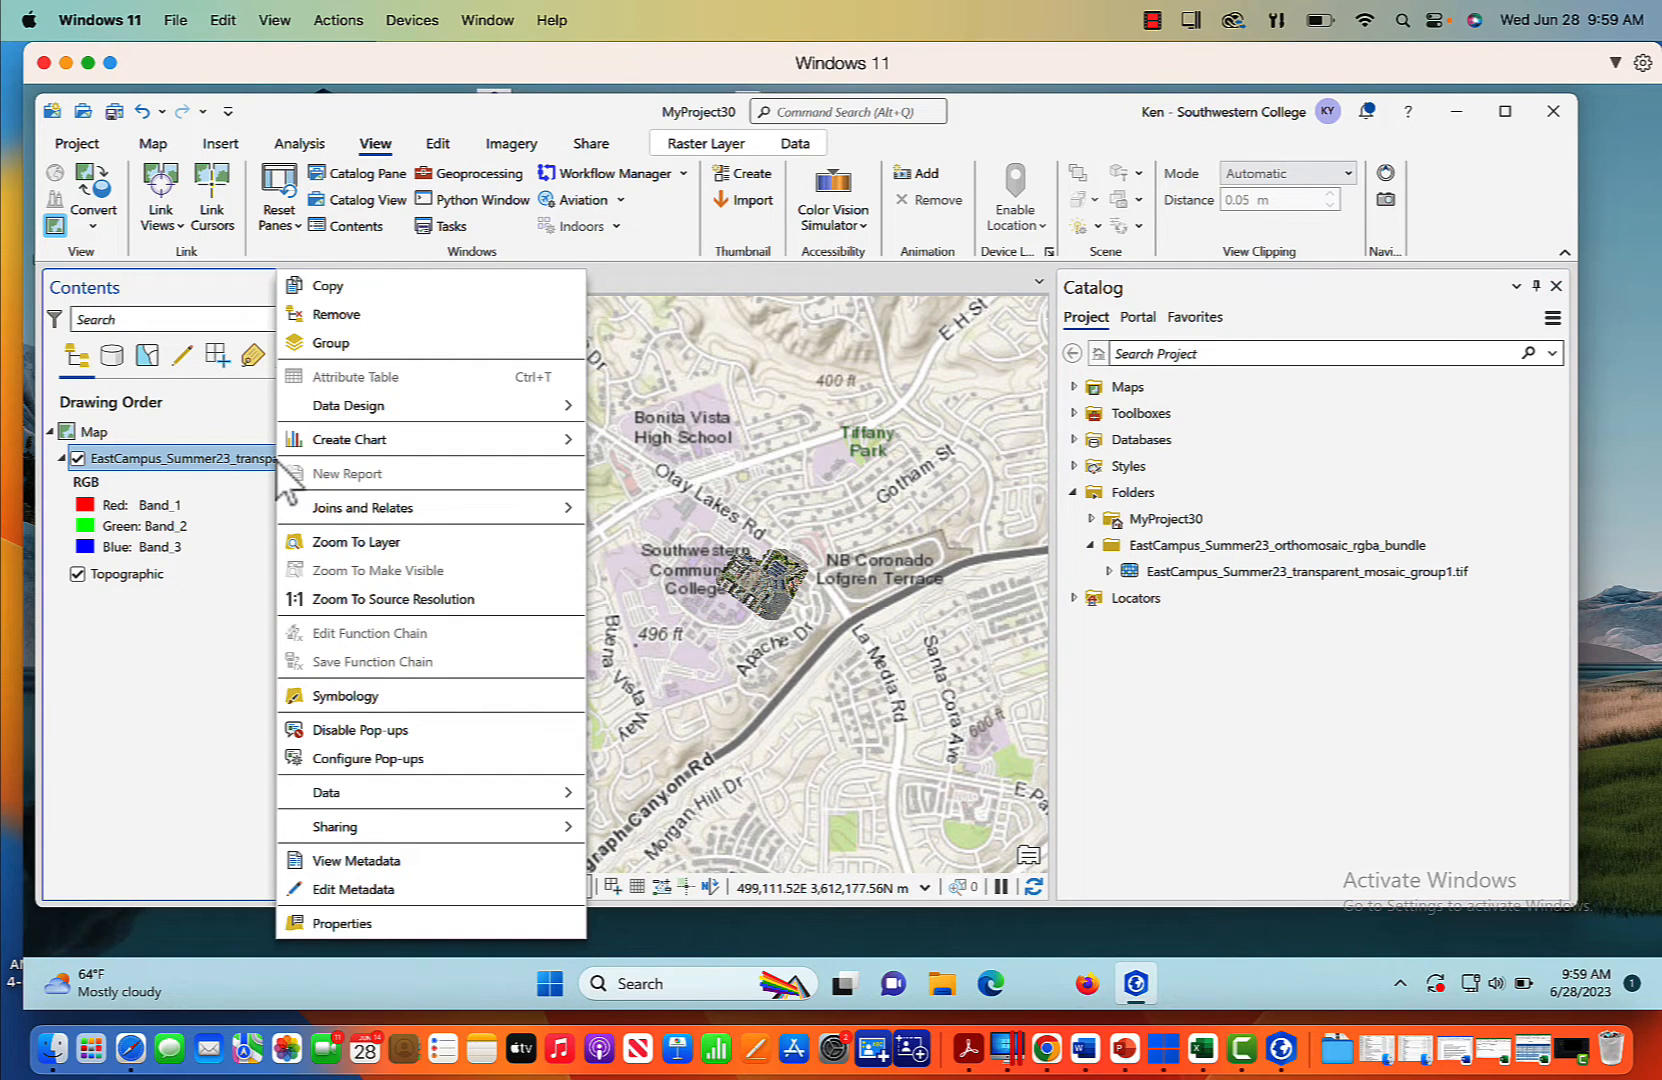
click(328, 541)
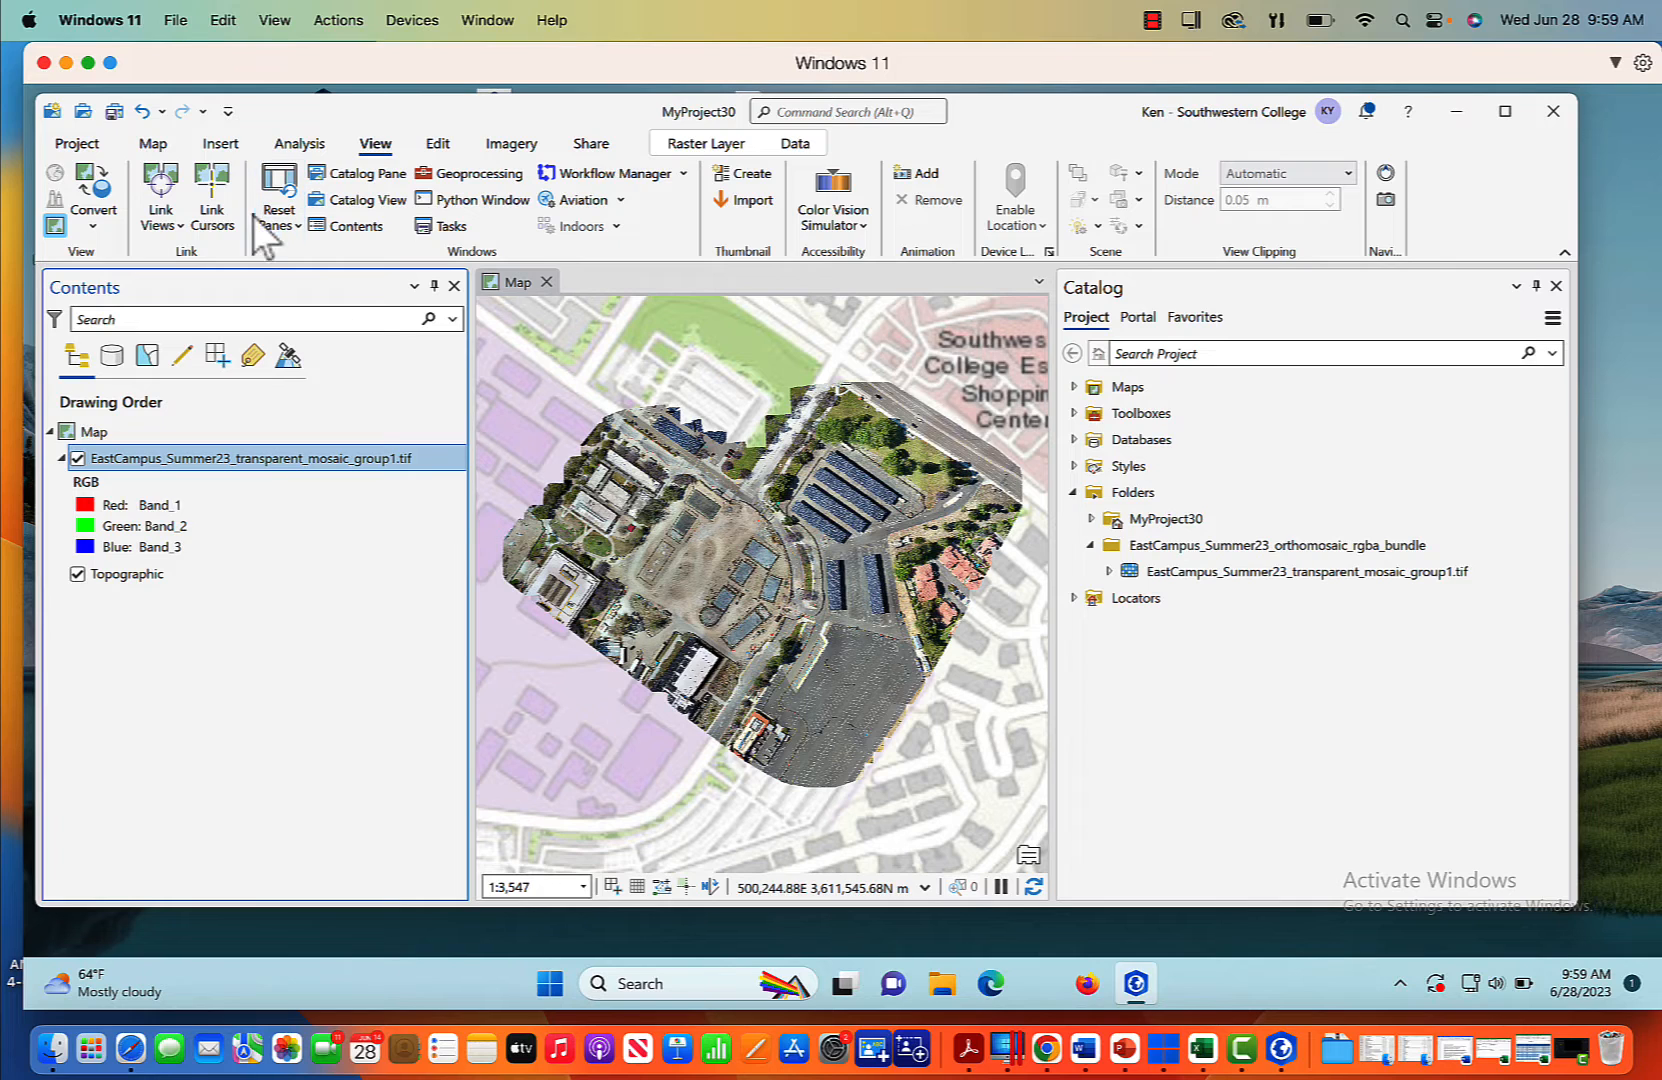
click(152, 144)
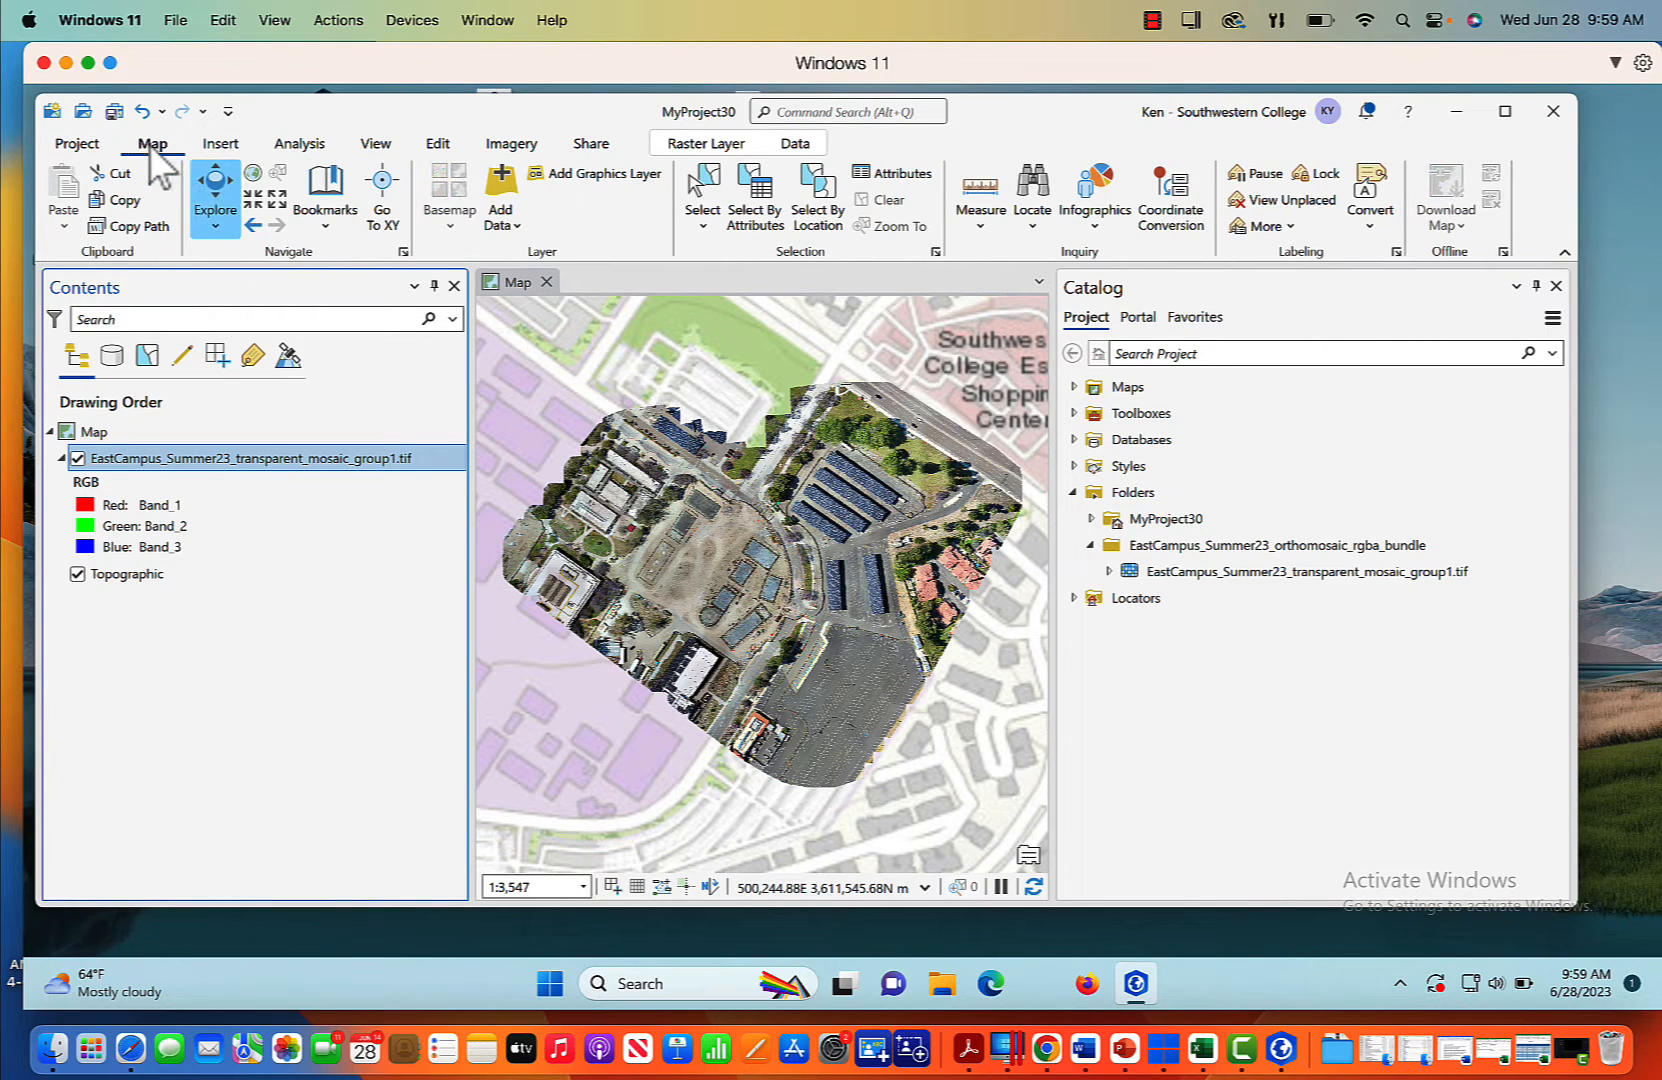
click(252, 200)
click(250, 203)
click(250, 203)
click(250, 203)
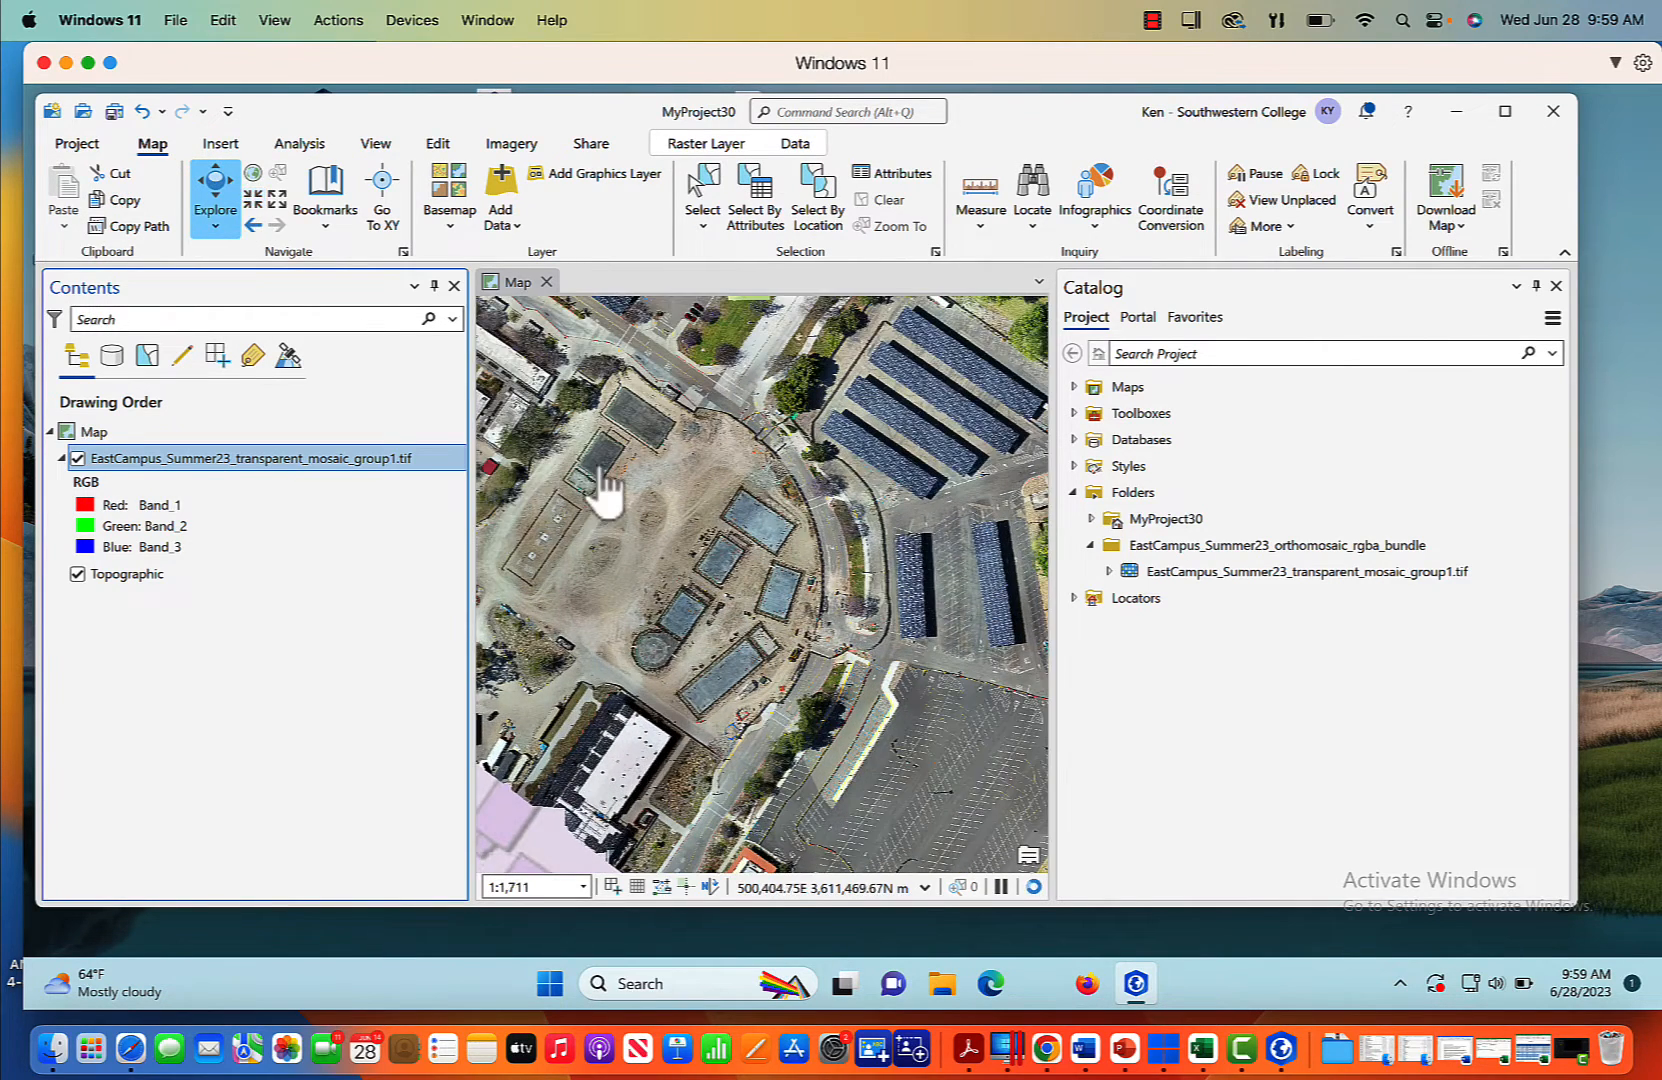
drag(627, 487, 864, 464)
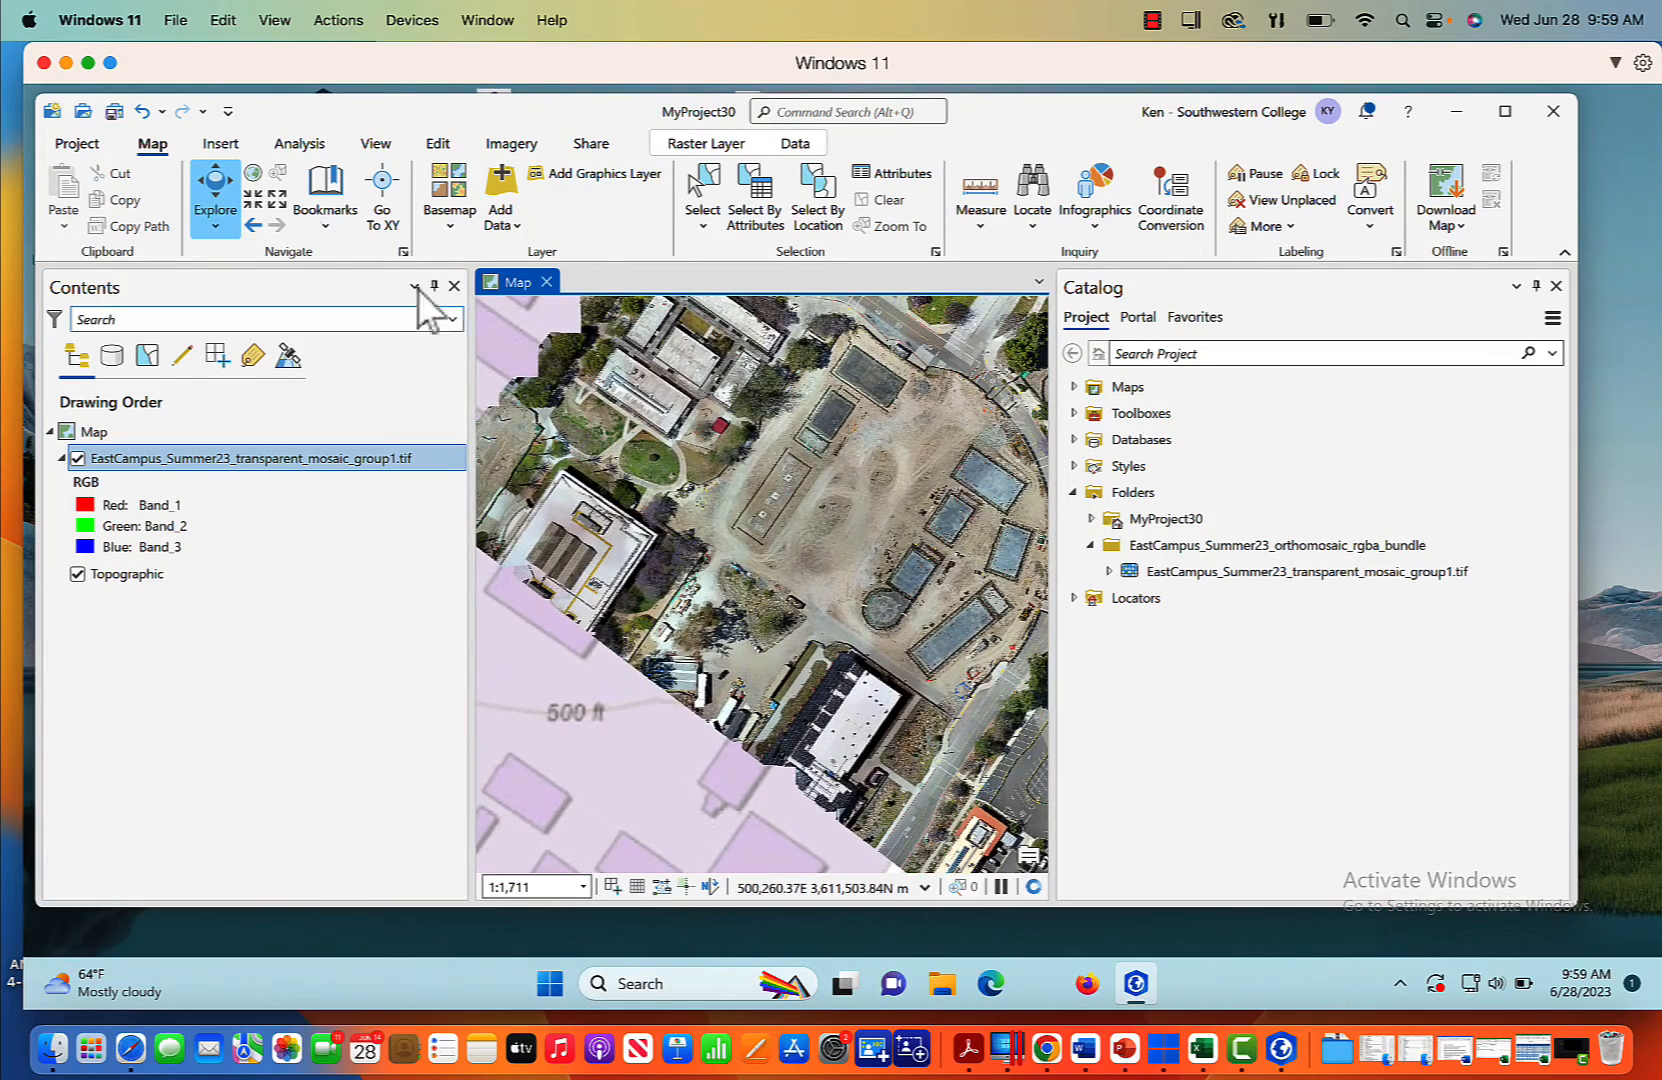
click(277, 199)
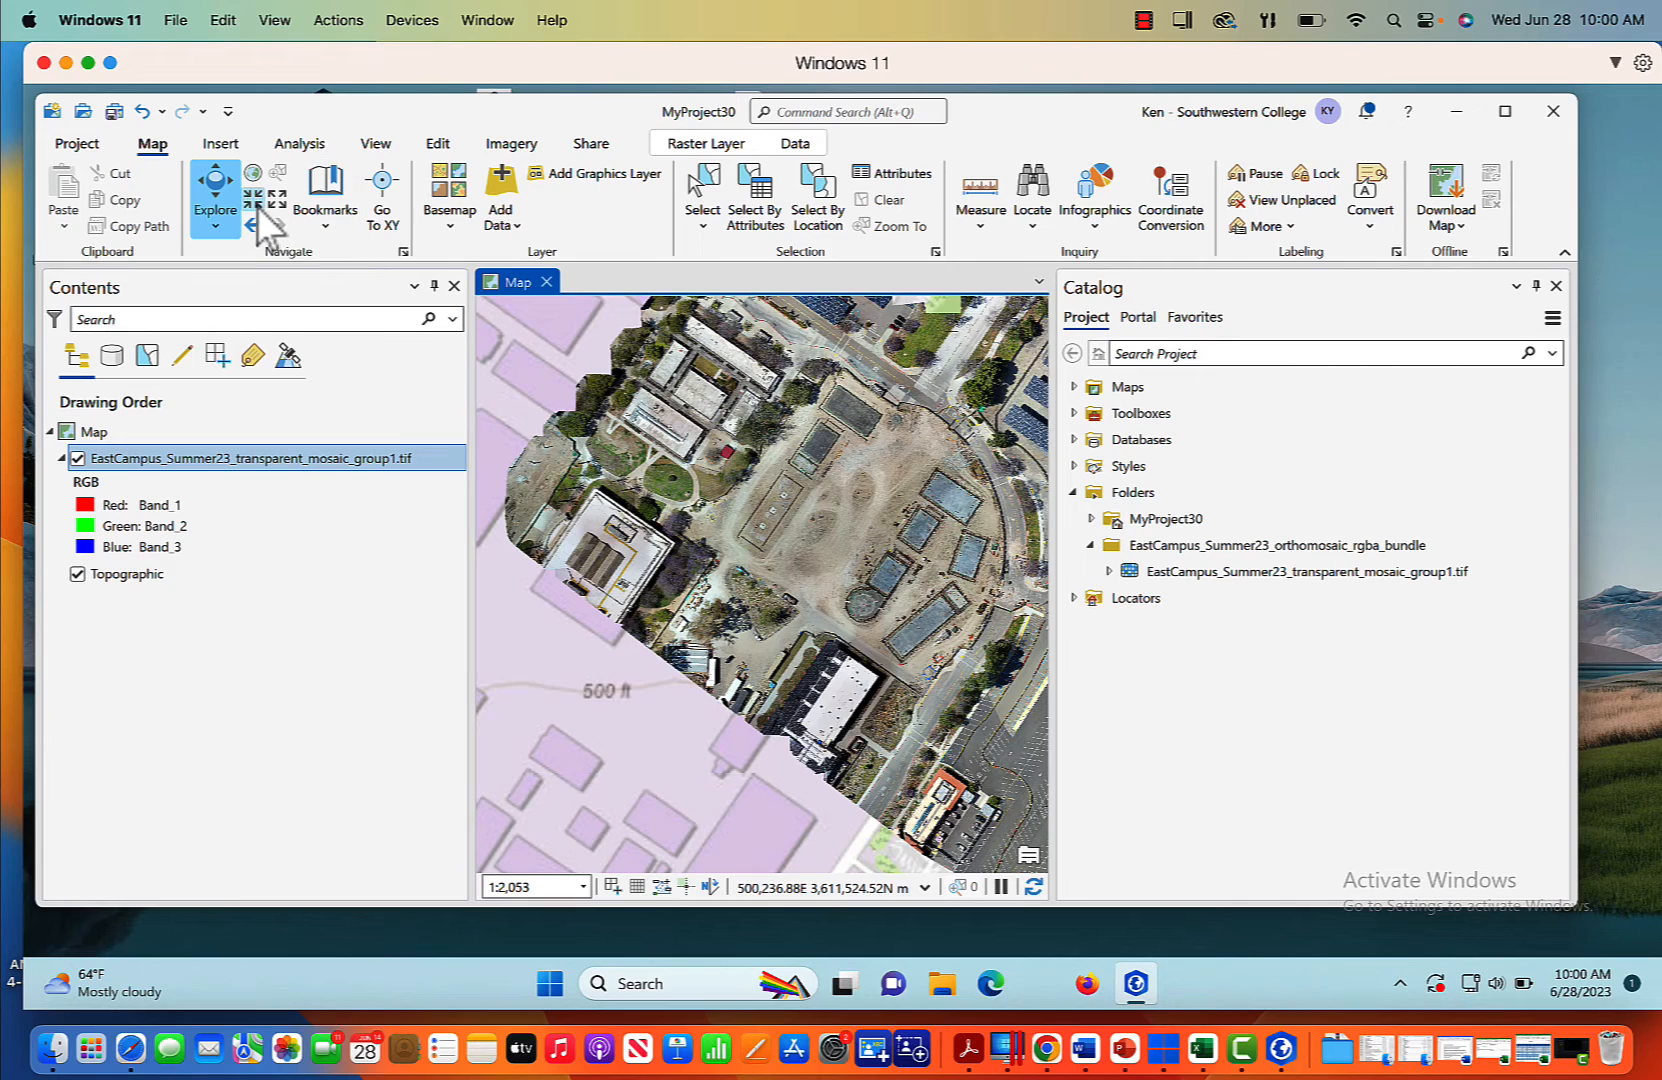
click(250, 203)
click(250, 203)
click(250, 203)
drag(620, 450, 677, 655)
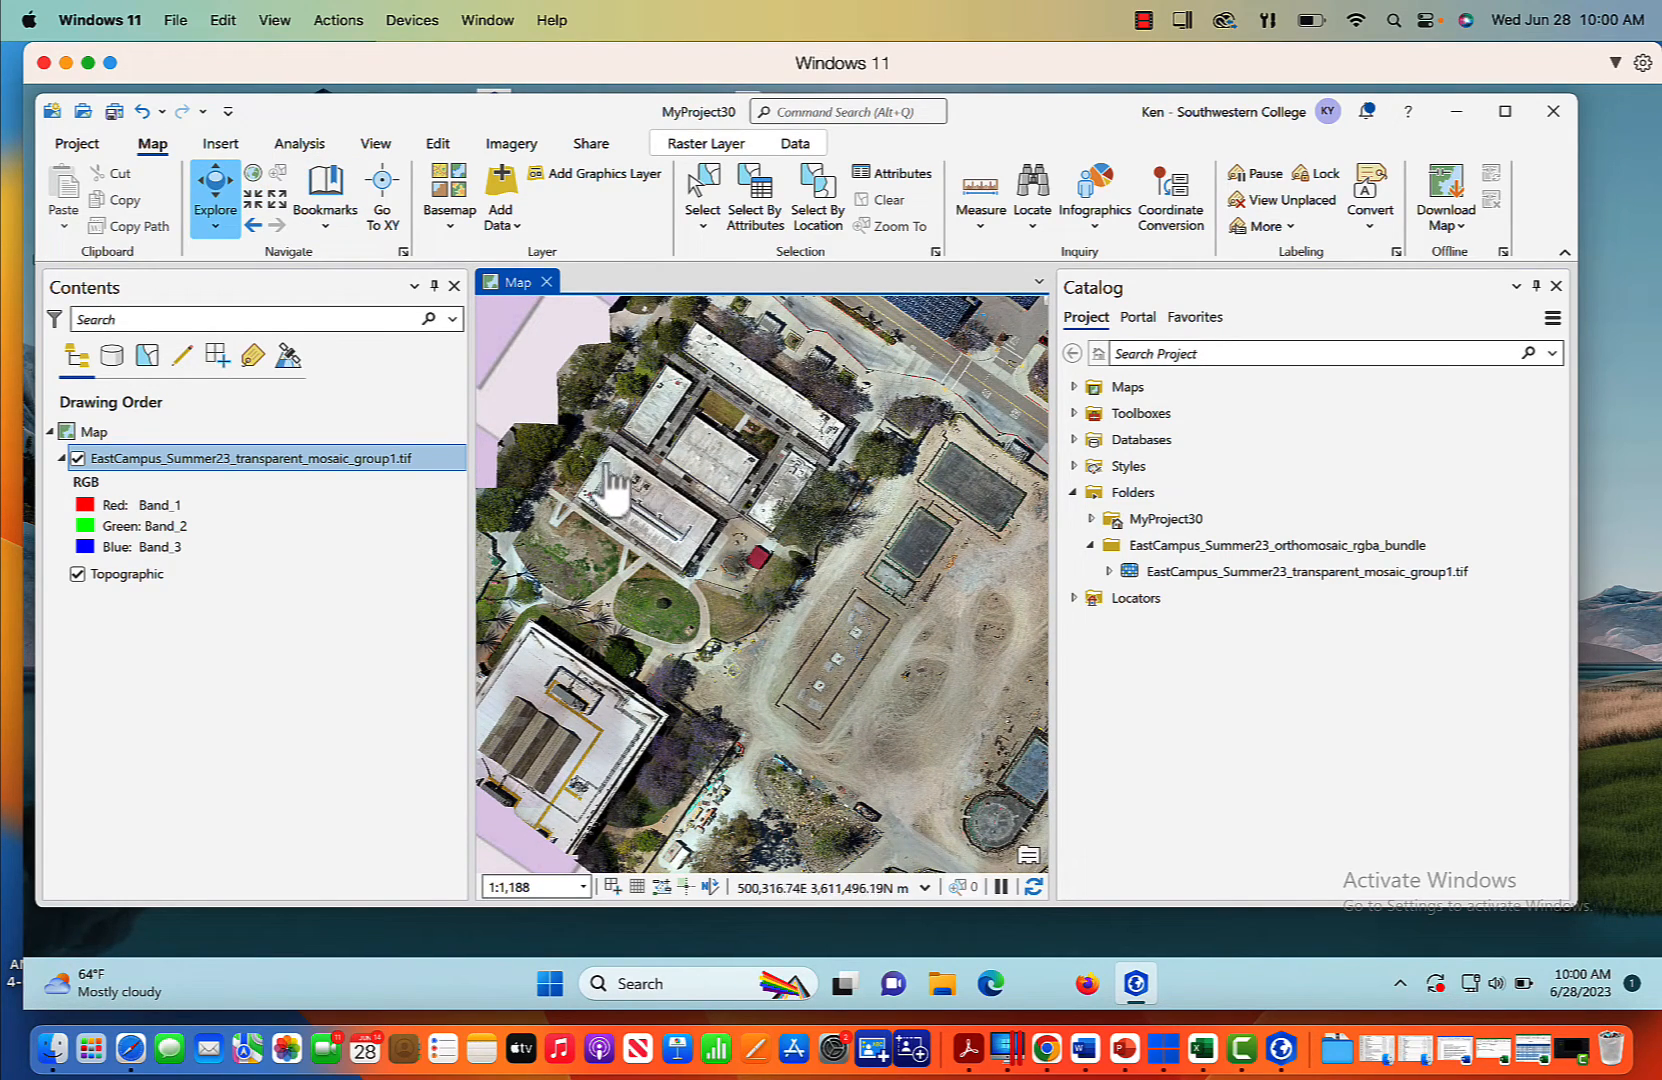
drag(790, 605, 790, 475)
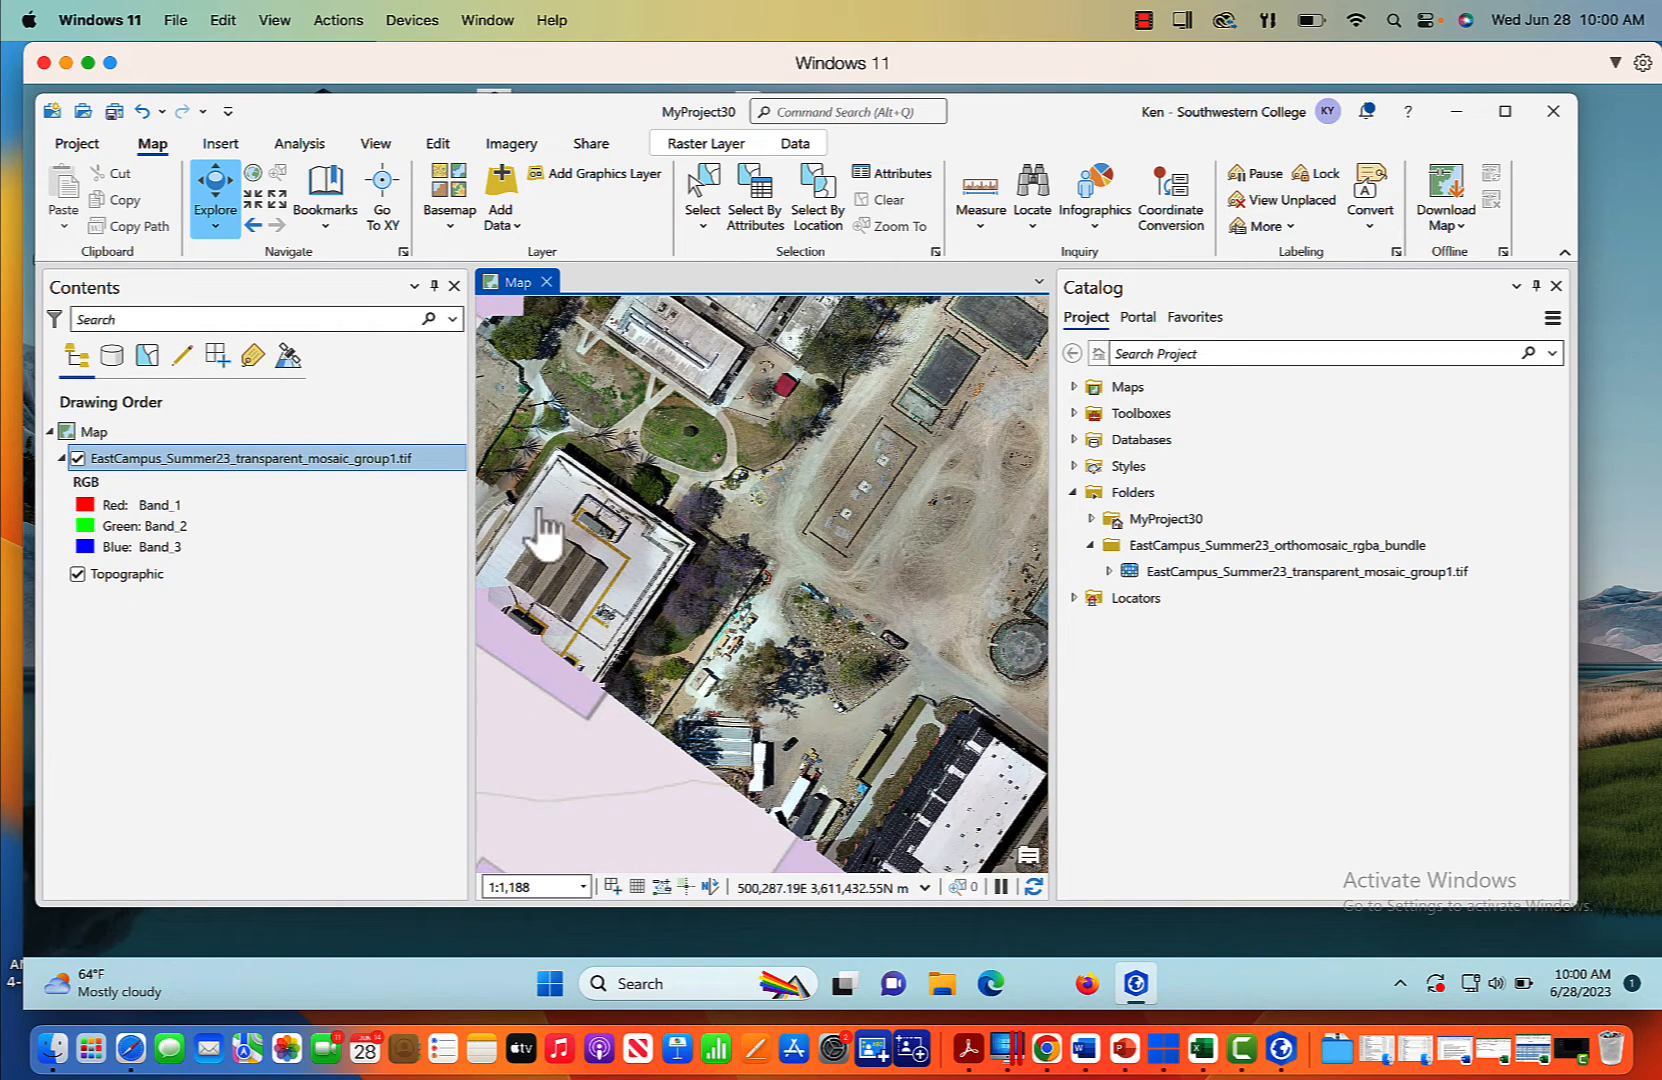
drag(698, 620, 675, 464)
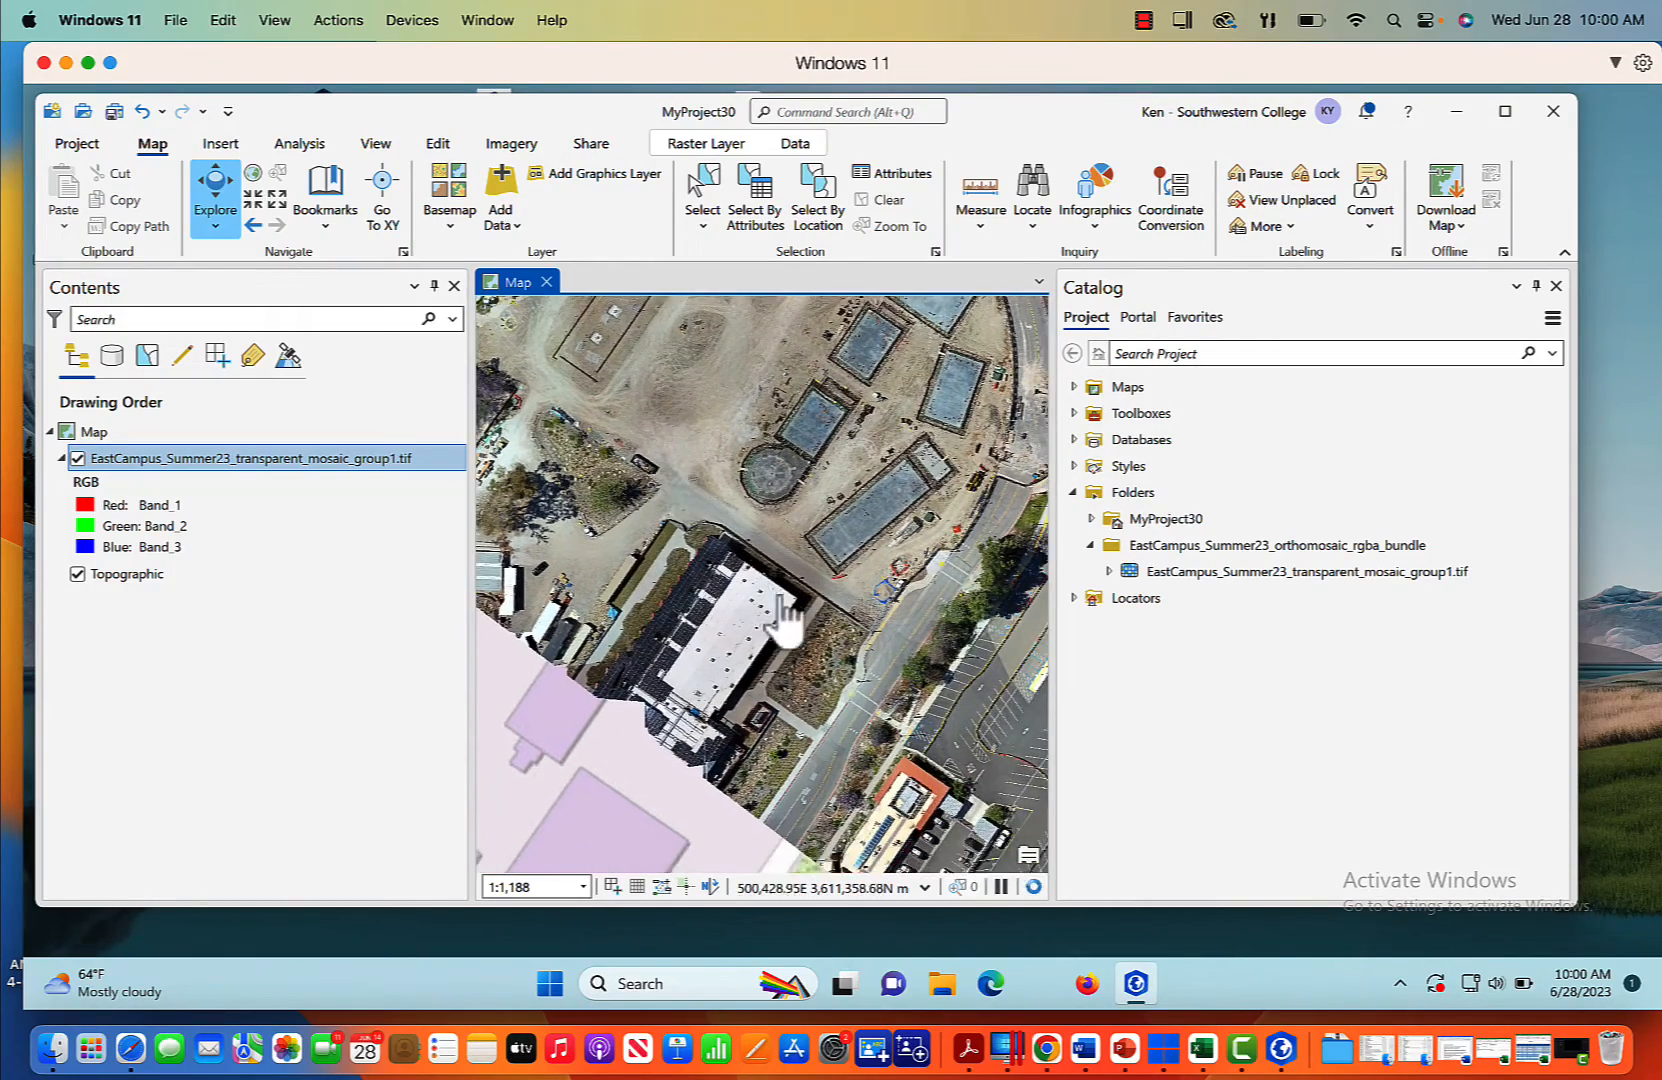
drag(774, 600, 756, 522)
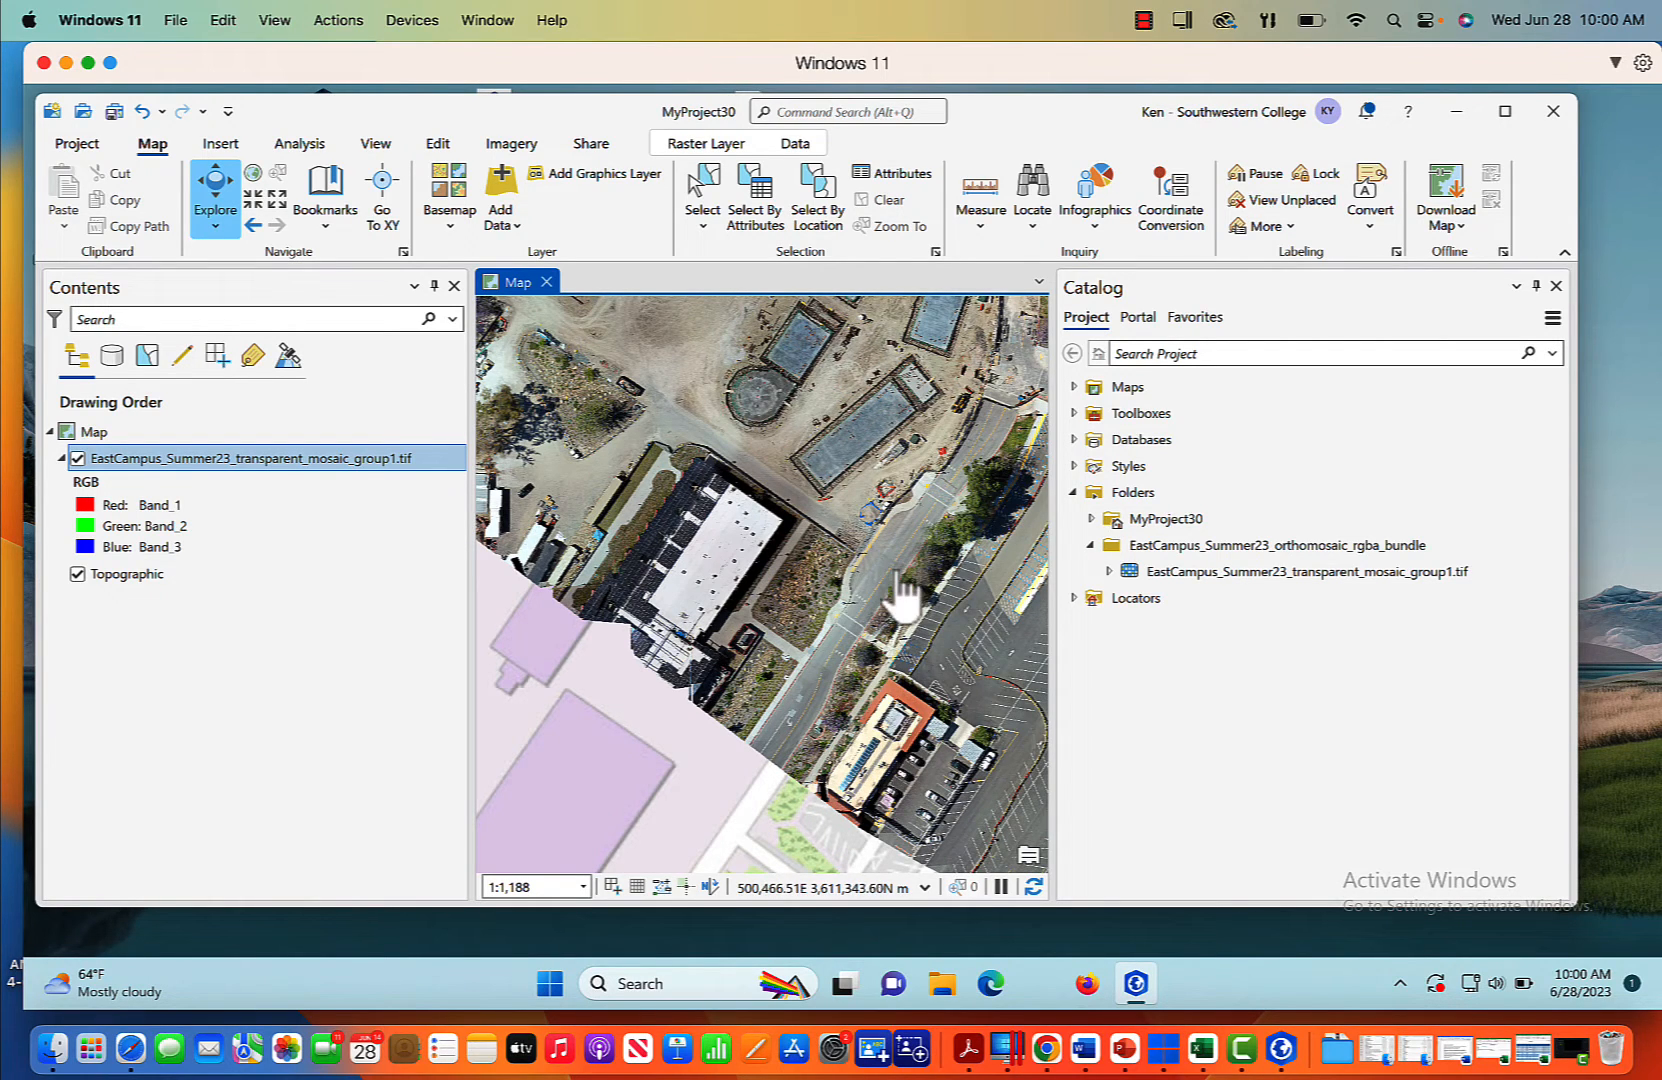
drag(901, 598, 957, 718)
drag(884, 574, 973, 713)
drag(734, 396, 844, 603)
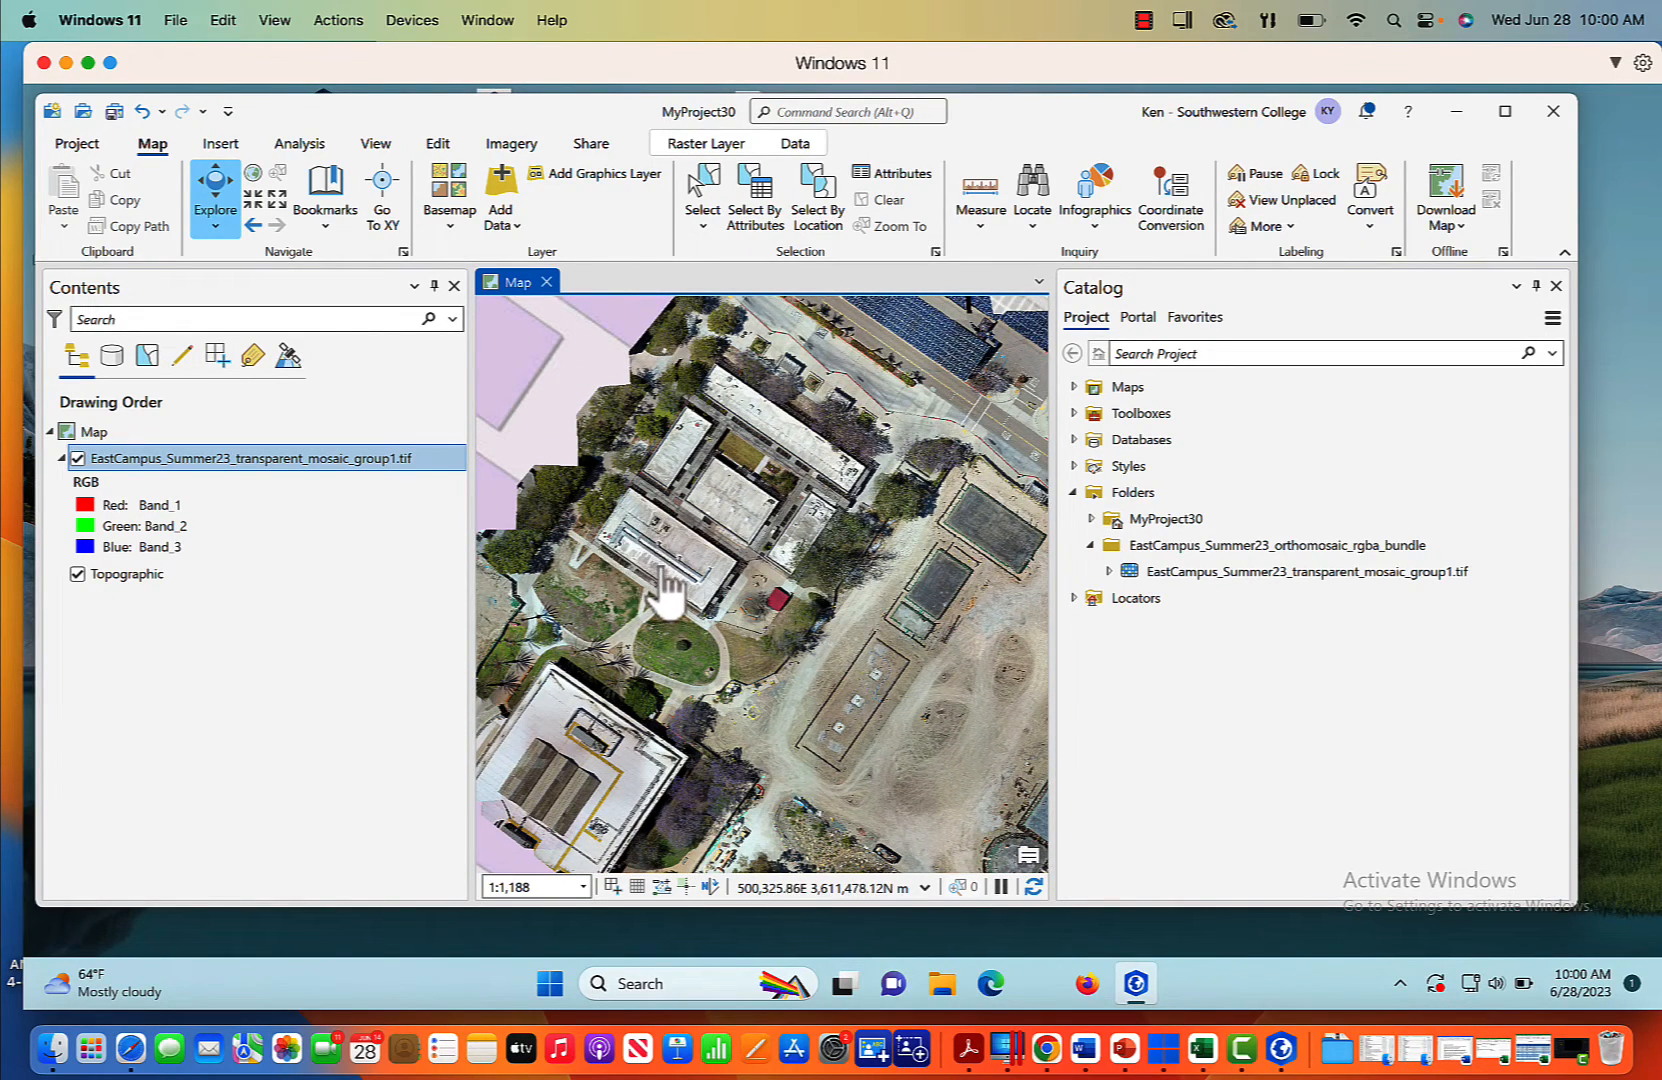
drag(732, 623, 762, 630)
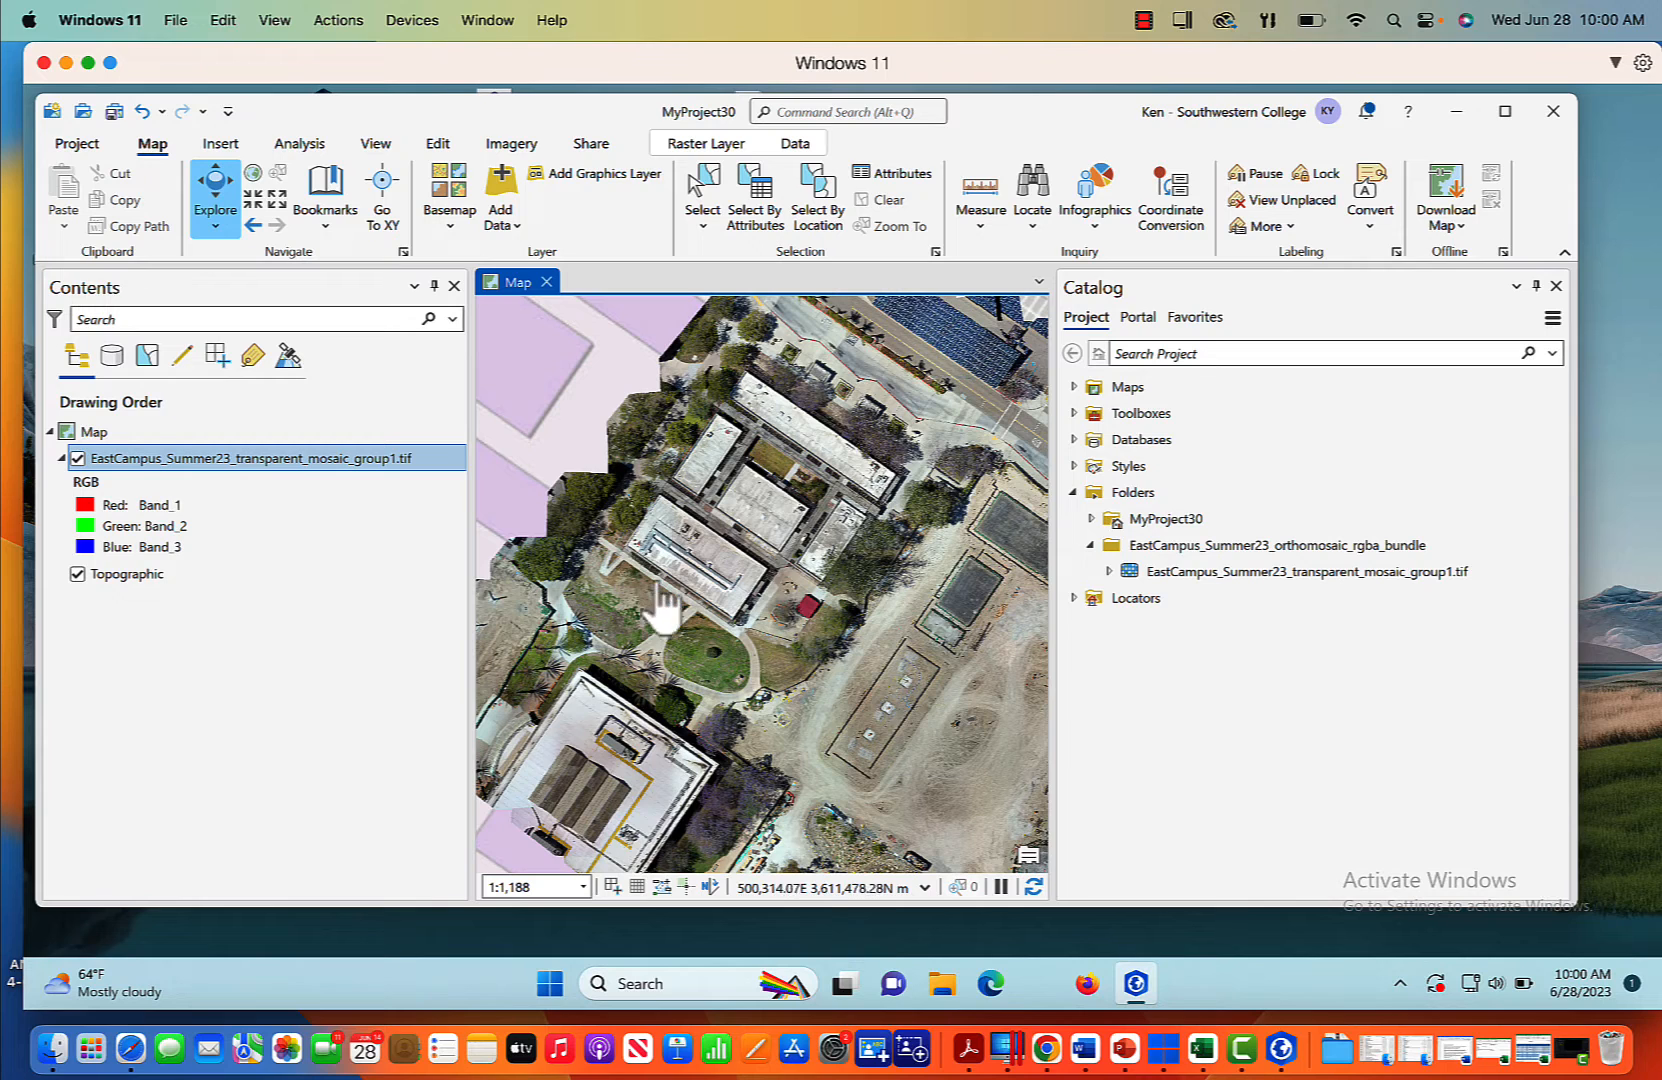
drag(820, 625, 728, 510)
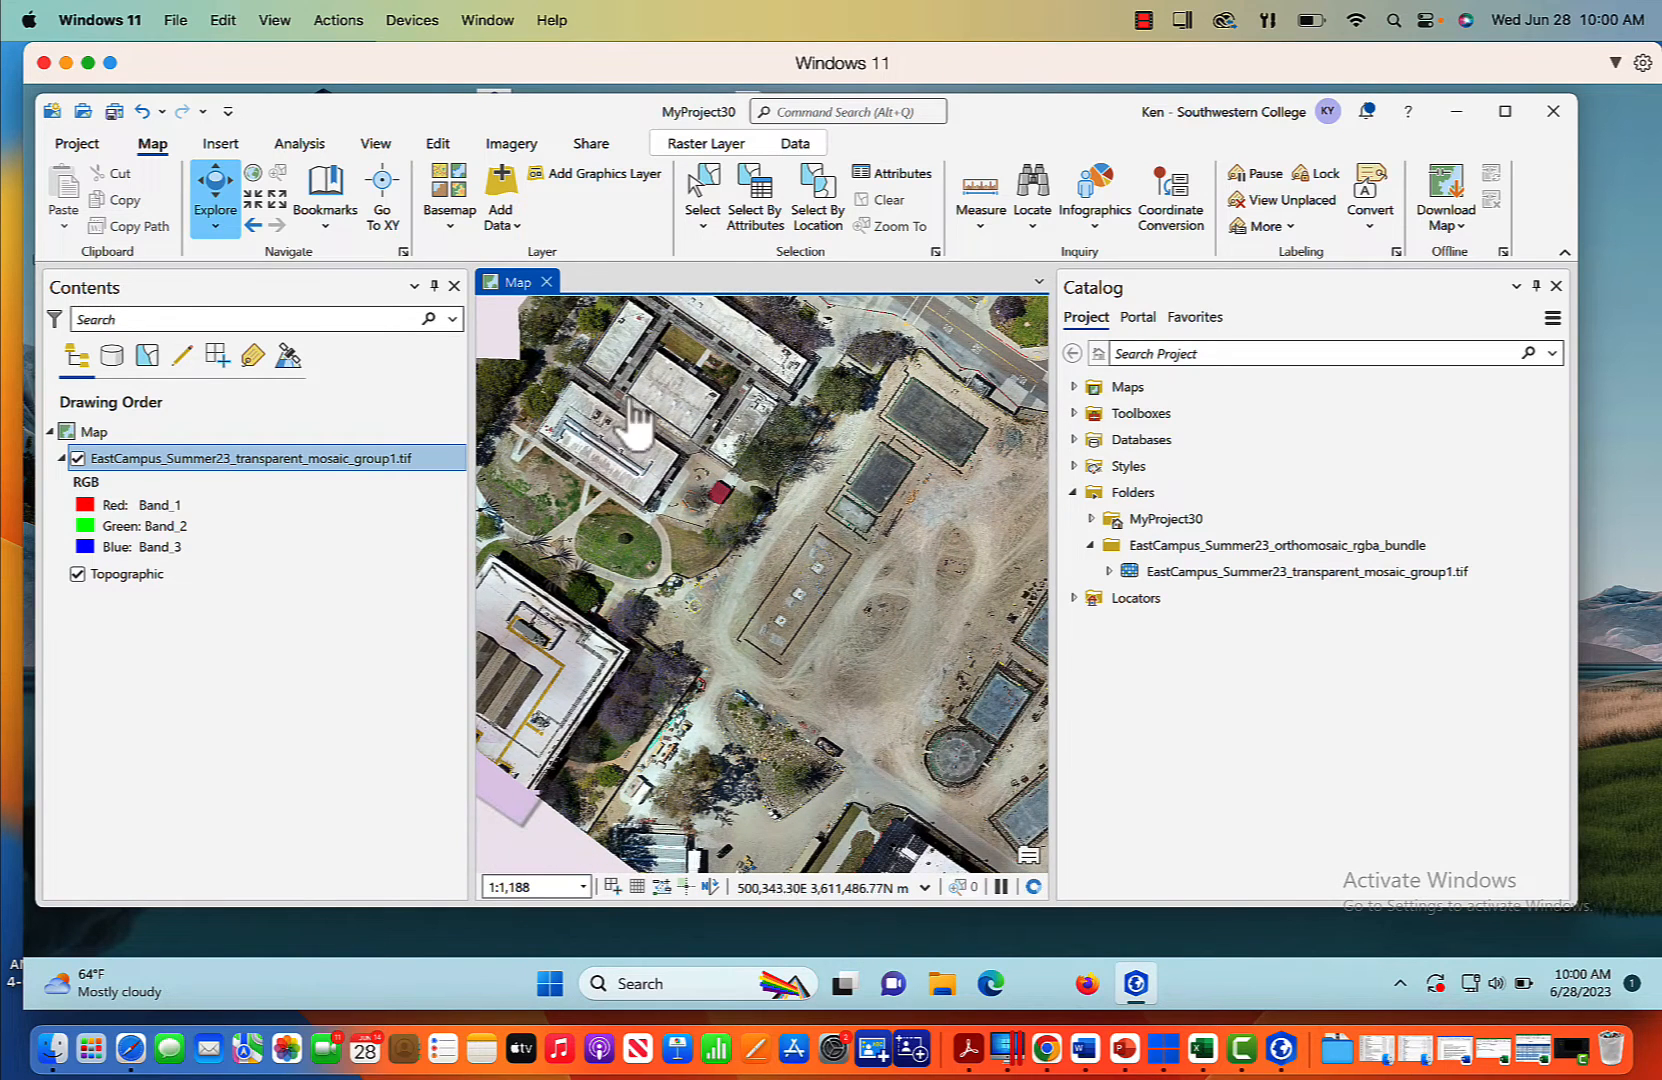
click(255, 199)
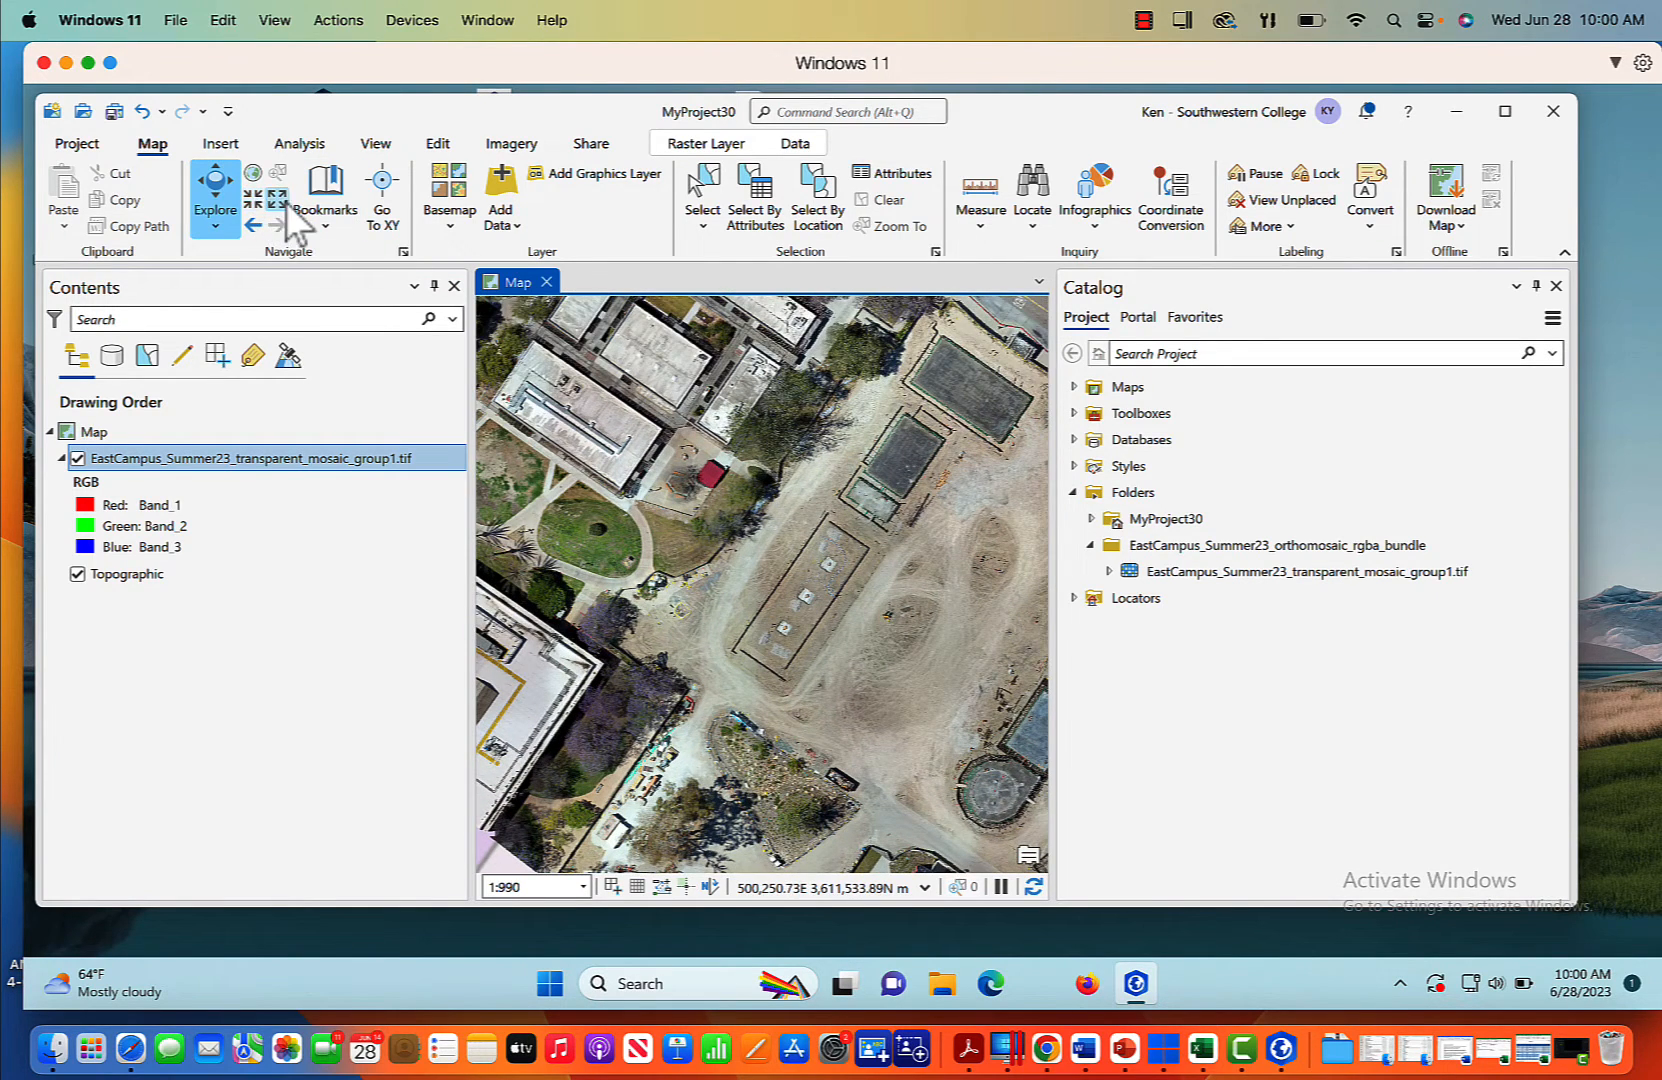
Step: Set up a new shapefile in the MyProject30 folder, naming it Buildings and choosing Polygon as the geometry type
click(297, 210)
click(277, 200)
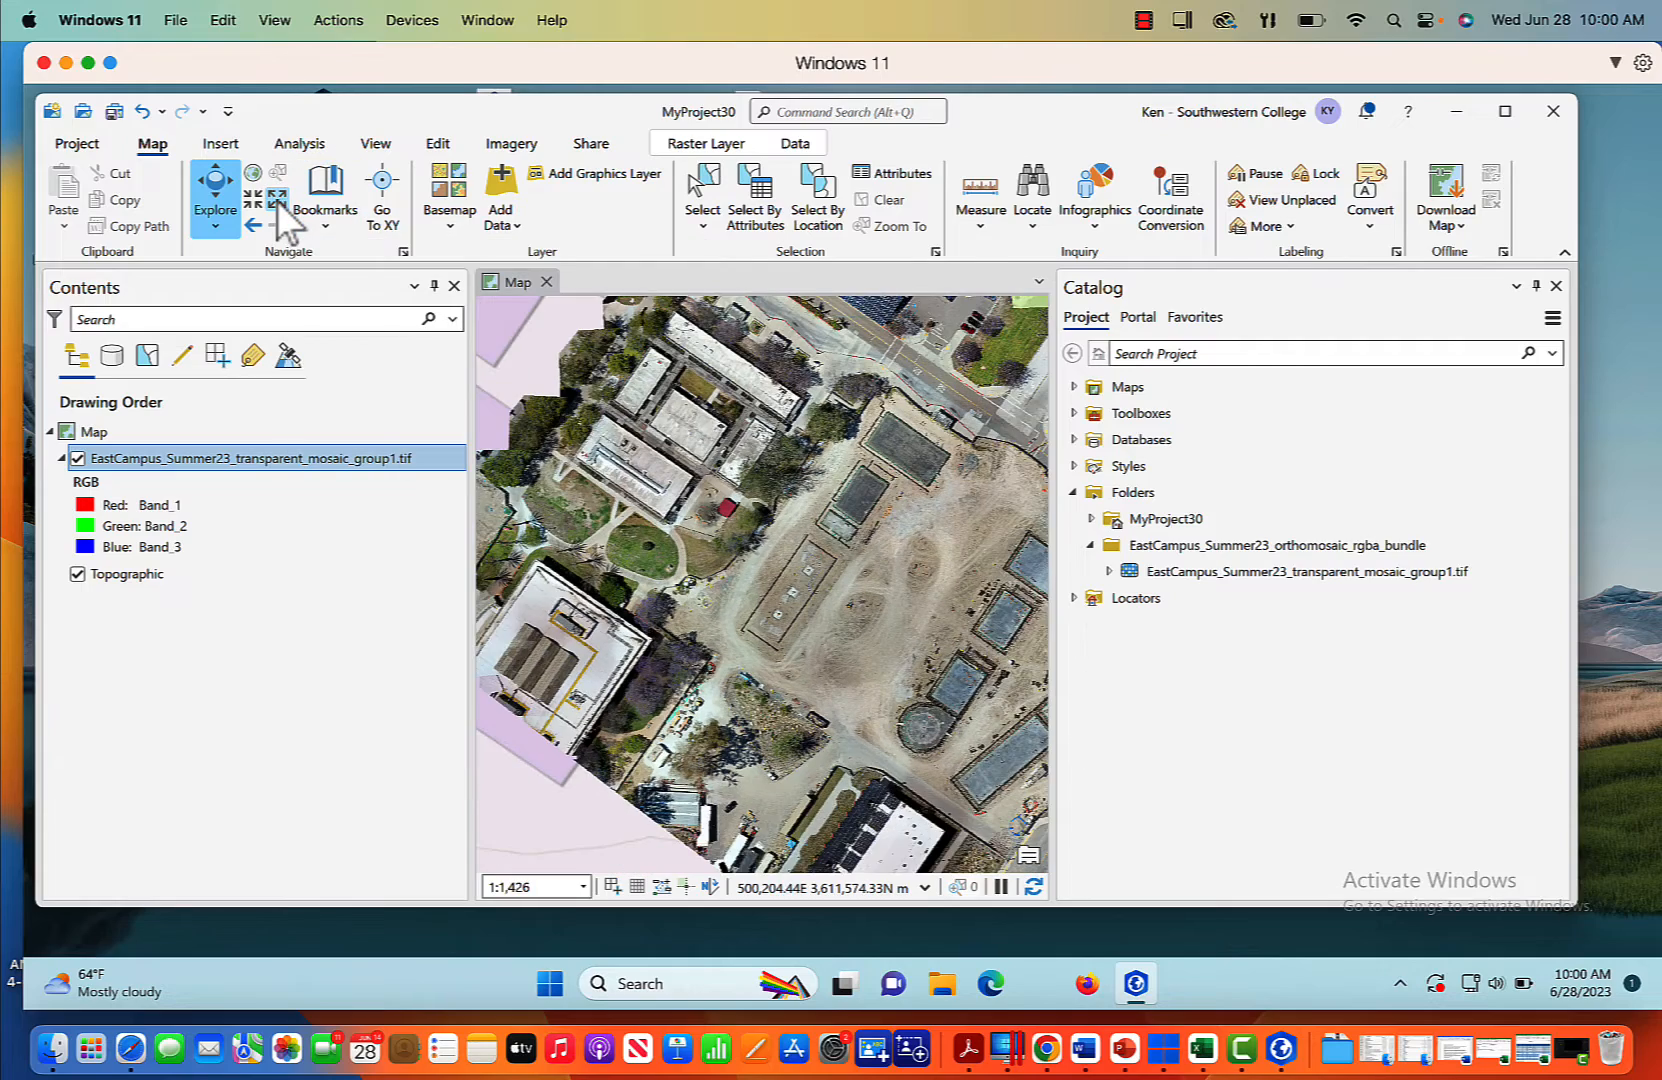
click(278, 201)
drag(727, 486, 665, 450)
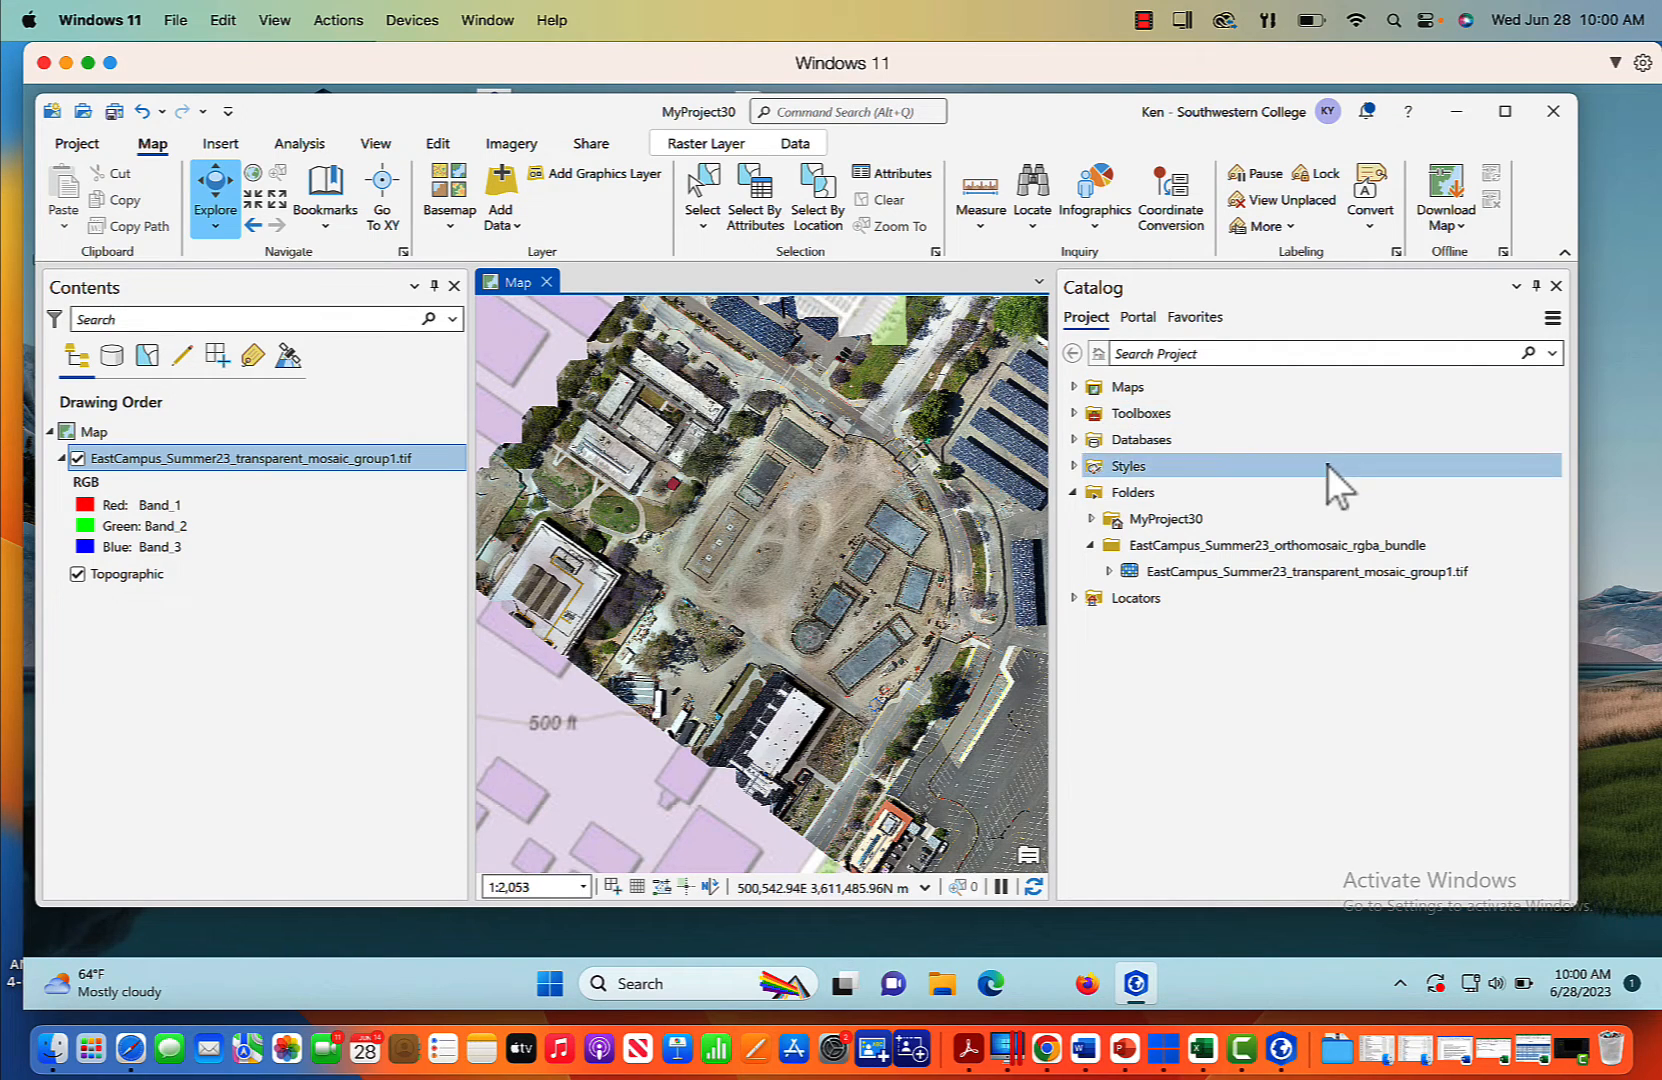
mouse_move(1178, 523)
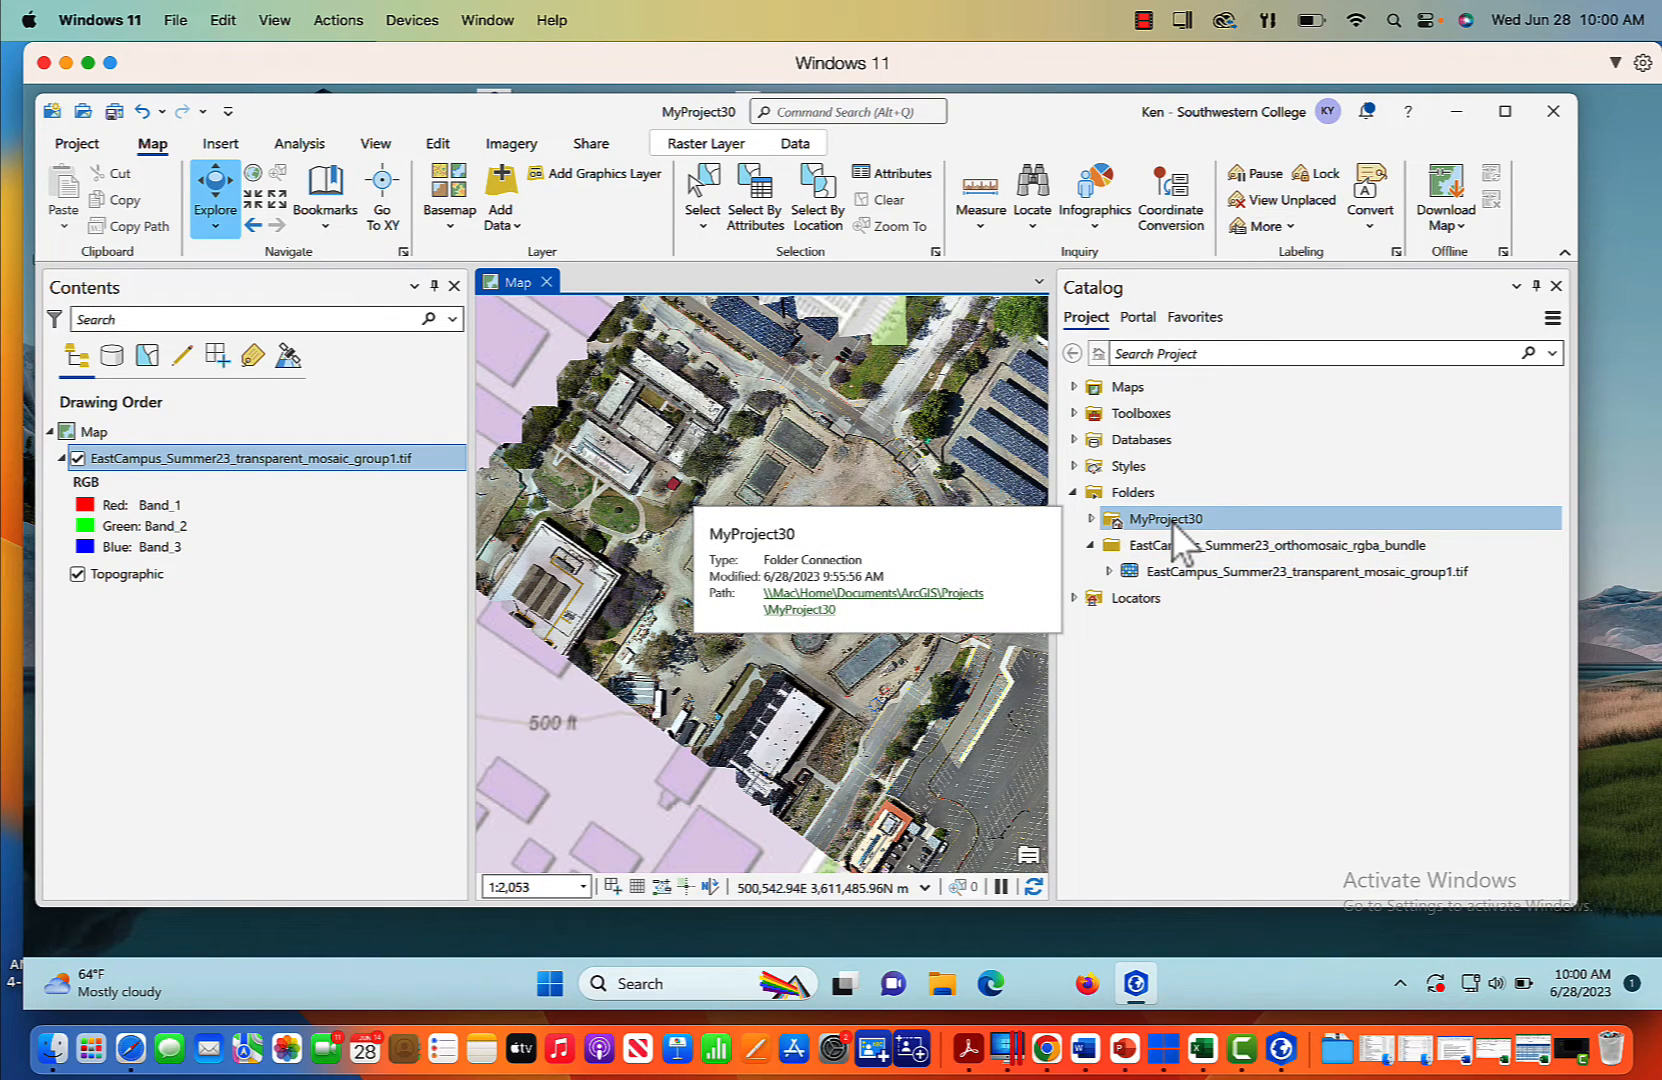
right_click(1172, 522)
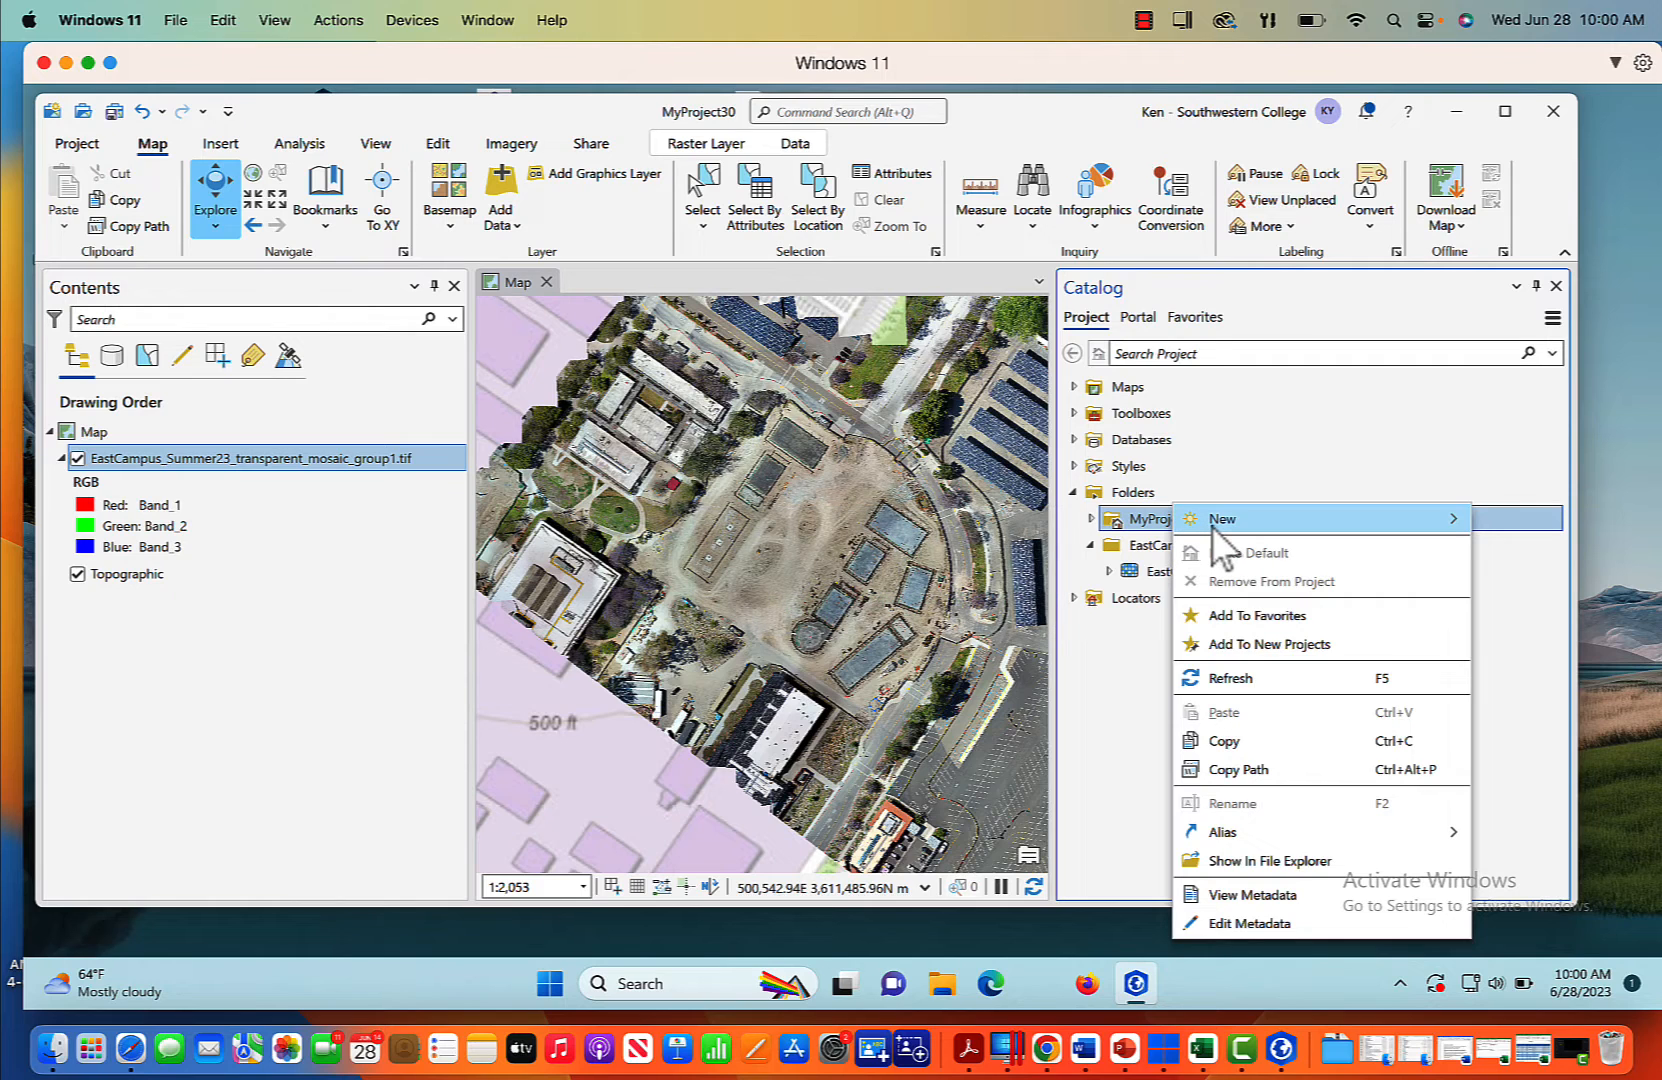
mouse_move(1206, 518)
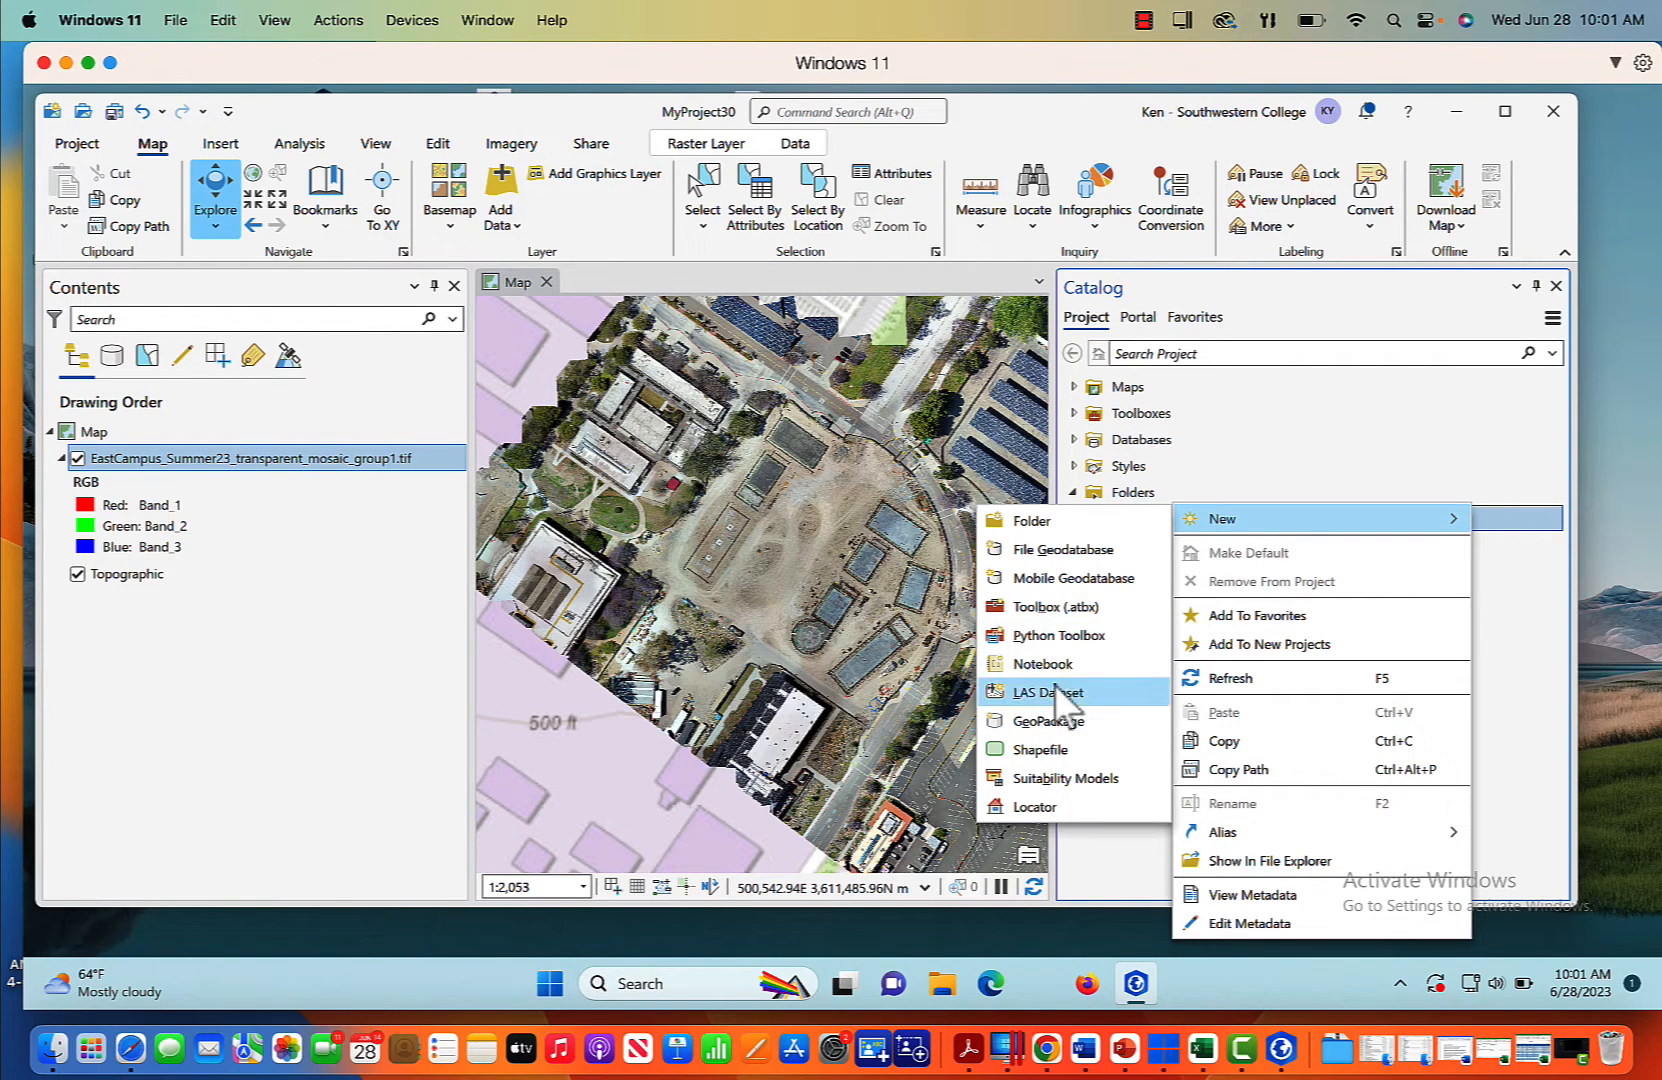
click(1040, 749)
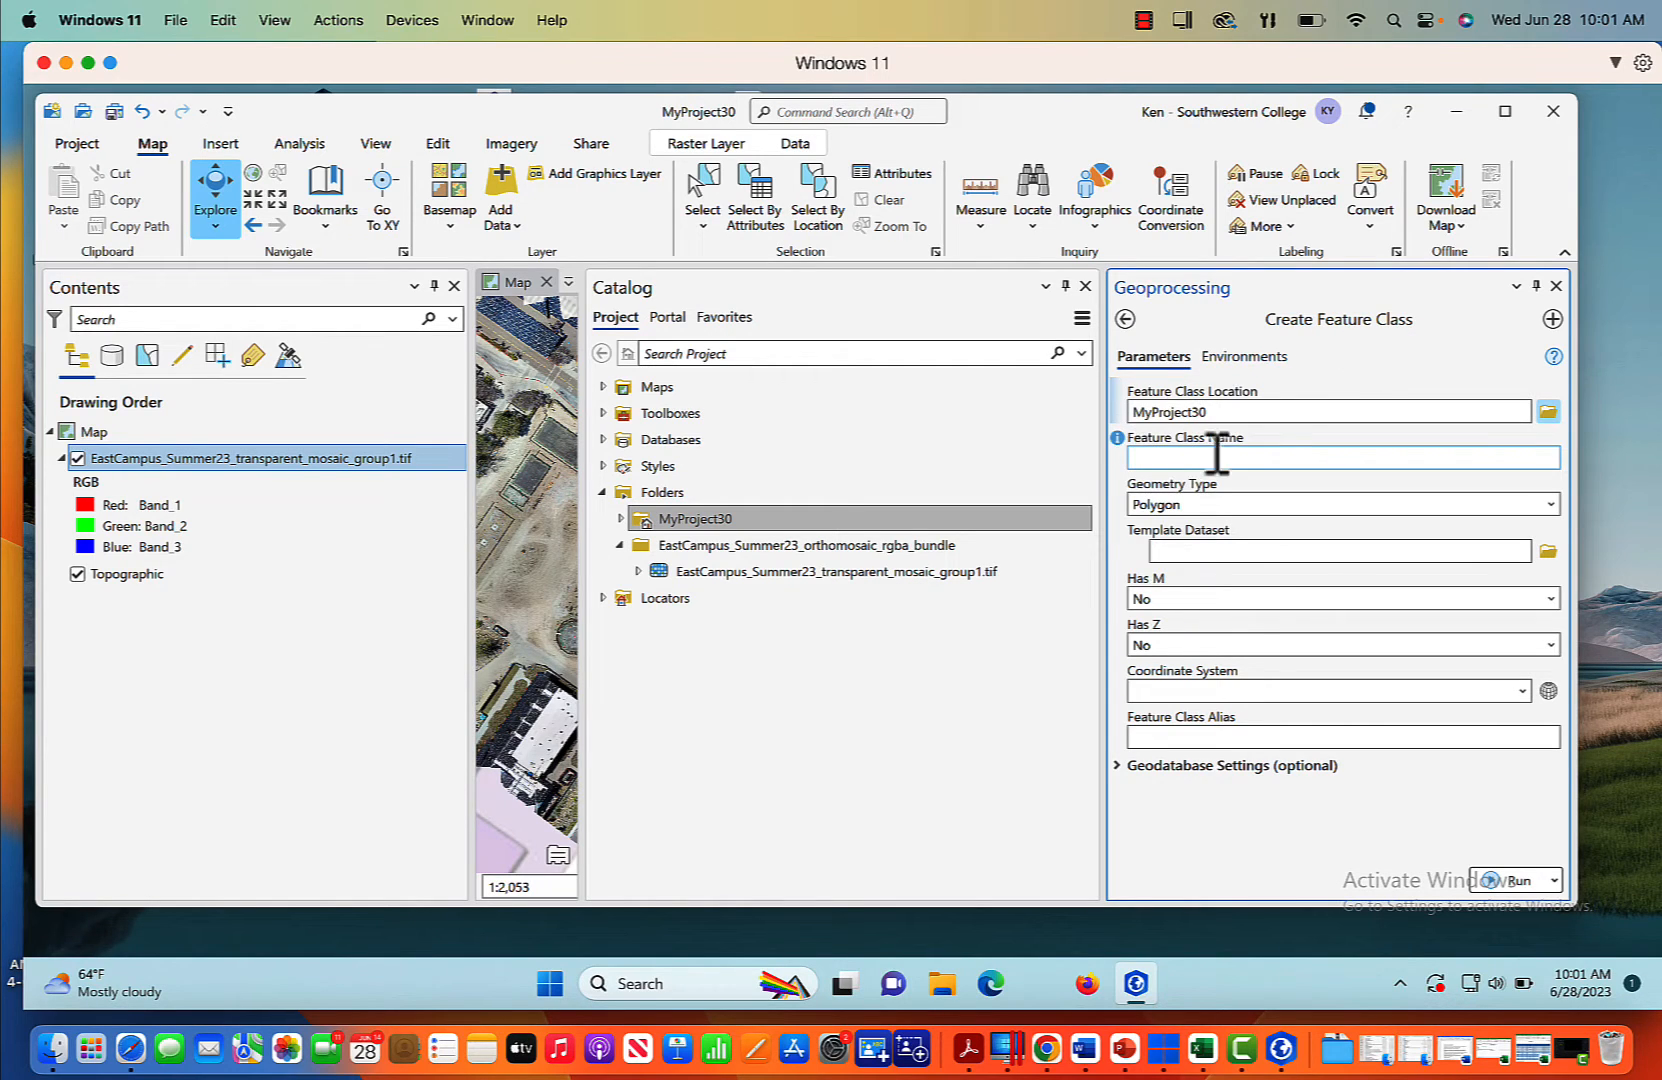
click(1381, 460)
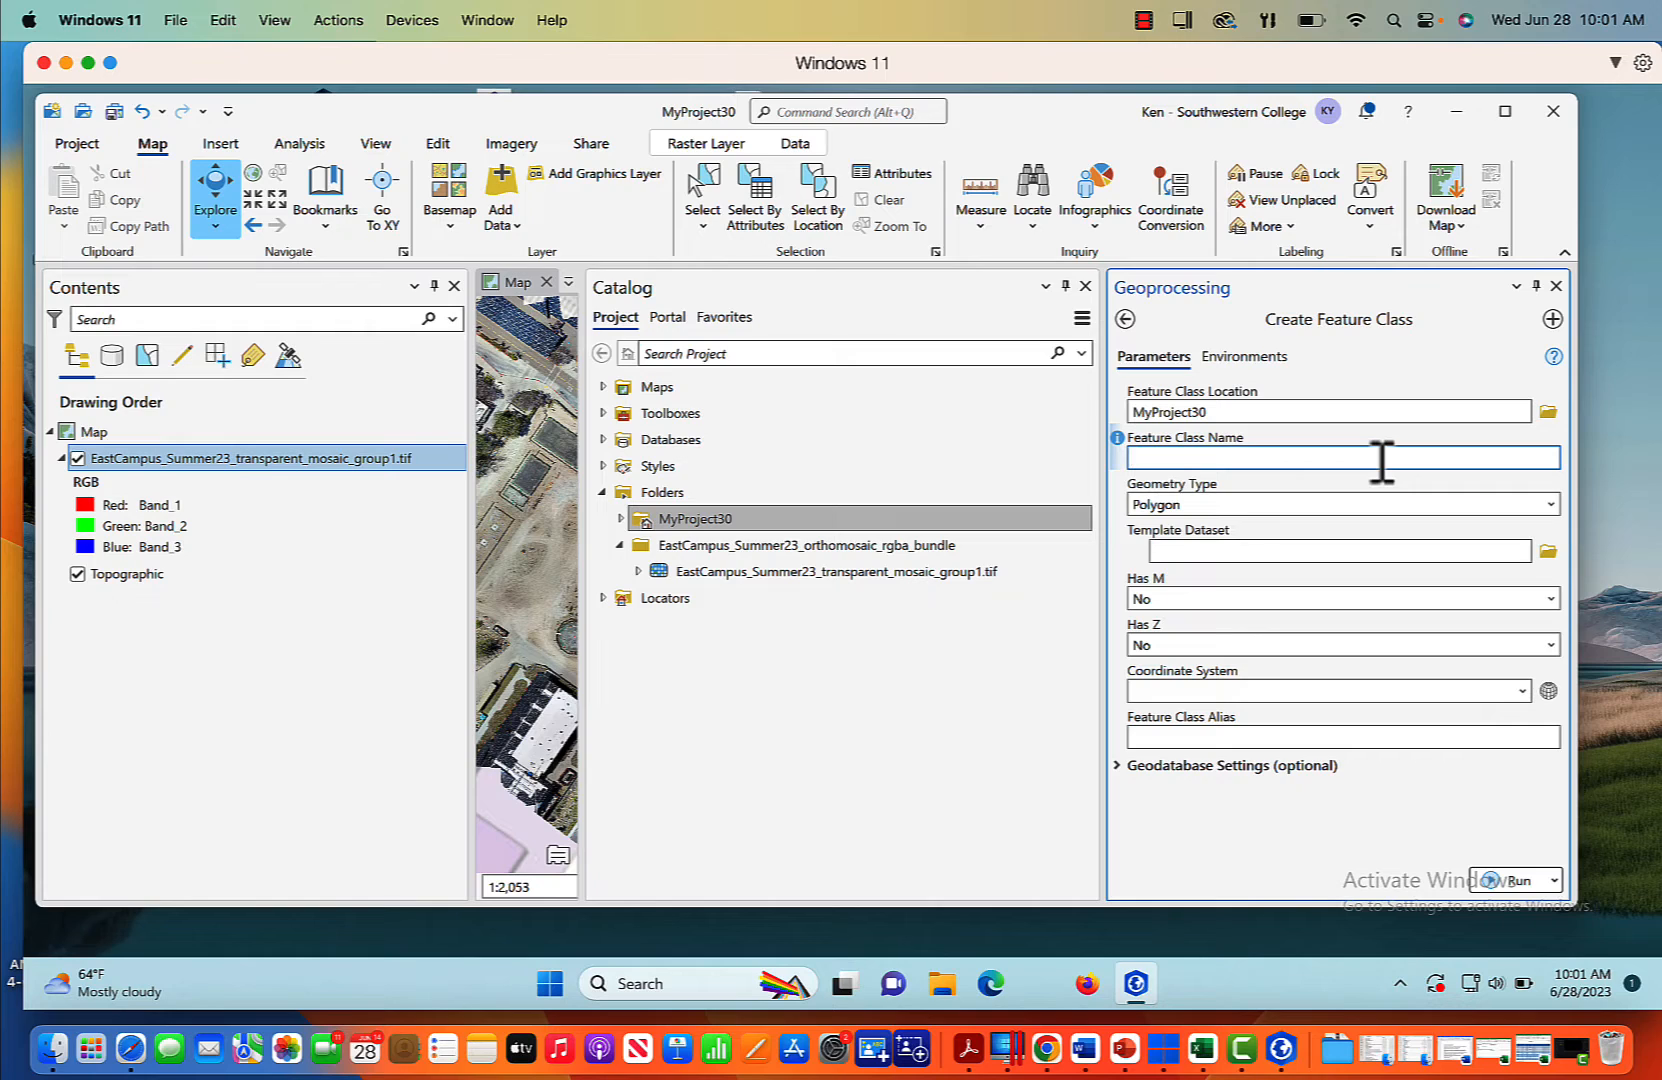
text(Buildings)
click(1551, 504)
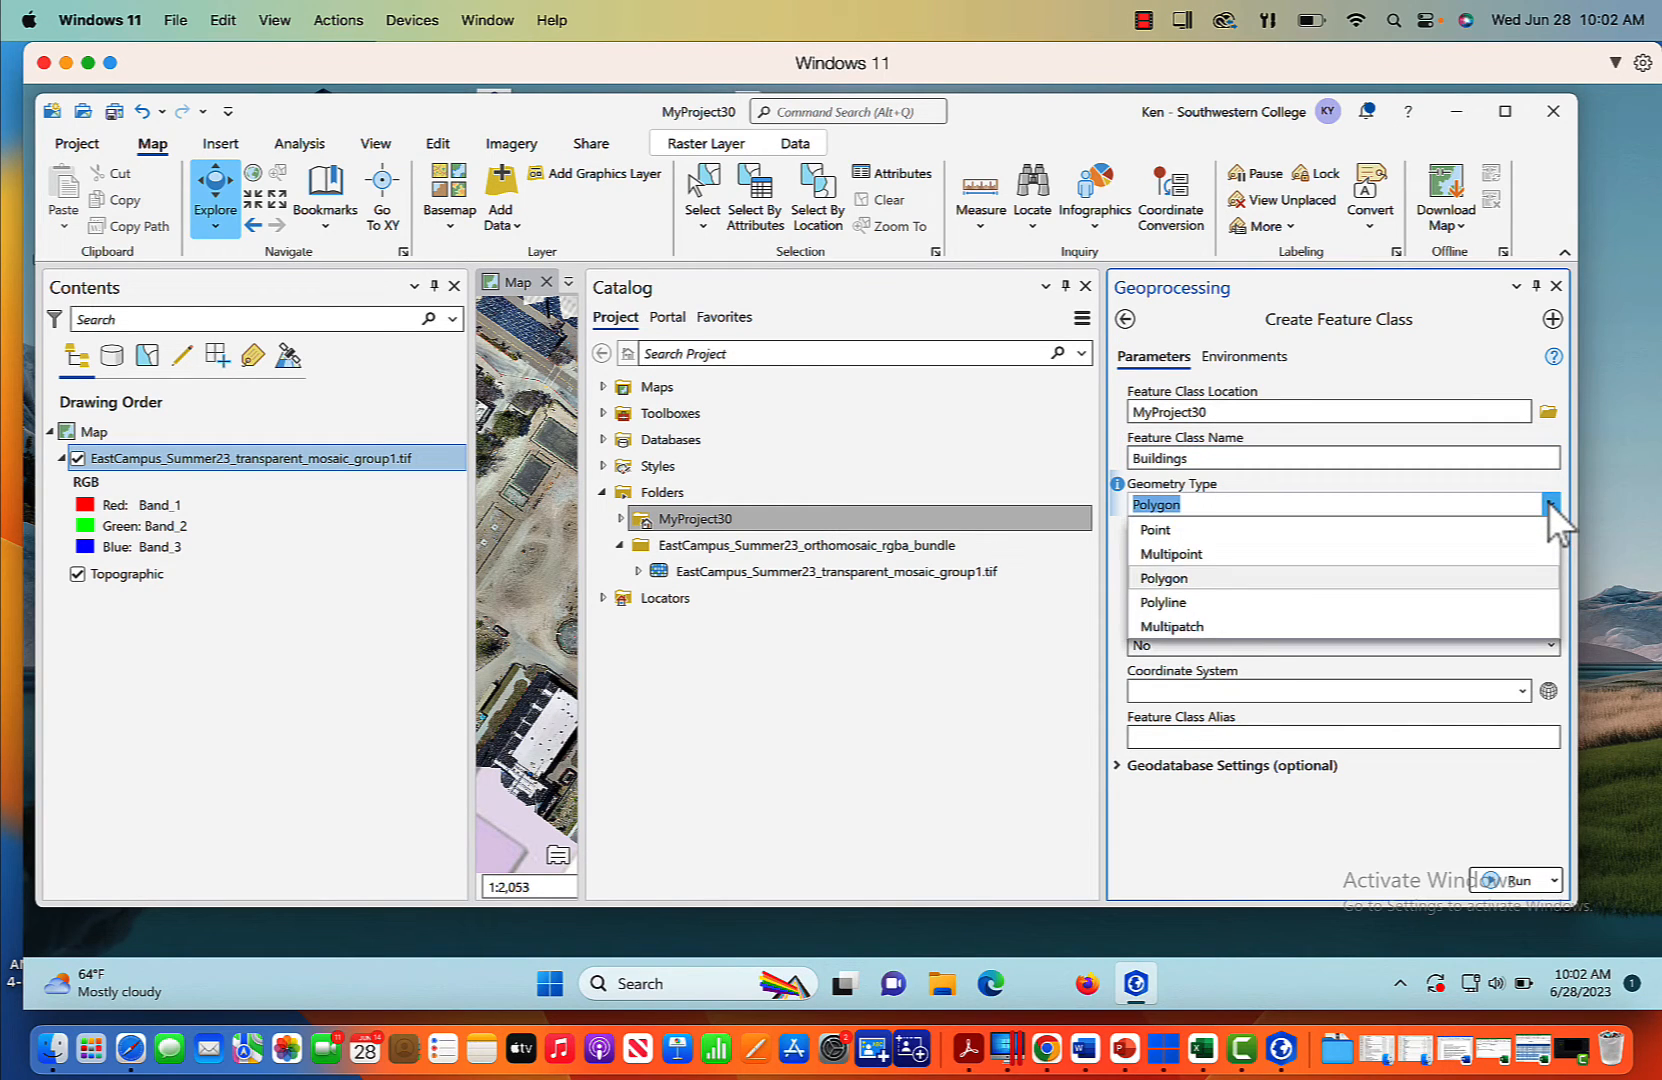
click(1203, 579)
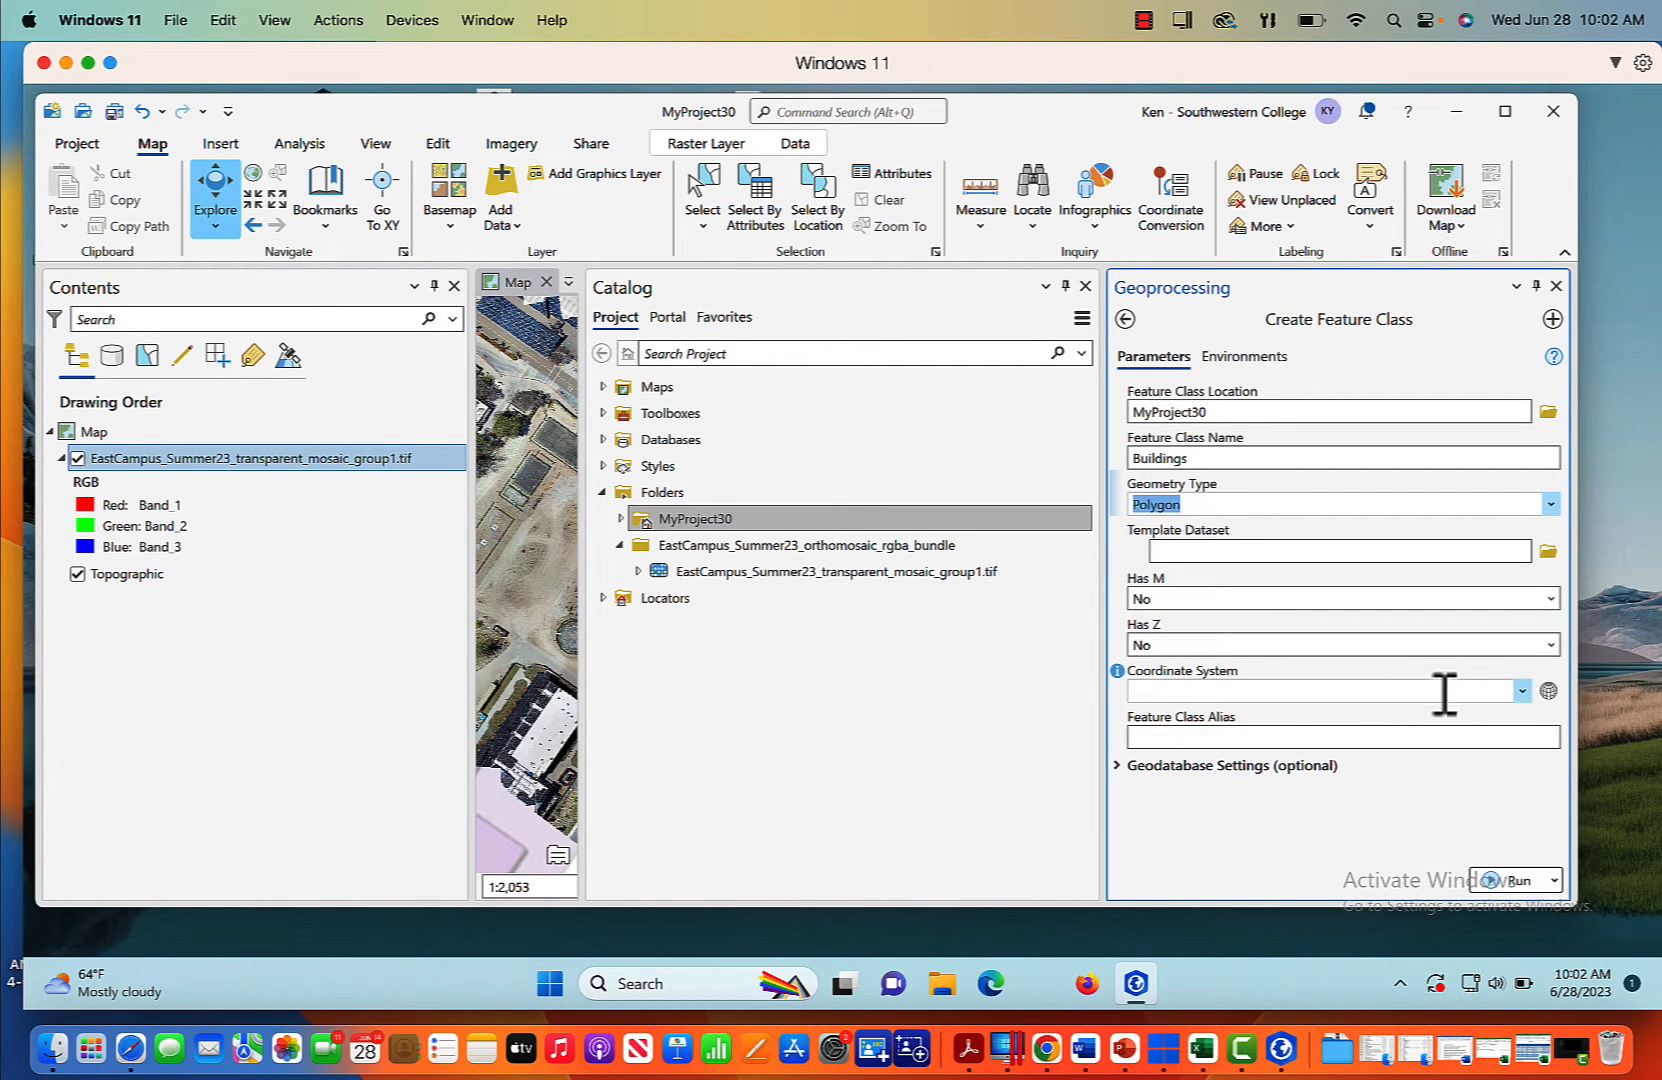
Step: Create the Buildings shapefile with the current map's coordinate system, WGS_1984_UTM_Zone_11N, then close the geoprocessing tool and the catalog
click(1520, 691)
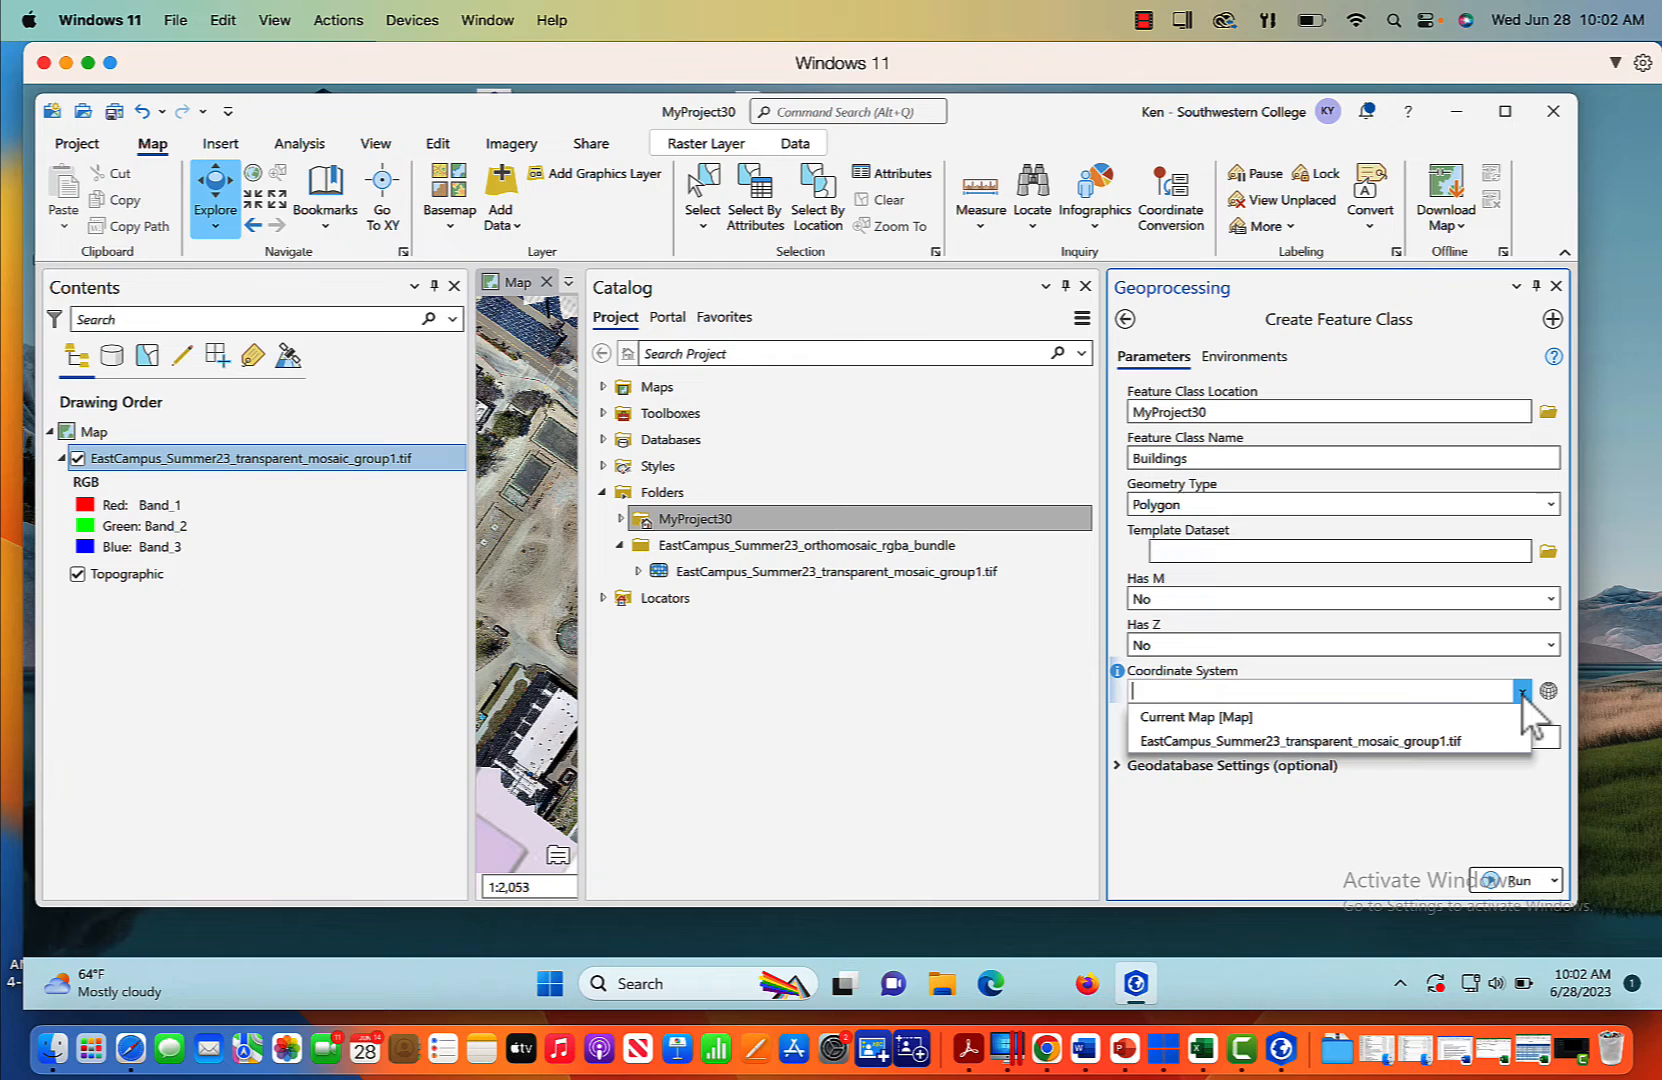
click(1284, 716)
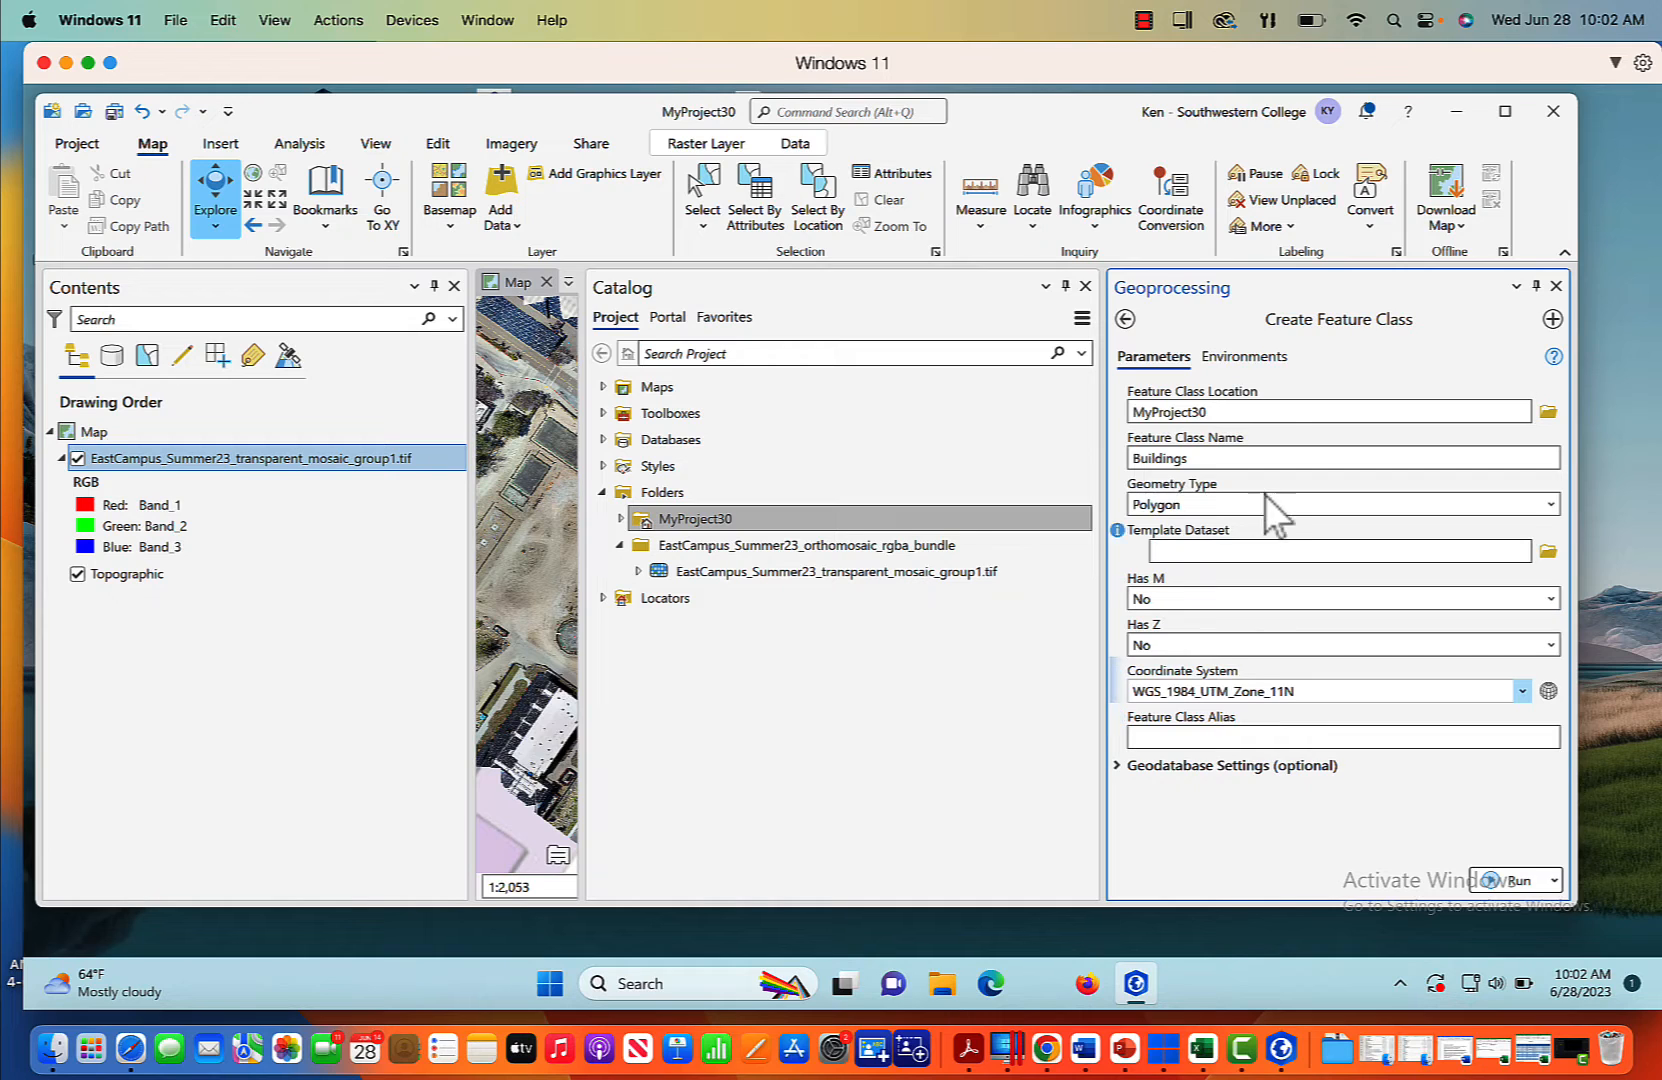
click(1245, 356)
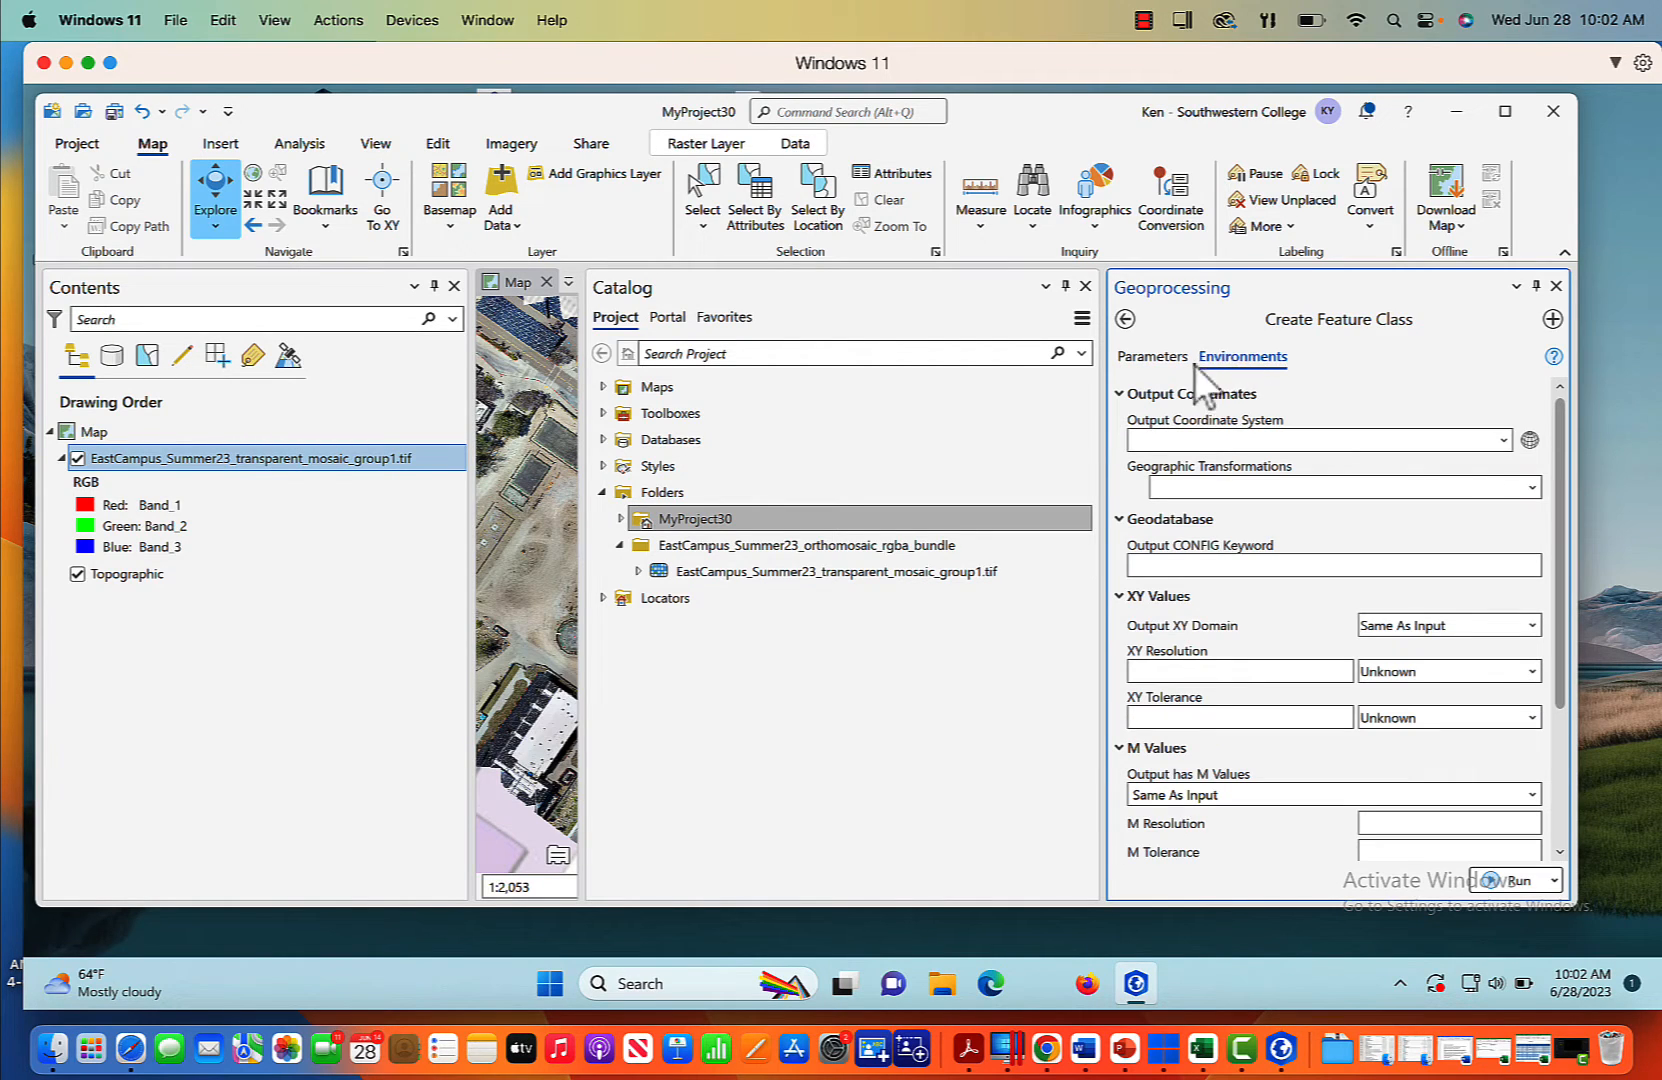
click(1160, 357)
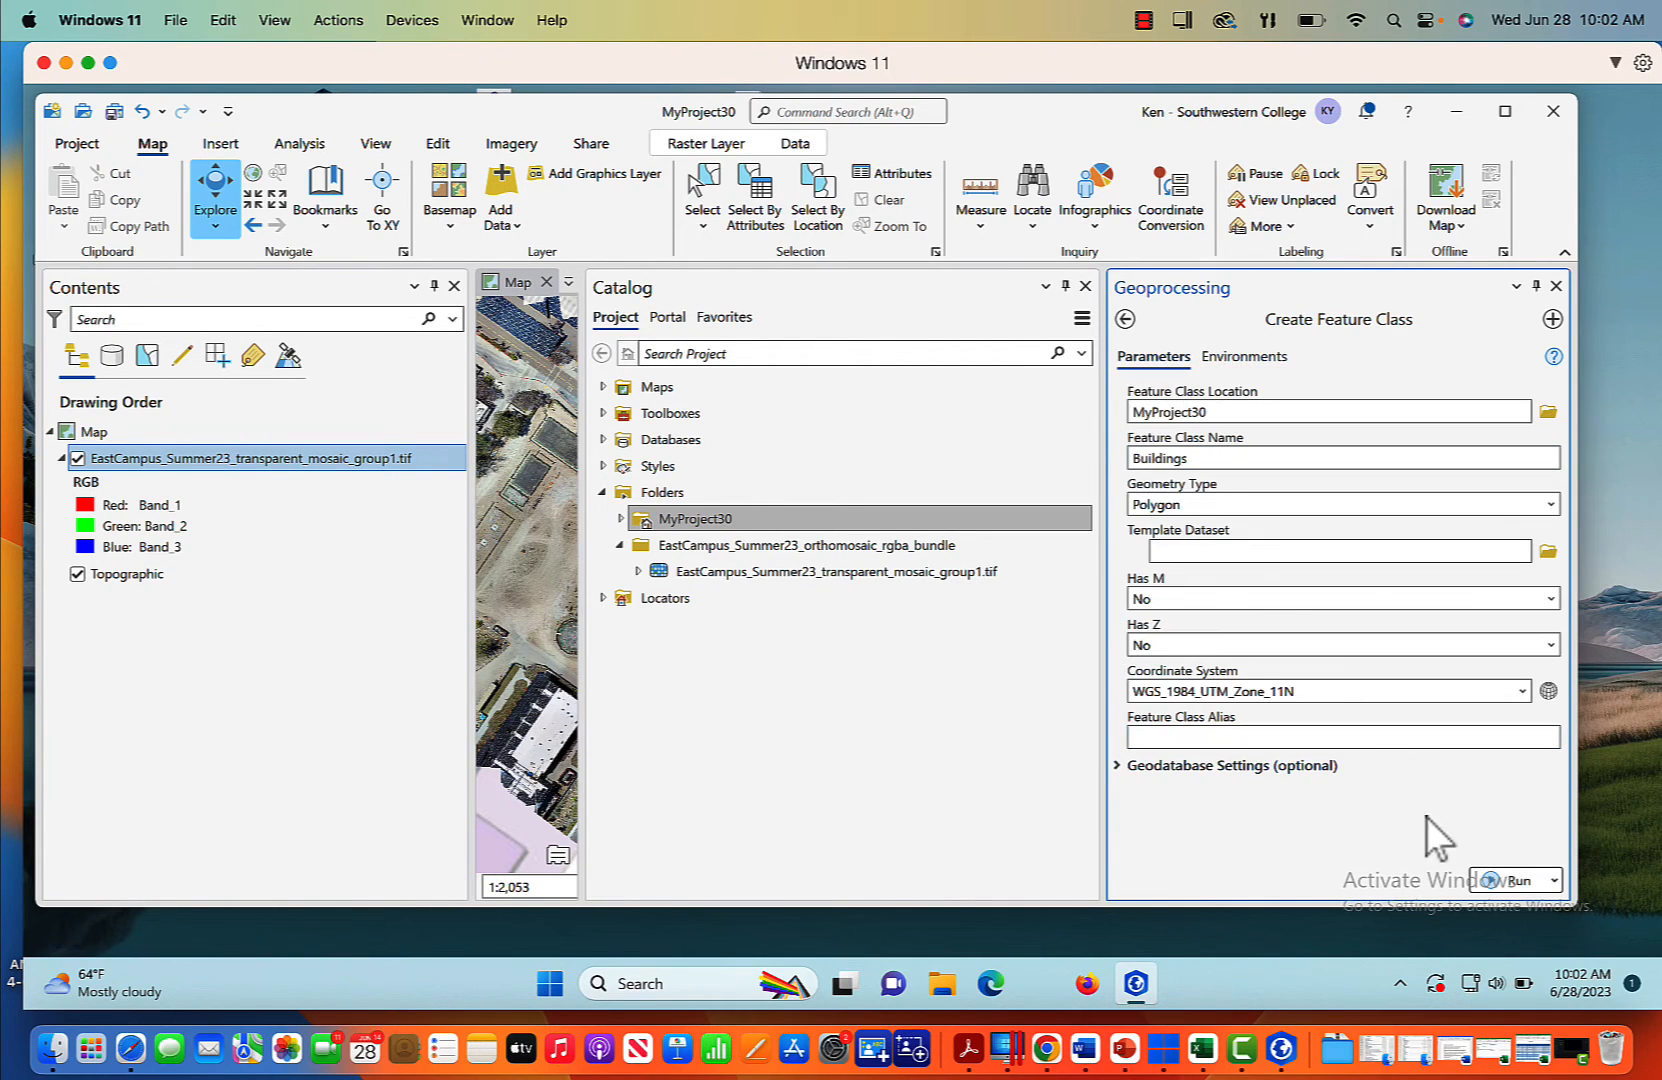
click(1490, 878)
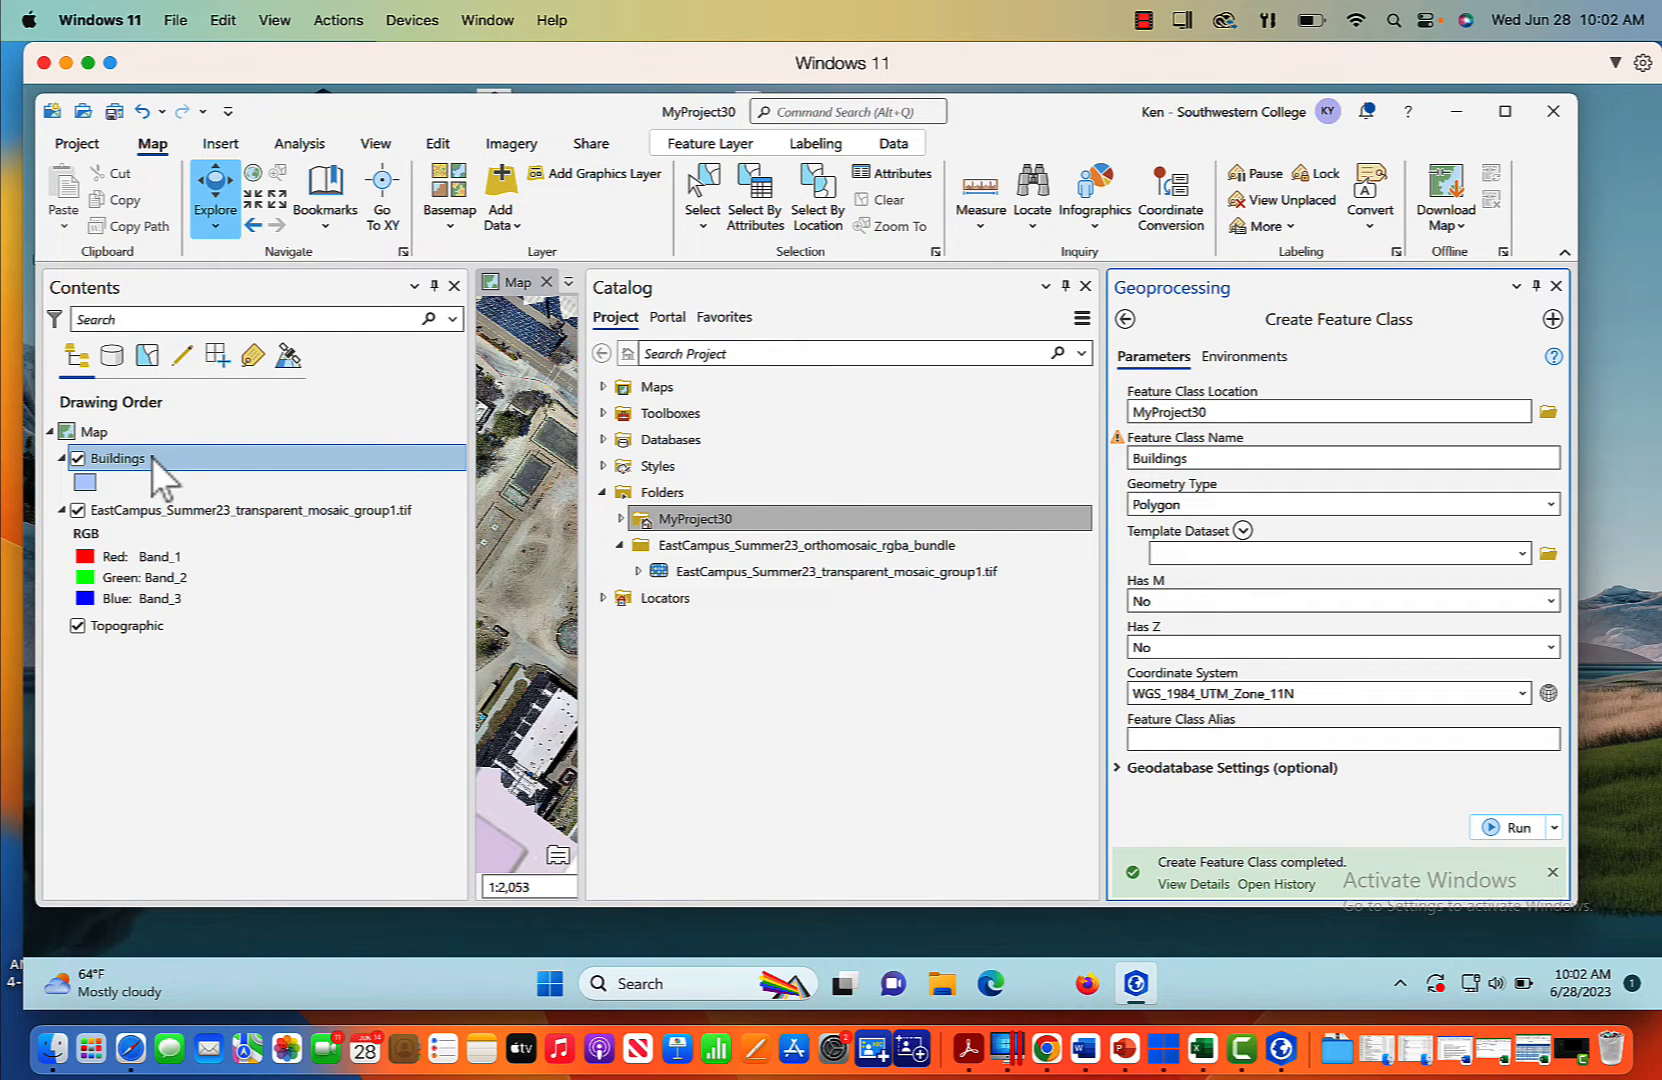
click(1556, 287)
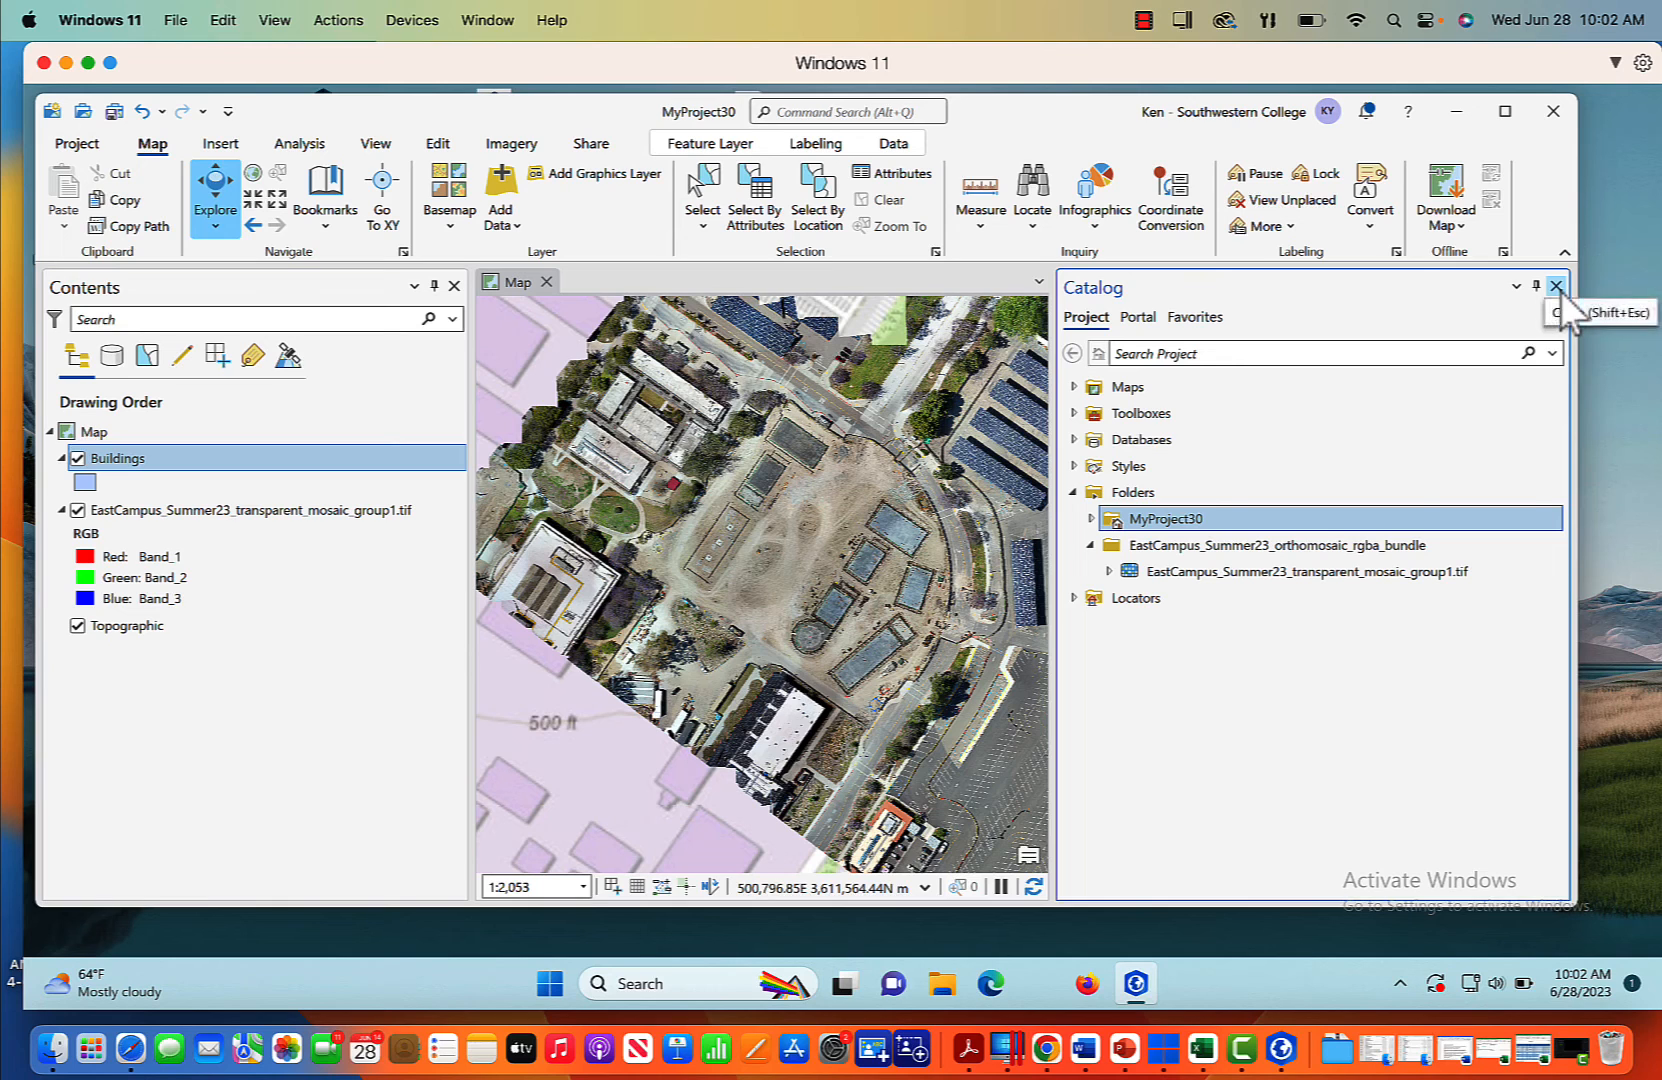
click(1558, 287)
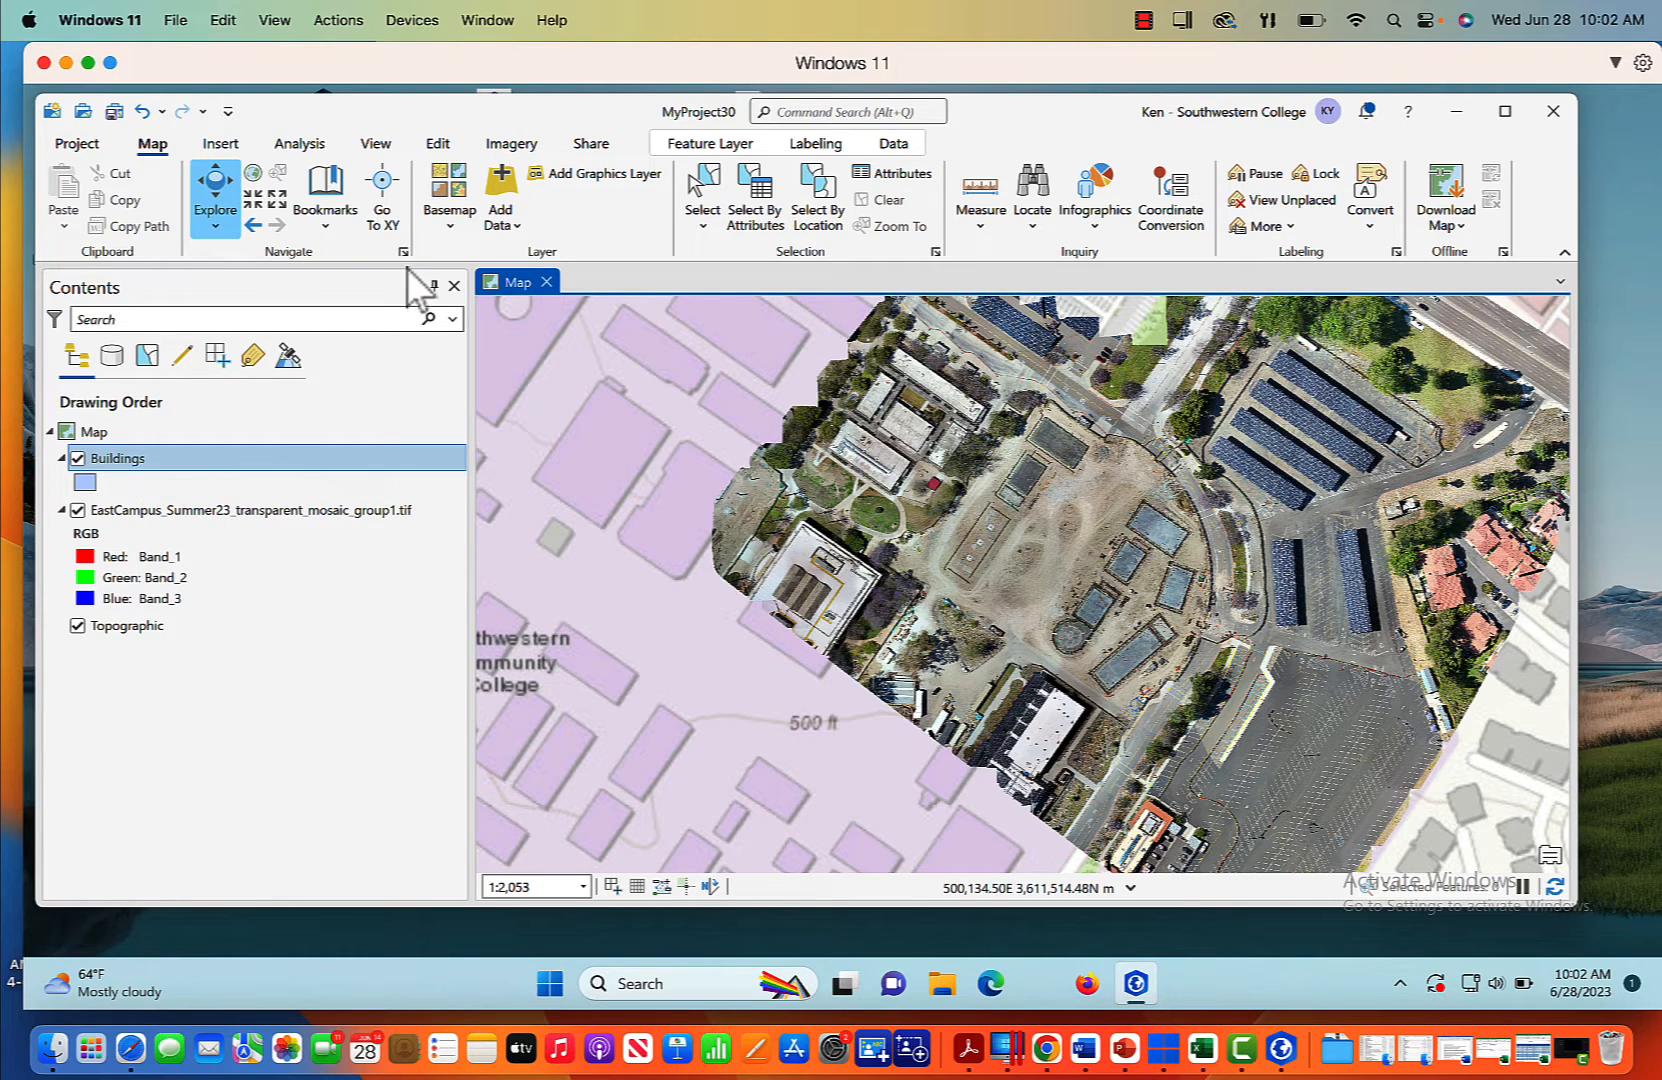
Step: Start creating features with the Buildings template's polygon tool and show the template's attributes
click(440, 146)
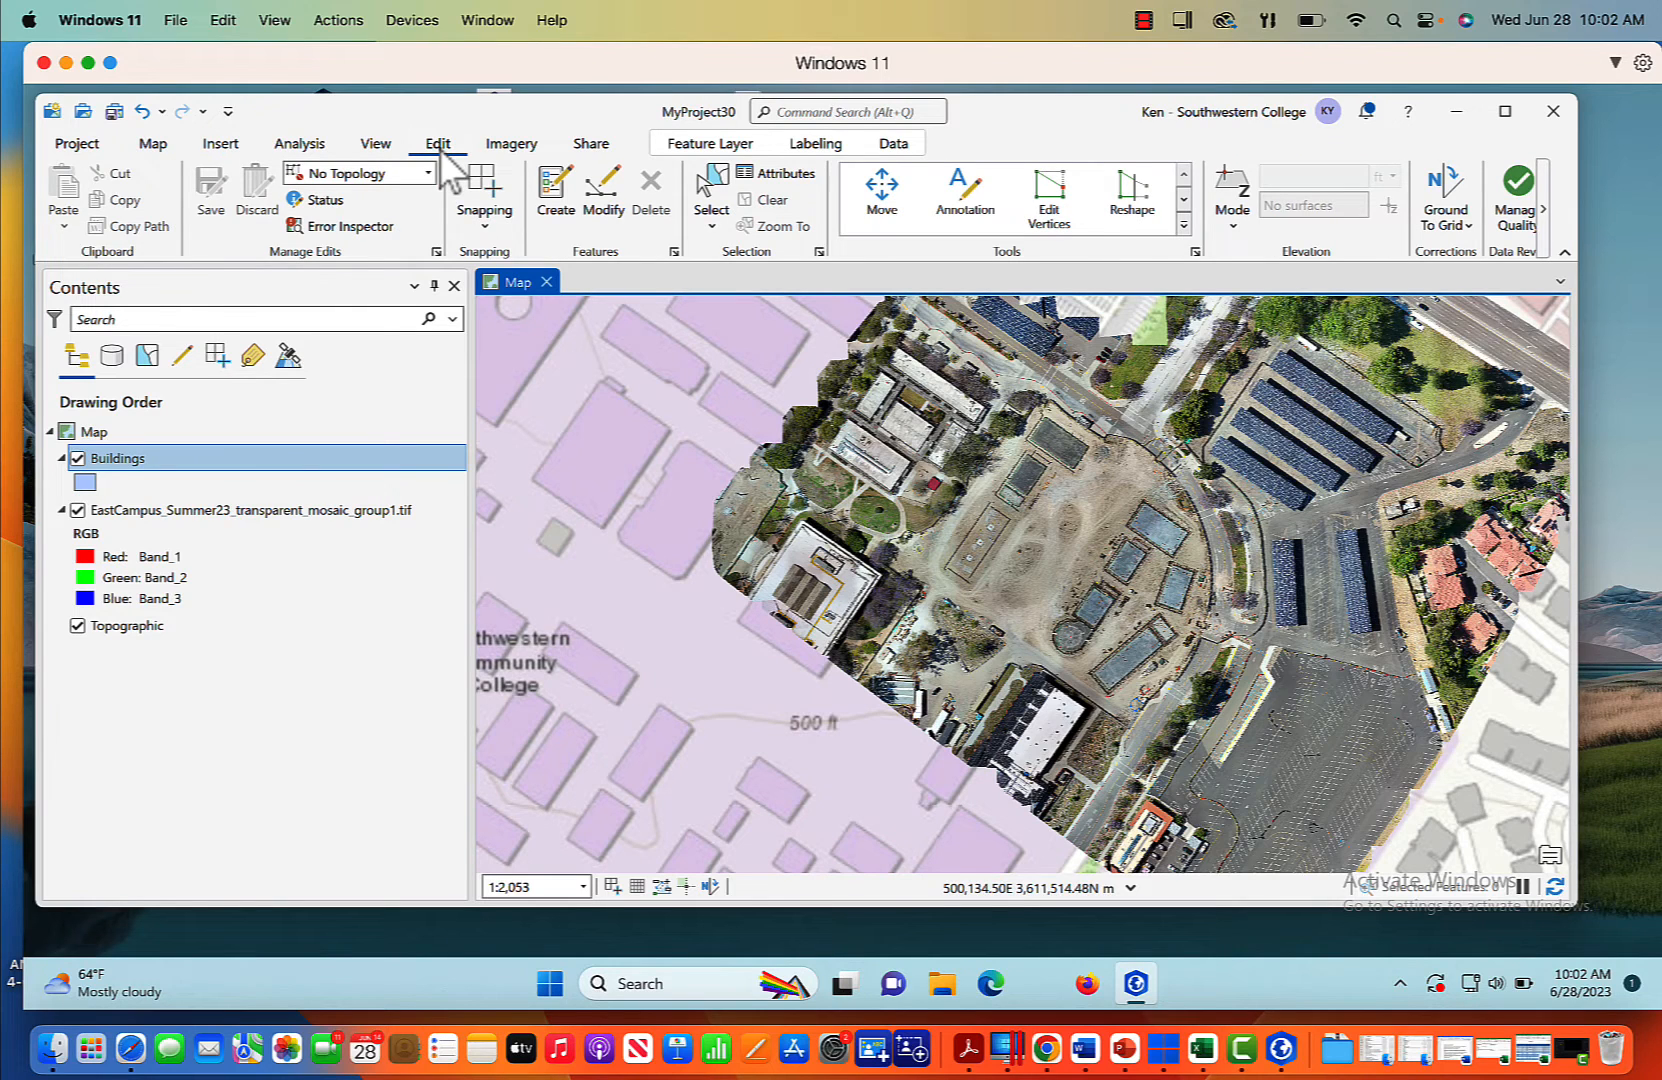
click(550, 186)
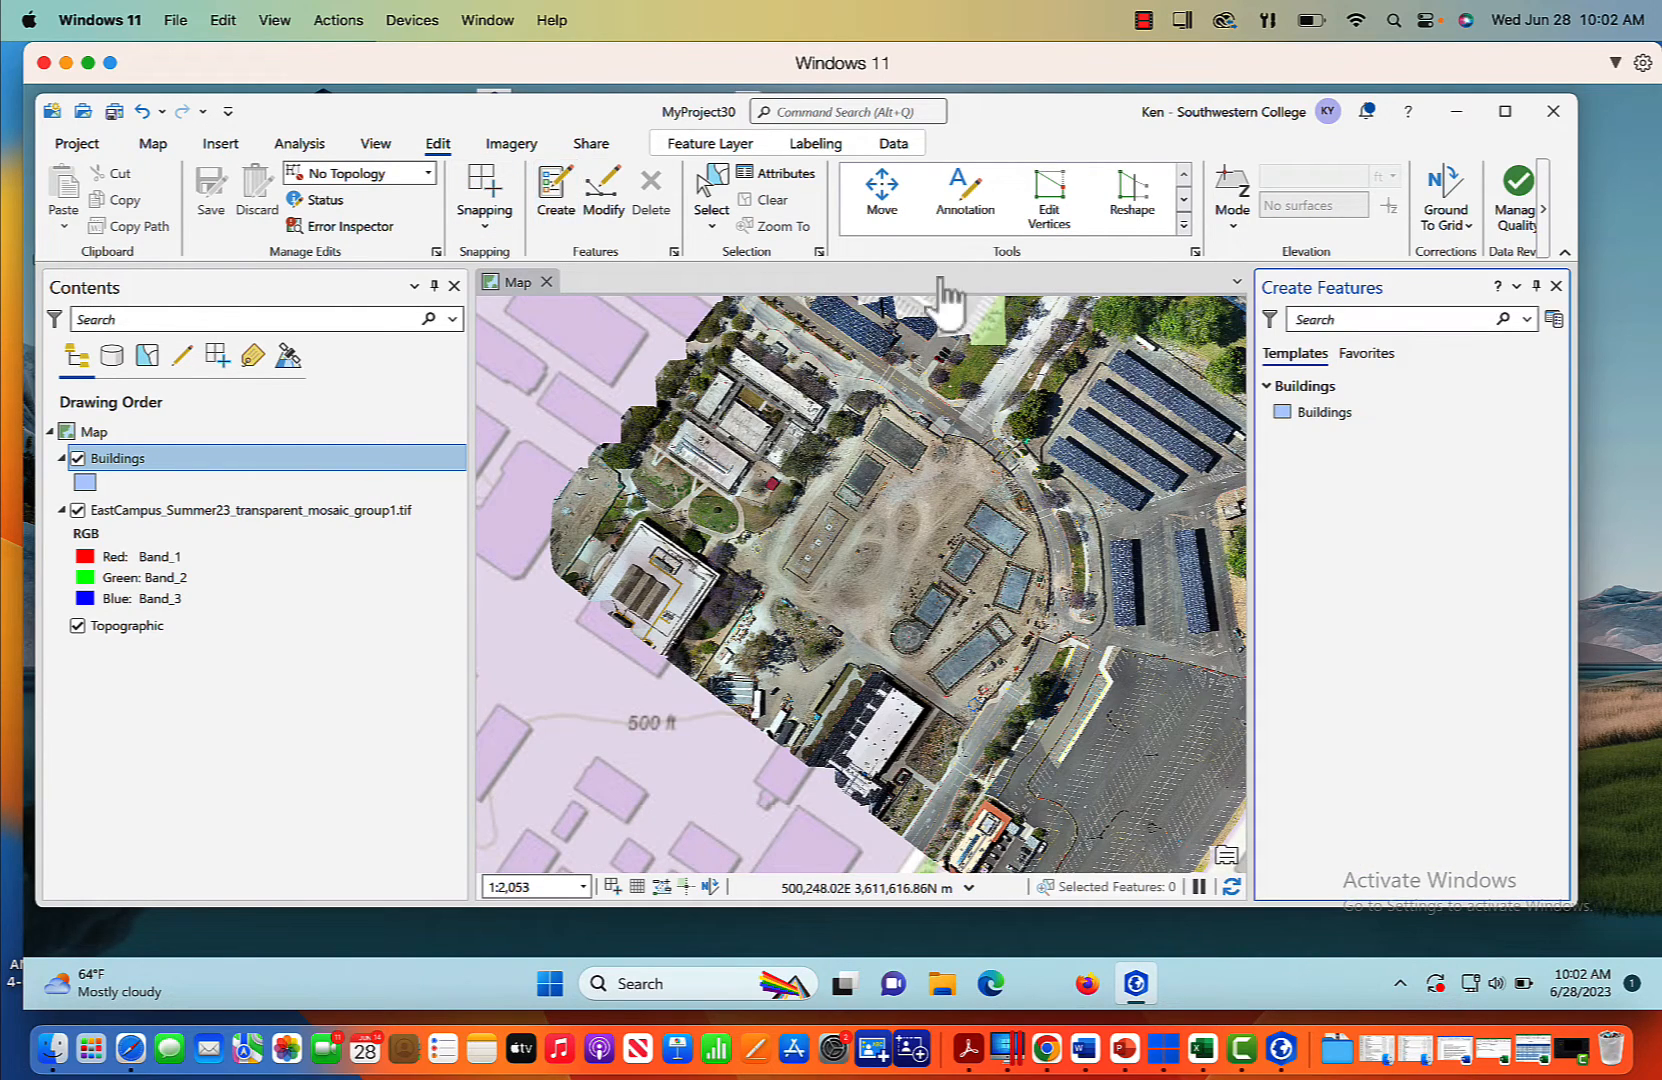
click(1311, 408)
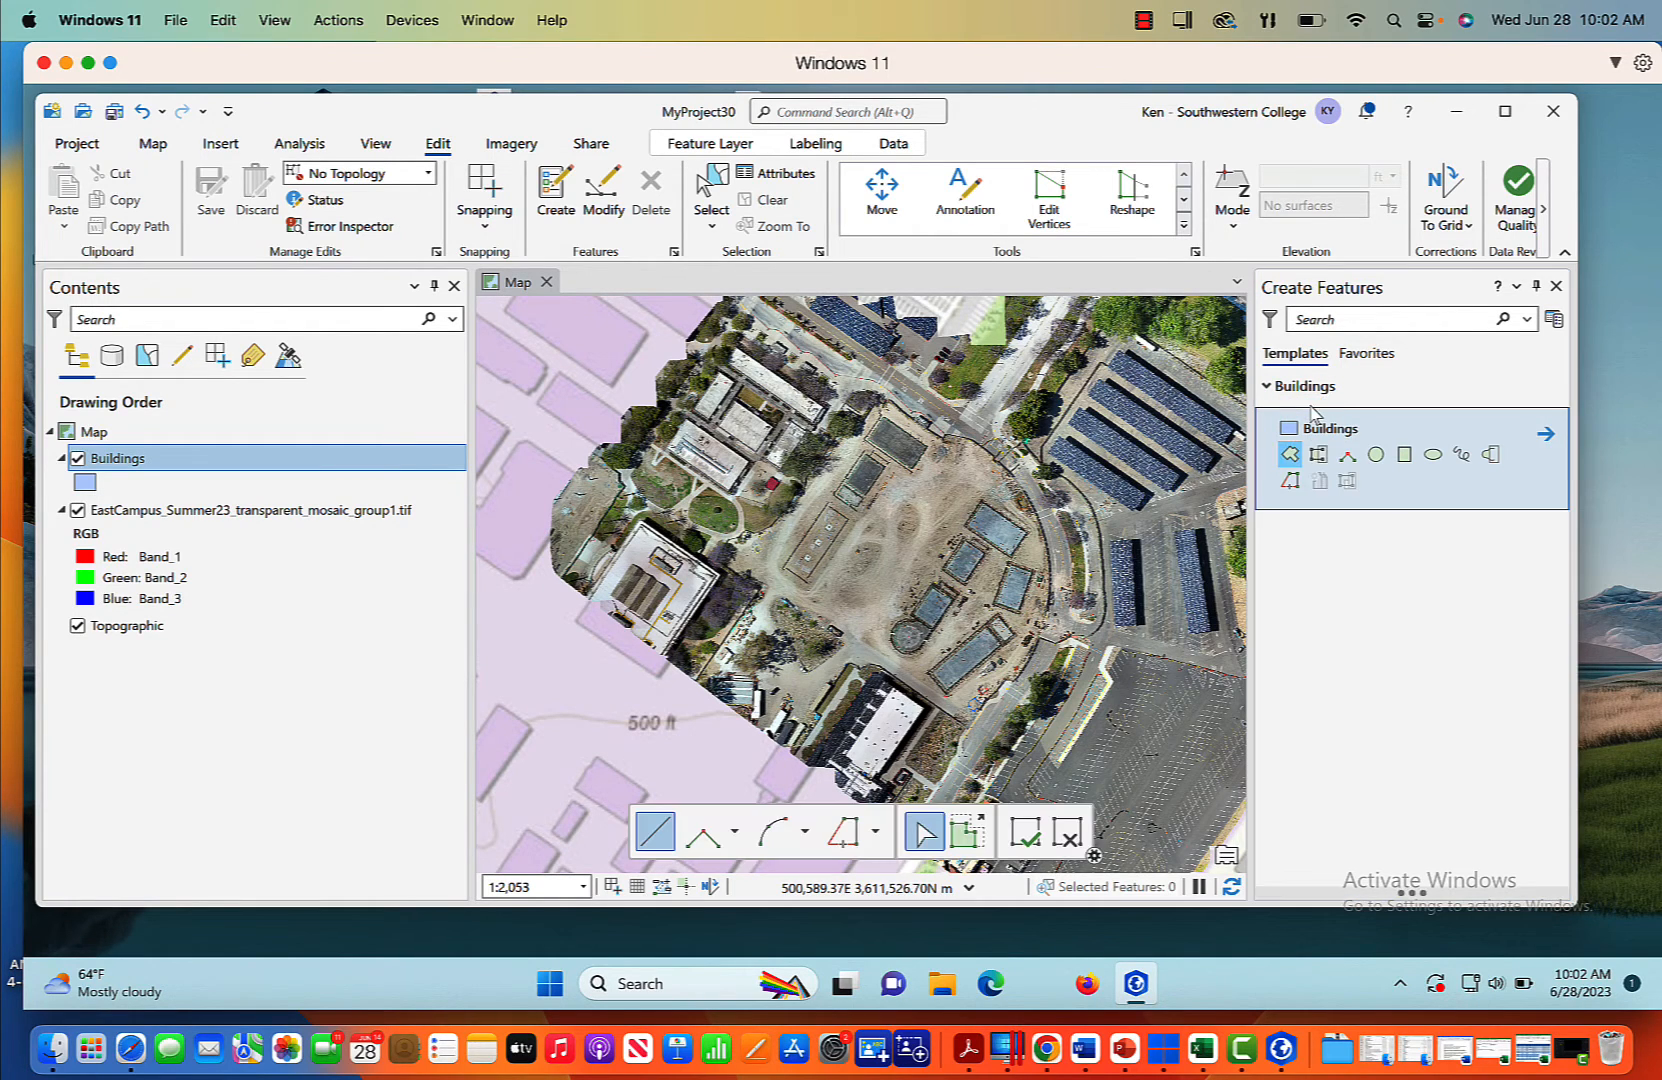
click(1292, 454)
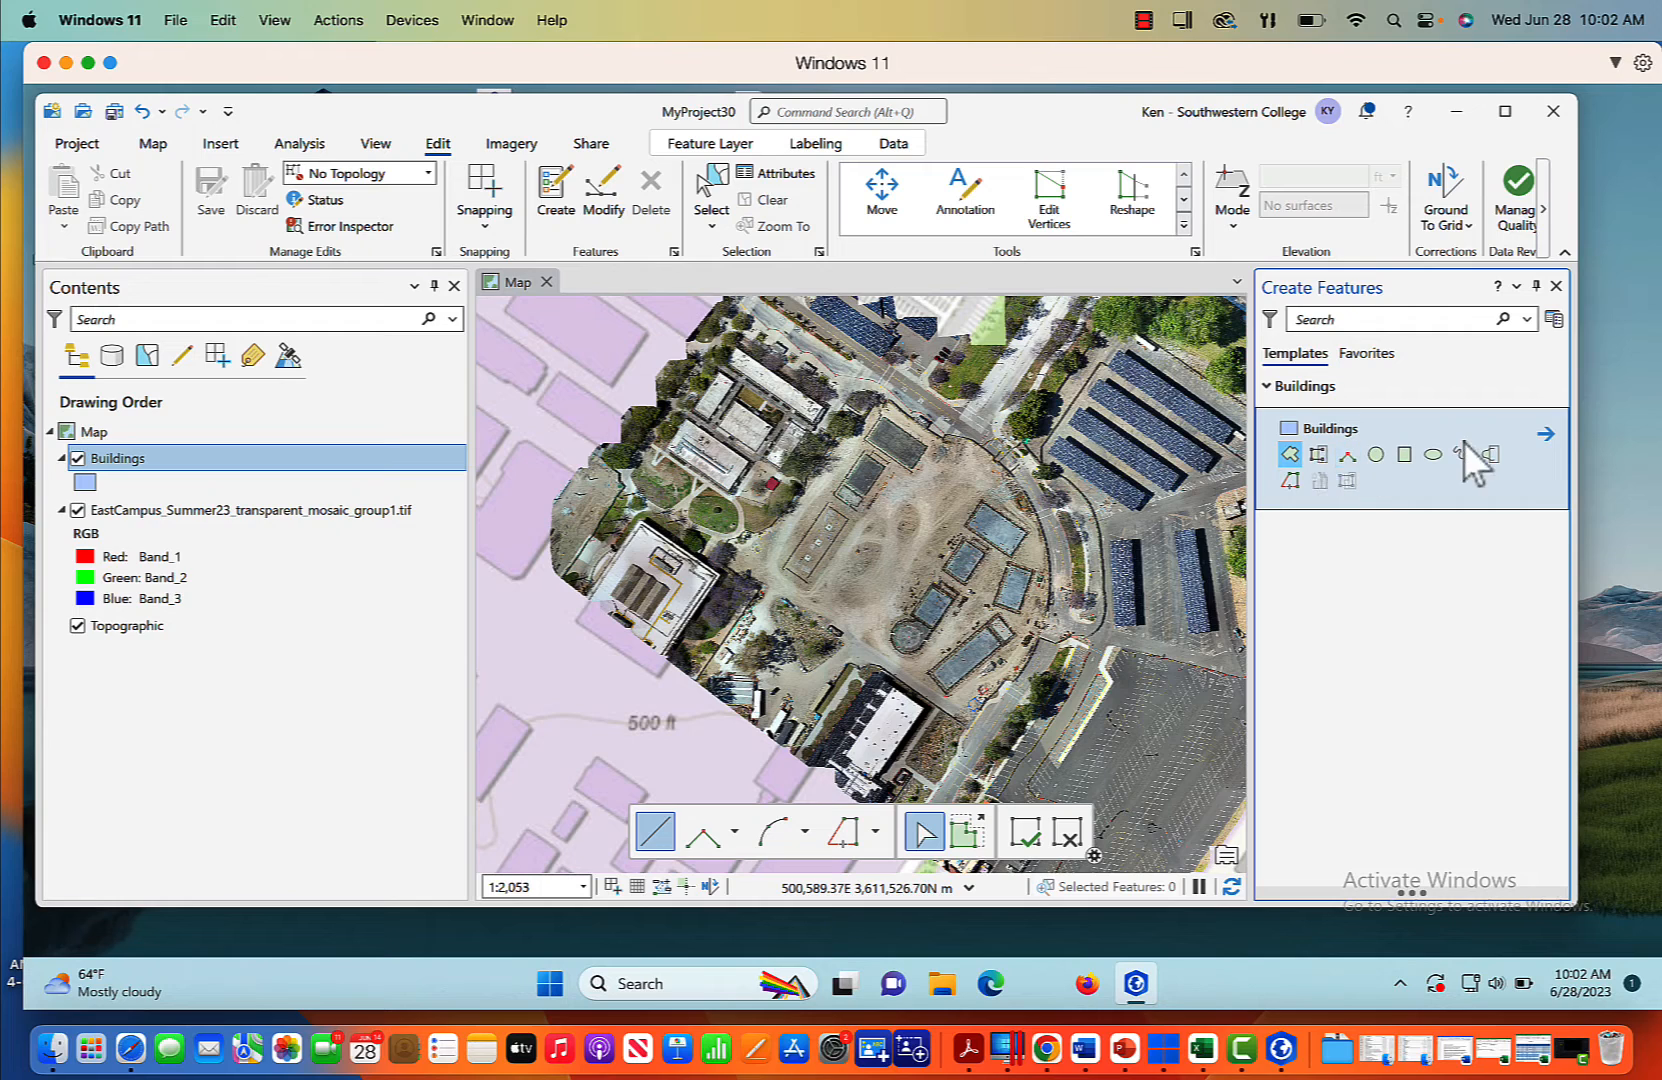
click(1546, 434)
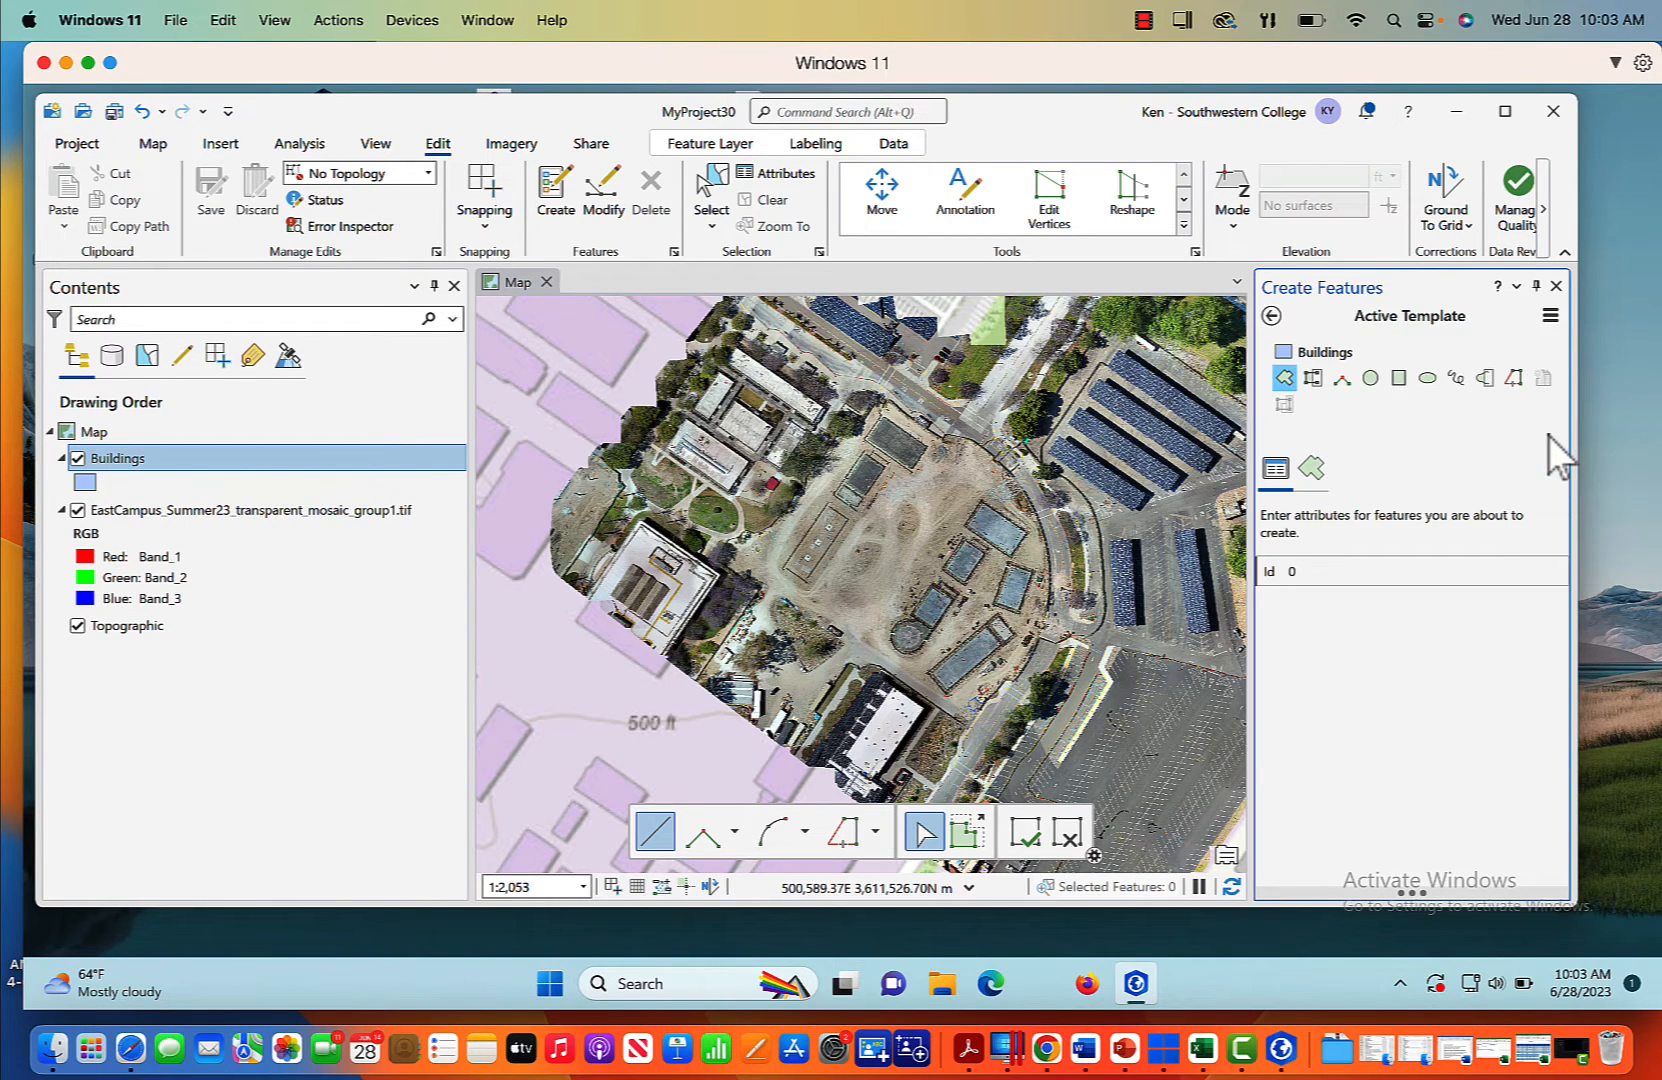
click(1368, 571)
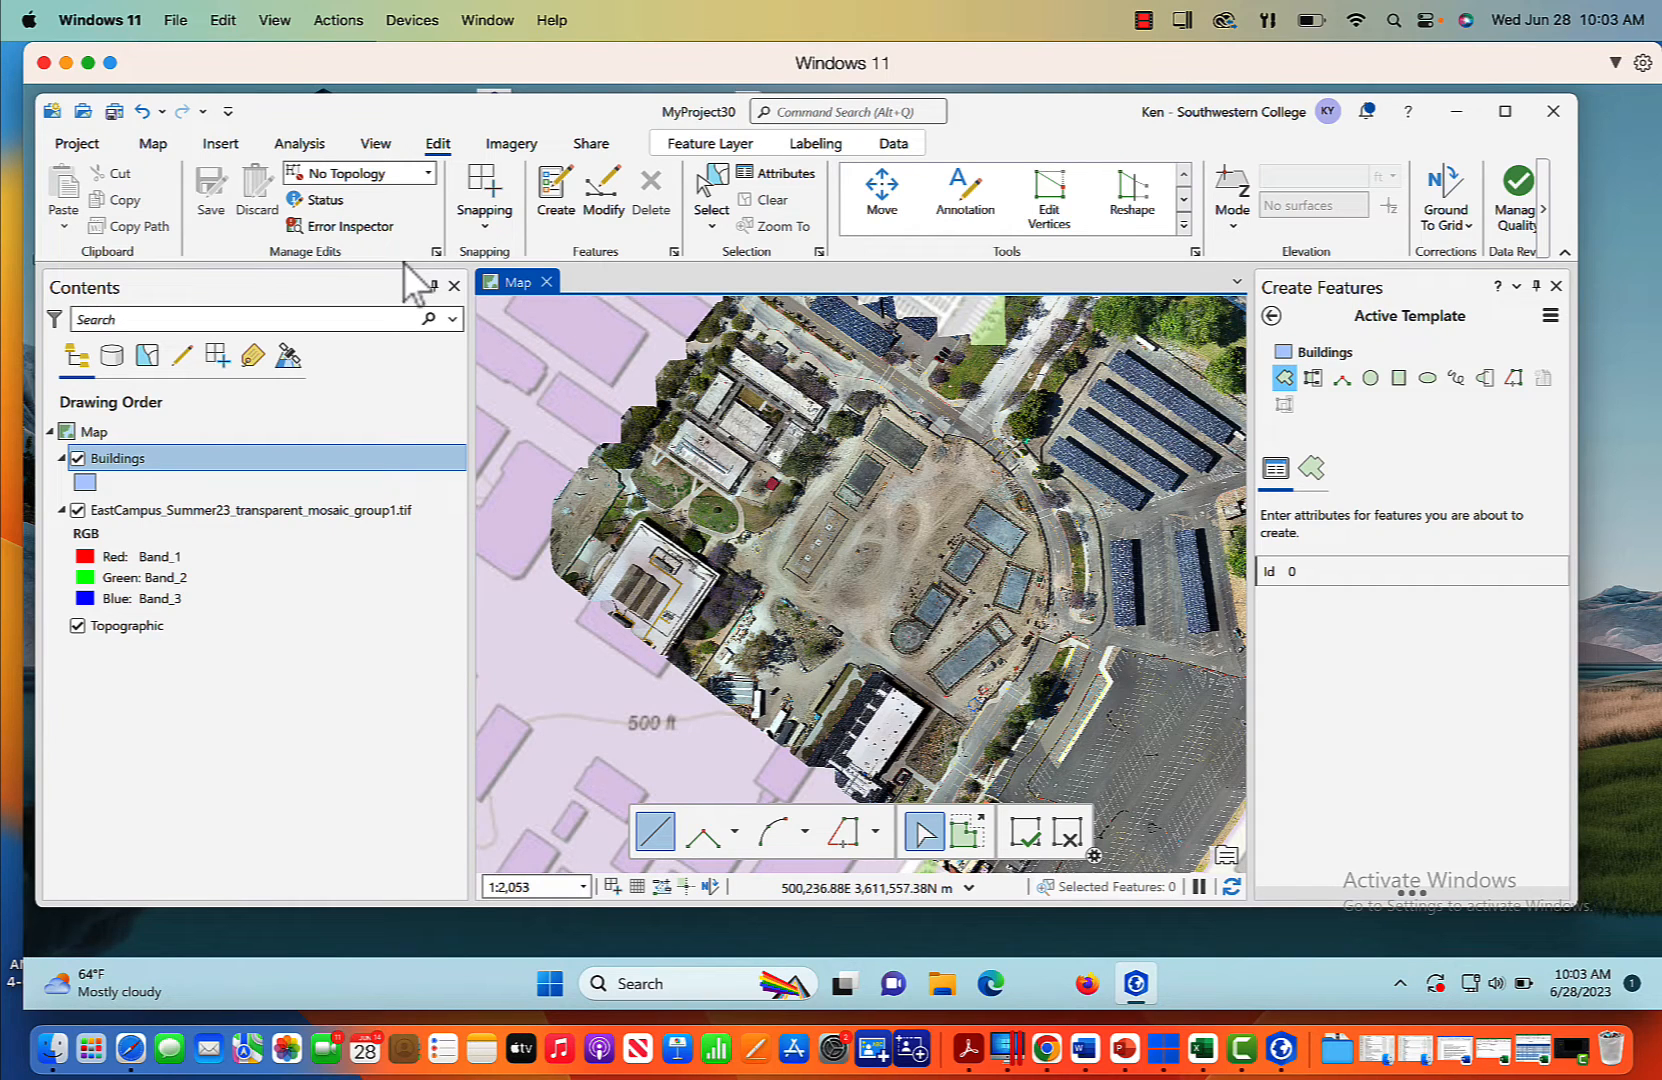
Step: Trace the long rectangular building roof beside the round lawn, northwest of the construction area, as a Buildings polygon, then end feature creation
click(152, 145)
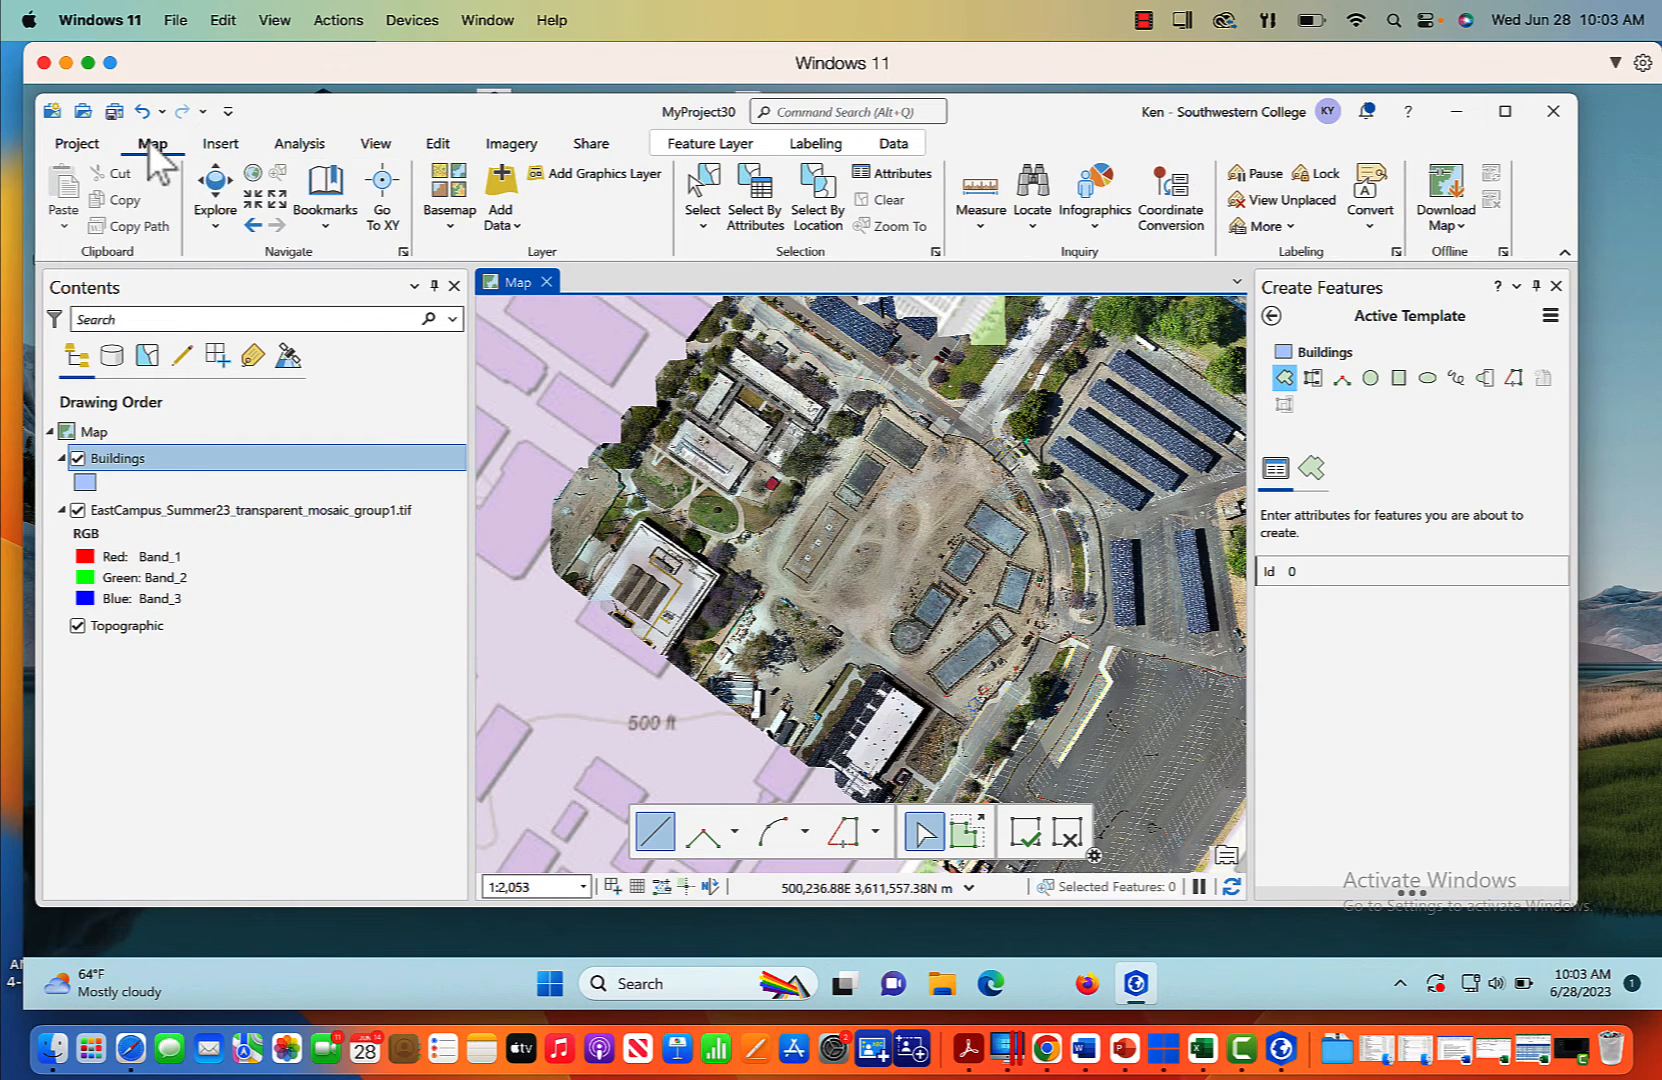
click(253, 199)
click(253, 199)
click(253, 199)
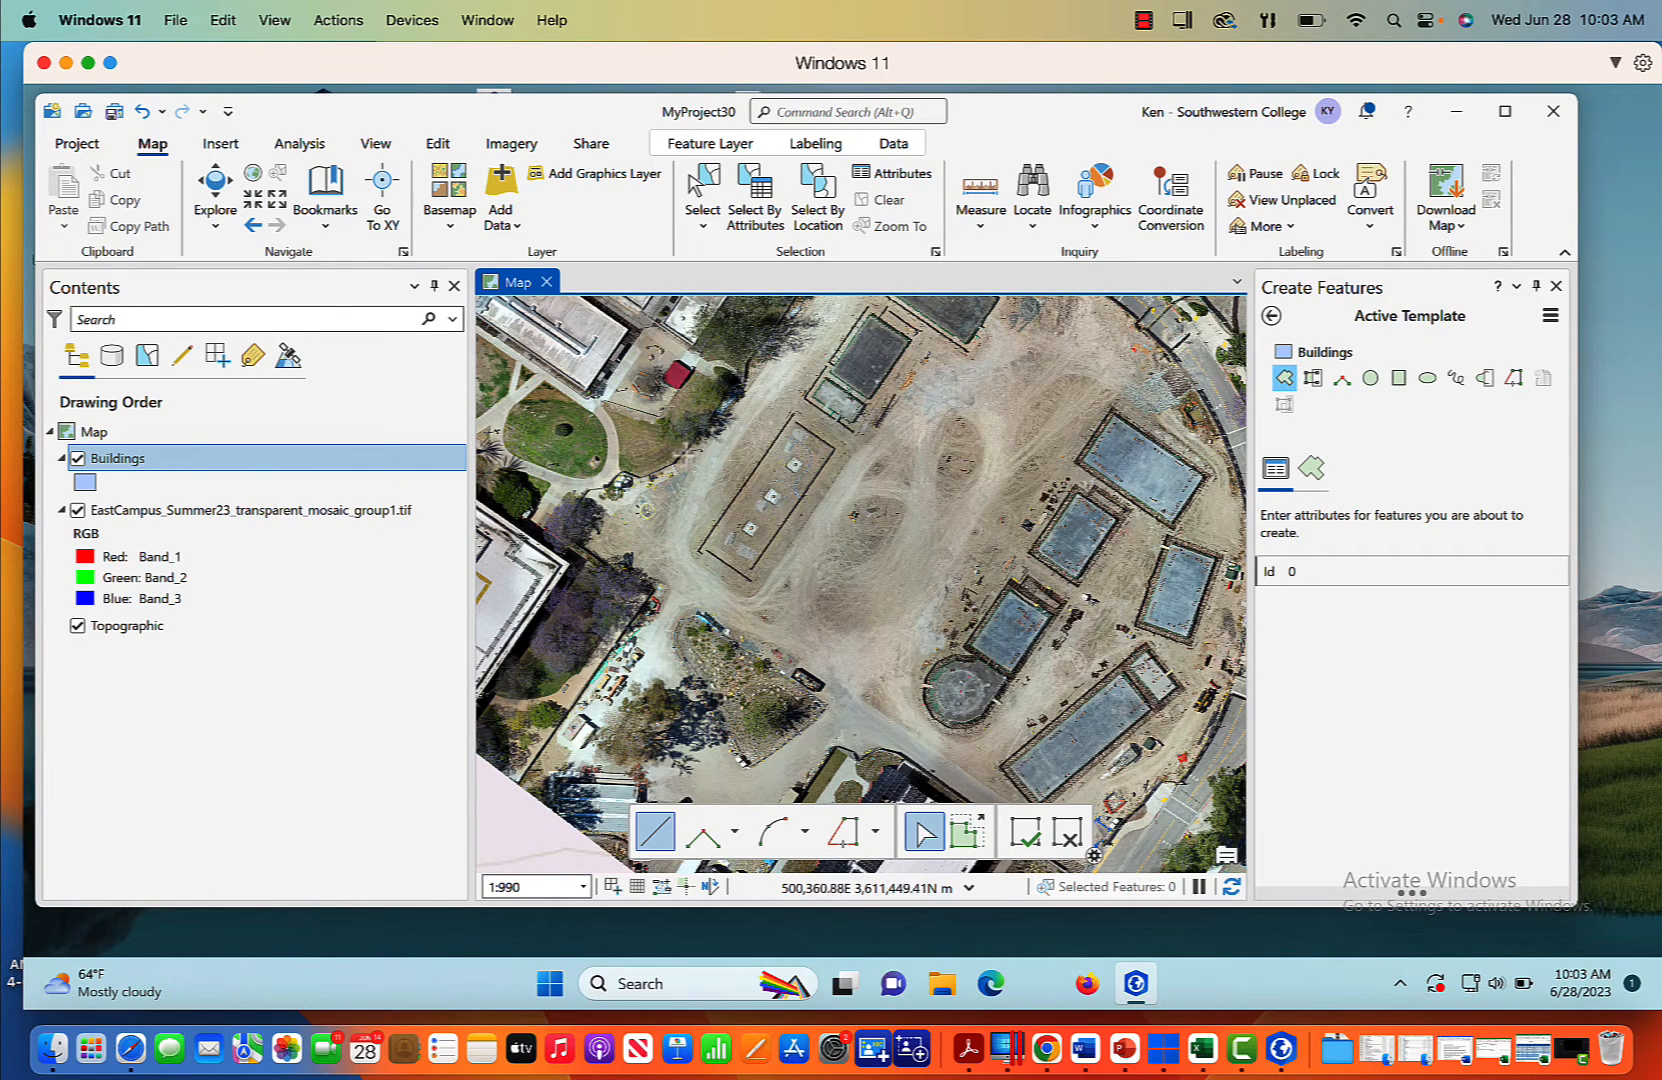
click(276, 200)
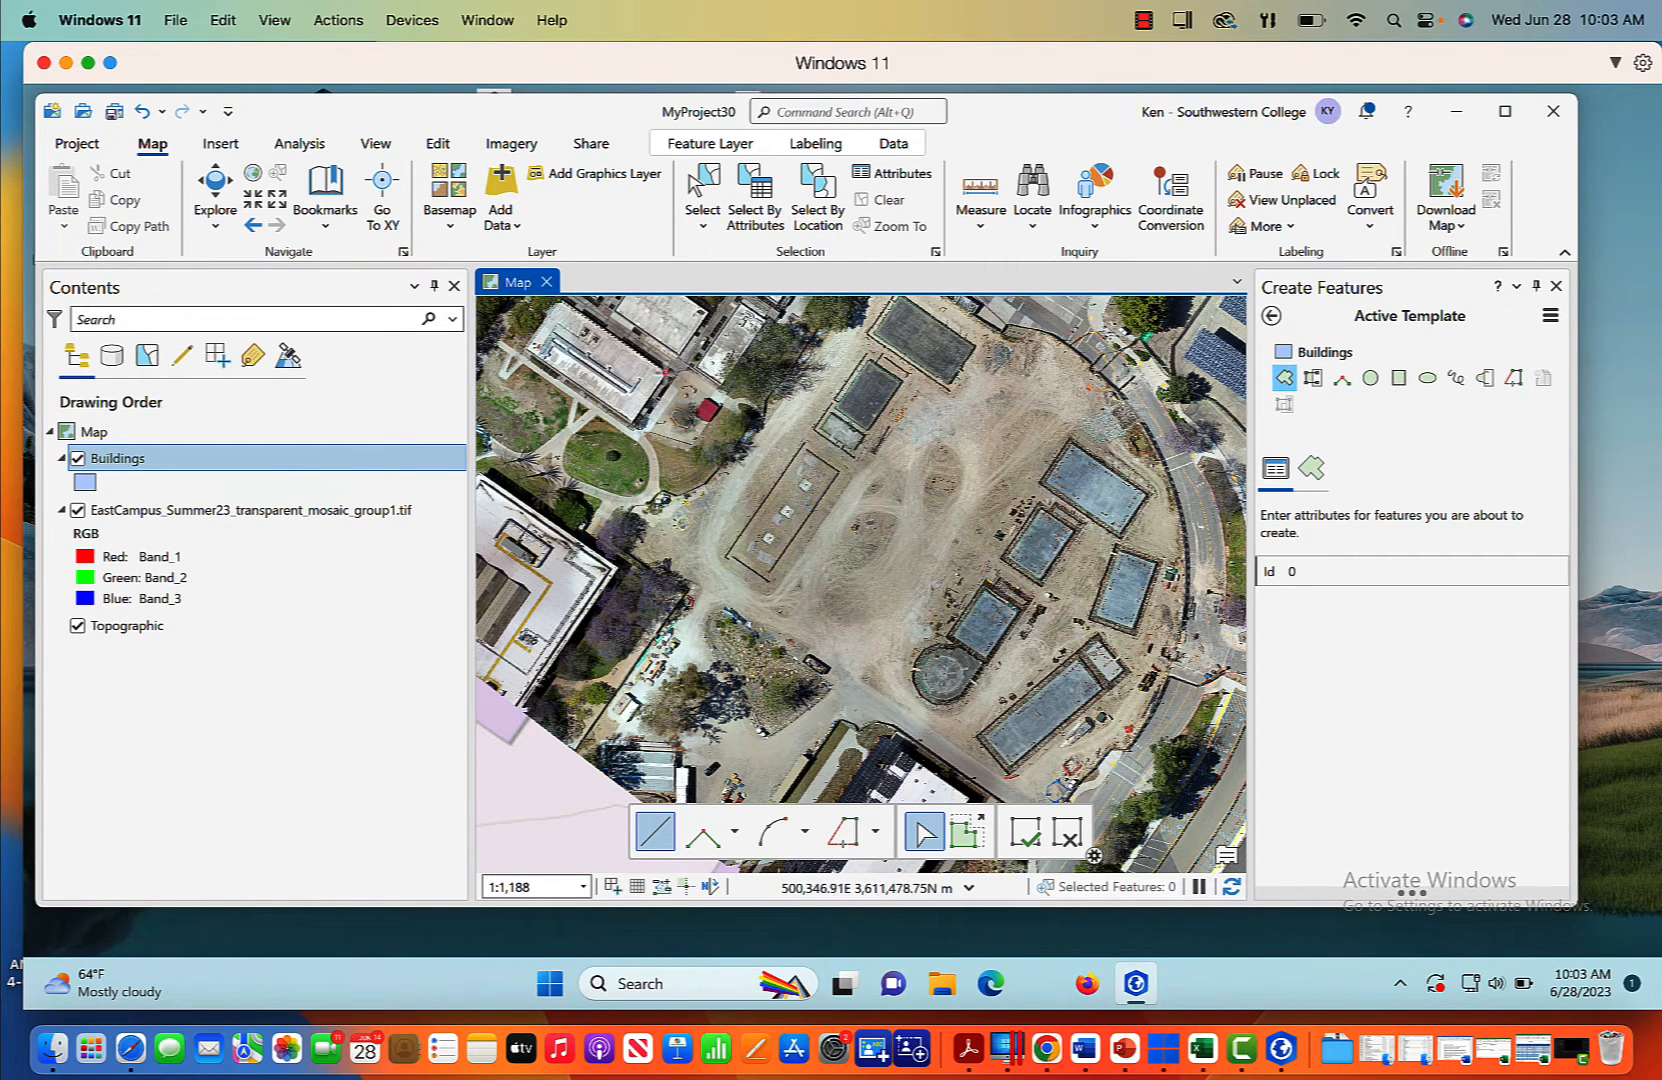
click(634, 422)
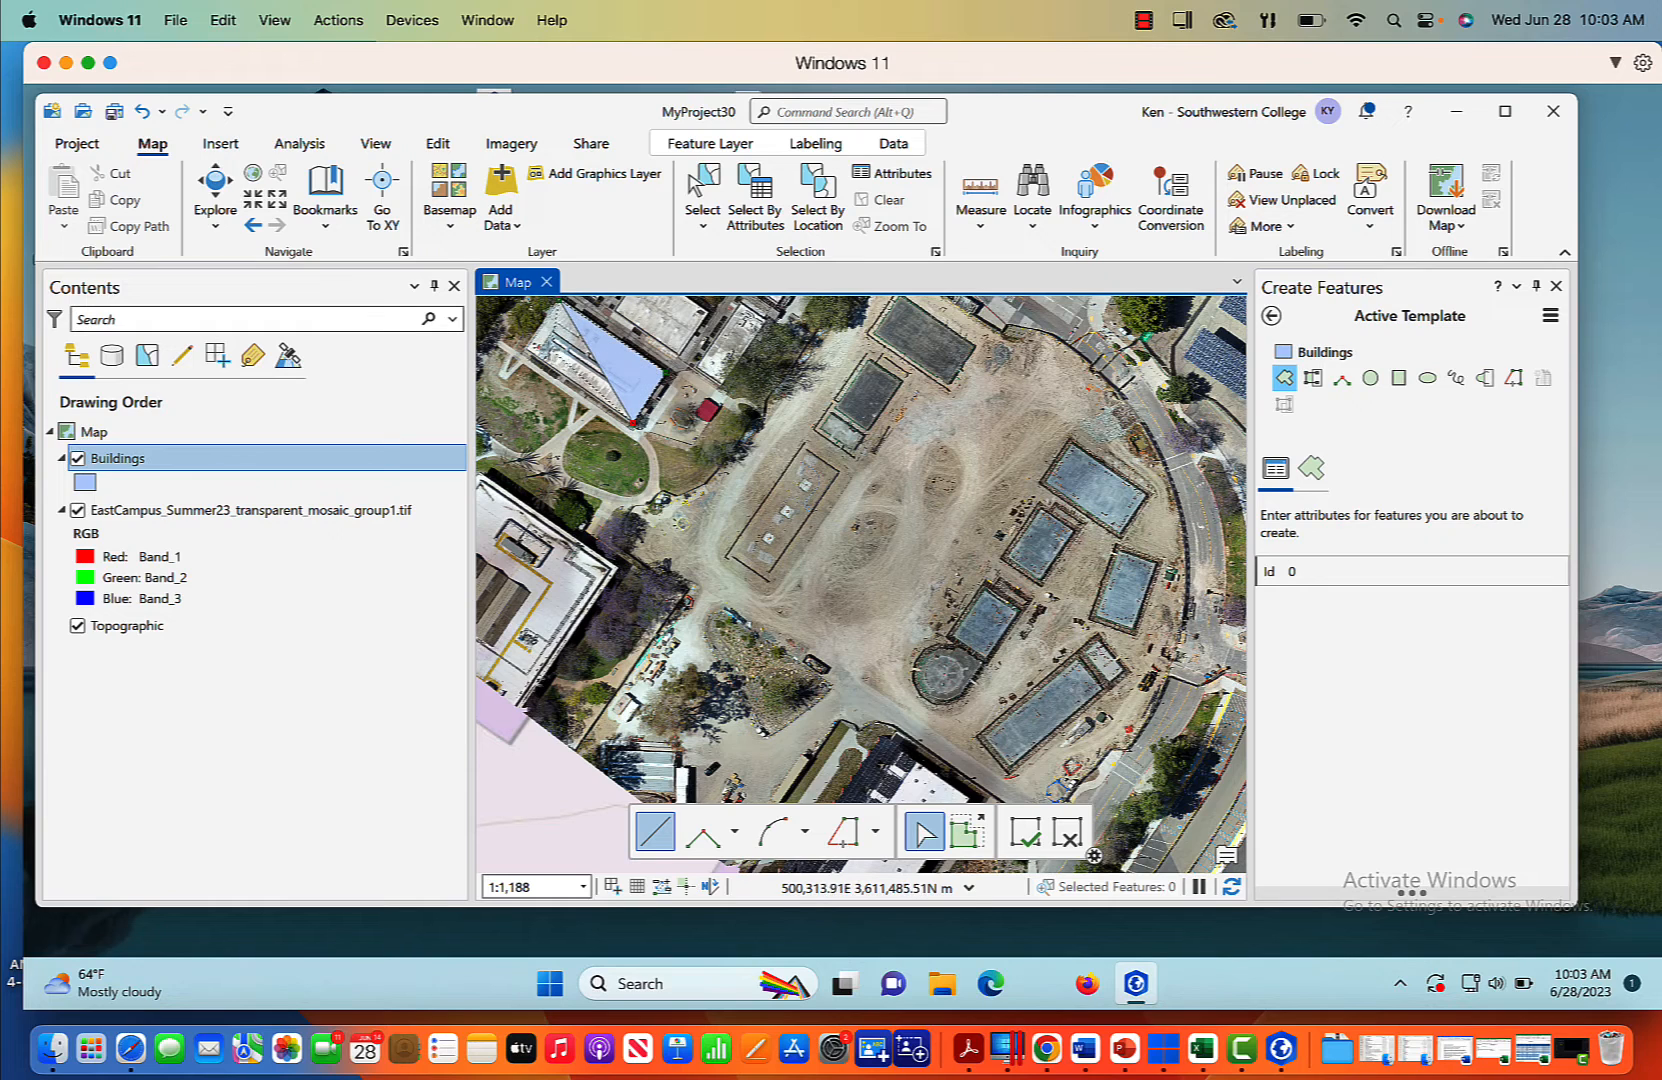
click(527, 347)
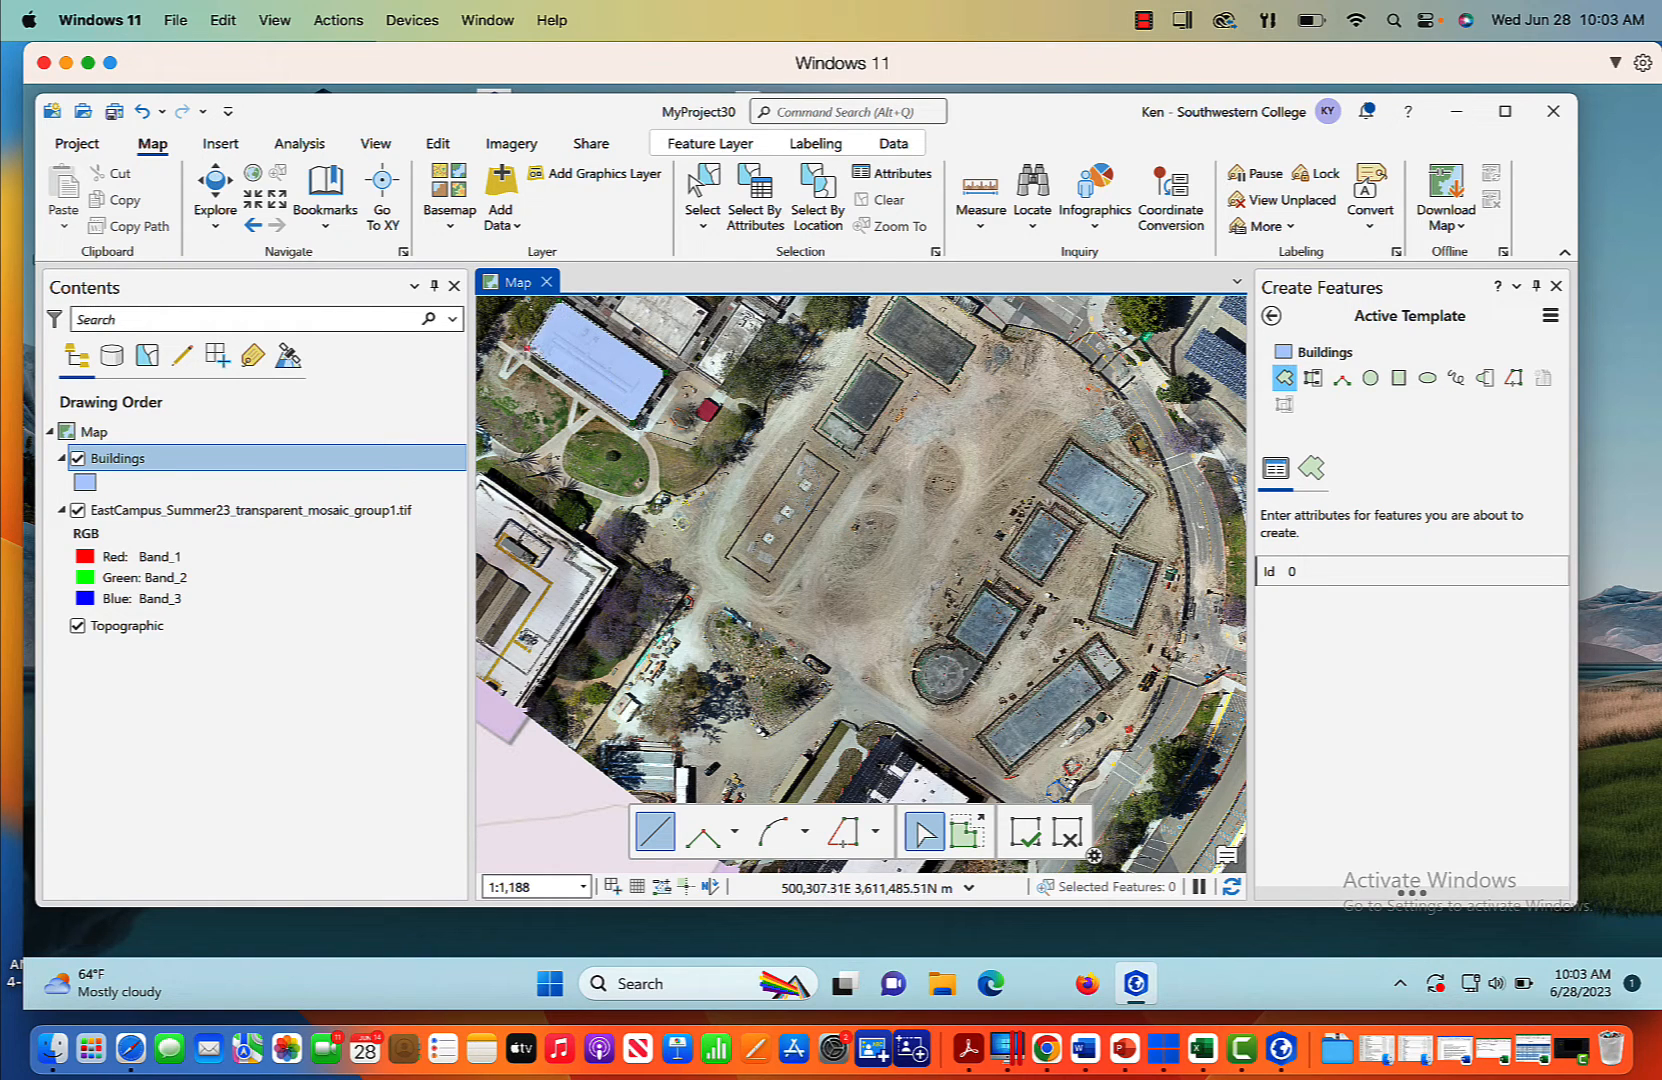
double_click(560, 309)
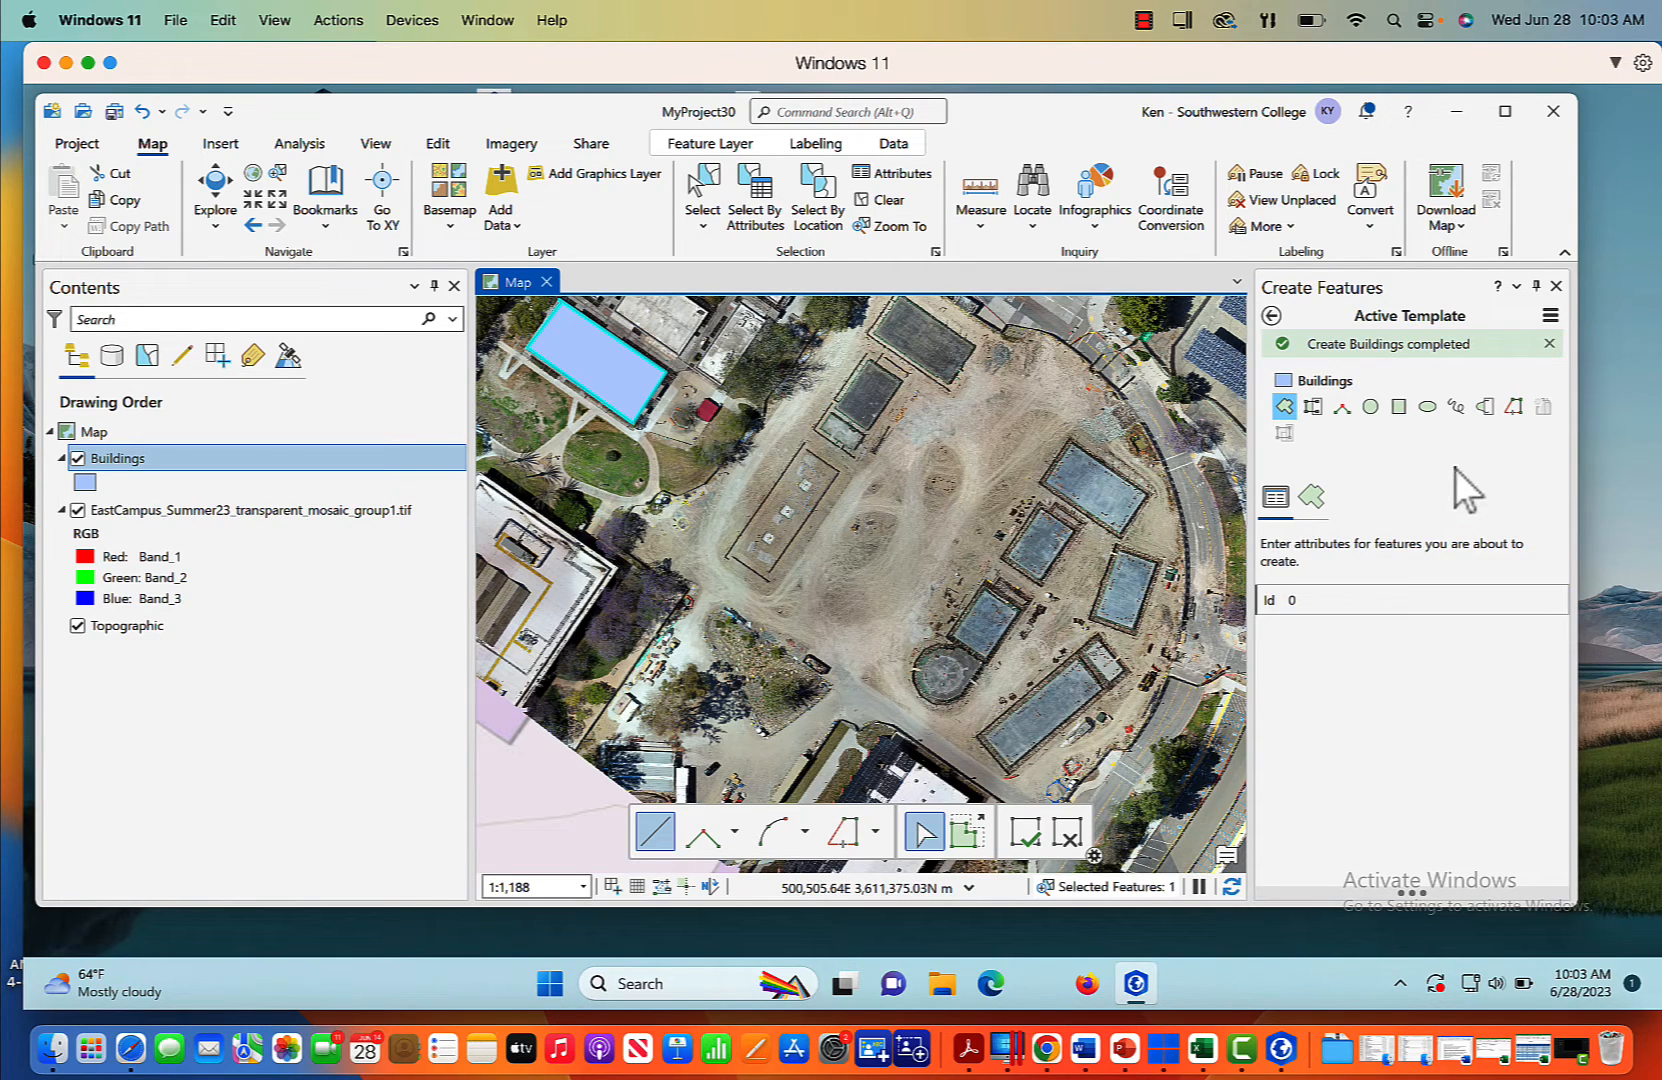
click(1556, 286)
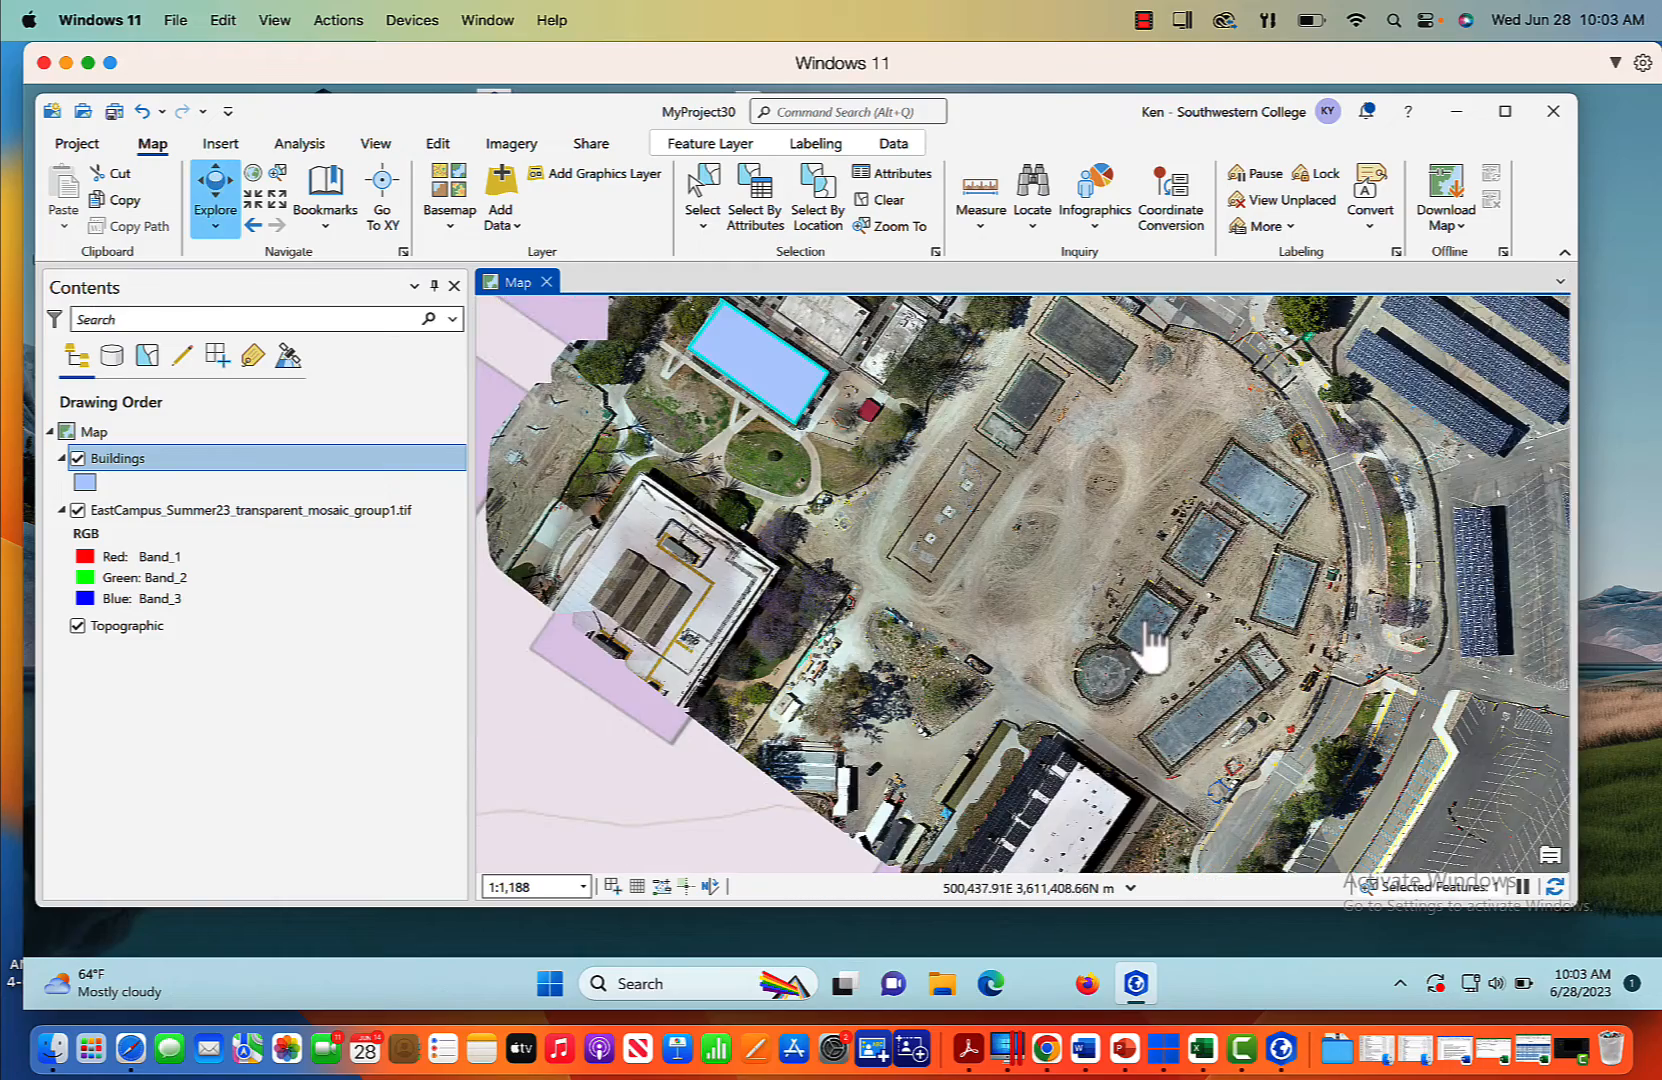
Step: Start a new feature with the Buildings template's polygon tool and set its Id attribute to 1
drag(1130, 720, 805, 419)
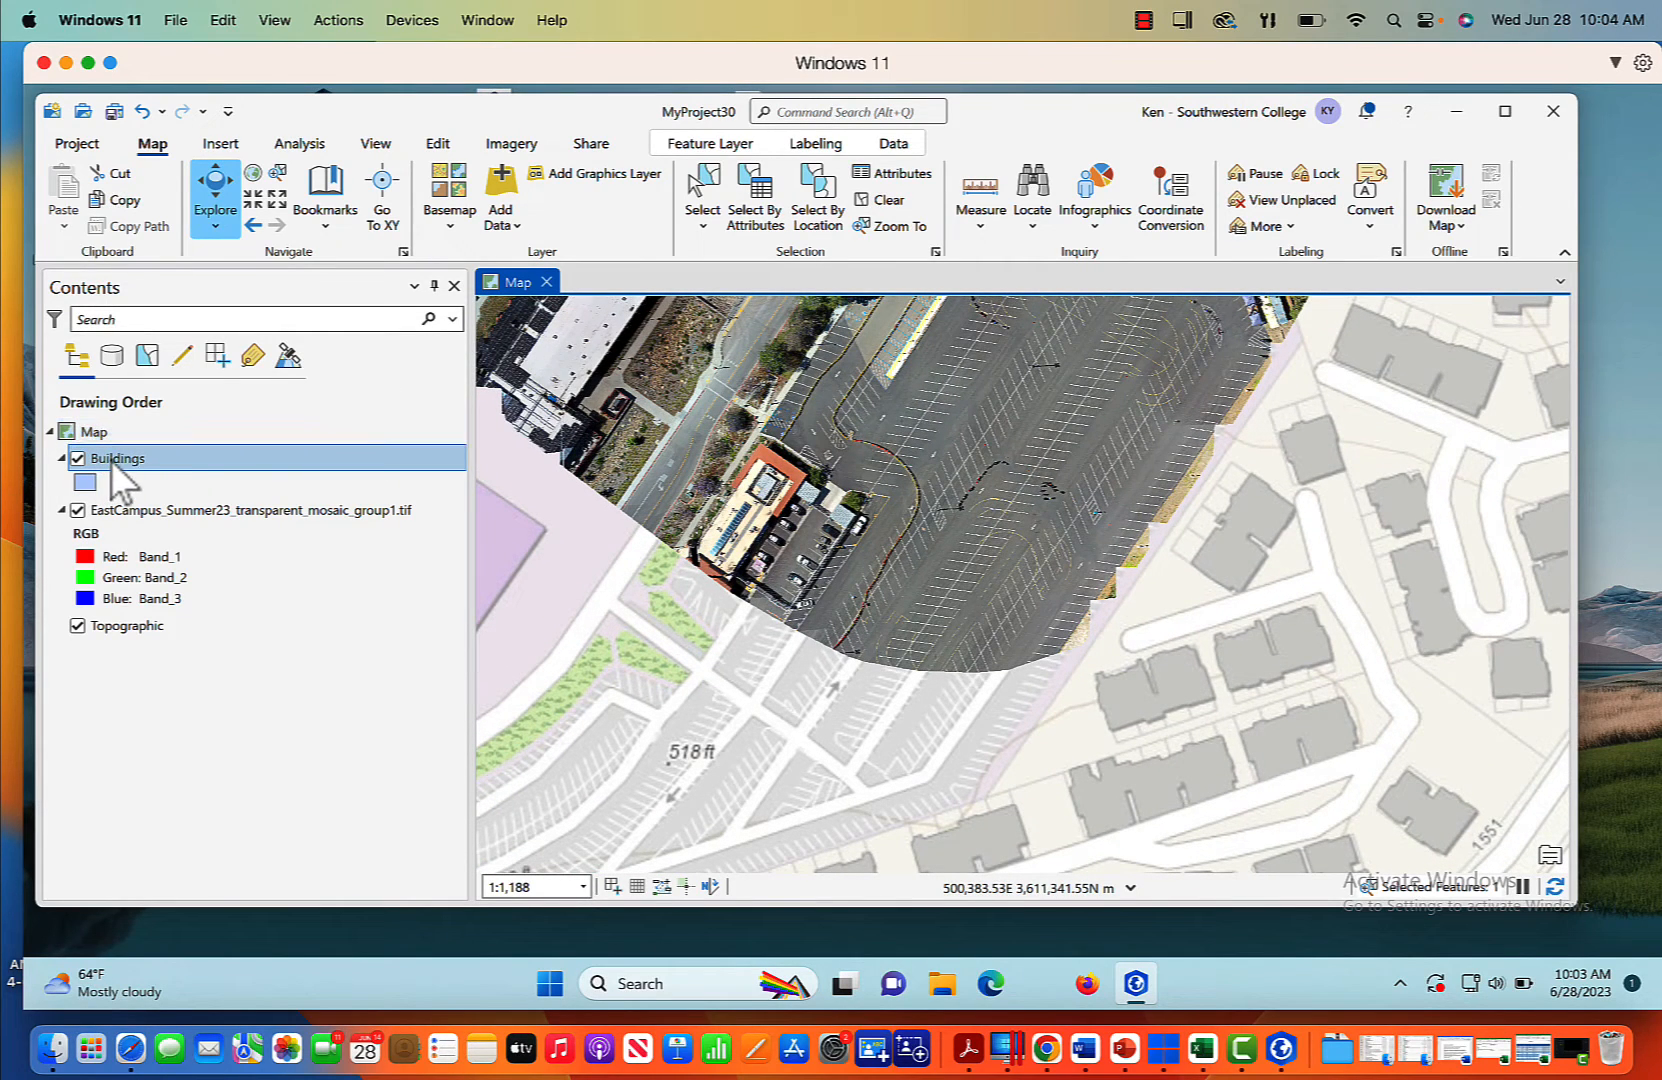
click(444, 146)
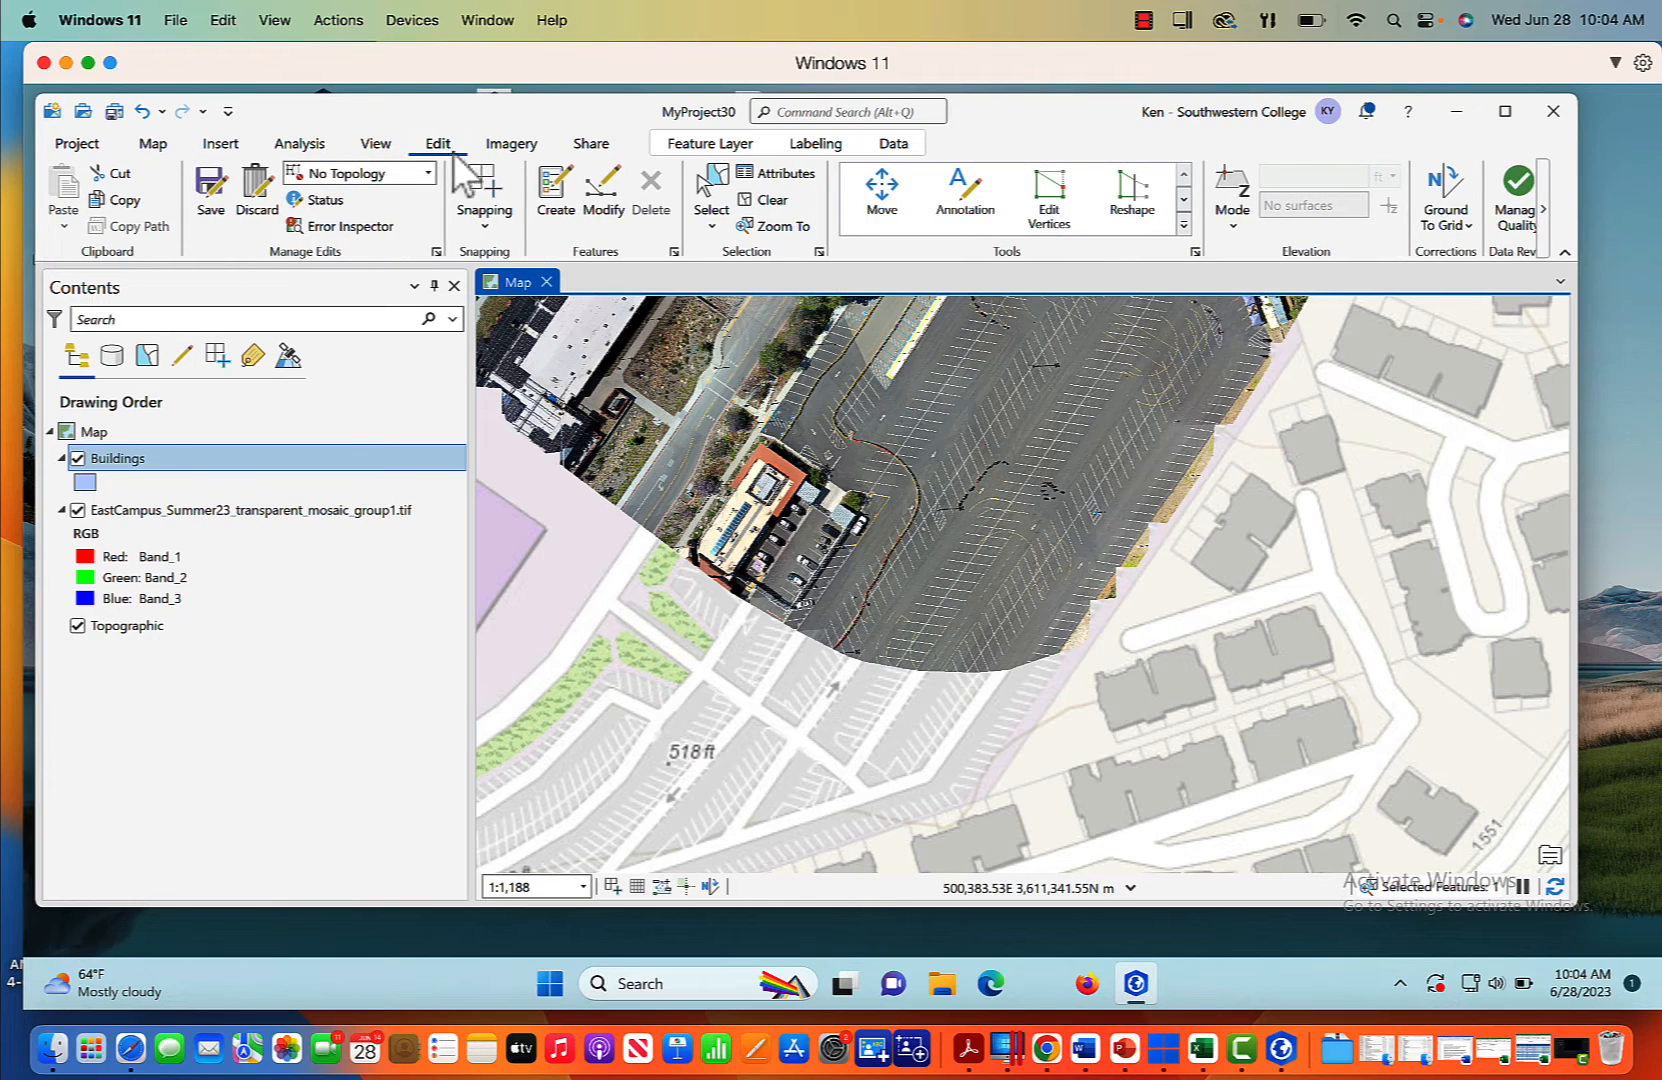
click(560, 188)
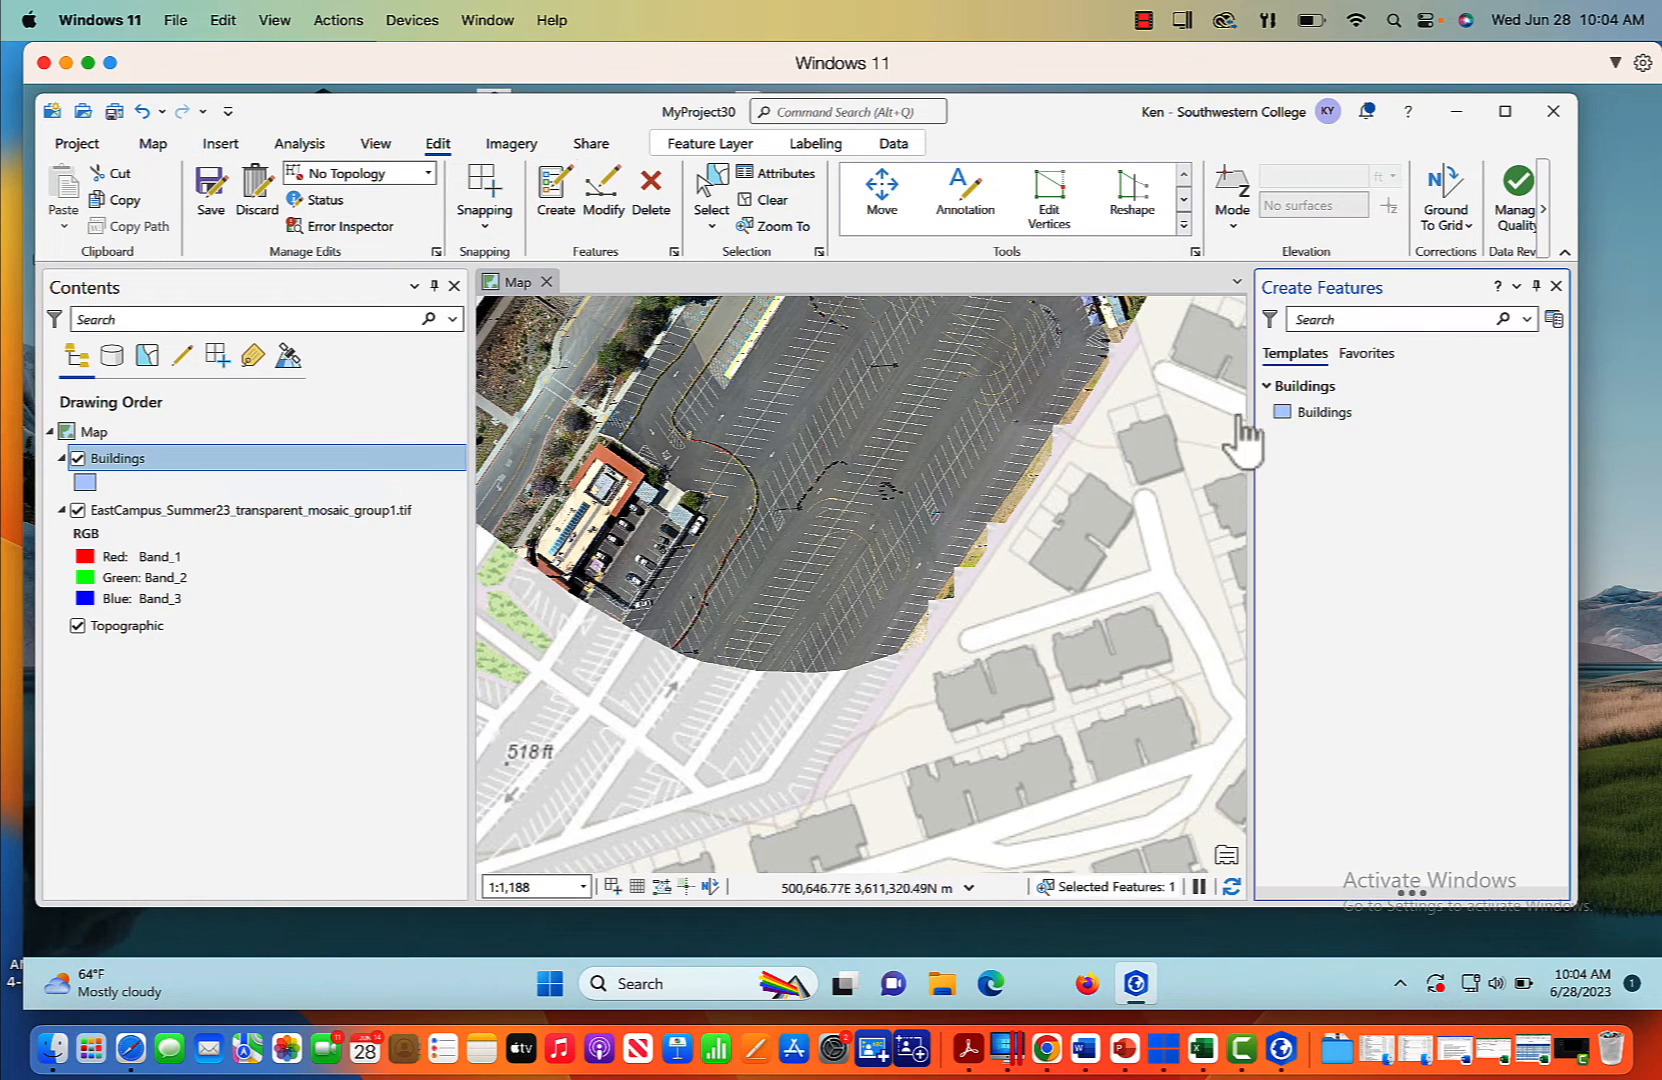
click(1310, 411)
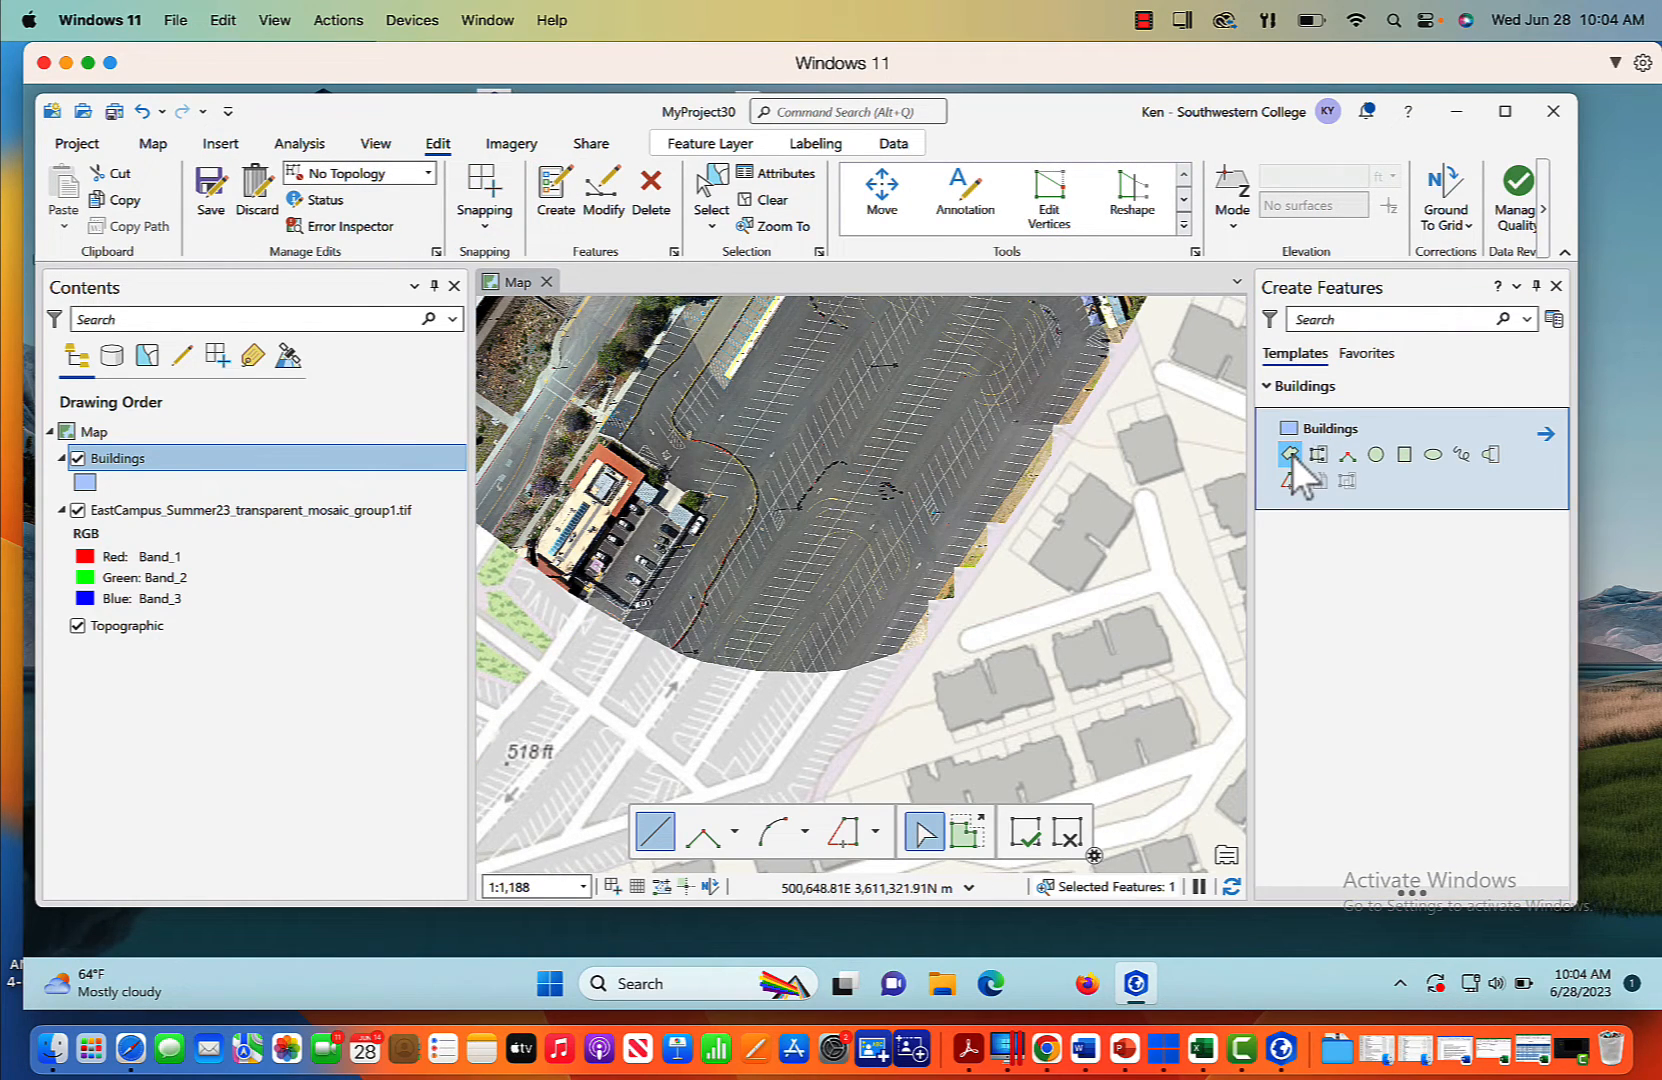
click(1292, 454)
click(1546, 432)
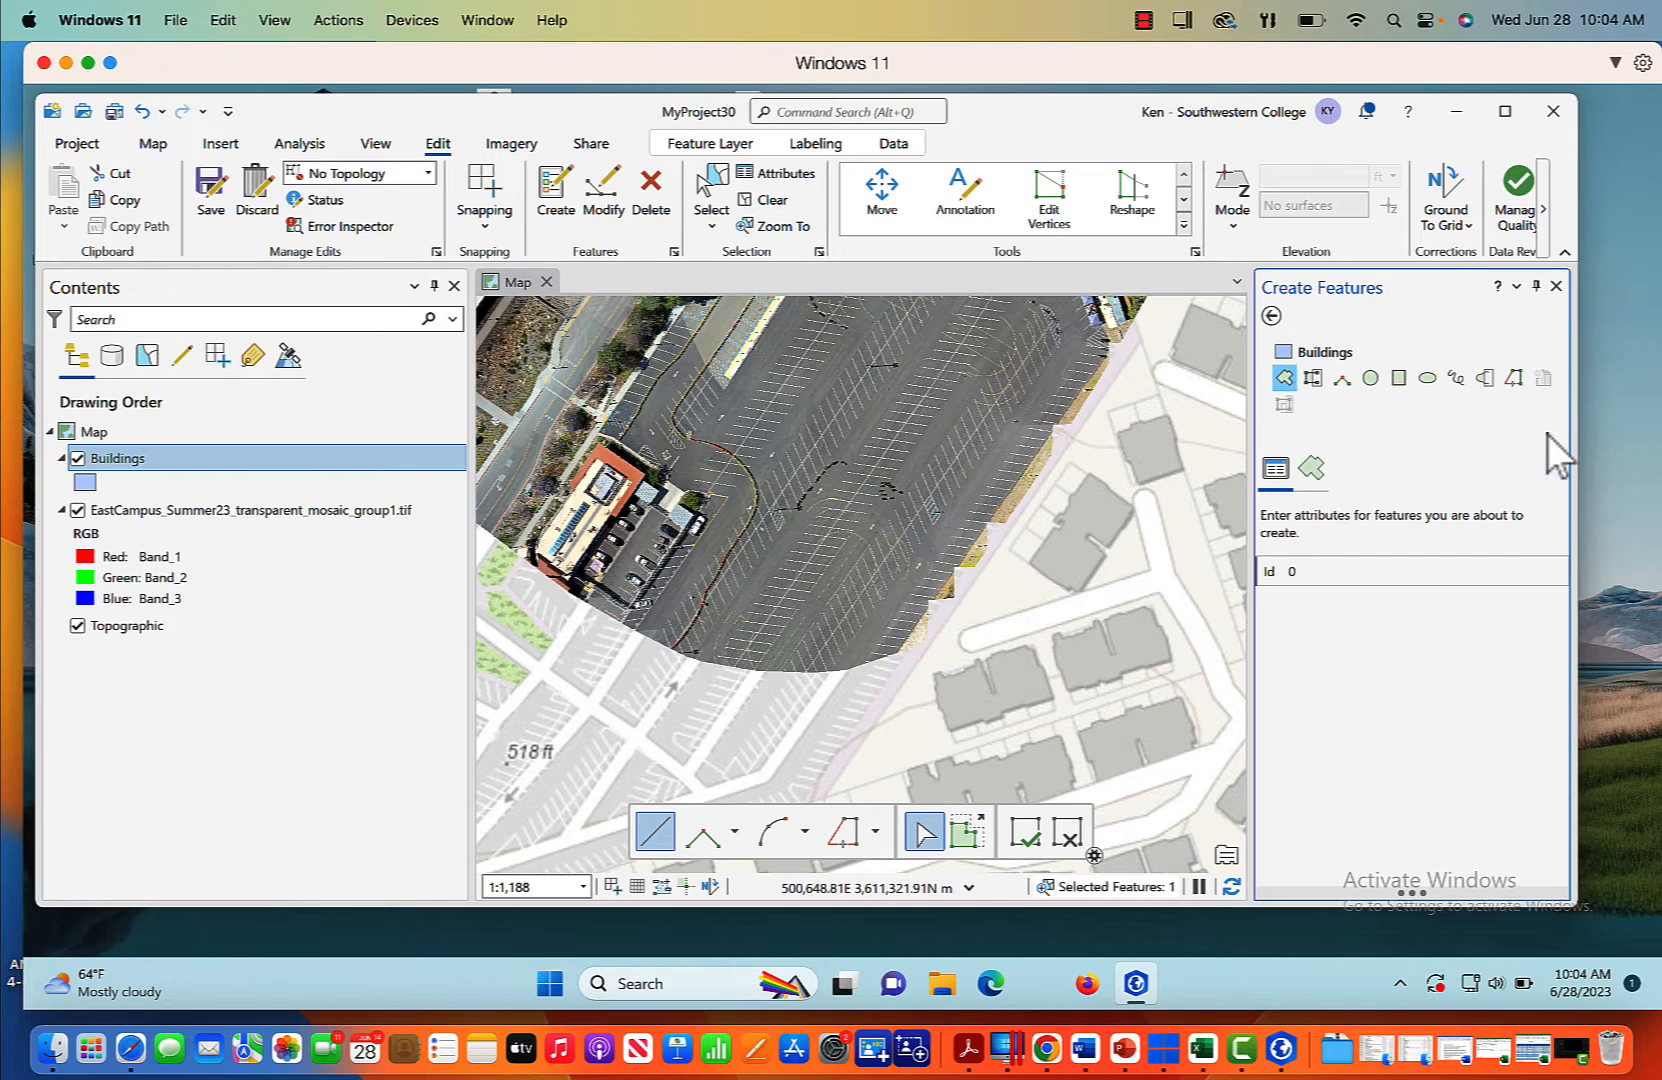
click(1555, 571)
click(1559, 573)
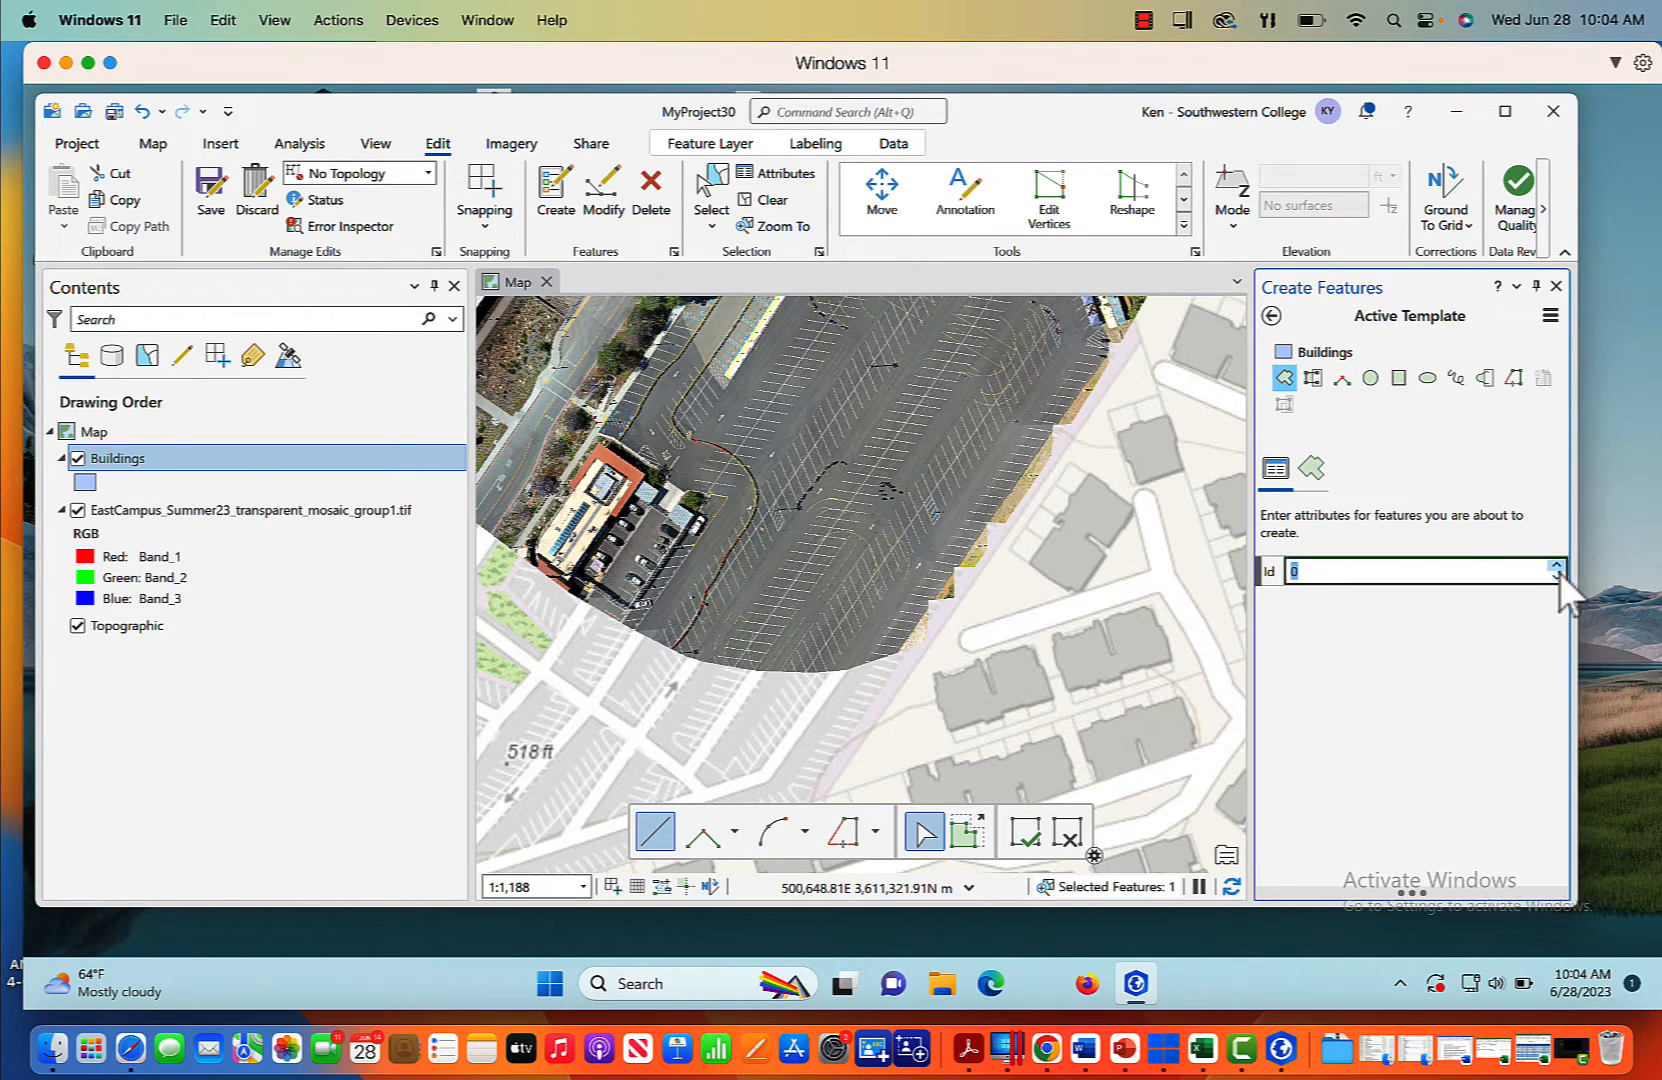
click(1557, 565)
Step: Trace the red-edged rectangular building roof beside the large parking lot as a Buildings polygon, then end feature creation
click(602, 452)
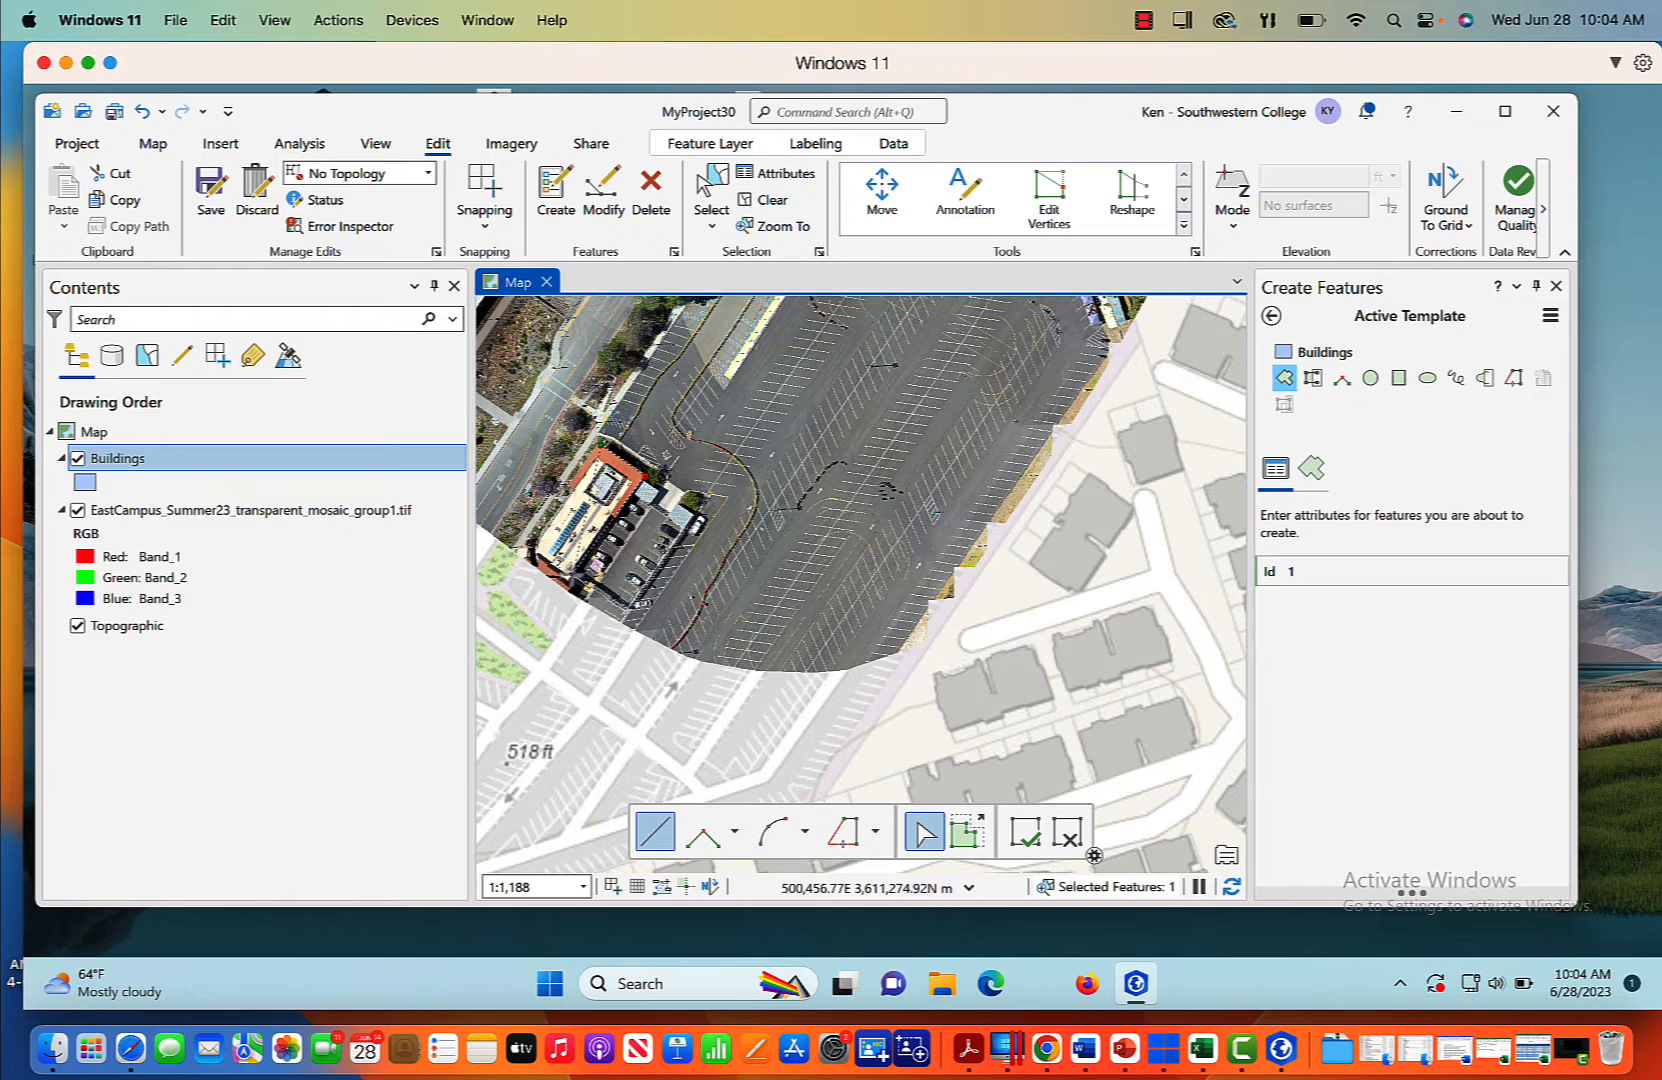
click(567, 576)
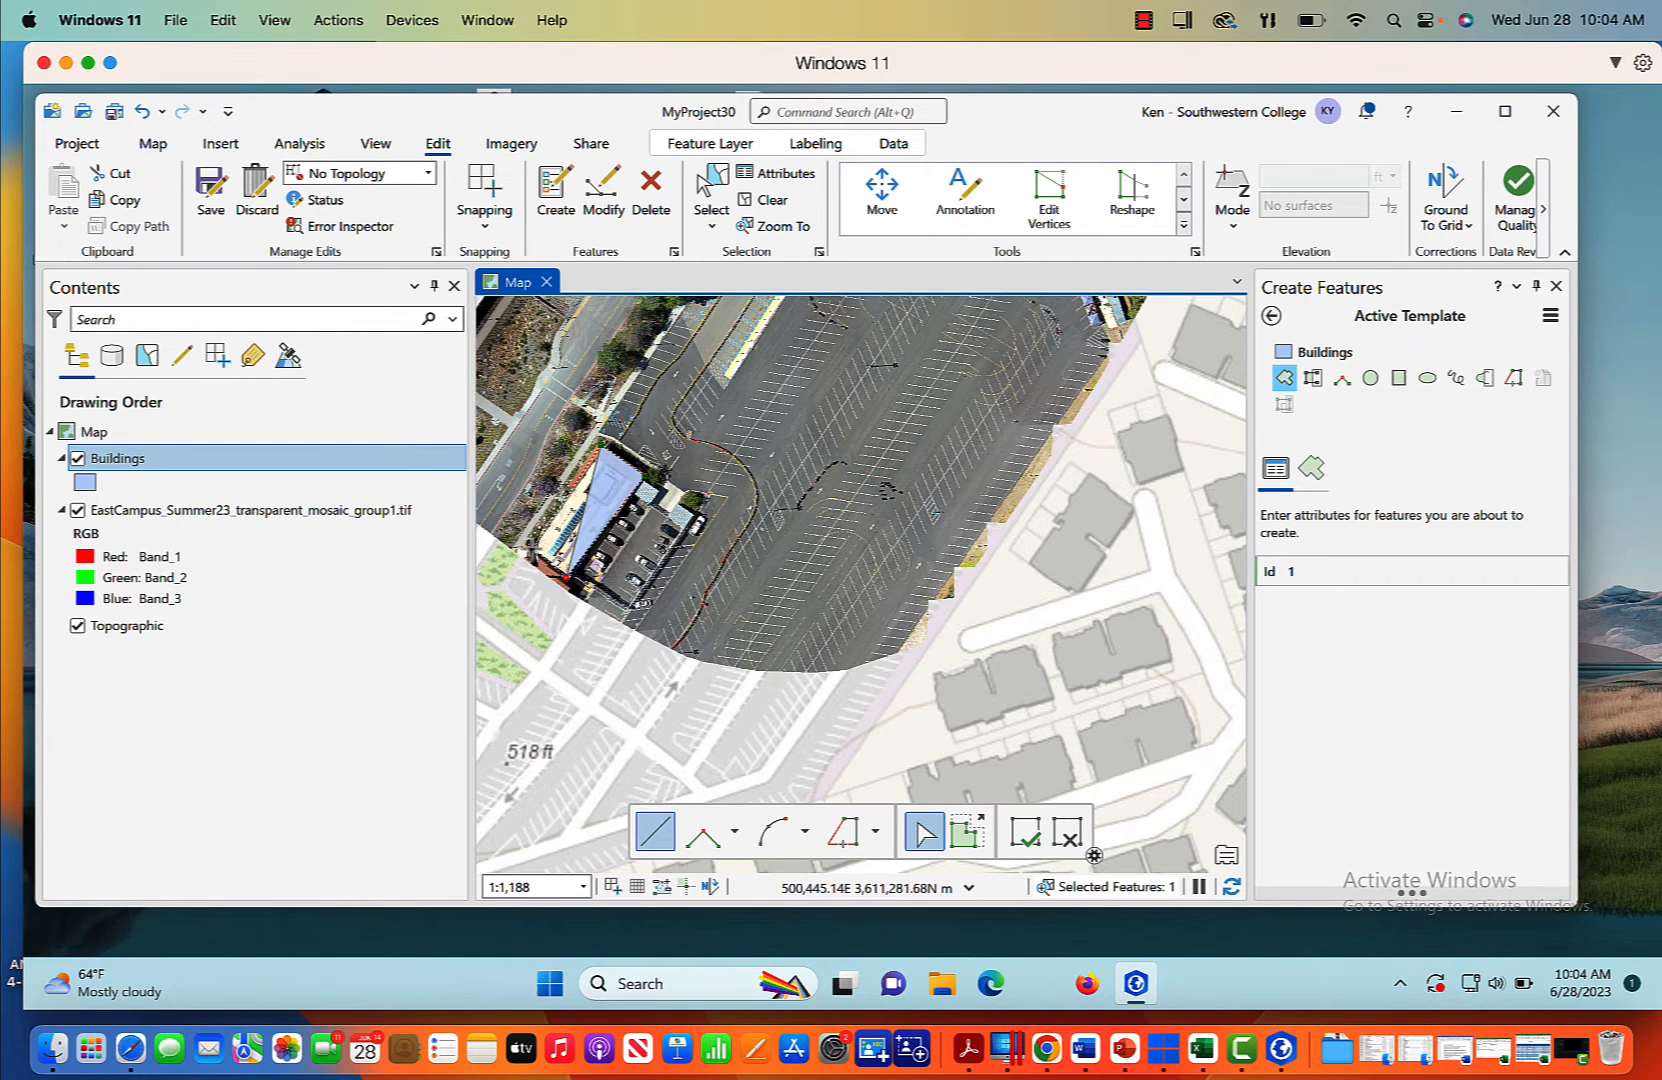
click(530, 546)
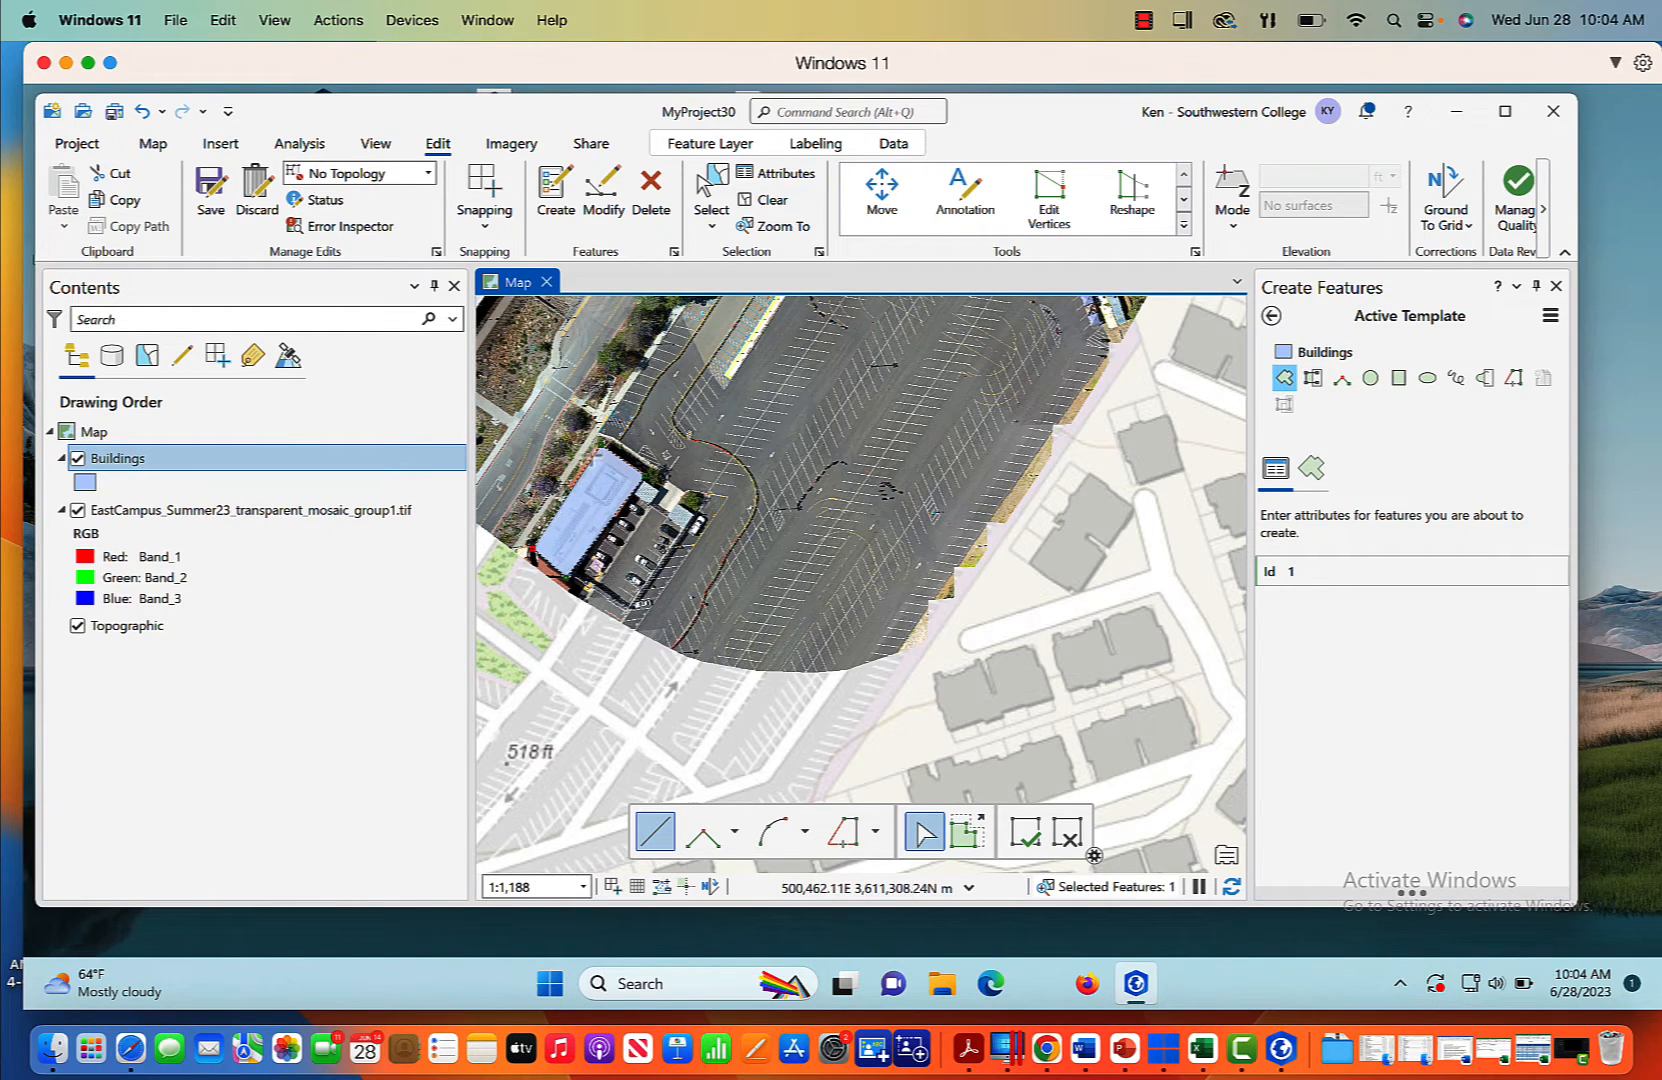
double_click(602, 453)
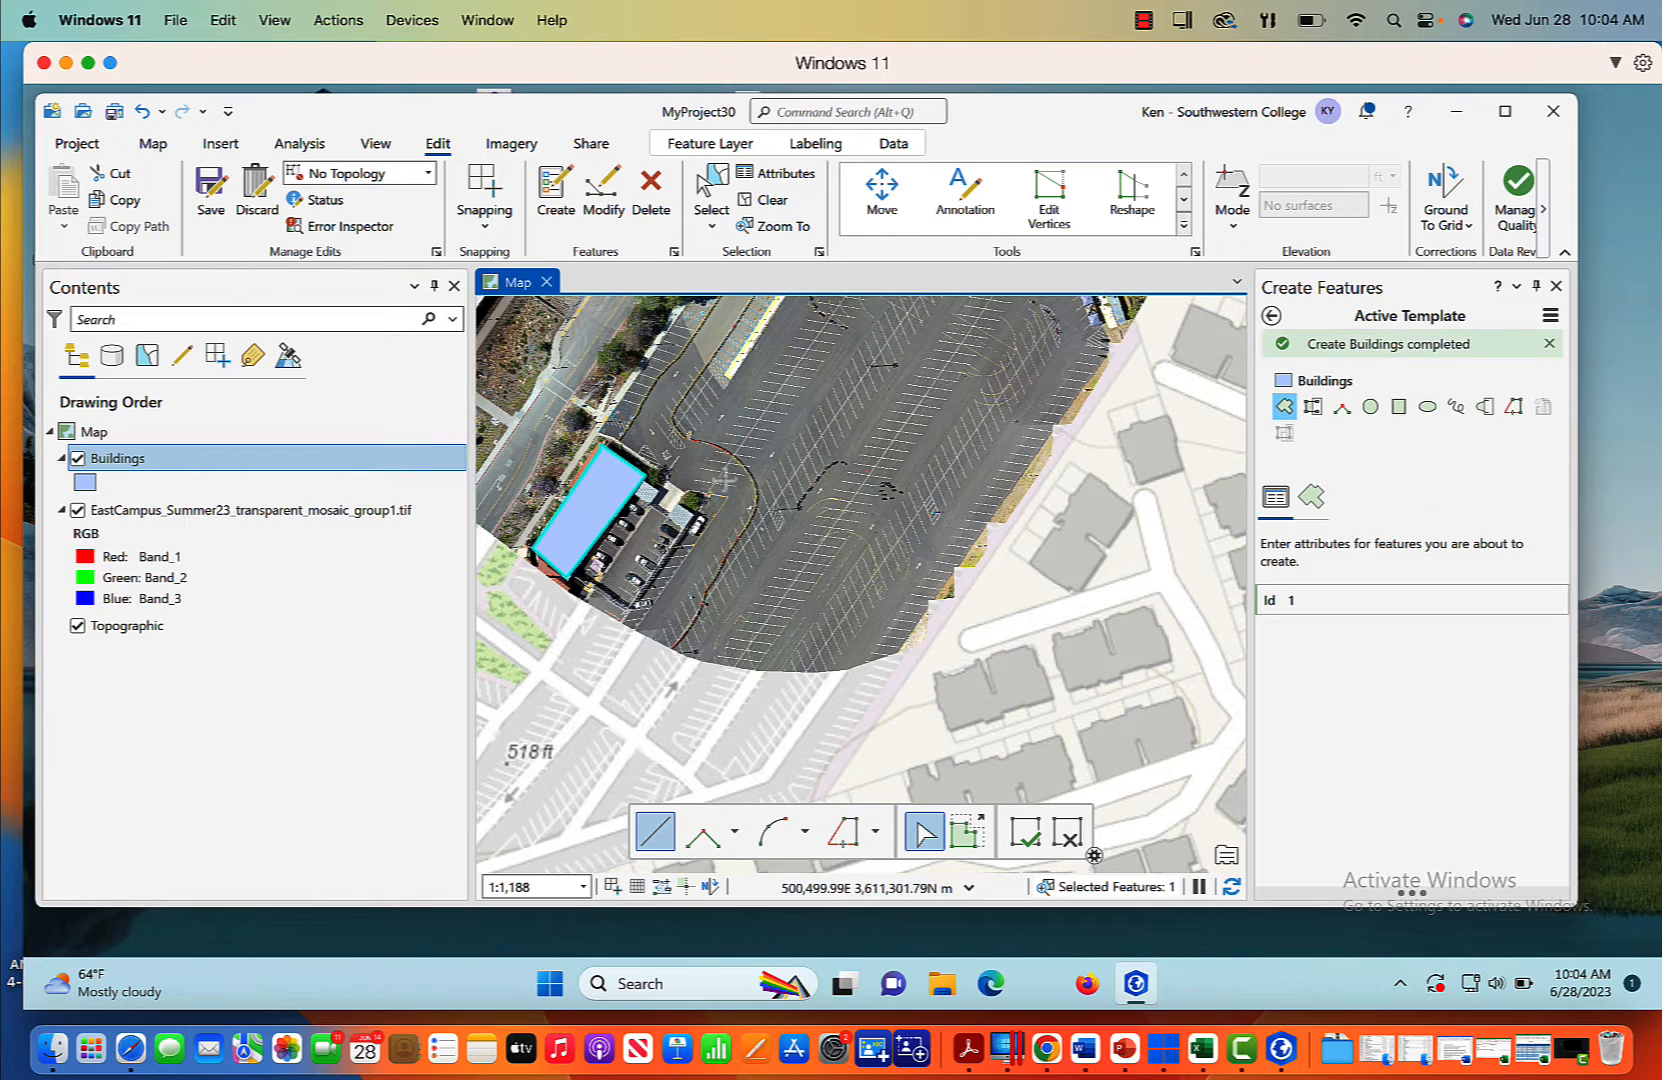
click(1556, 287)
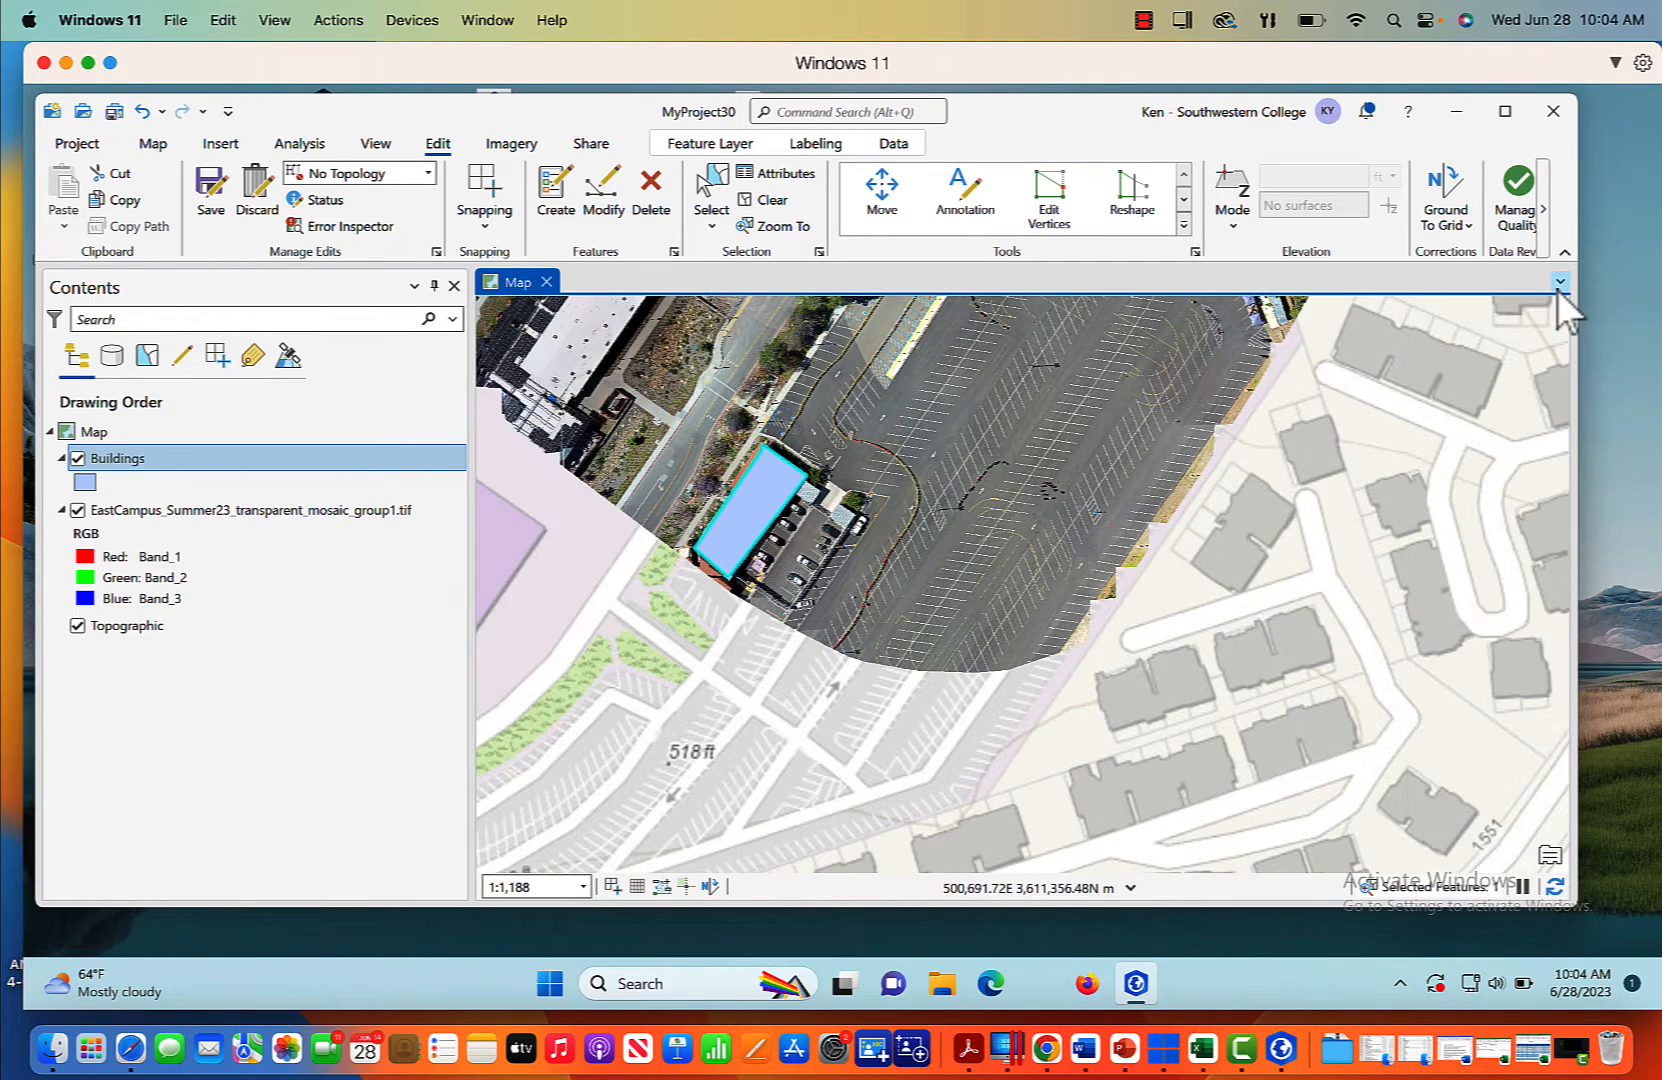
Step: Show the attribute table of the Buildings layer and save all edits
right_click(142, 460)
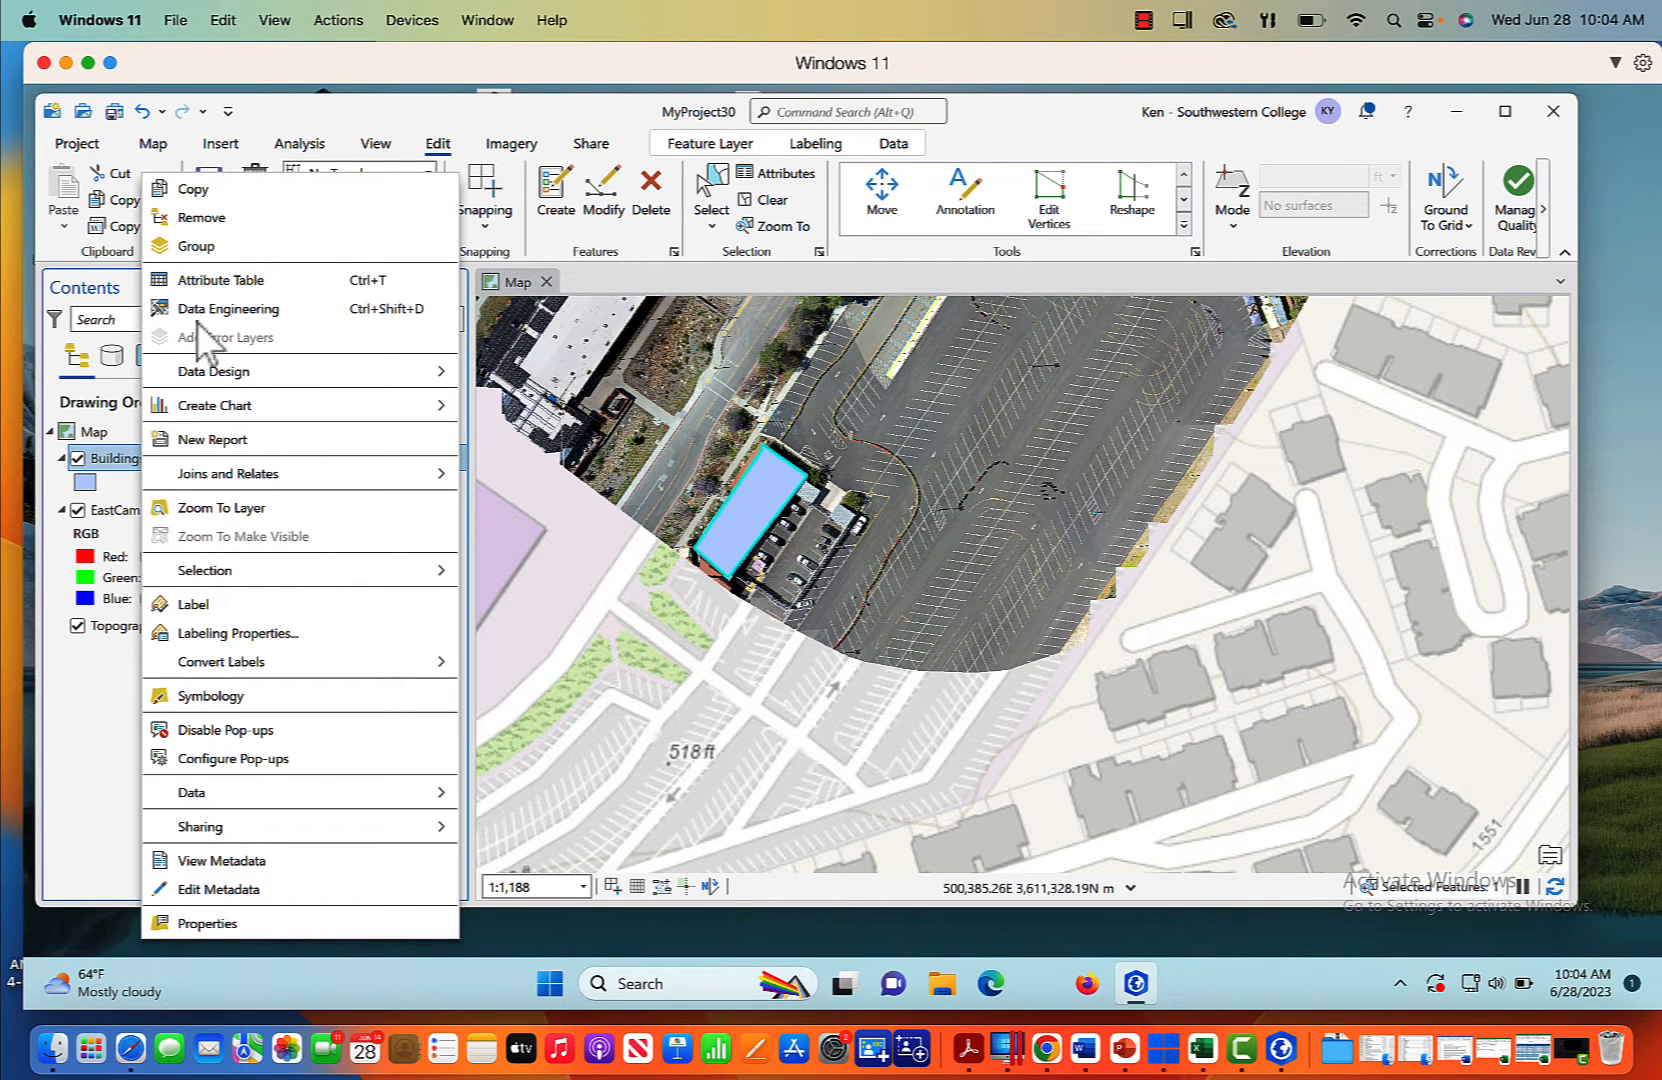
click(206, 288)
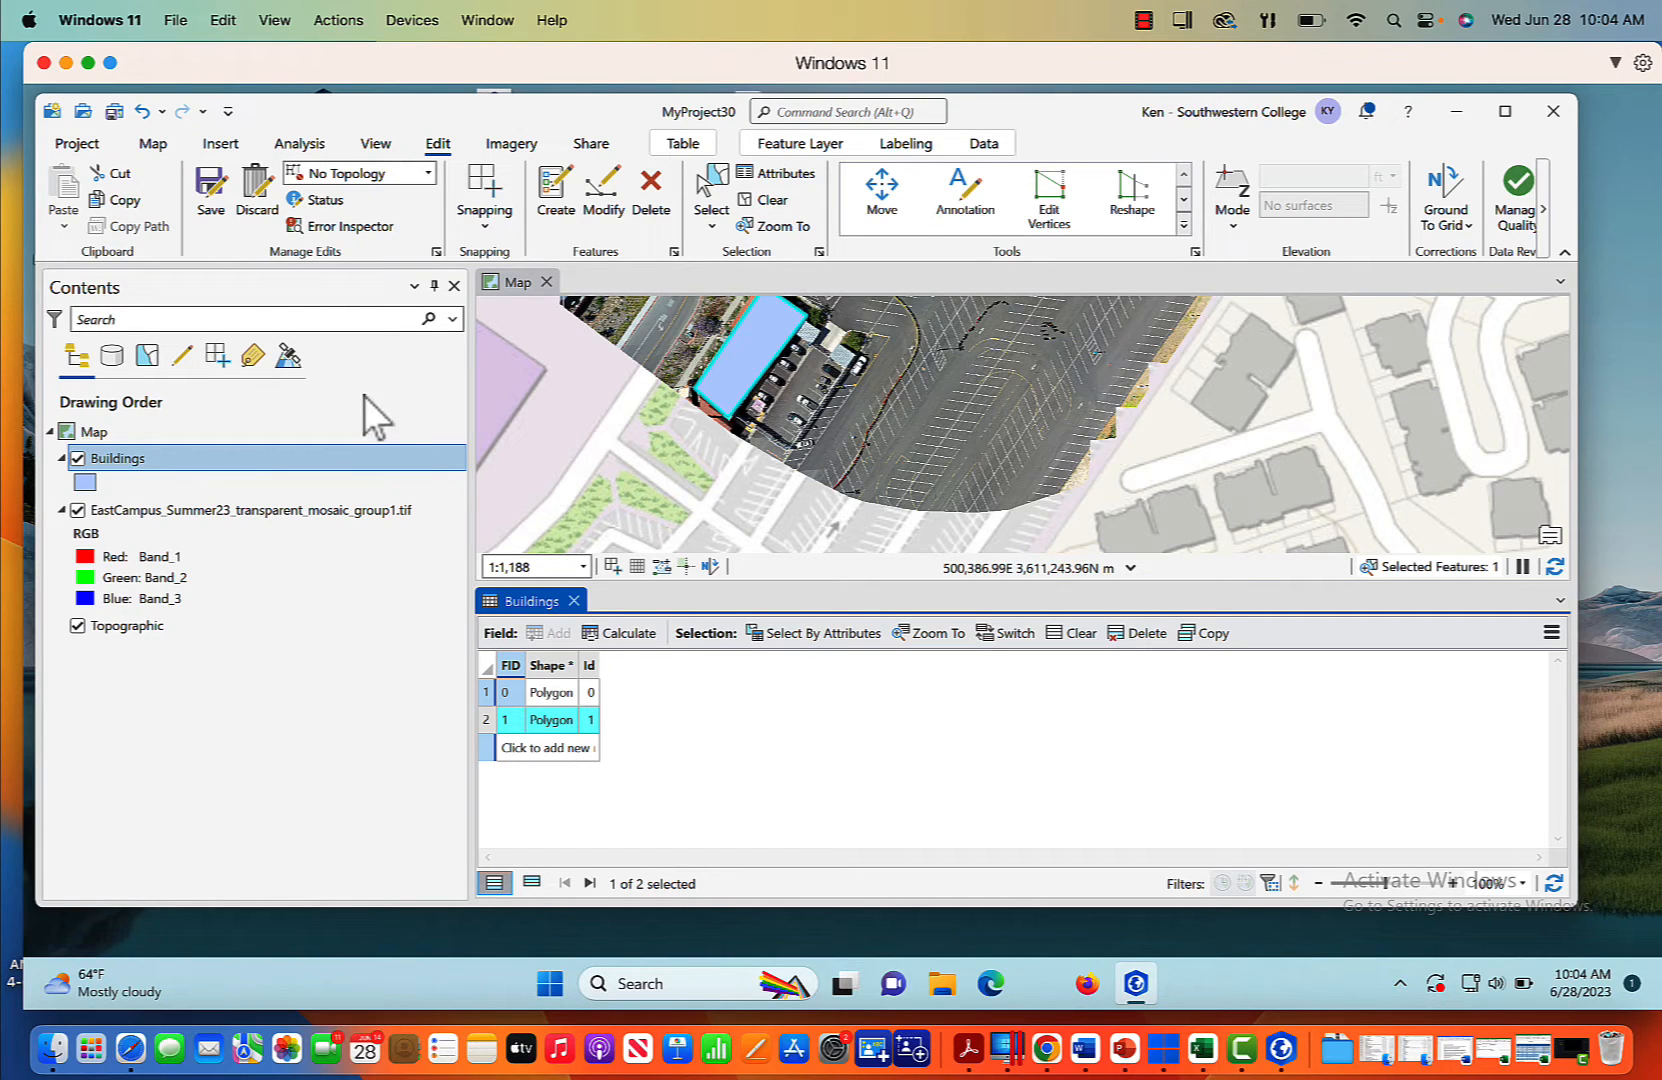
click(228, 203)
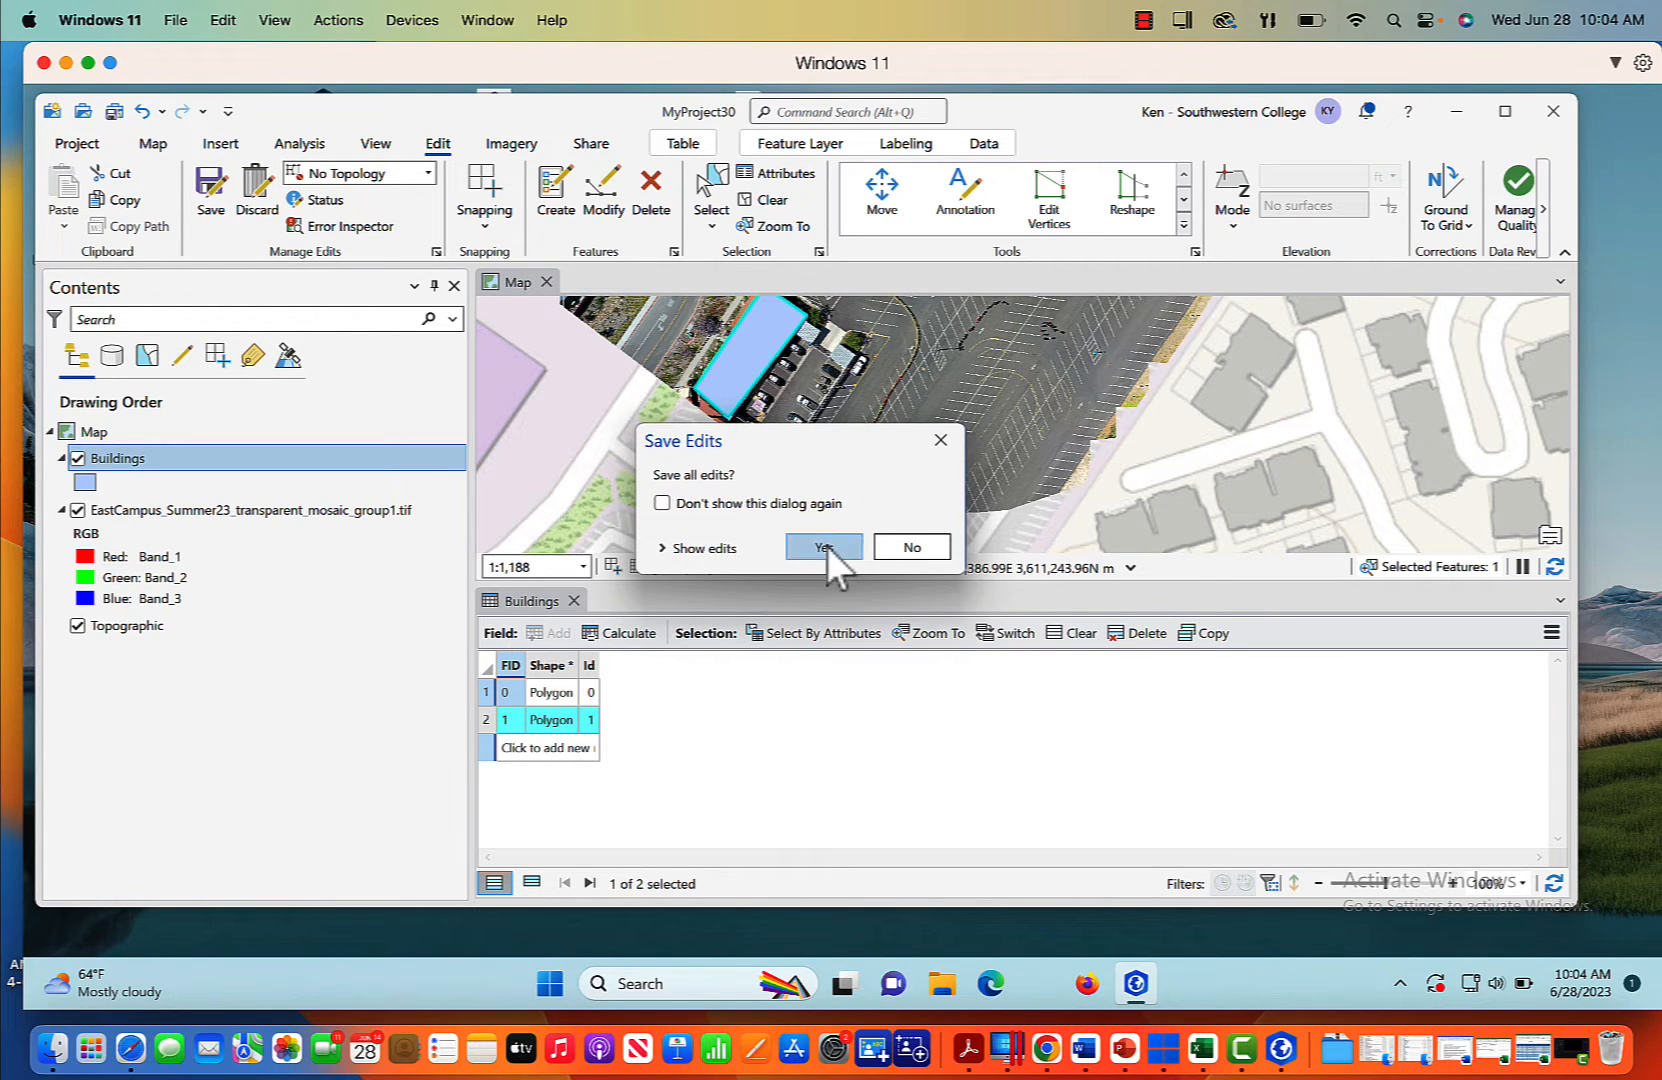
click(826, 547)
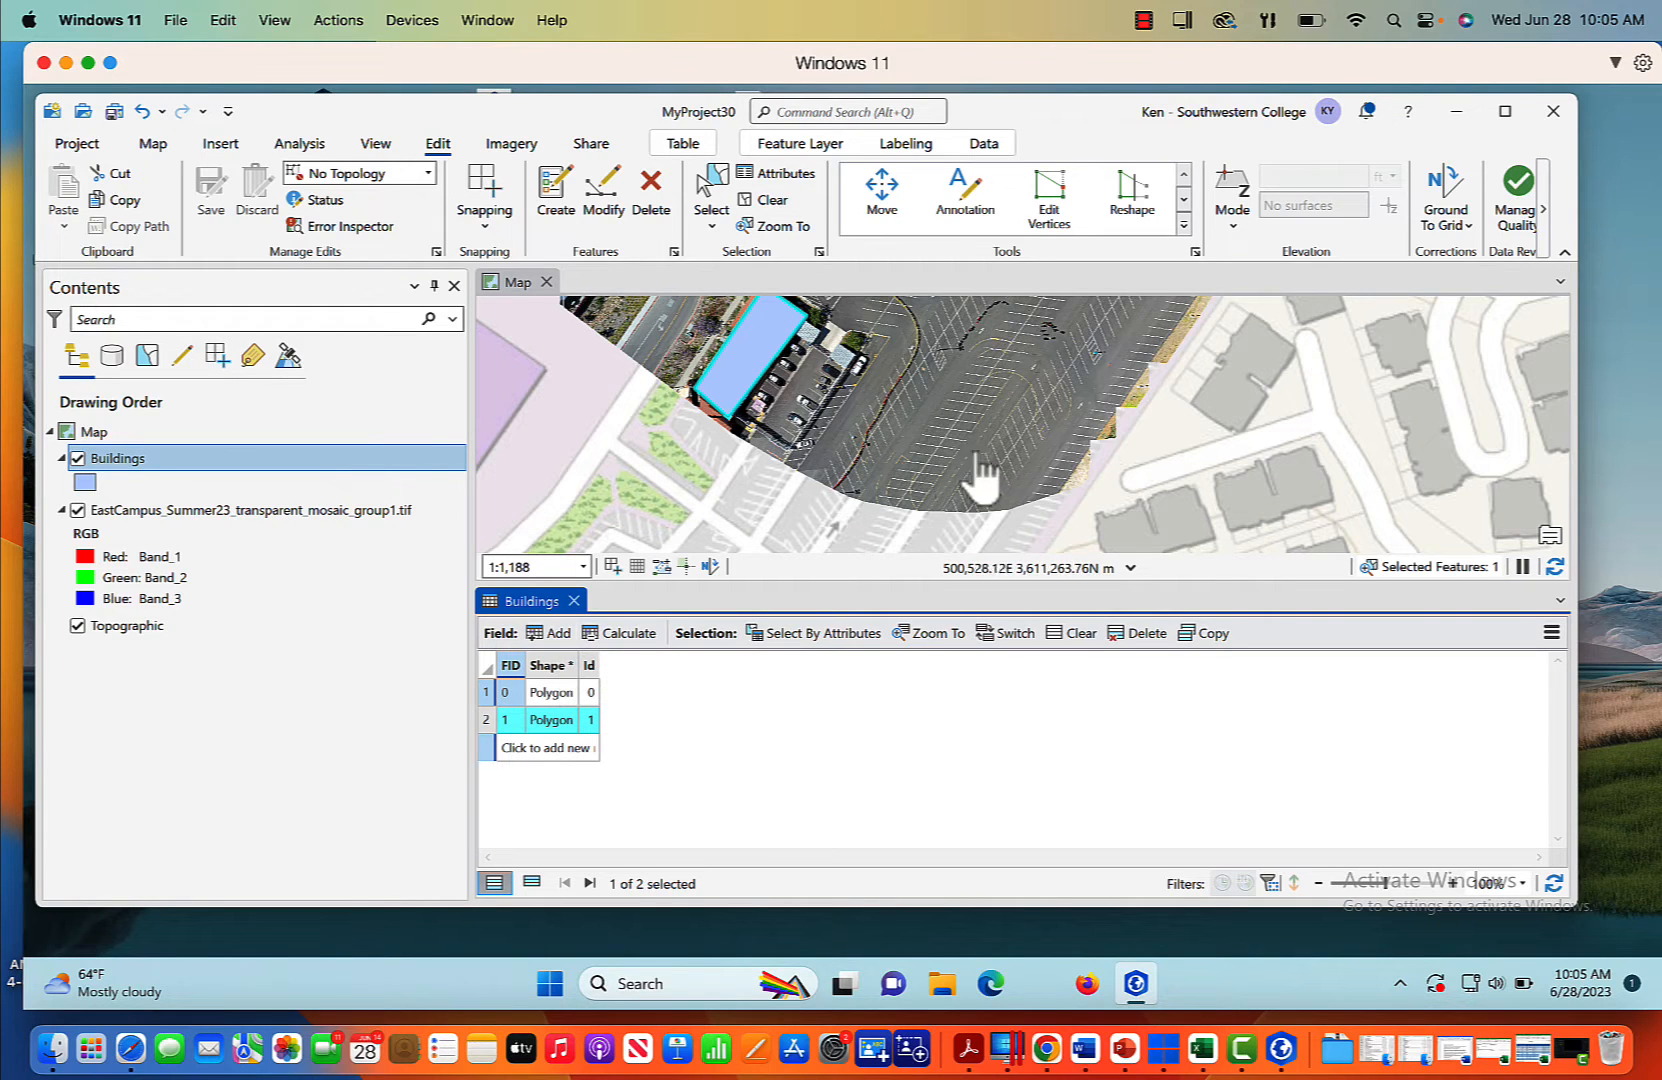
Step: Look over the campus orthomosaic, examining the digitized buildings, the construction area and the remaining undigitized roofs
drag(928, 408, 1046, 523)
drag(893, 370, 1002, 528)
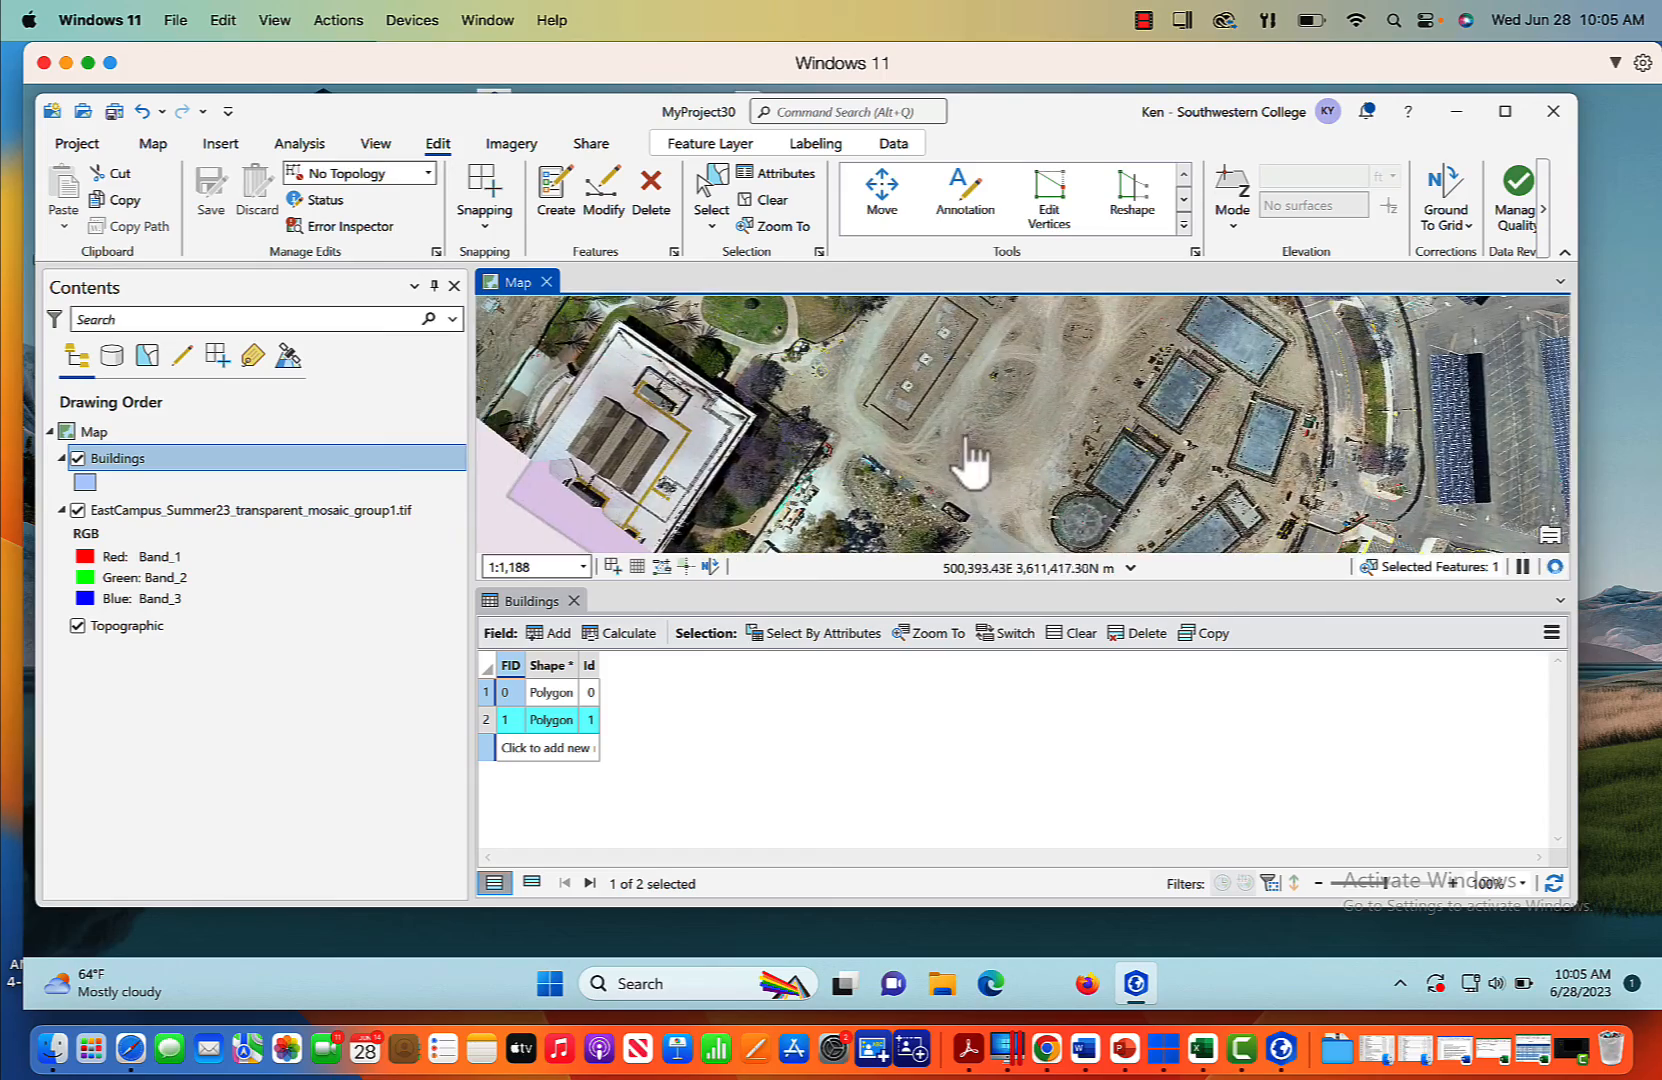
drag(970, 463, 909, 548)
drag(990, 400, 916, 490)
drag(655, 425, 672, 532)
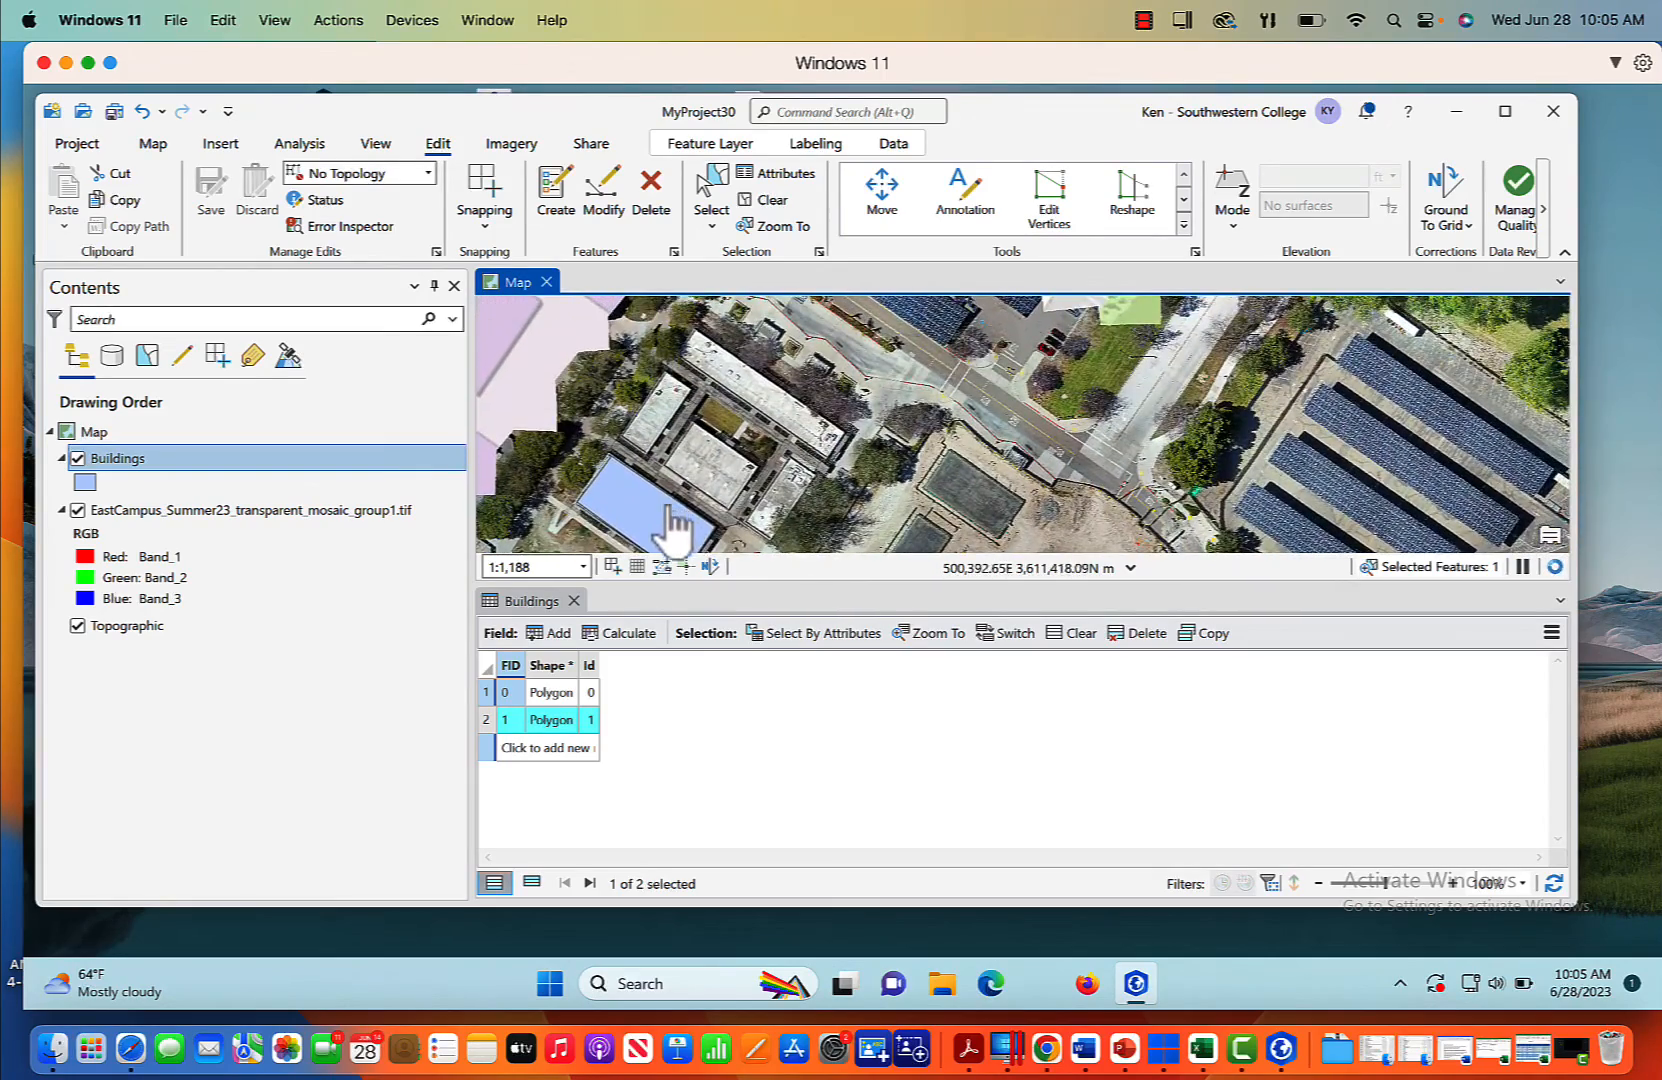
drag(866, 486, 807, 373)
drag(948, 455, 876, 378)
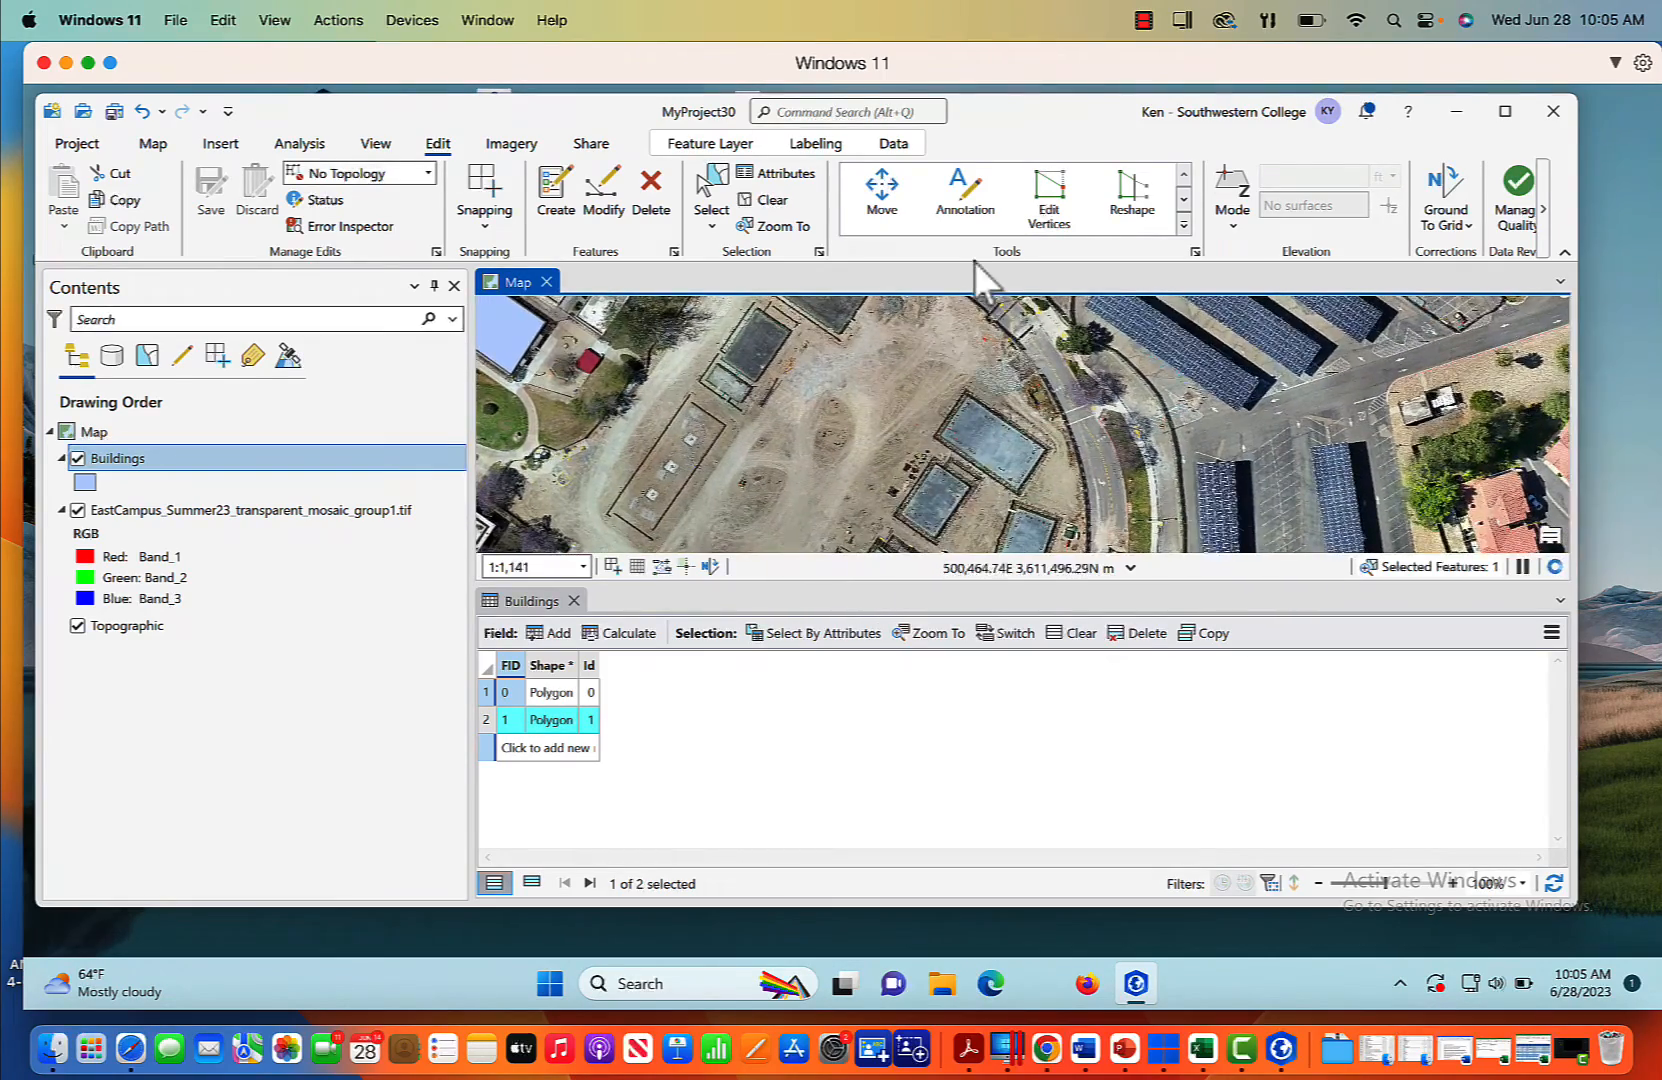
drag(937, 440, 932, 347)
drag(974, 410, 1080, 535)
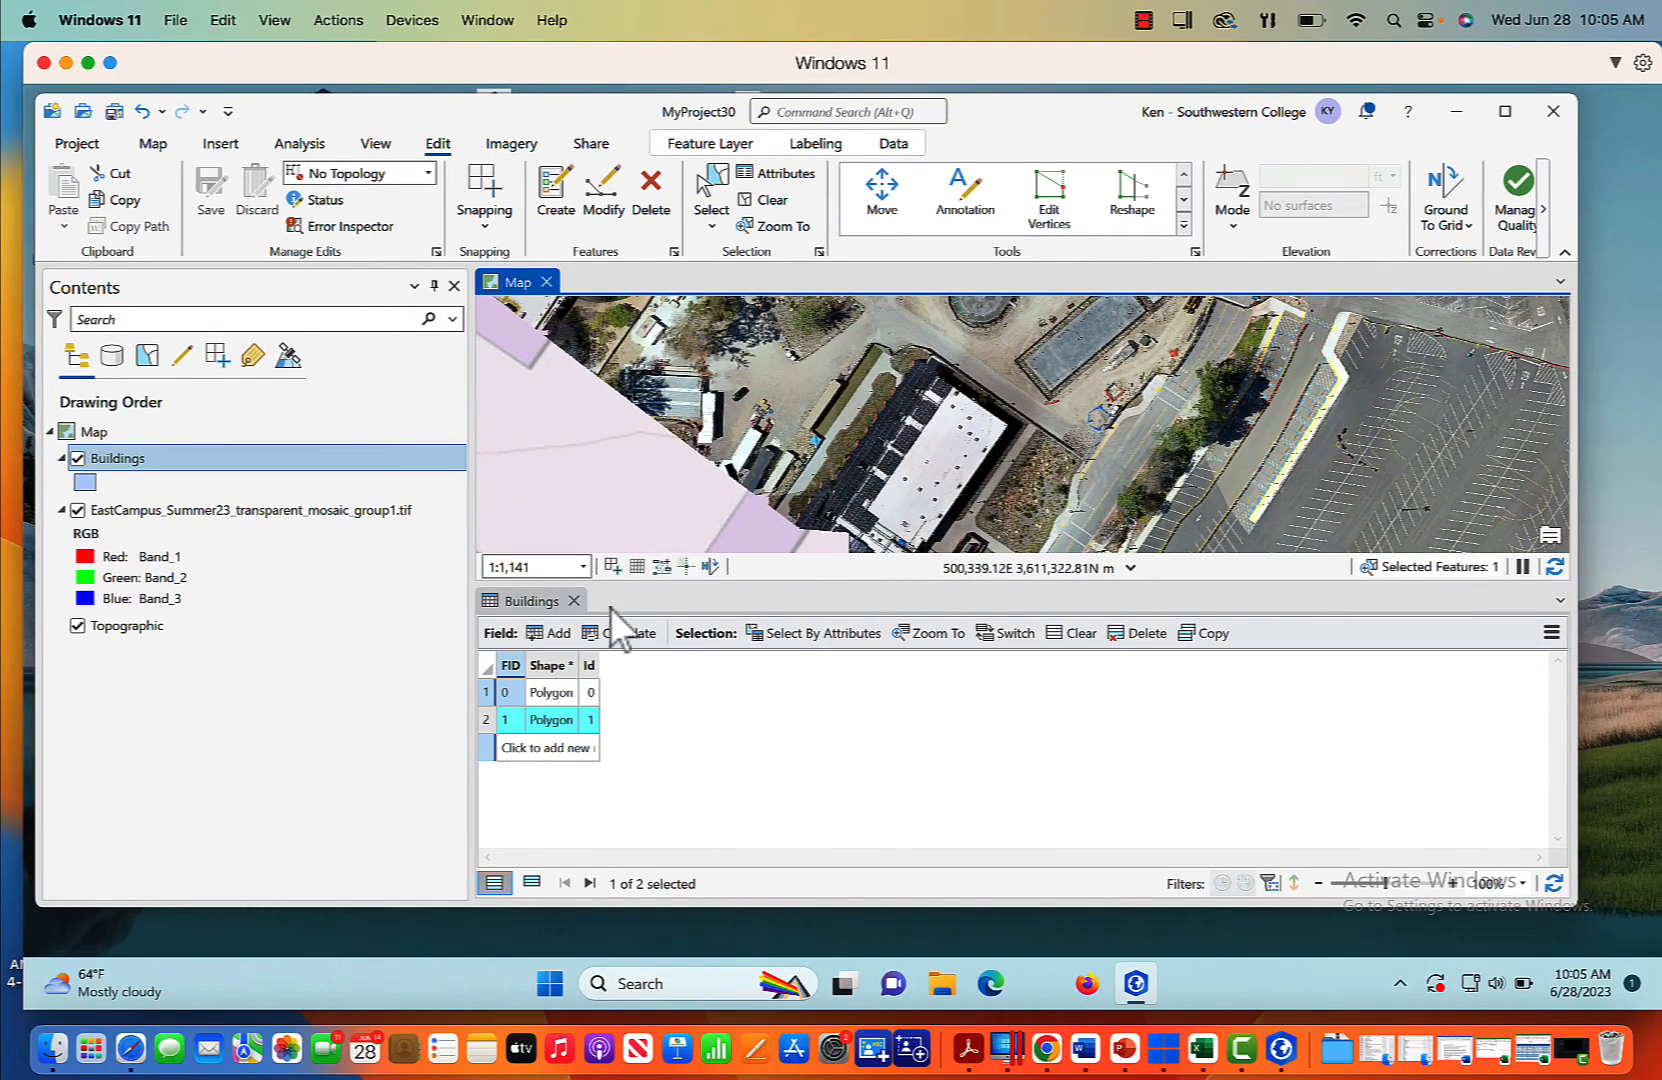
Step: Add a field named Buildings with the Text data type to the Buildings layer
click(553, 635)
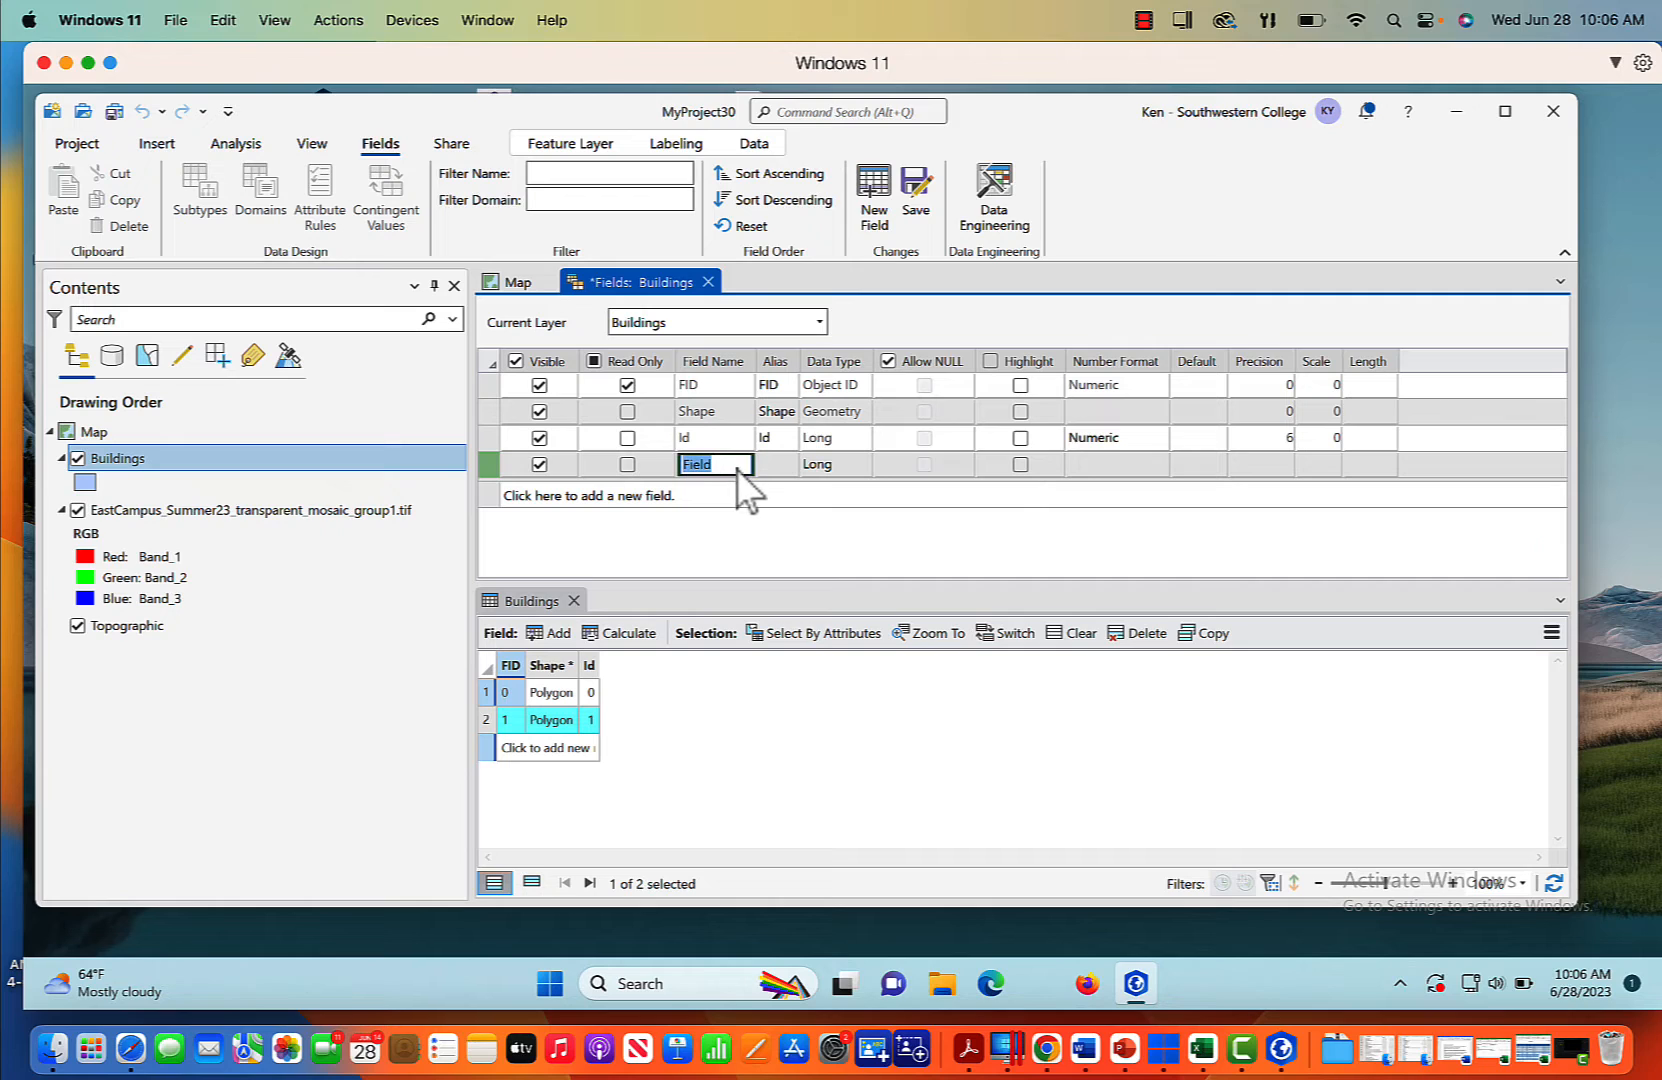
text(Buildings)
key(Tab)
key(Tab)
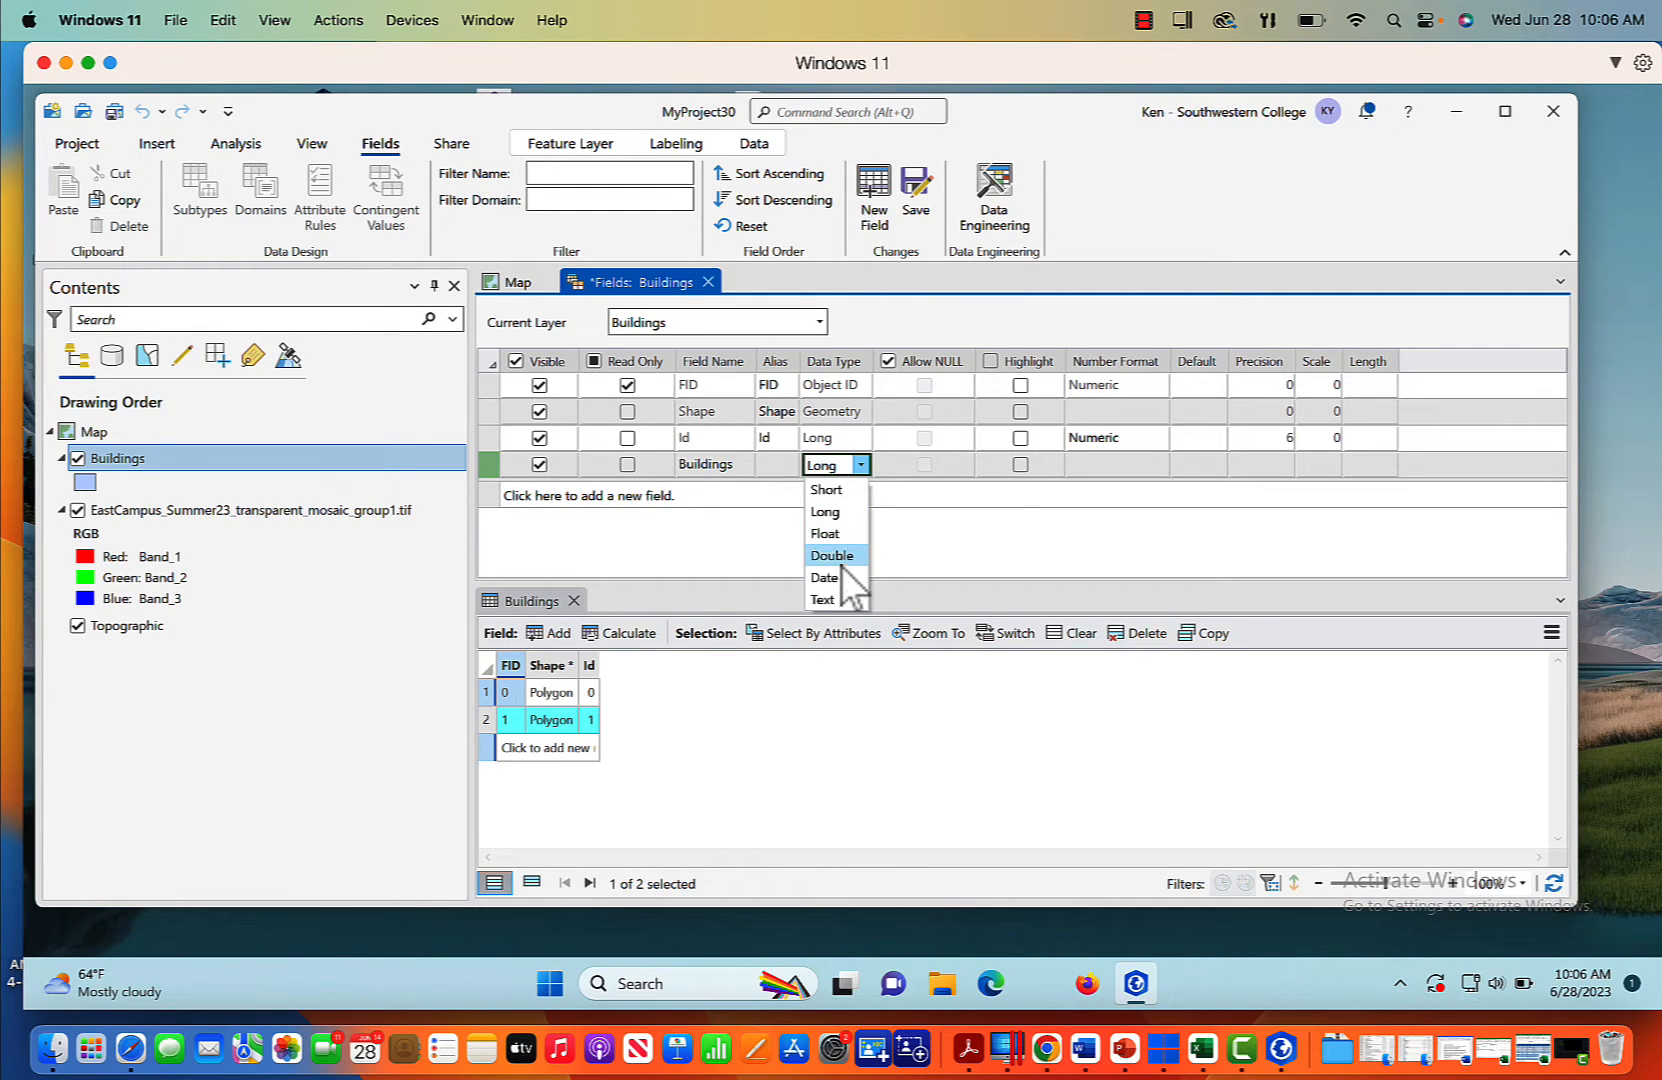
click(840, 599)
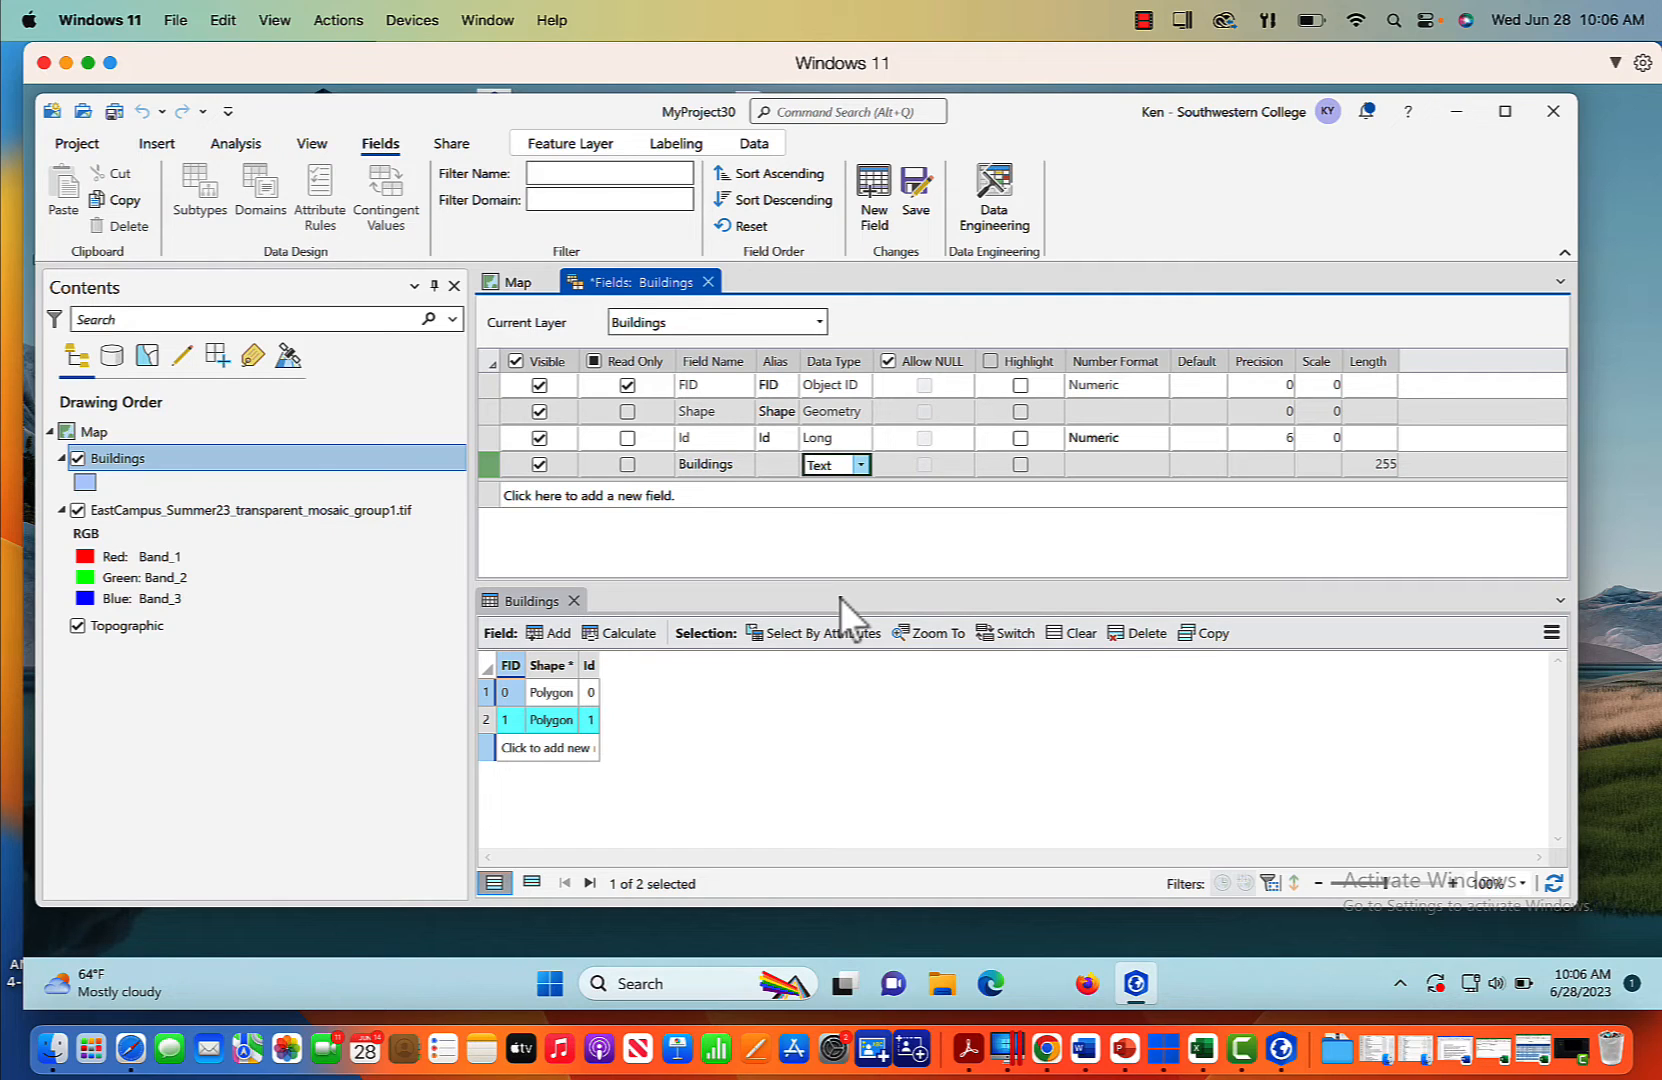
Step: Add a second new field named Areas, keeping Long as its data type
click(657, 496)
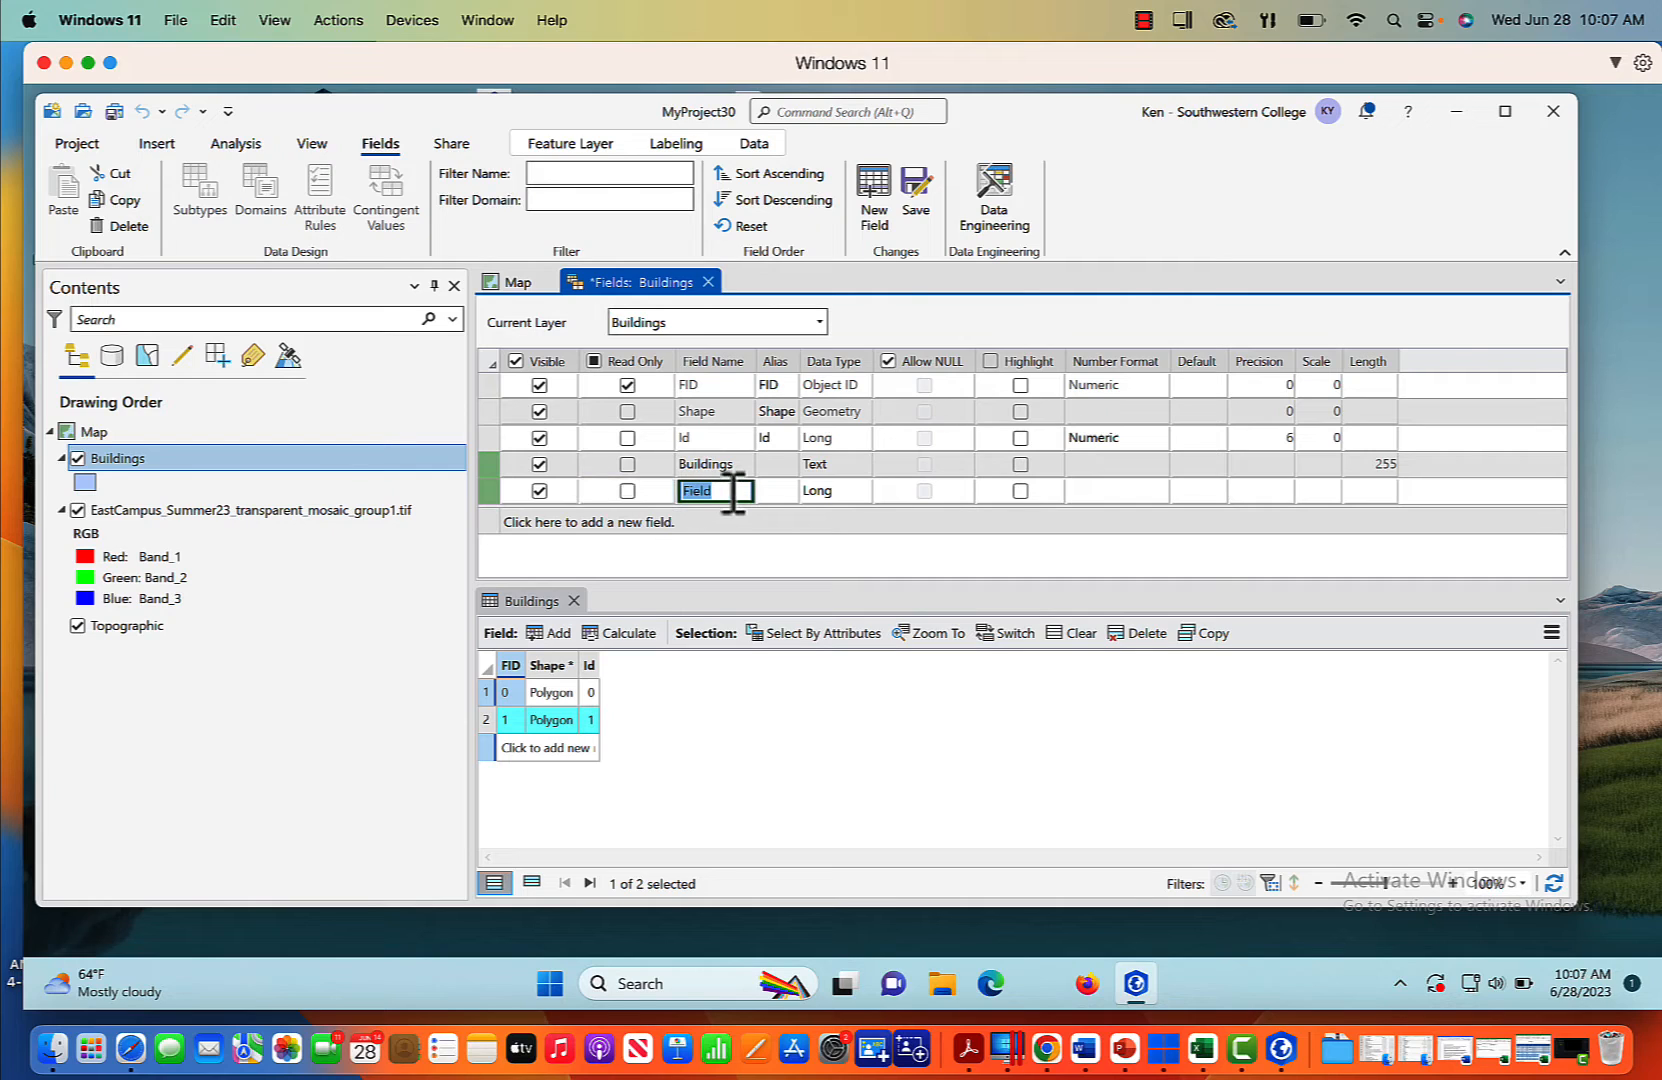
text(Areas)
key(Tab)
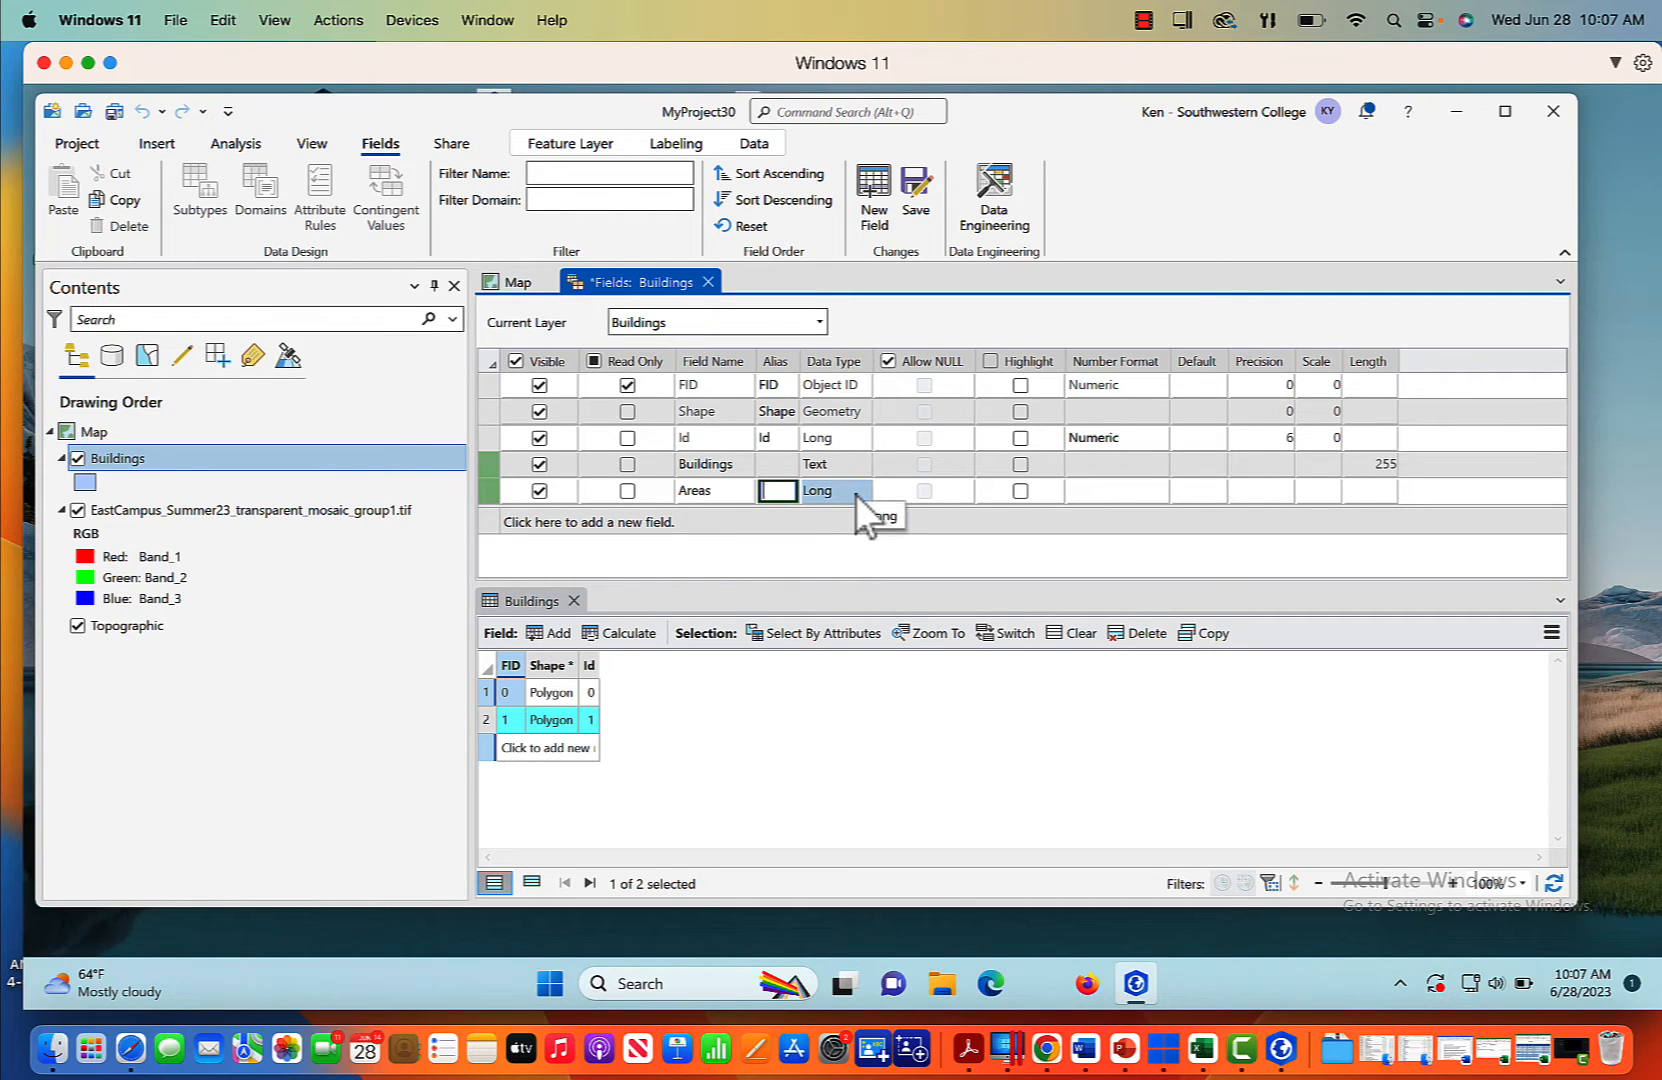
click(856, 494)
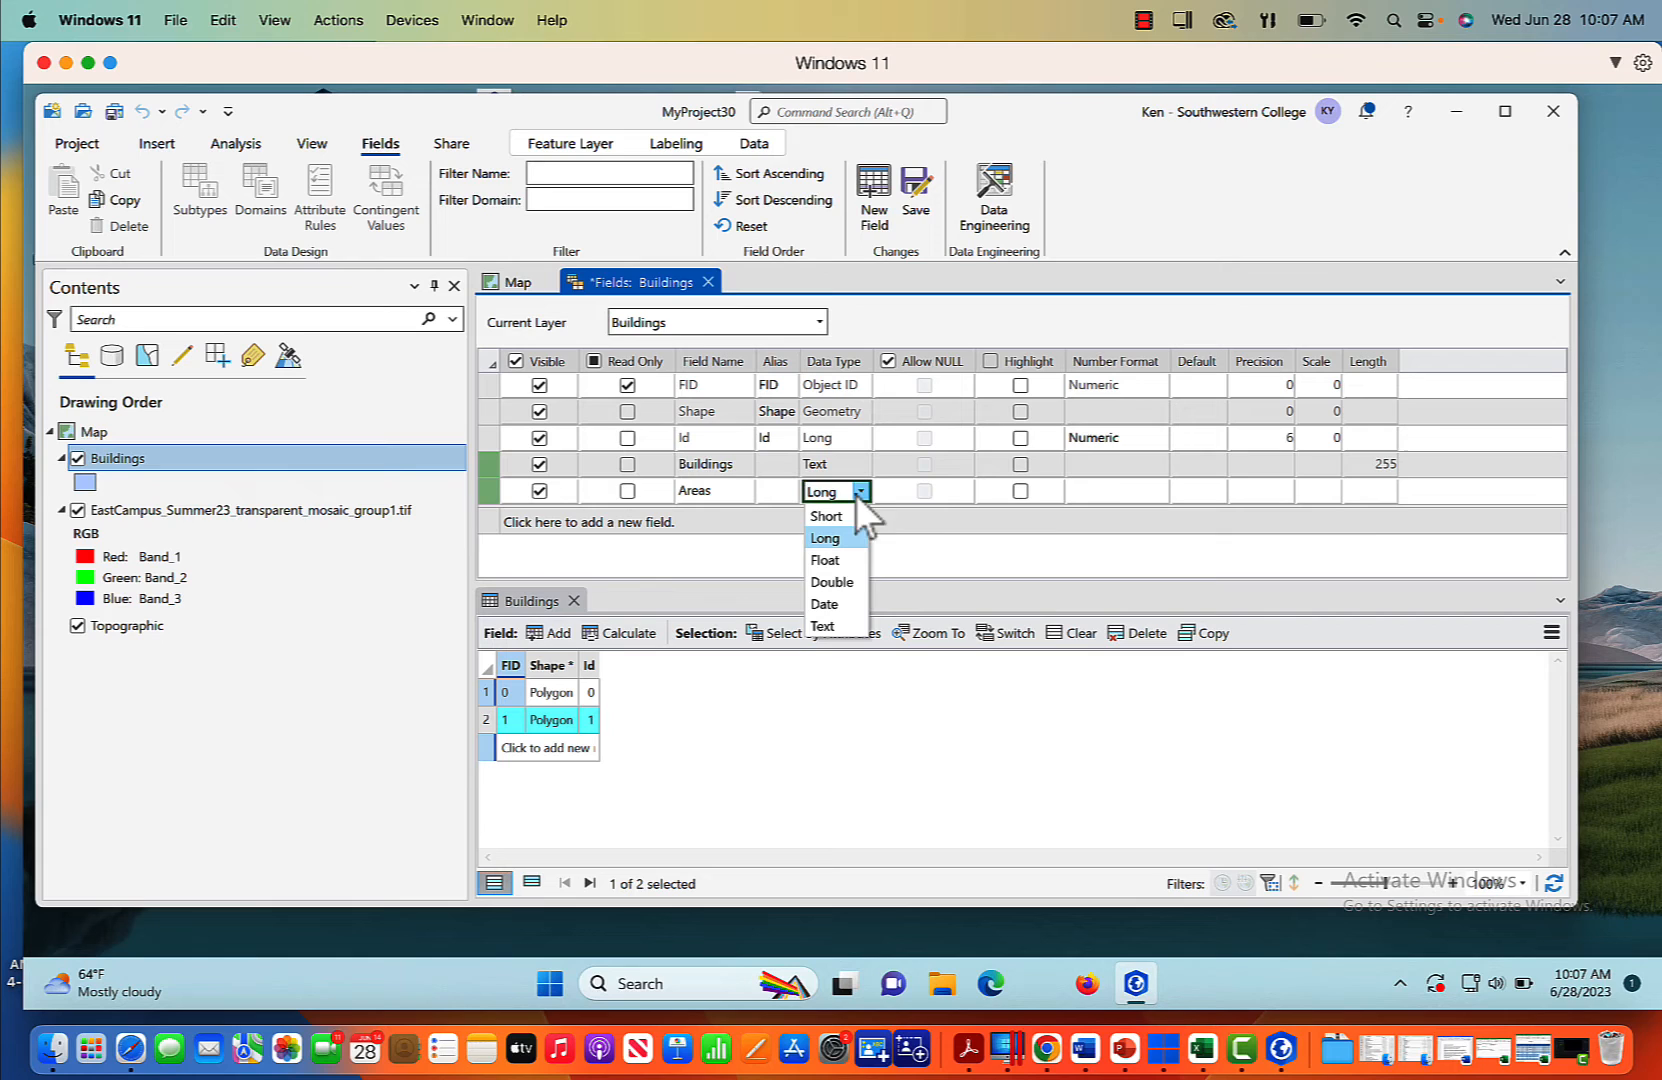
Step: Format the Areas field as Numeric with 0 decimal places and thousands separators, then save the field changes
click(1157, 494)
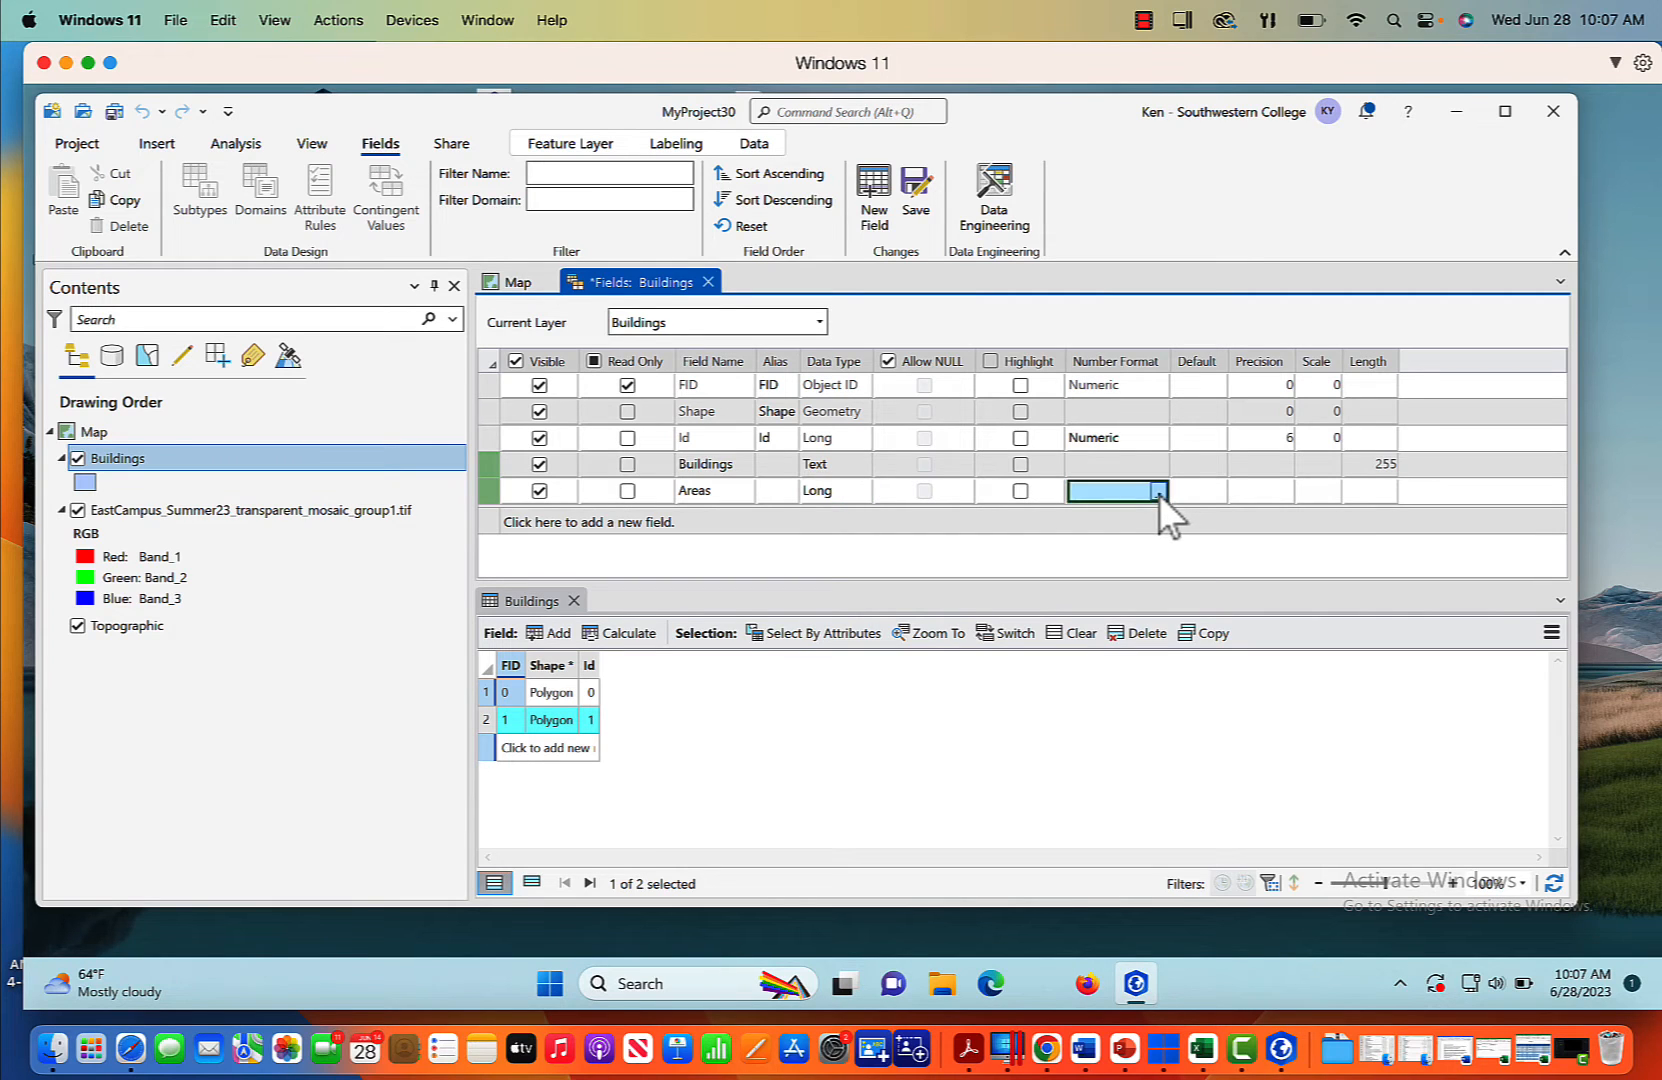
click(1158, 492)
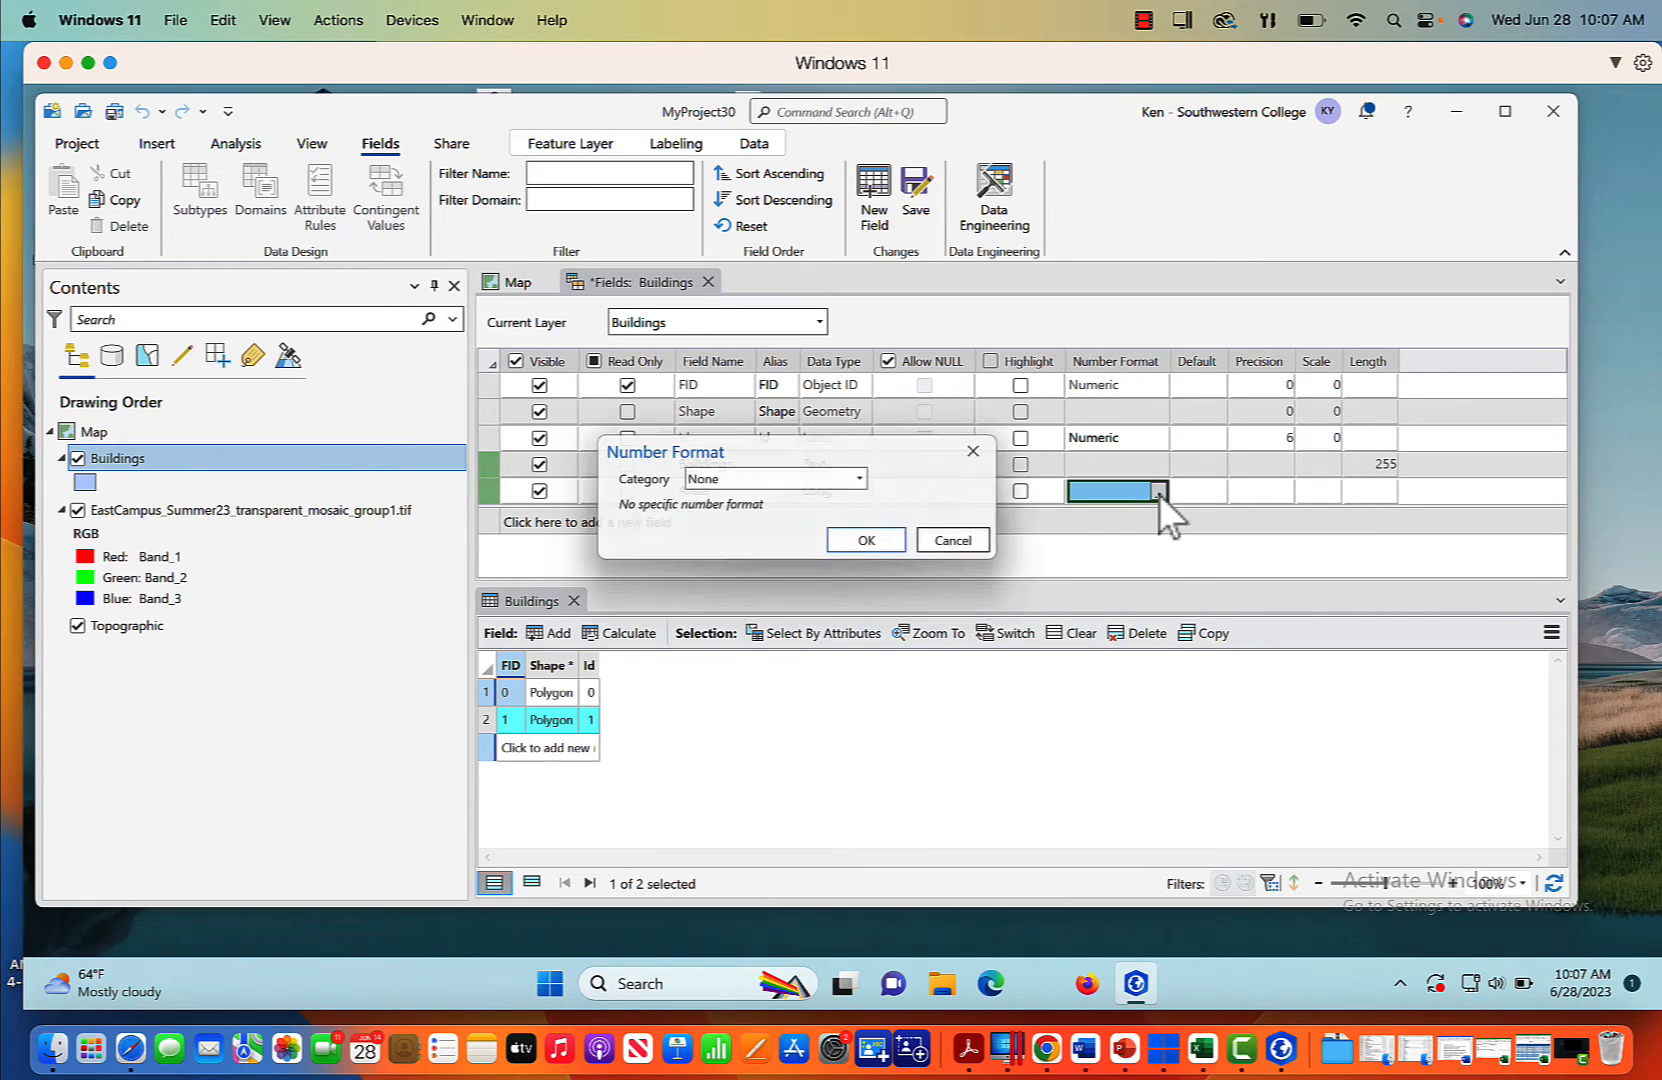
click(866, 480)
click(812, 578)
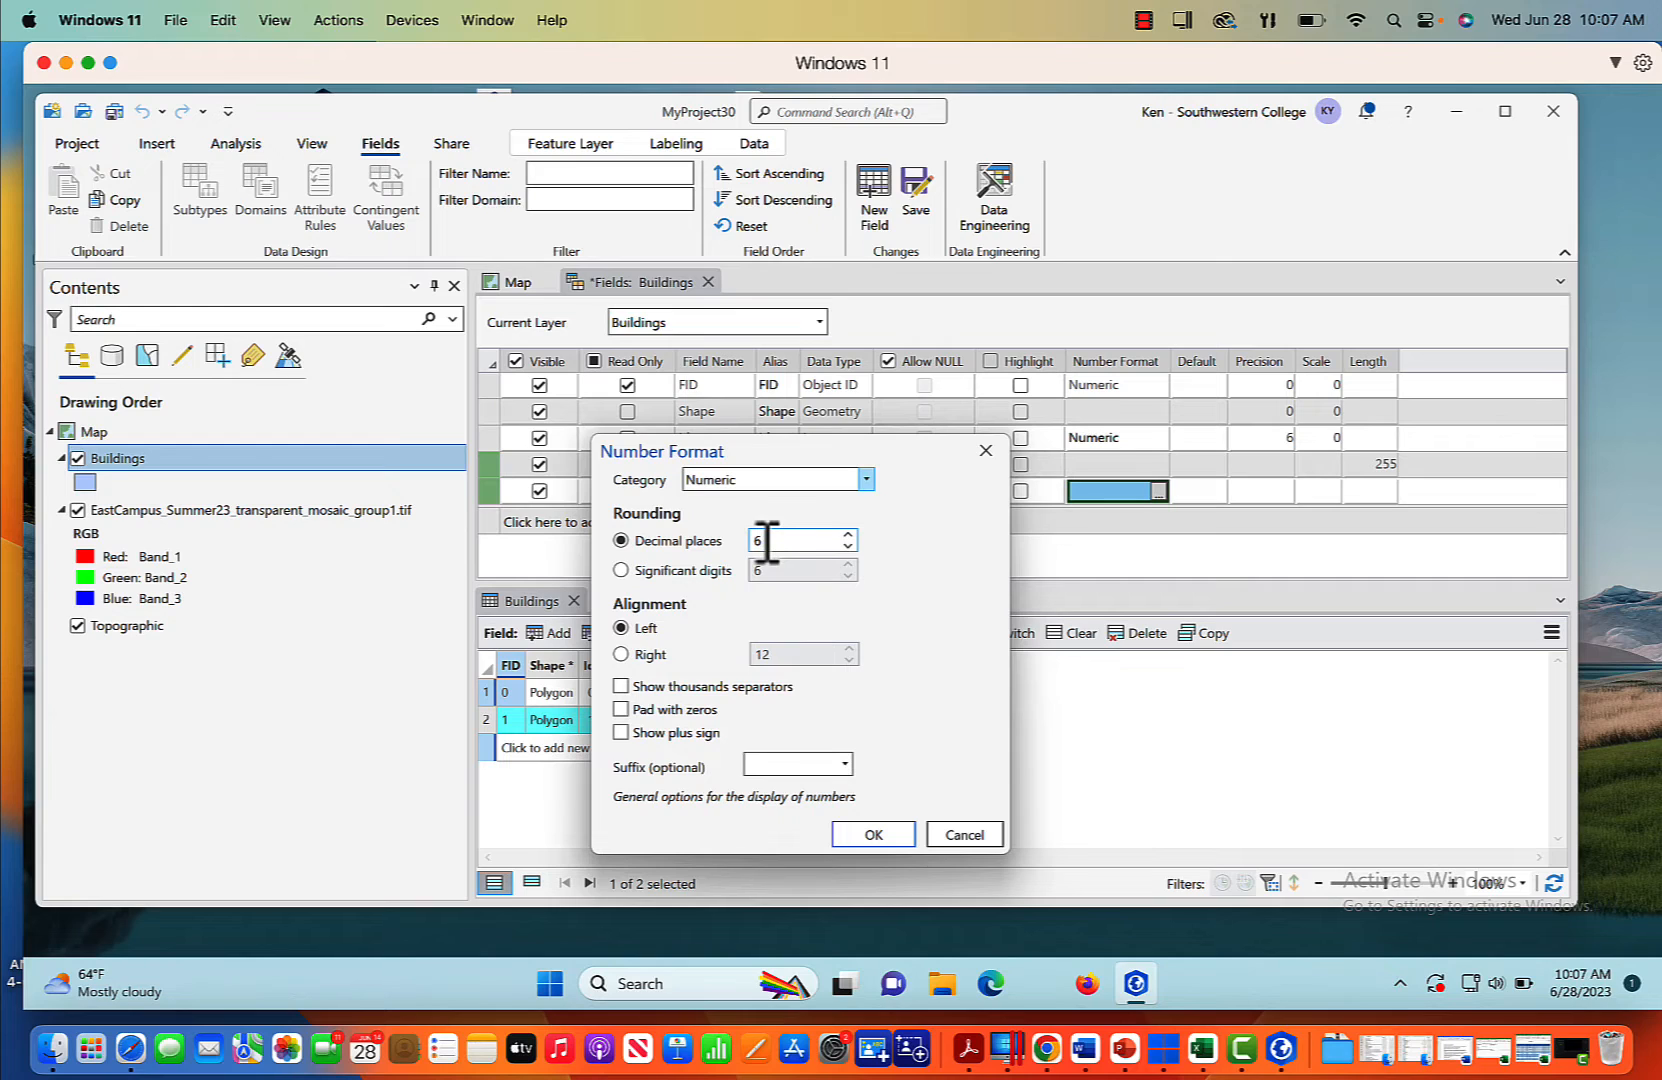
click(850, 547)
click(850, 547)
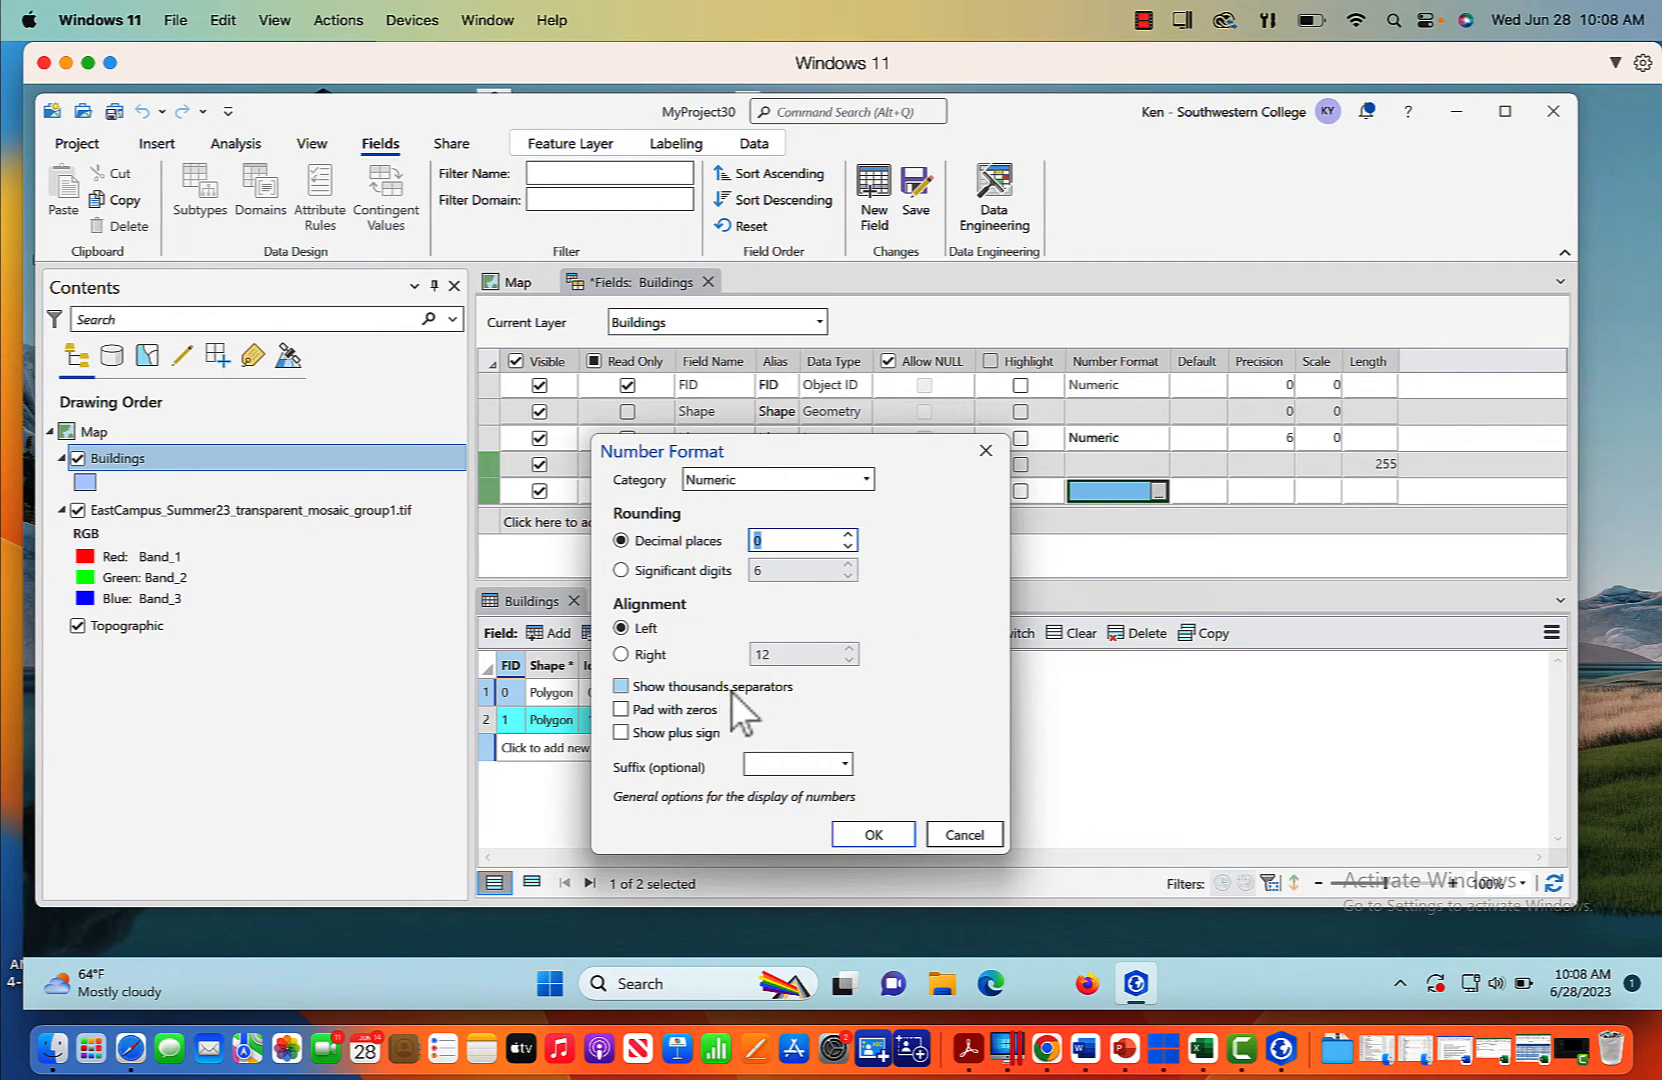
click(620, 686)
click(873, 832)
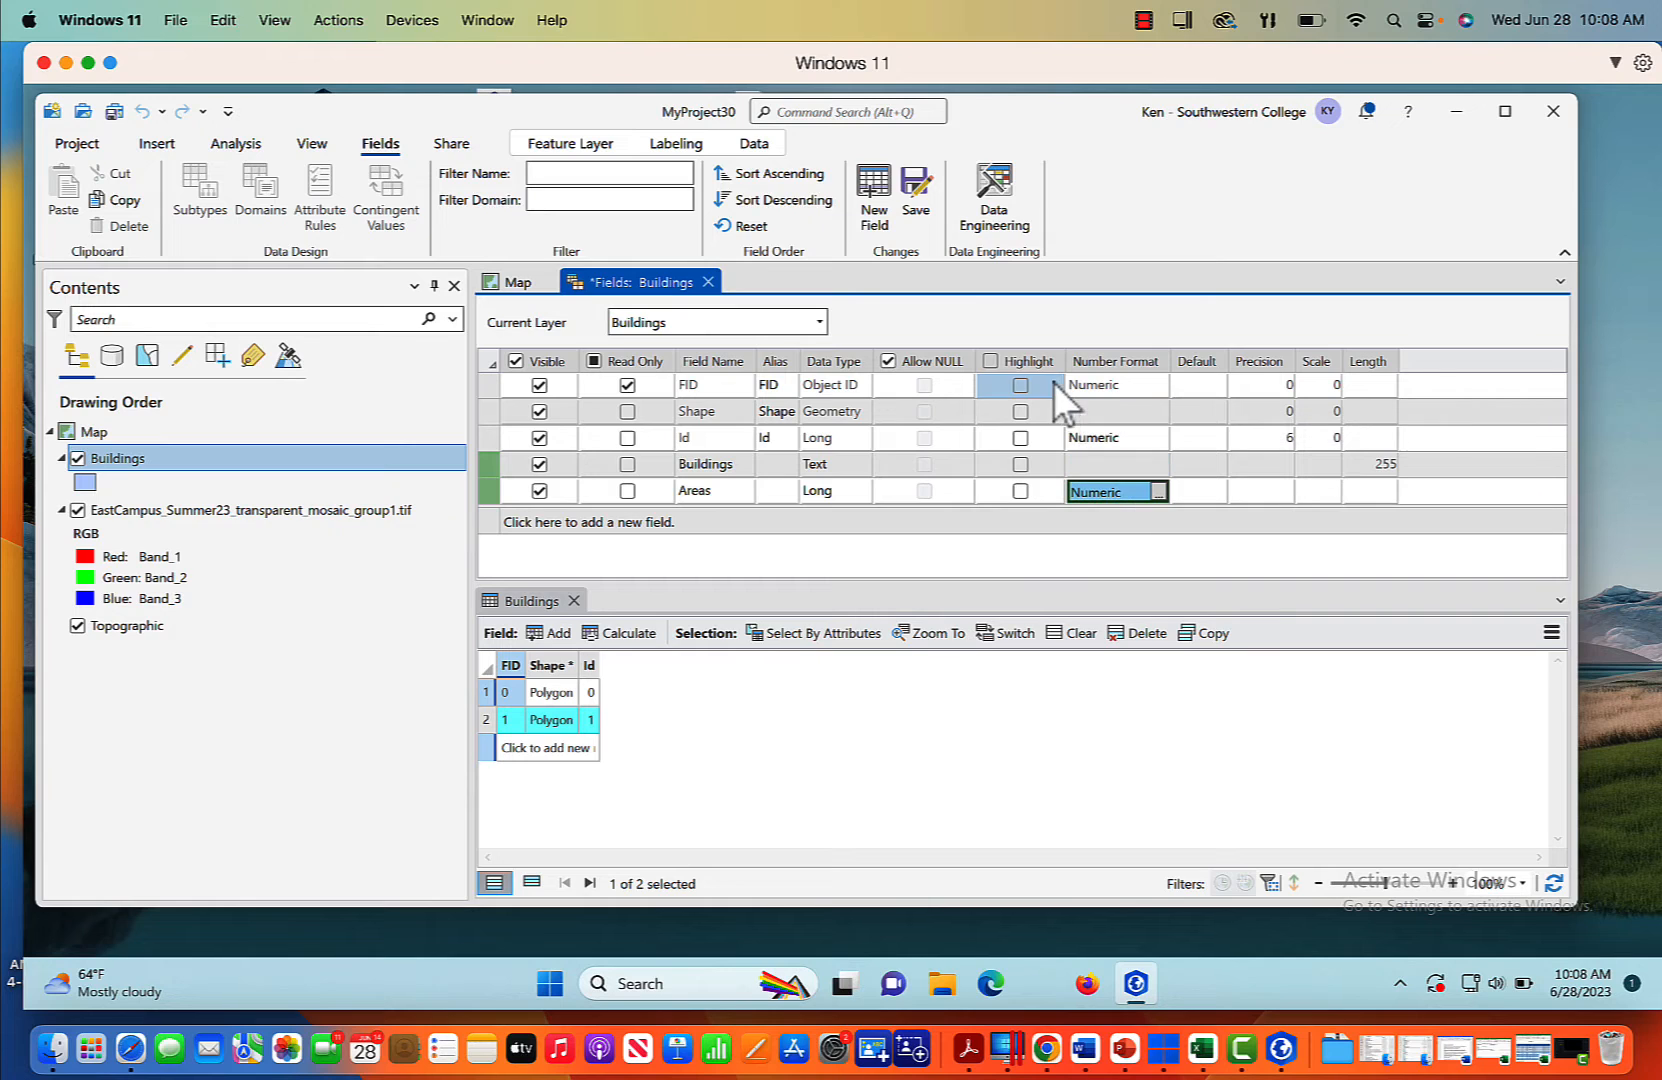
click(913, 188)
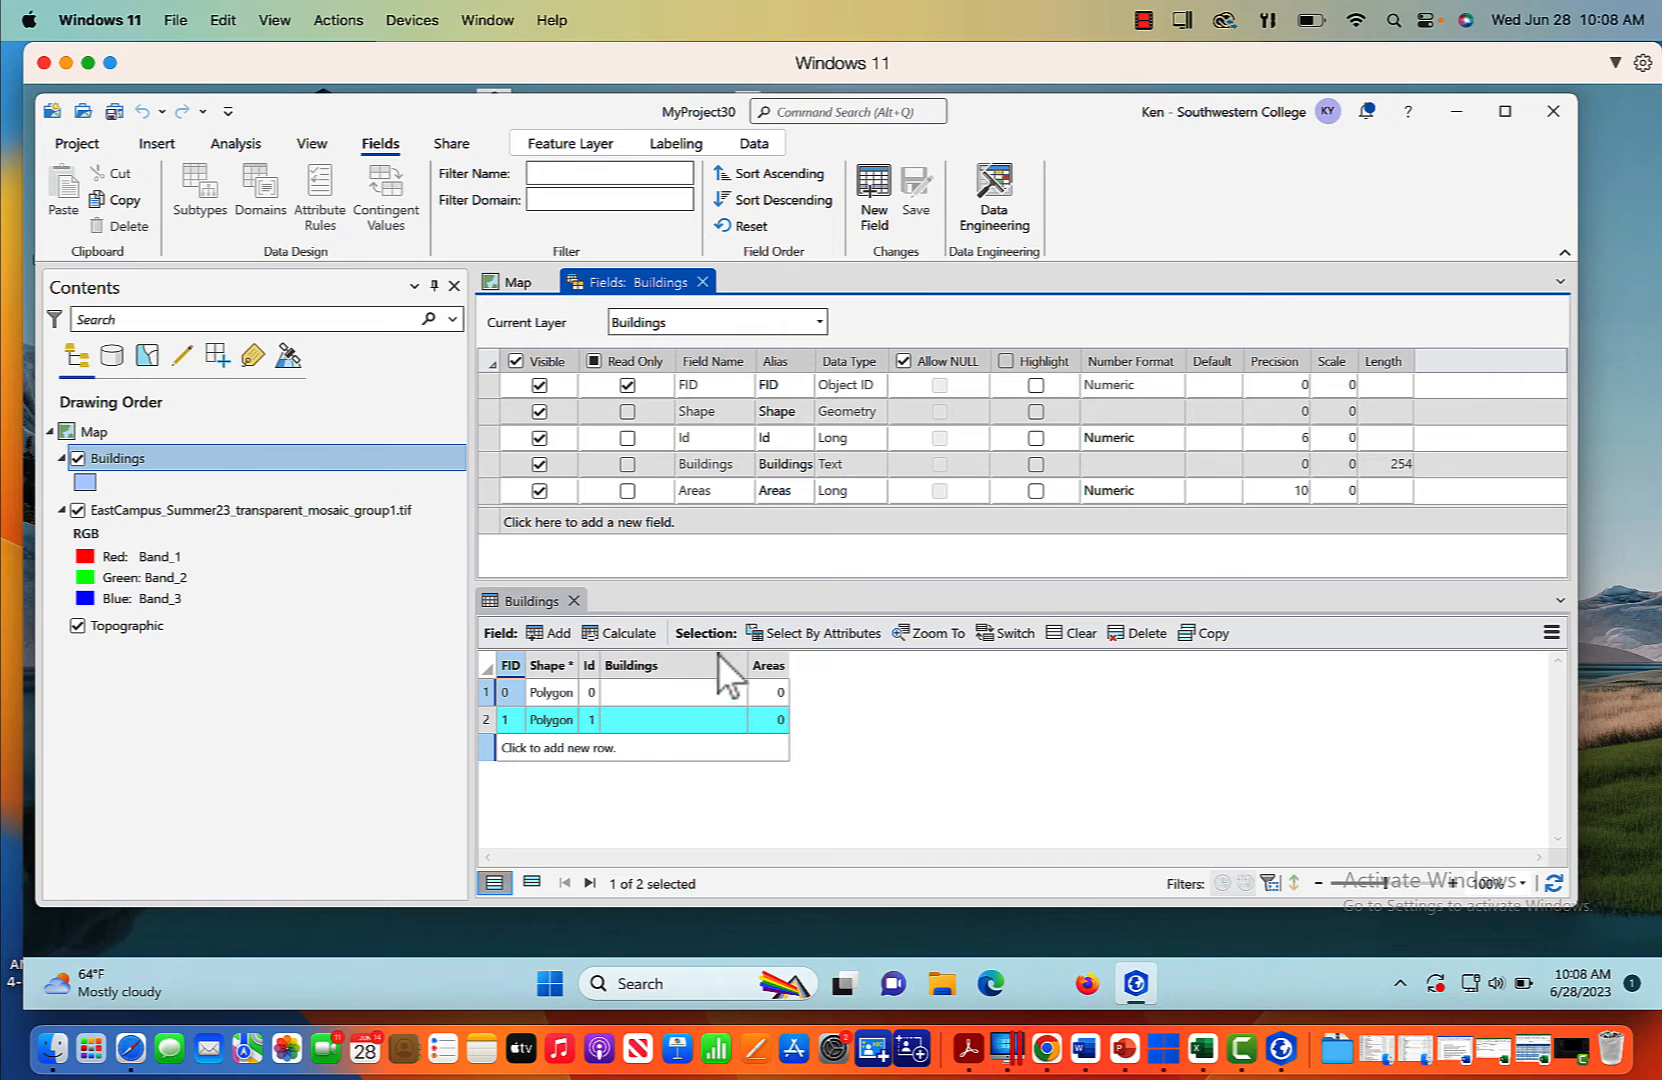
Step: Fill in the Buildings attribute with Media Arts for the first polygon and Police Station for the second
click(673, 692)
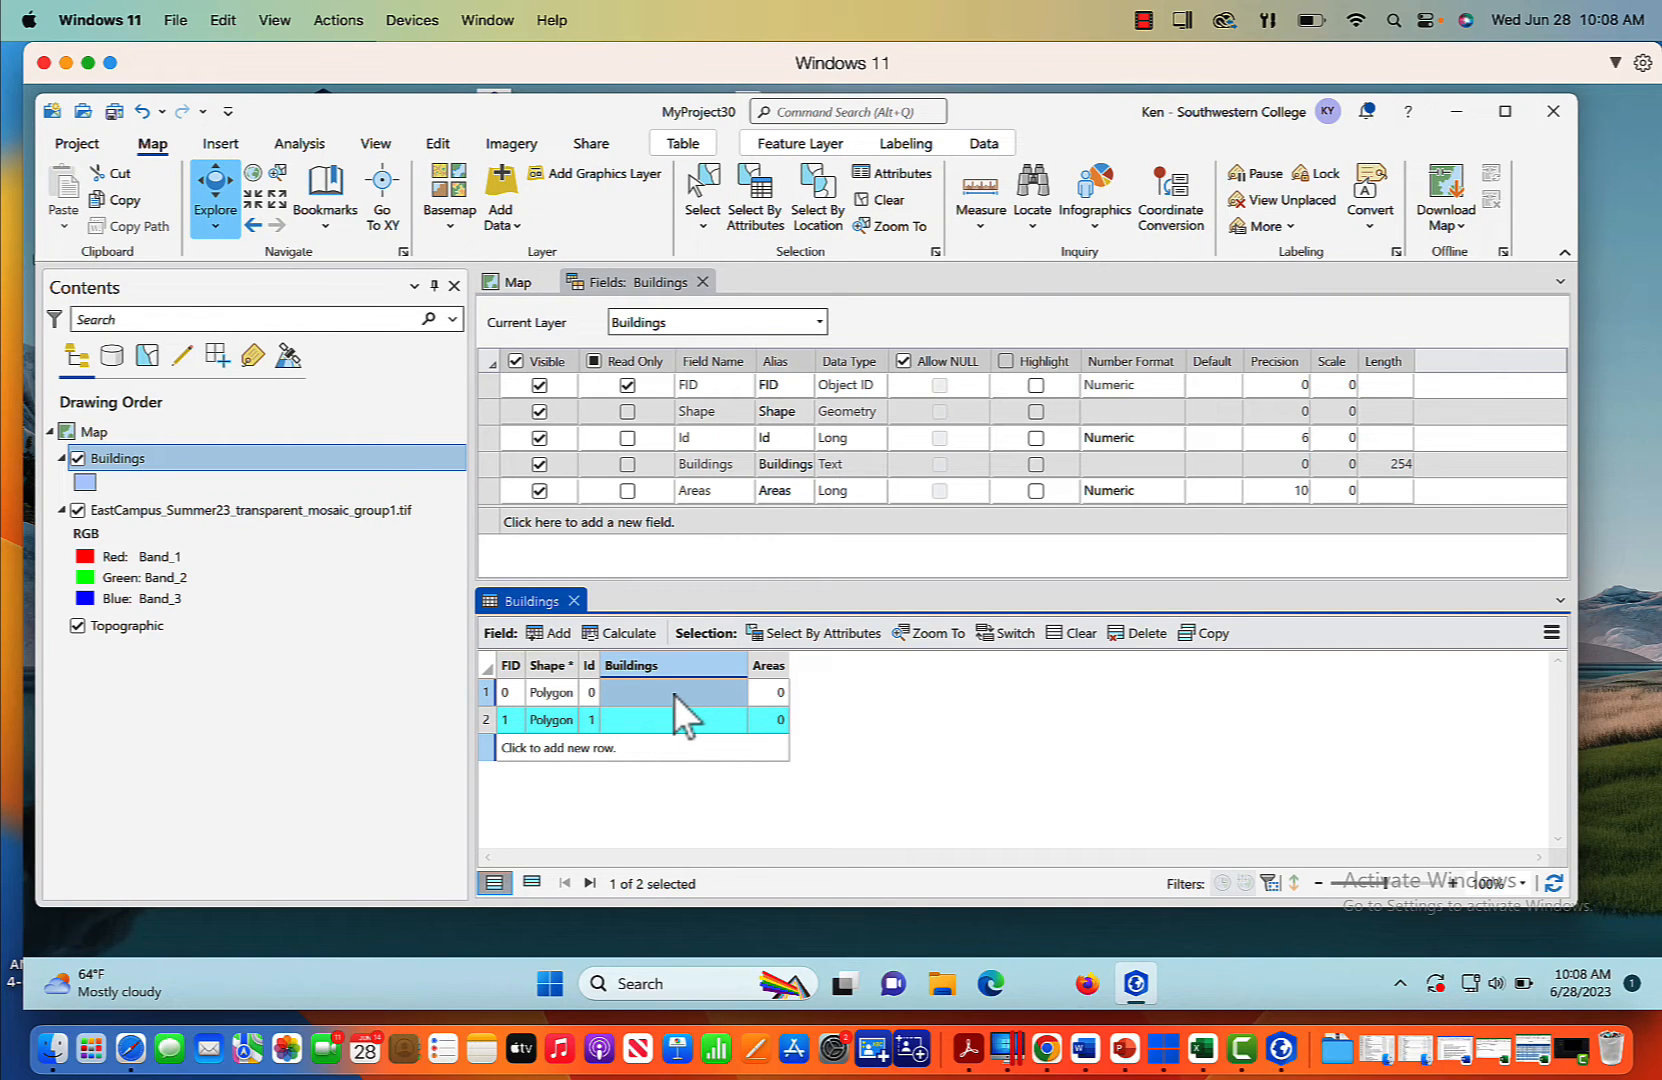
click(674, 693)
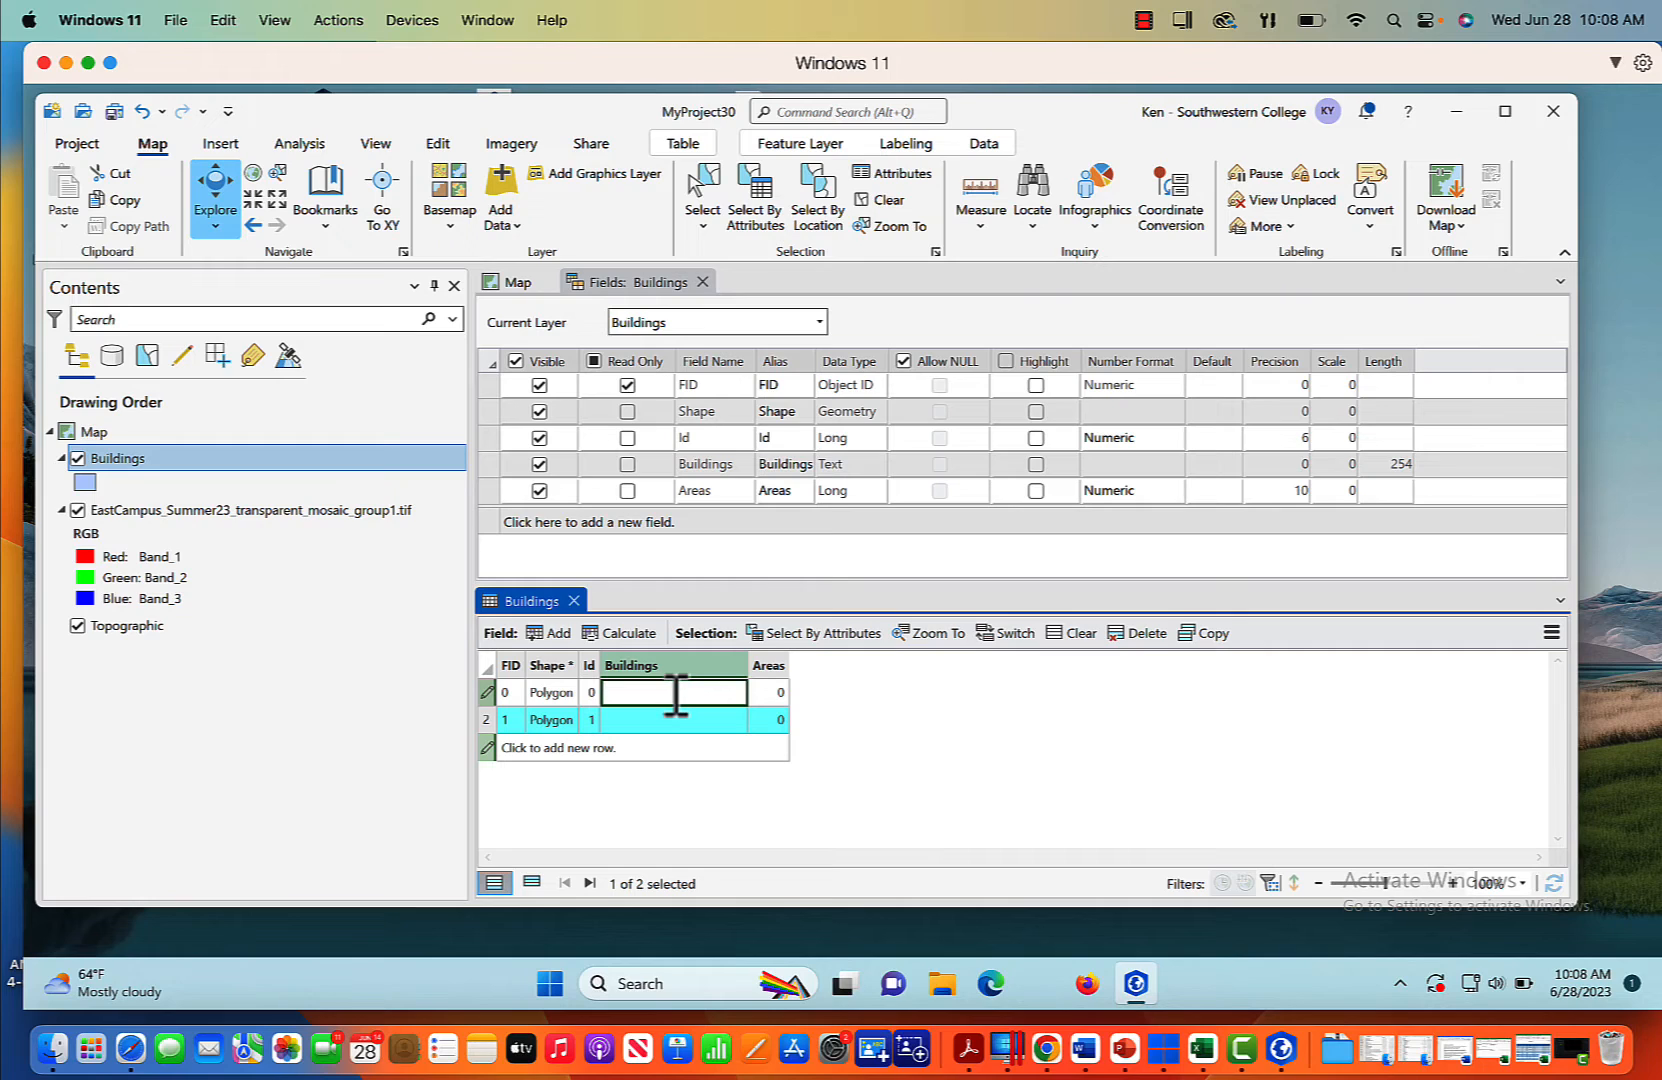
text(Media Arts)
click(662, 725)
click(662, 722)
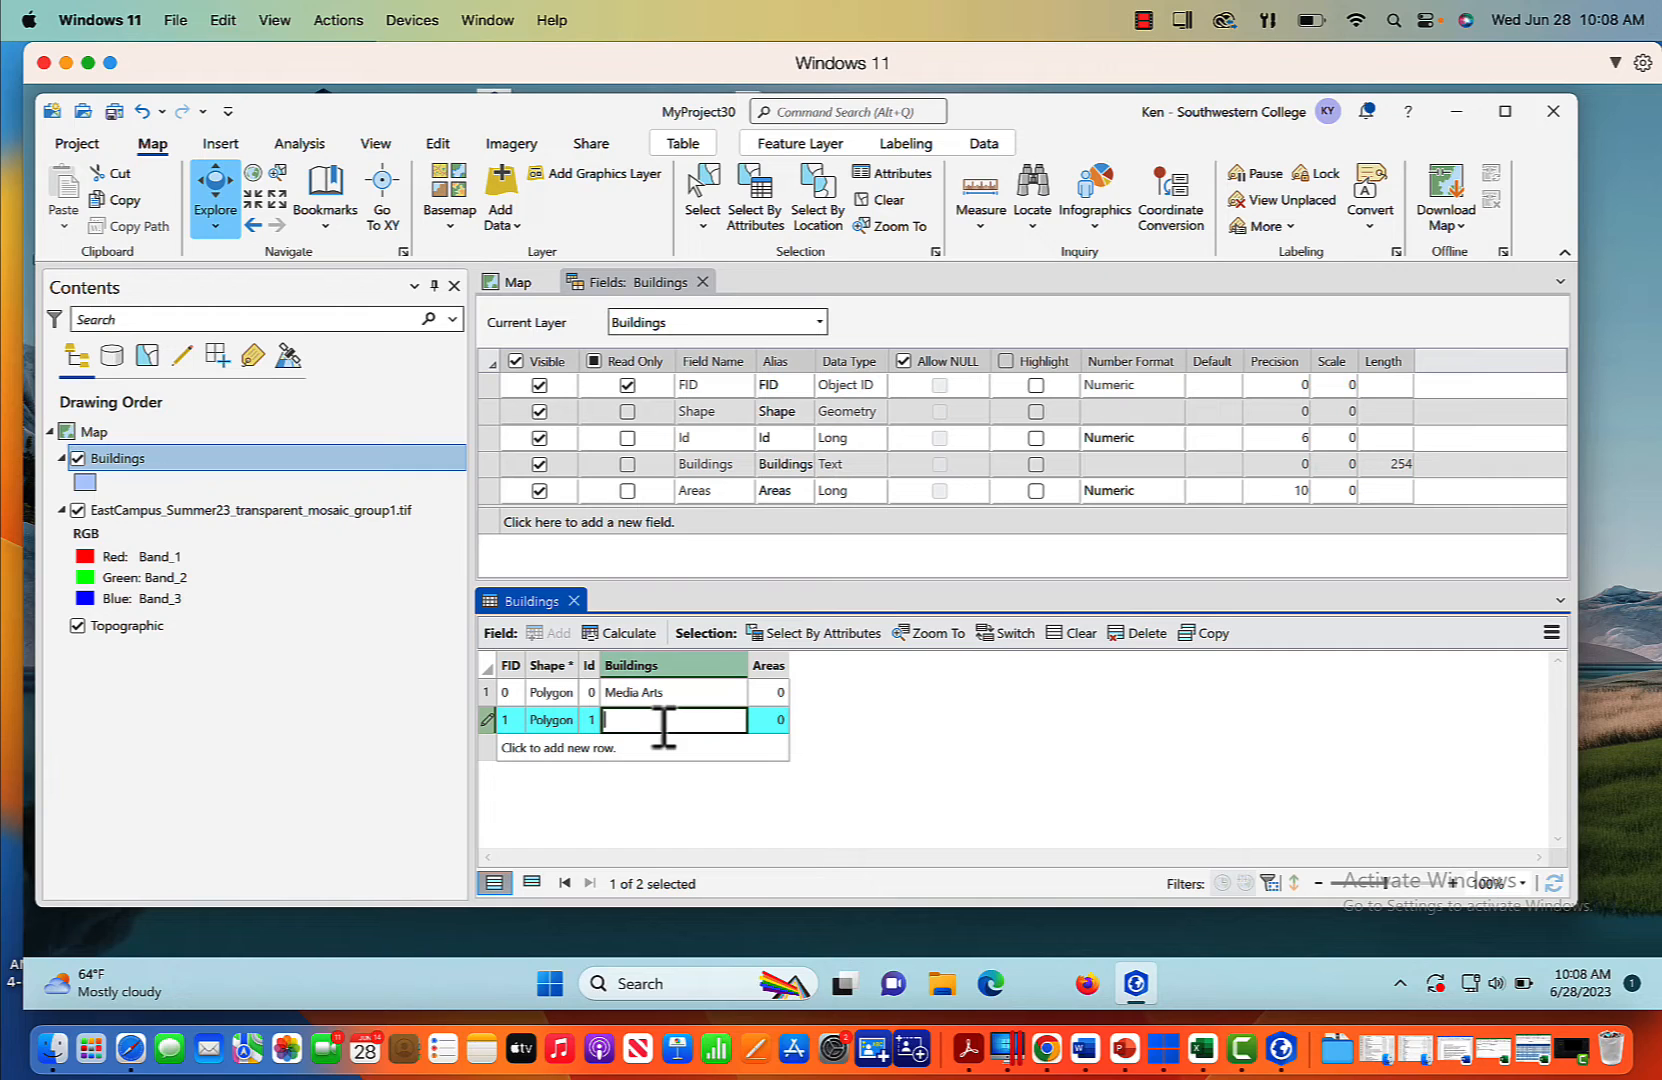
text(Police Station)
key(Tab)
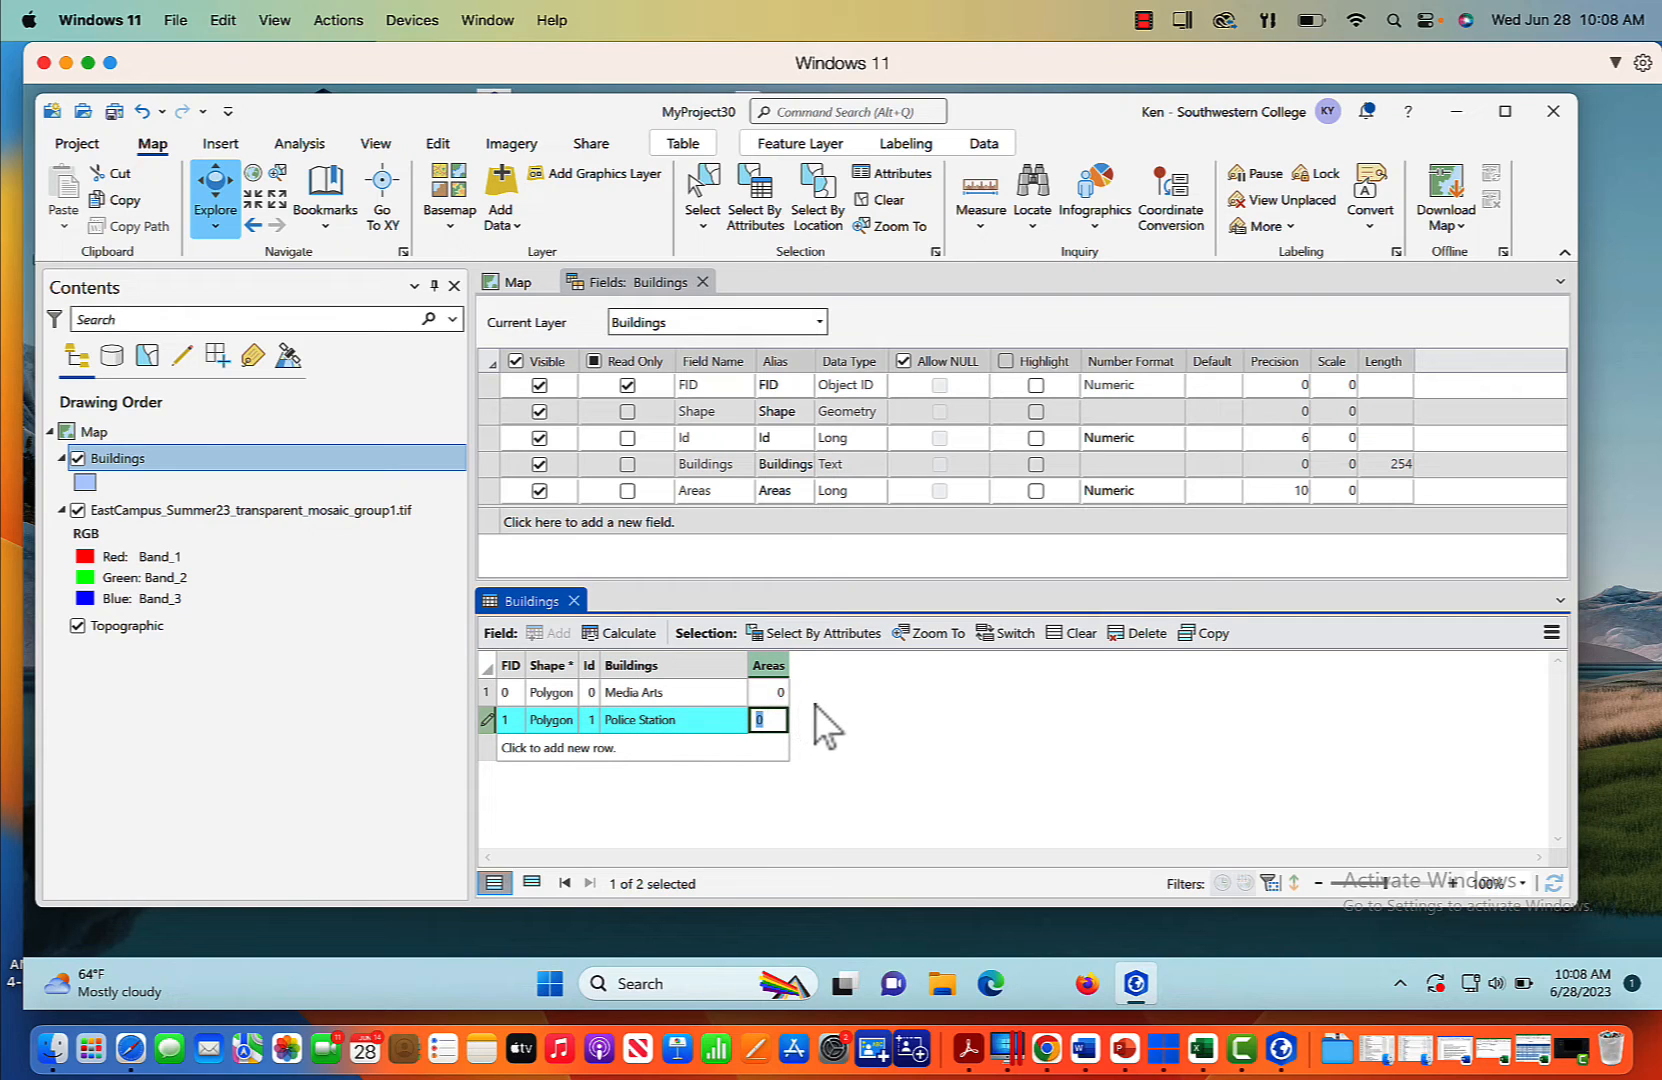
Step: Select both the Media Arts and Police Station records in the Buildings attribute table
click(701, 690)
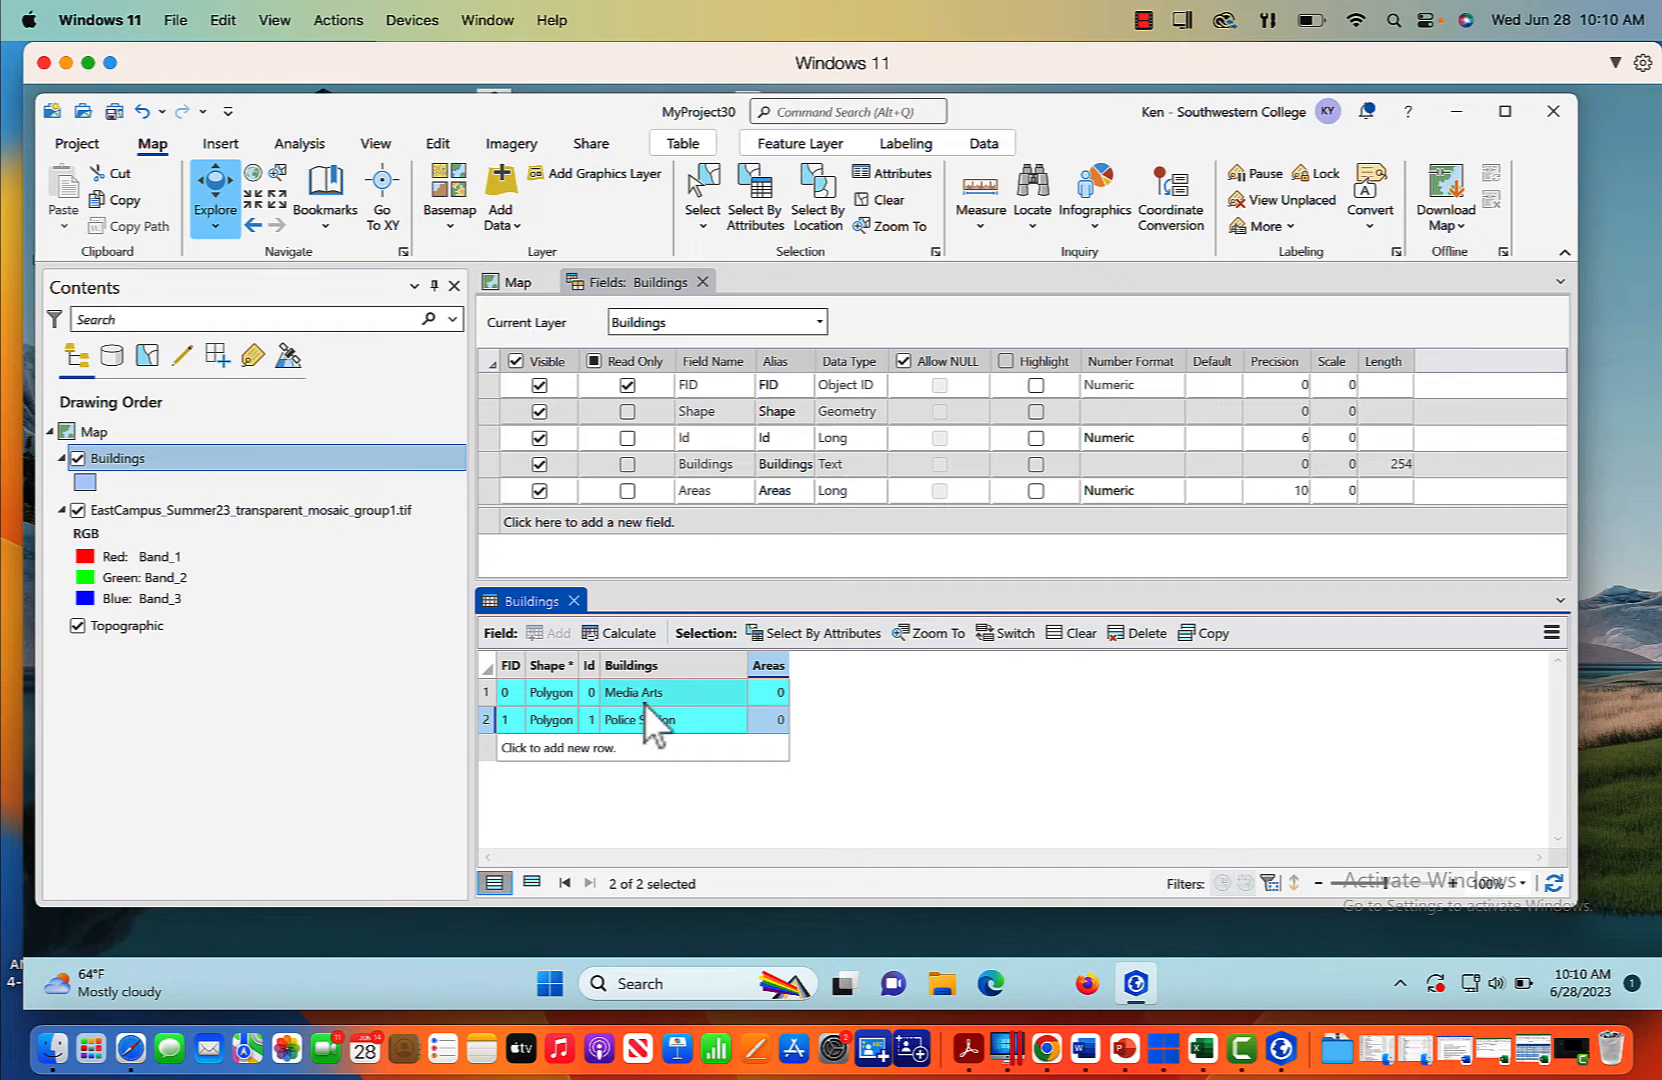
click(486, 692)
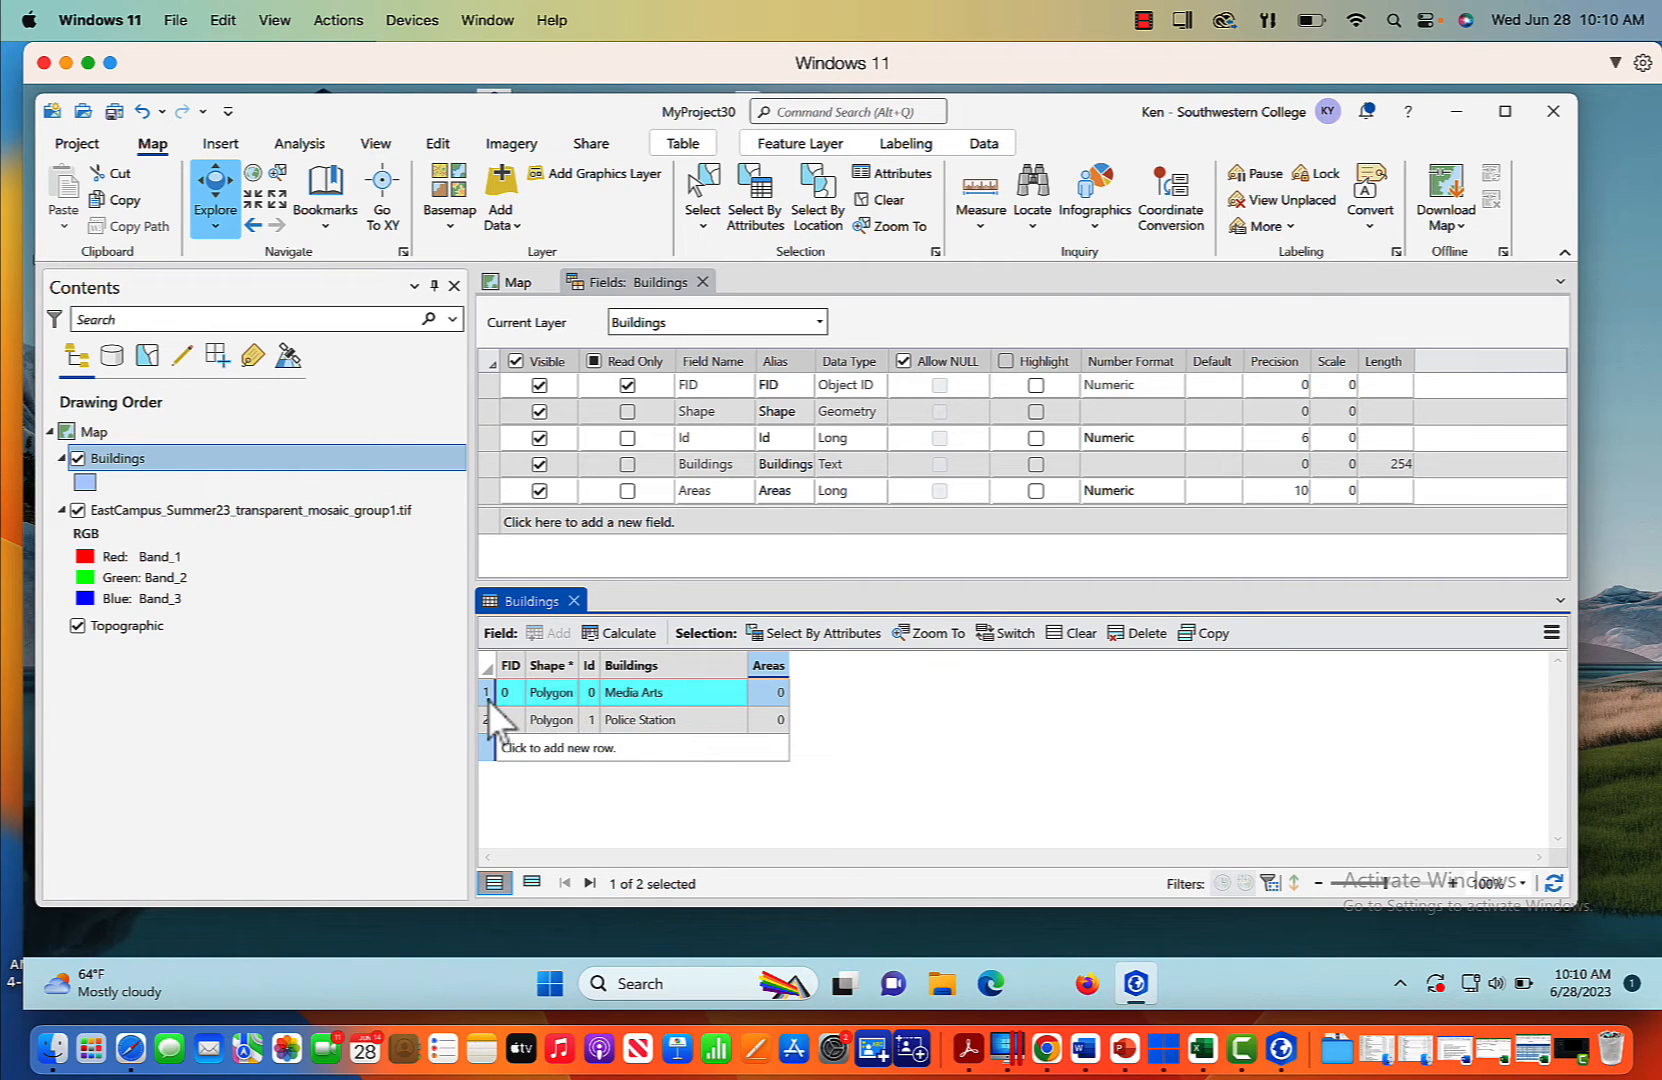
click(486, 720)
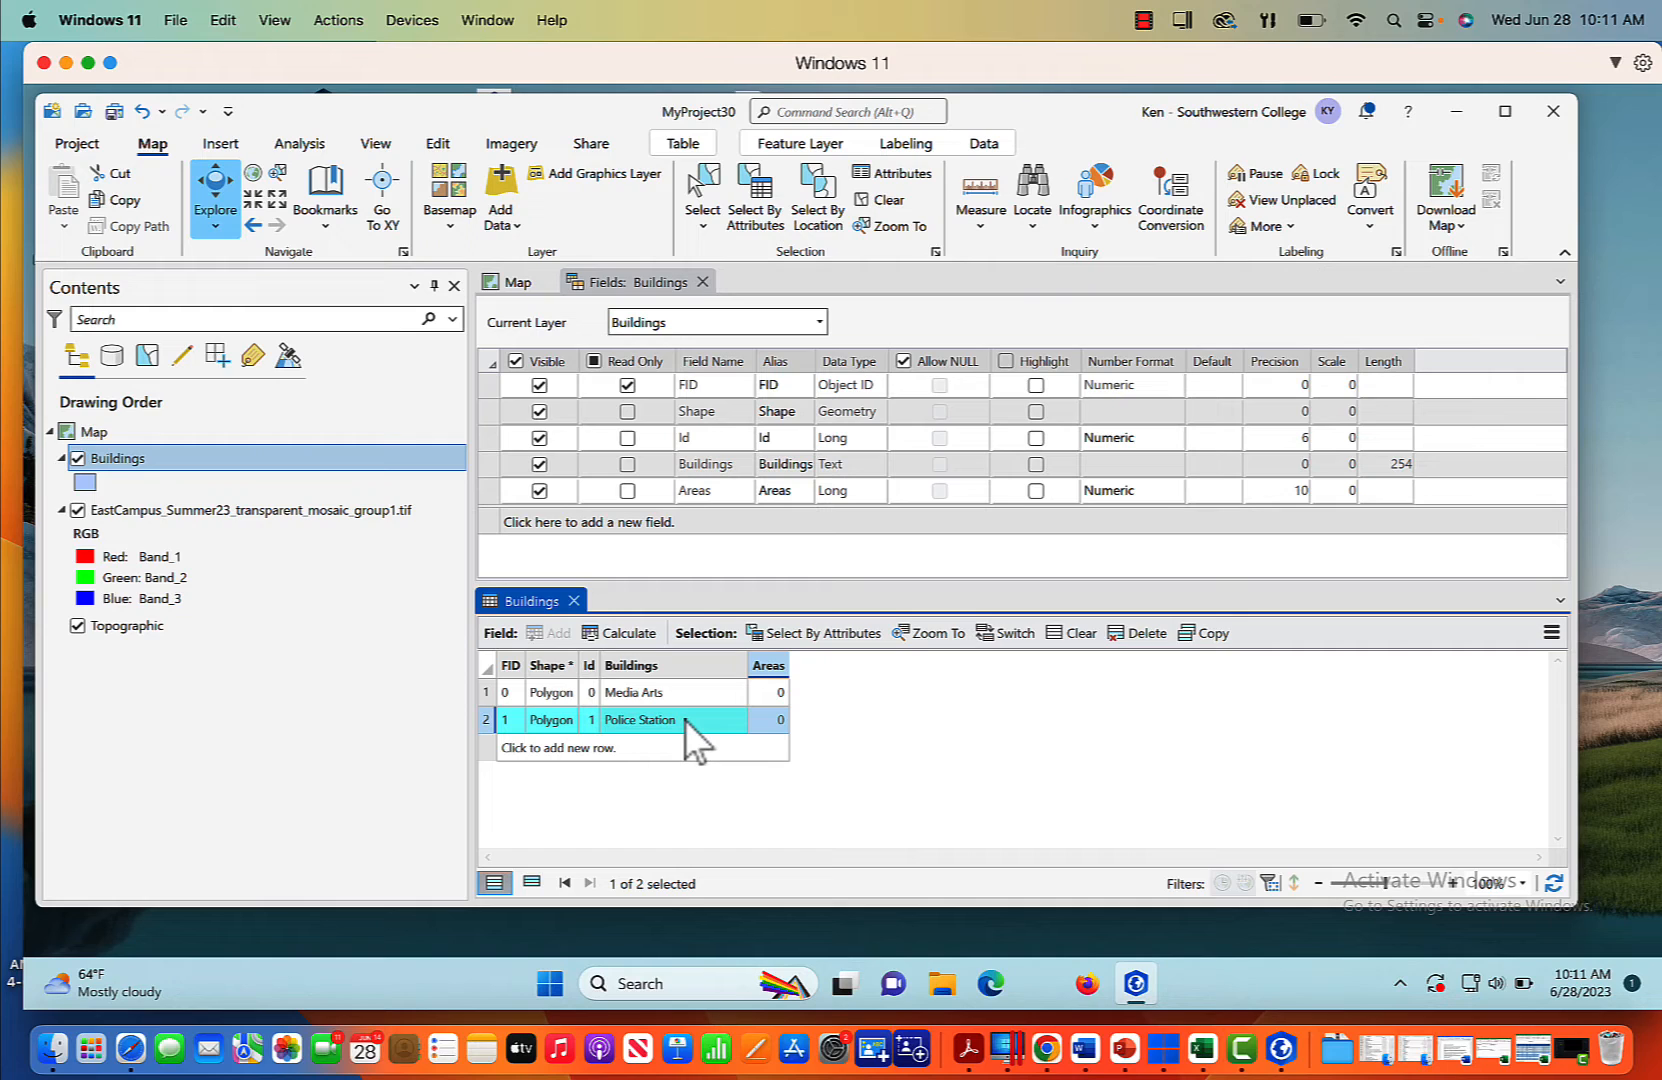
ctrl+click(486, 692)
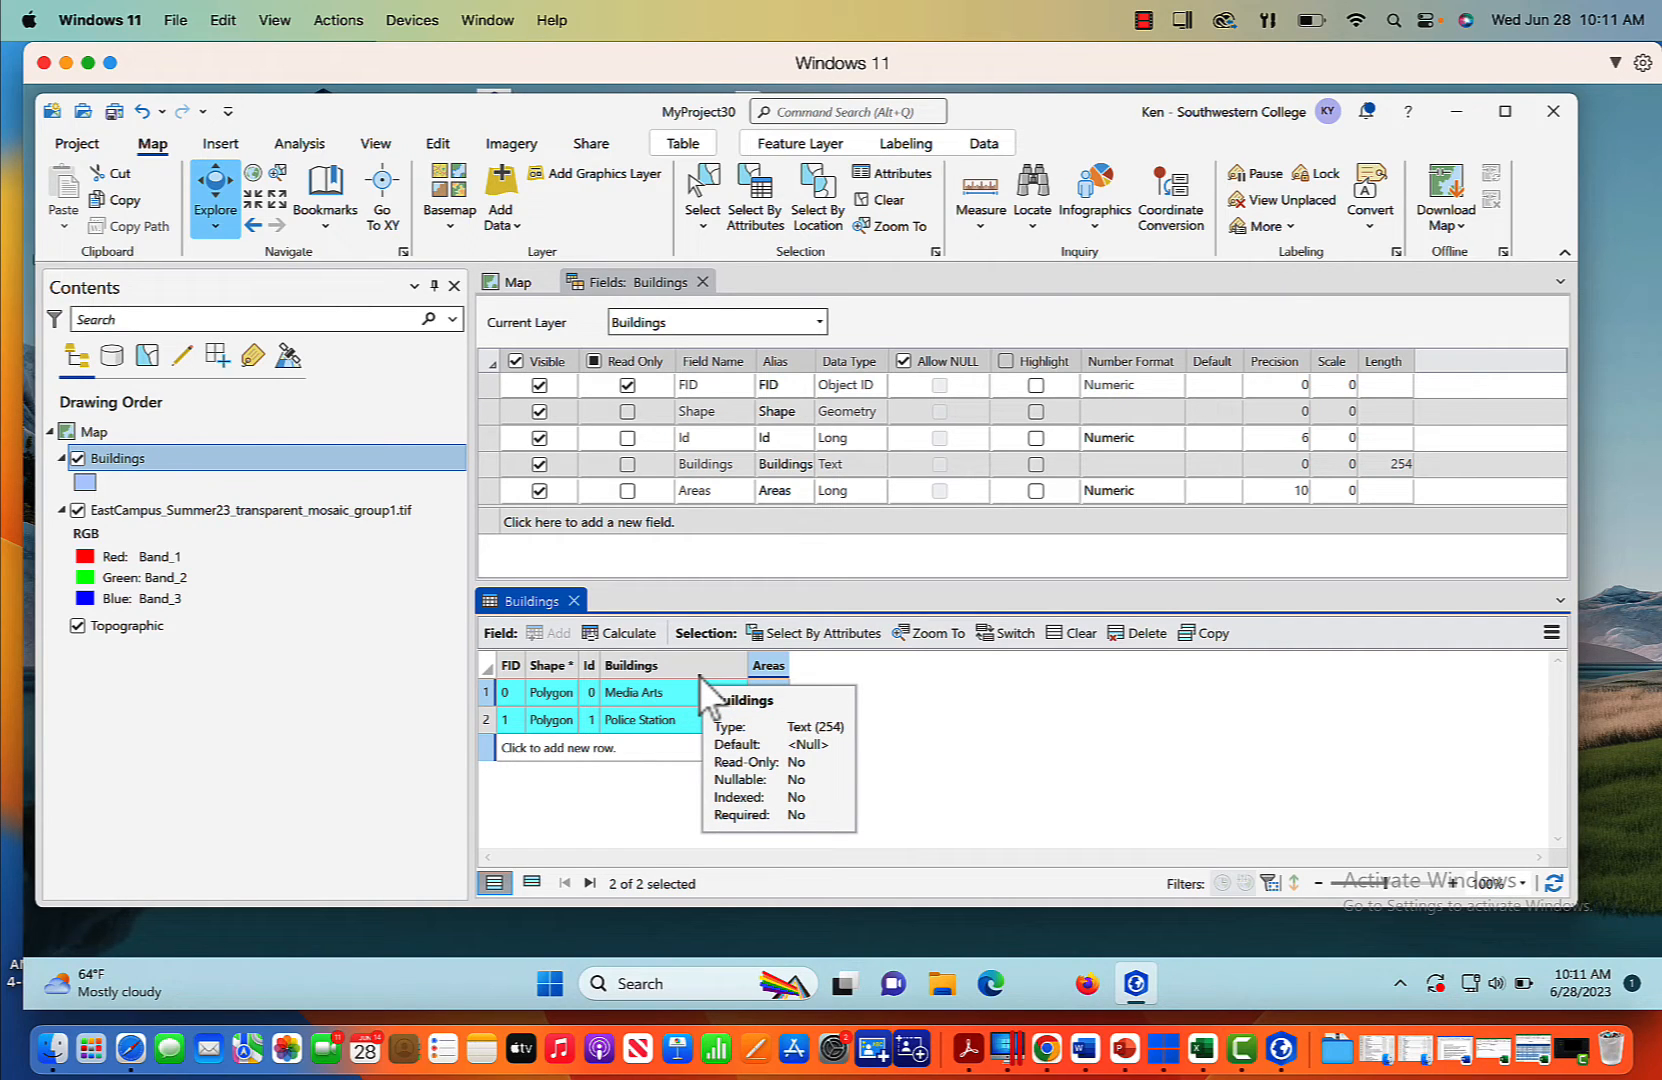
Step: Calculate geometry for the Areas field using the Area property, Square Meters as the unit and the current map's coordinate system
right_click(770, 665)
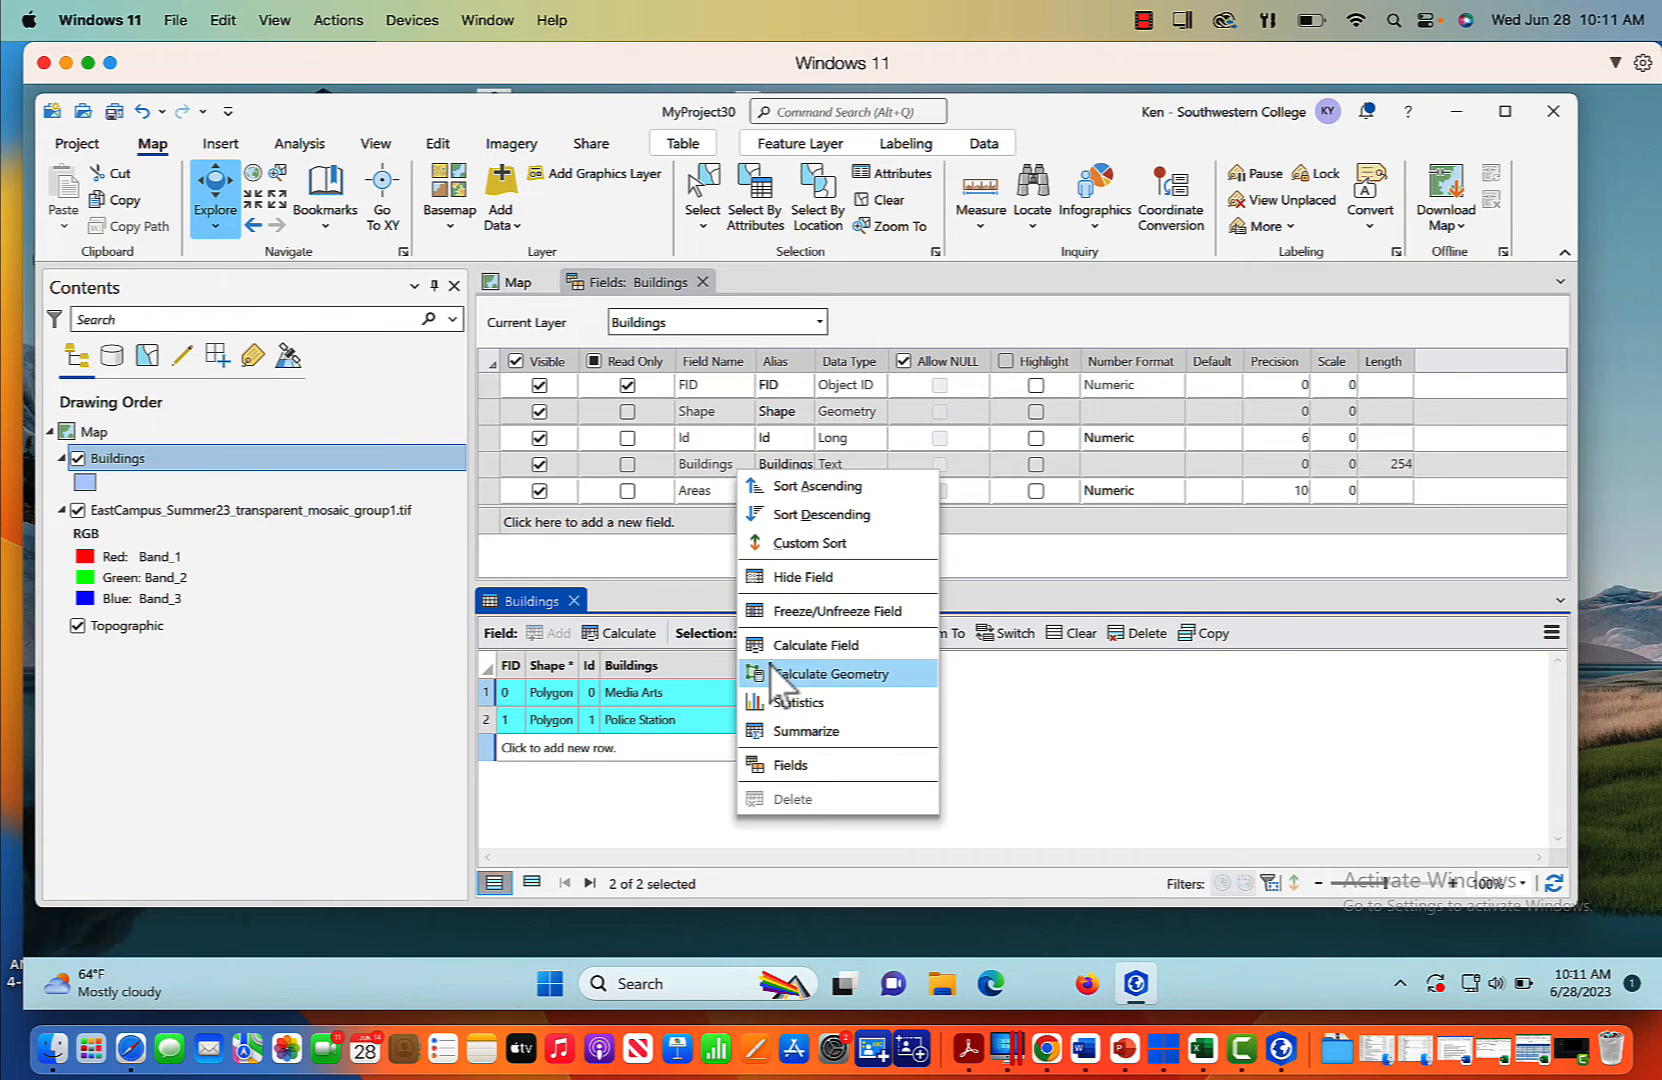
click(776, 673)
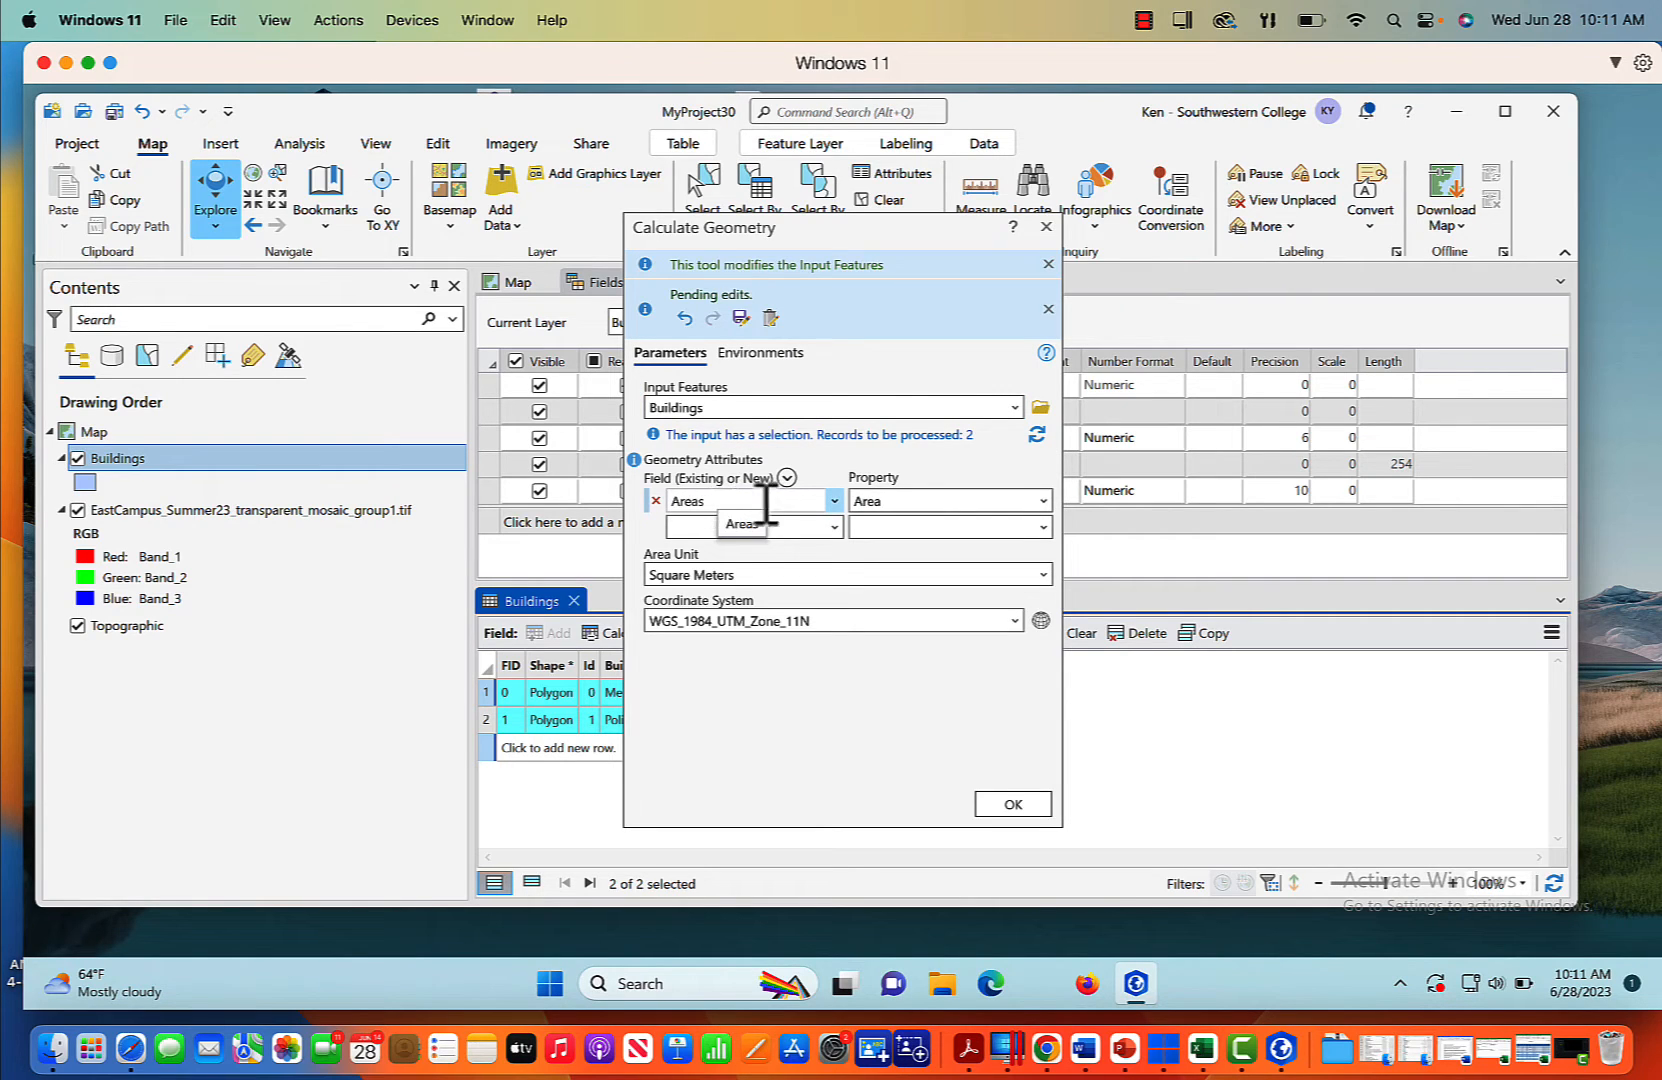
click(1044, 501)
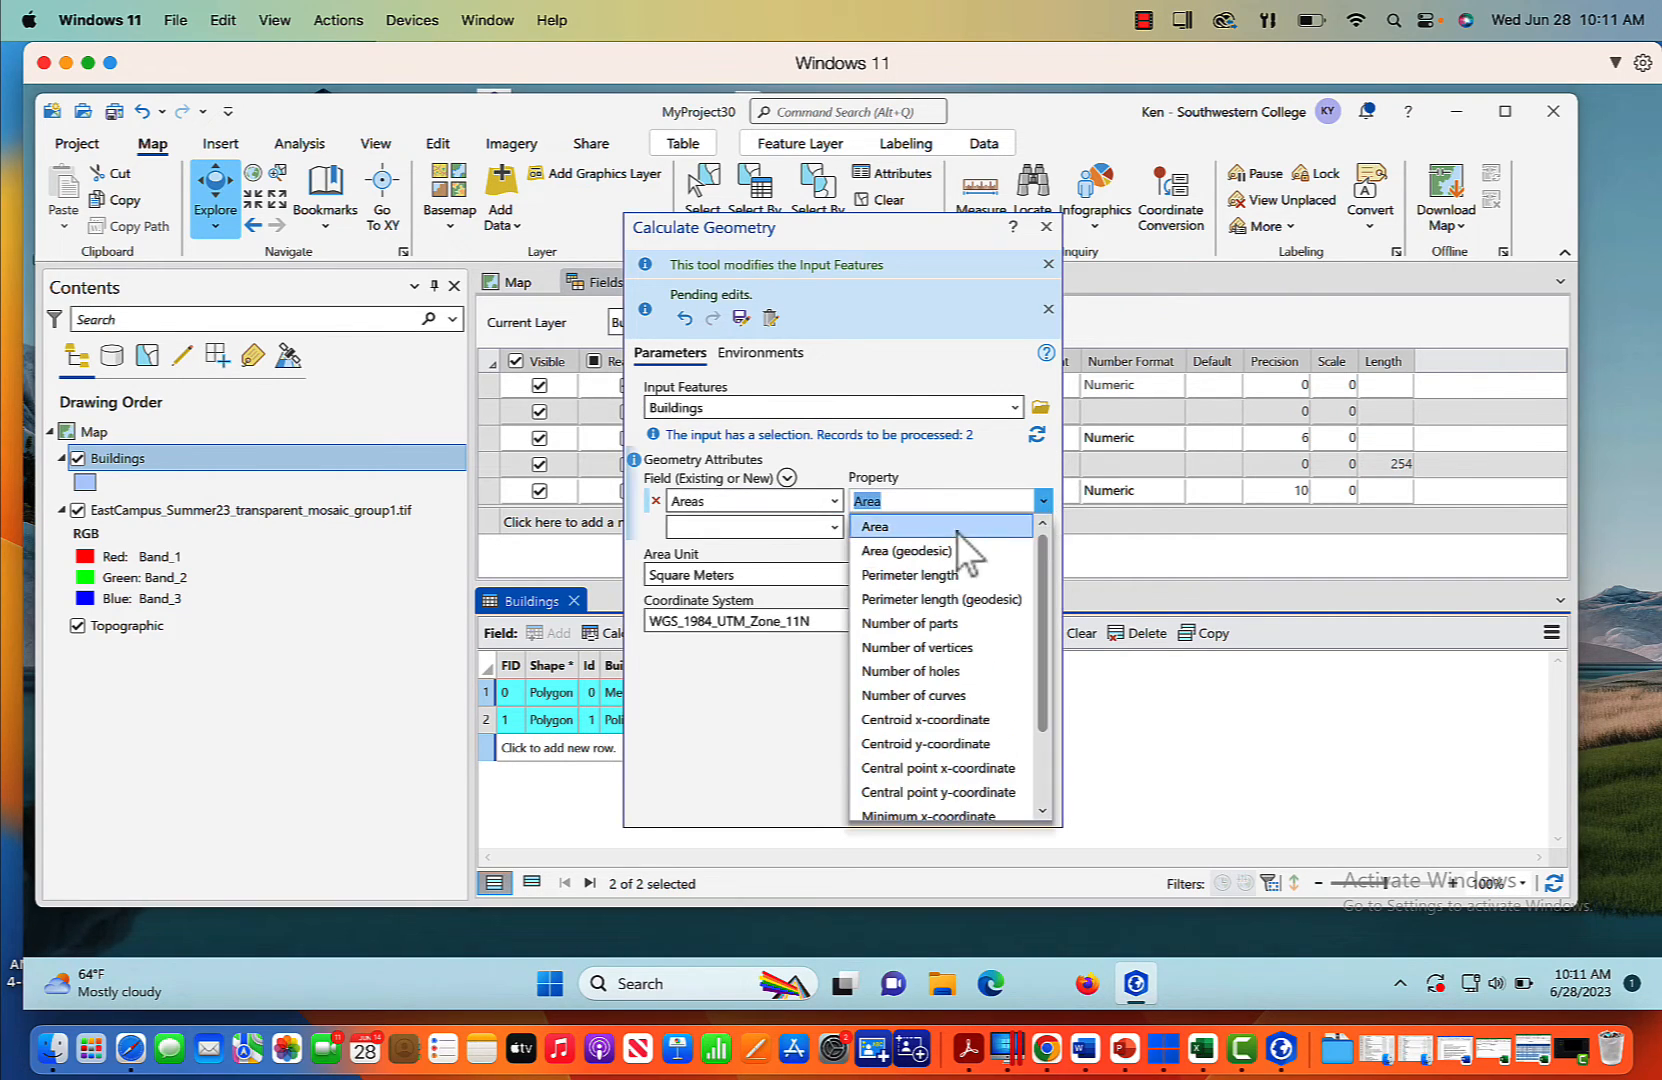
click(930, 527)
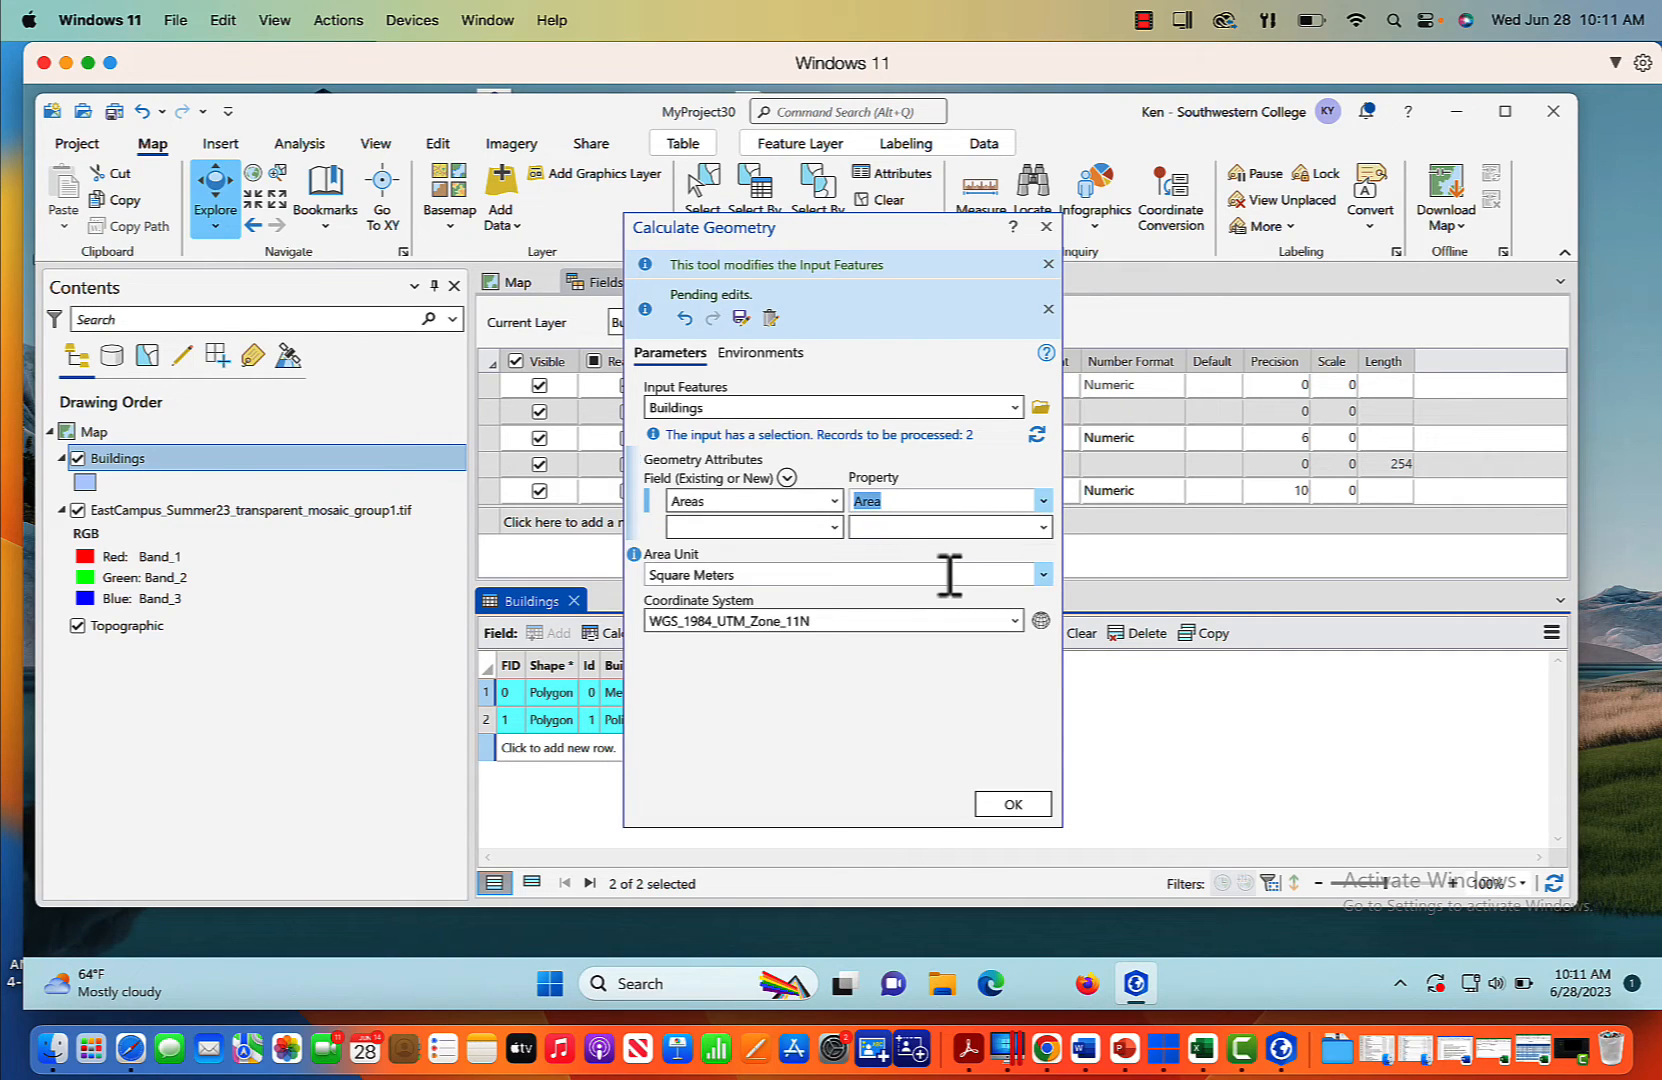
click(1042, 575)
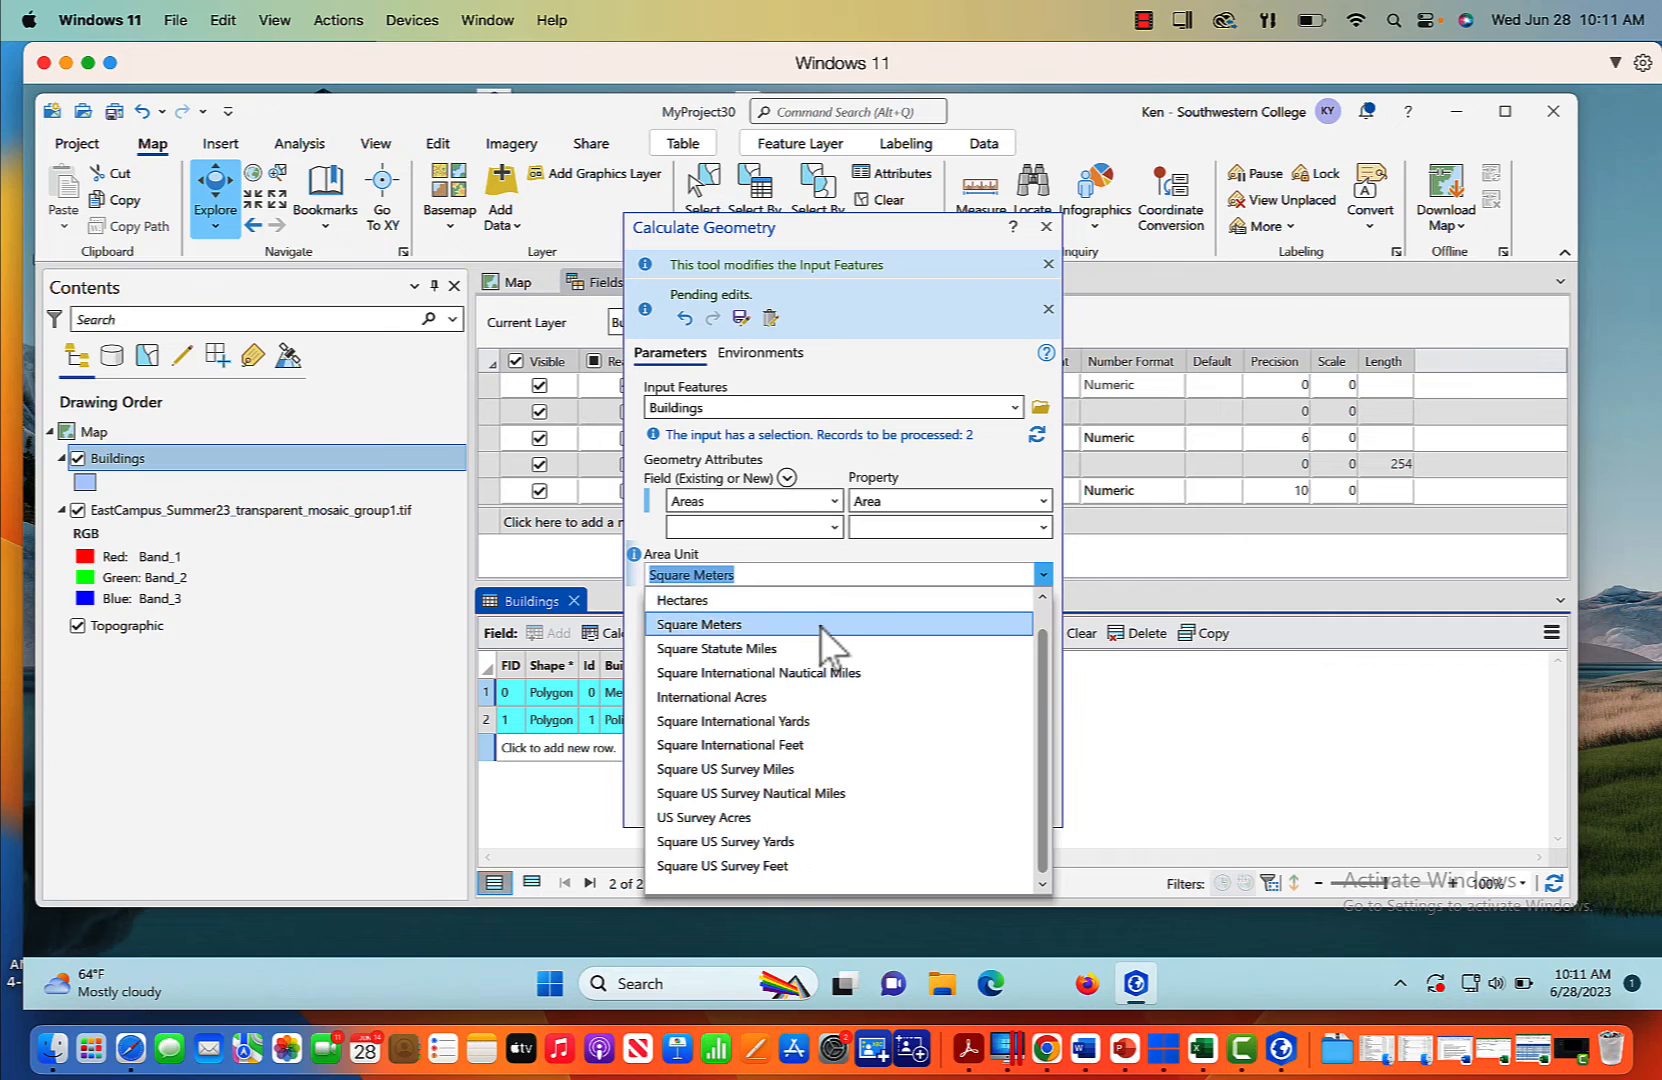
click(821, 626)
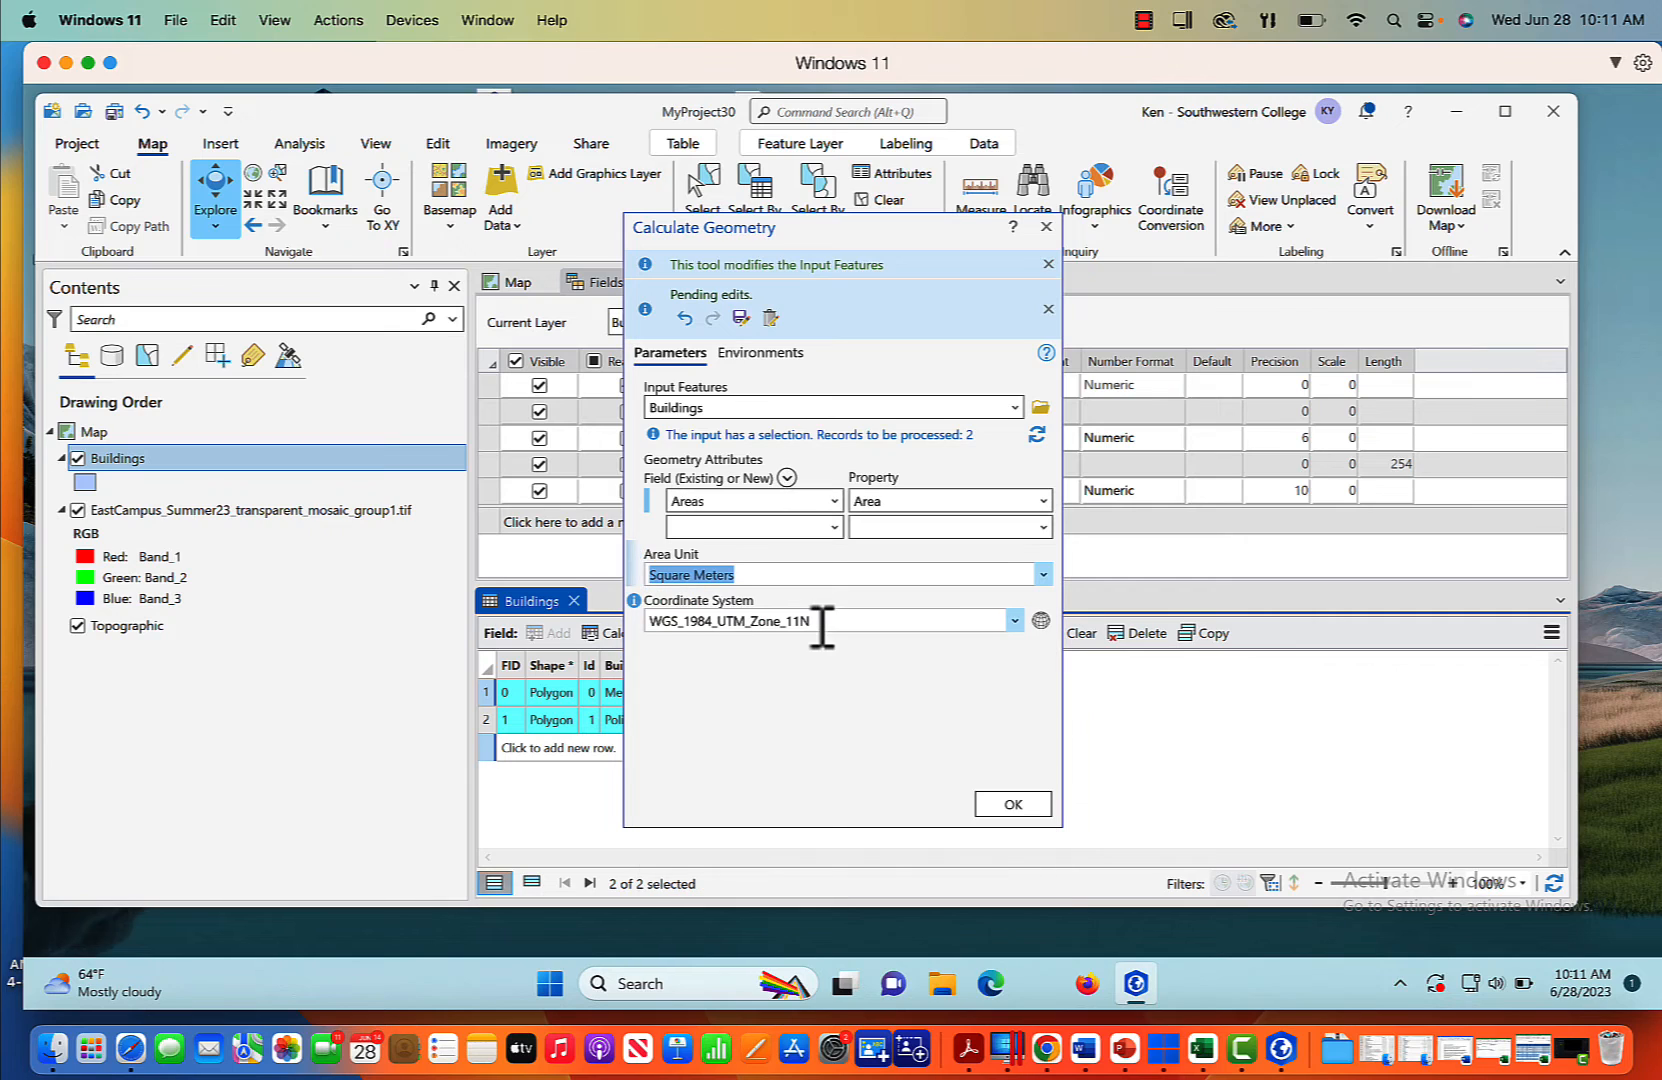
click(1014, 621)
click(868, 647)
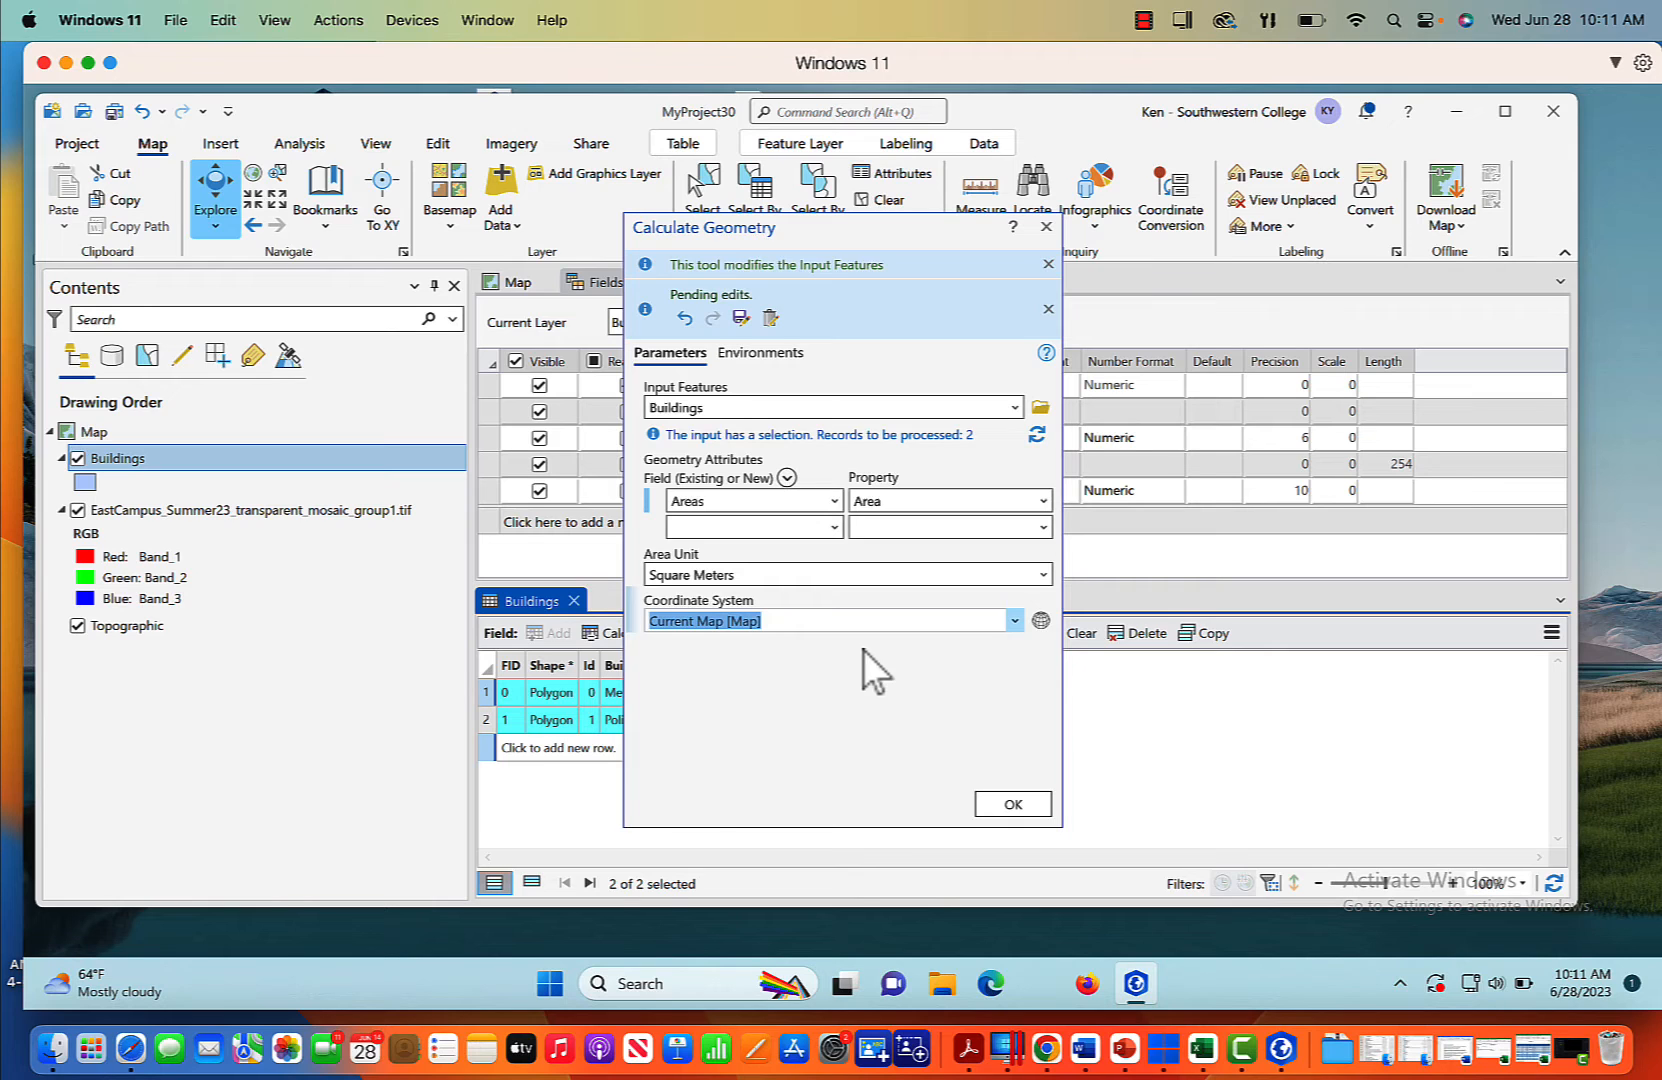
click(1009, 800)
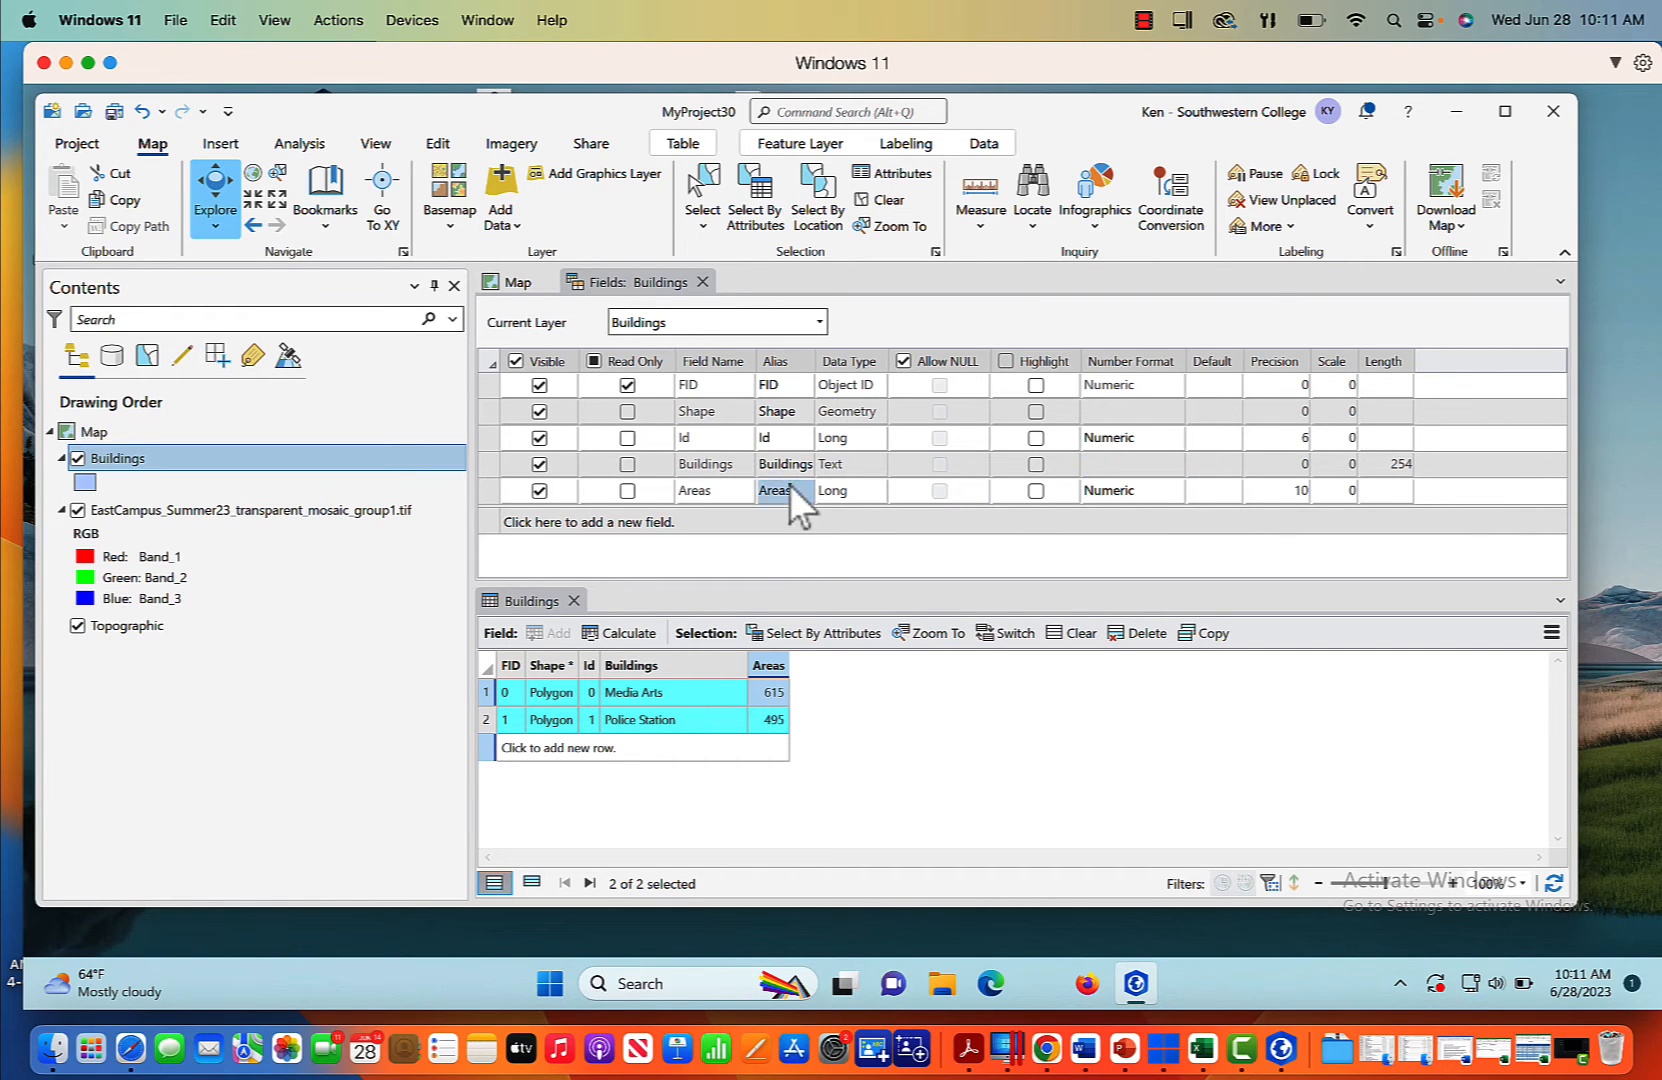
Step: Close the Fields view and save all edits to the Buildings layer
click(702, 282)
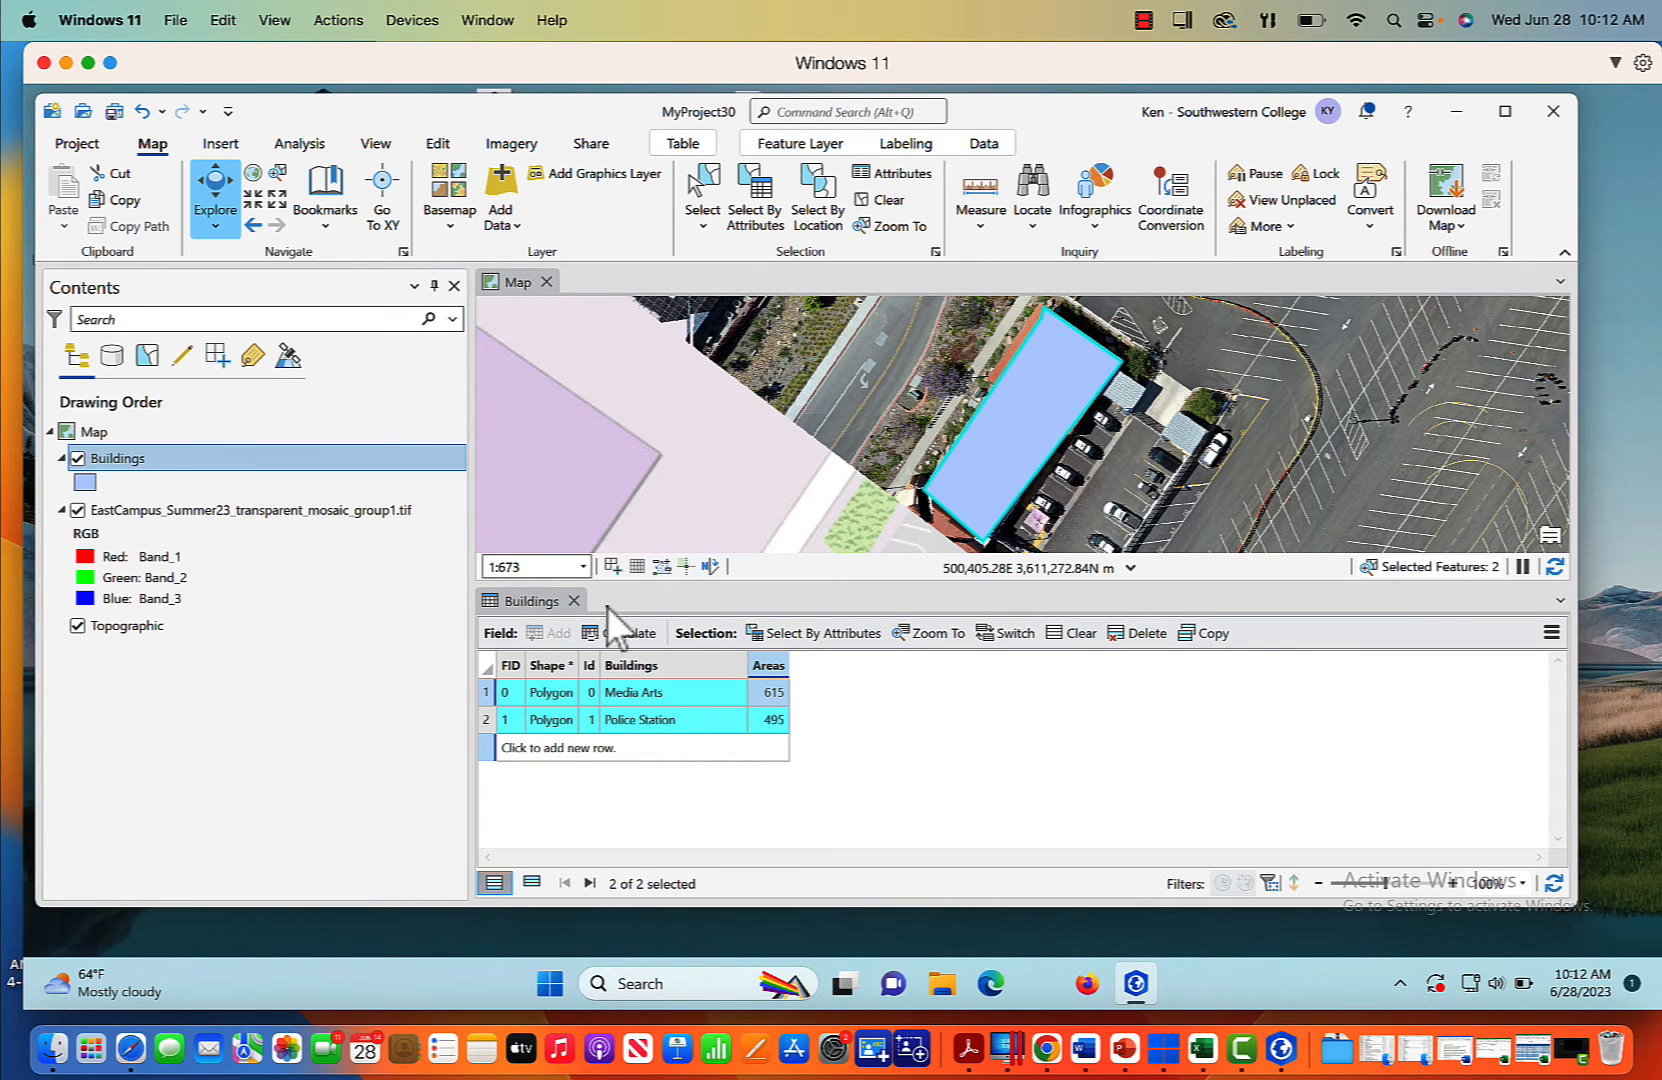
click(545, 601)
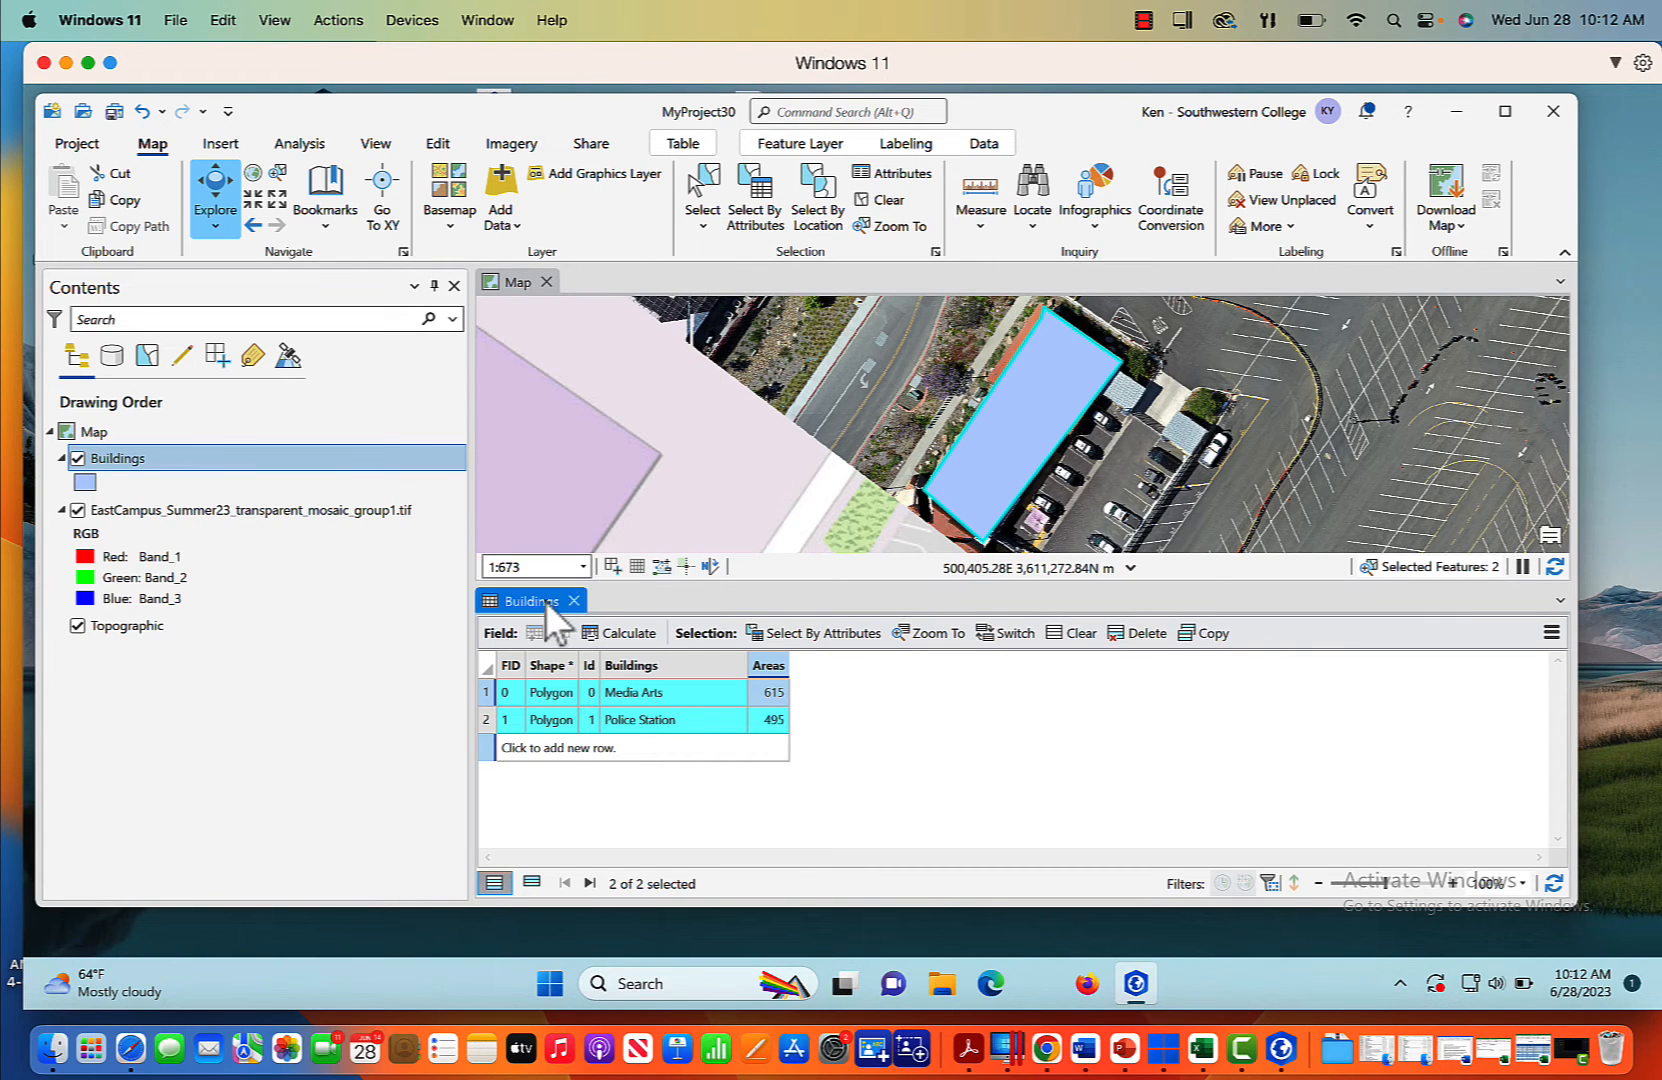
click(437, 144)
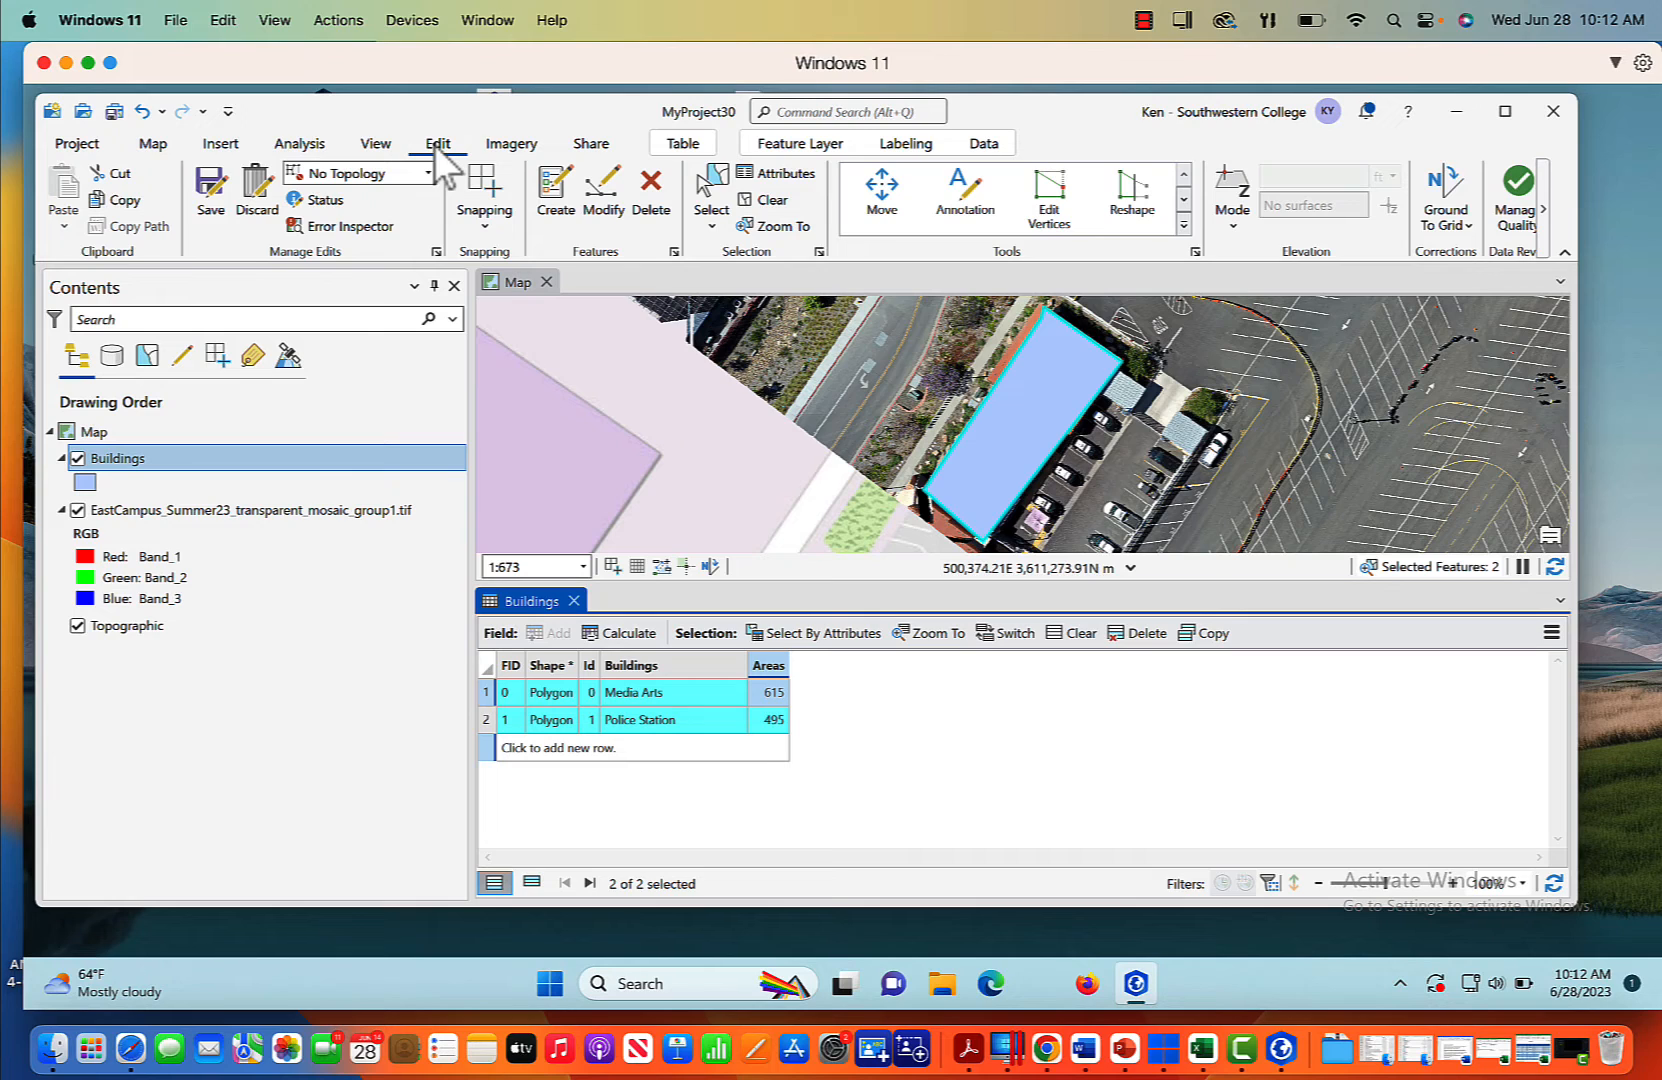
click(211, 190)
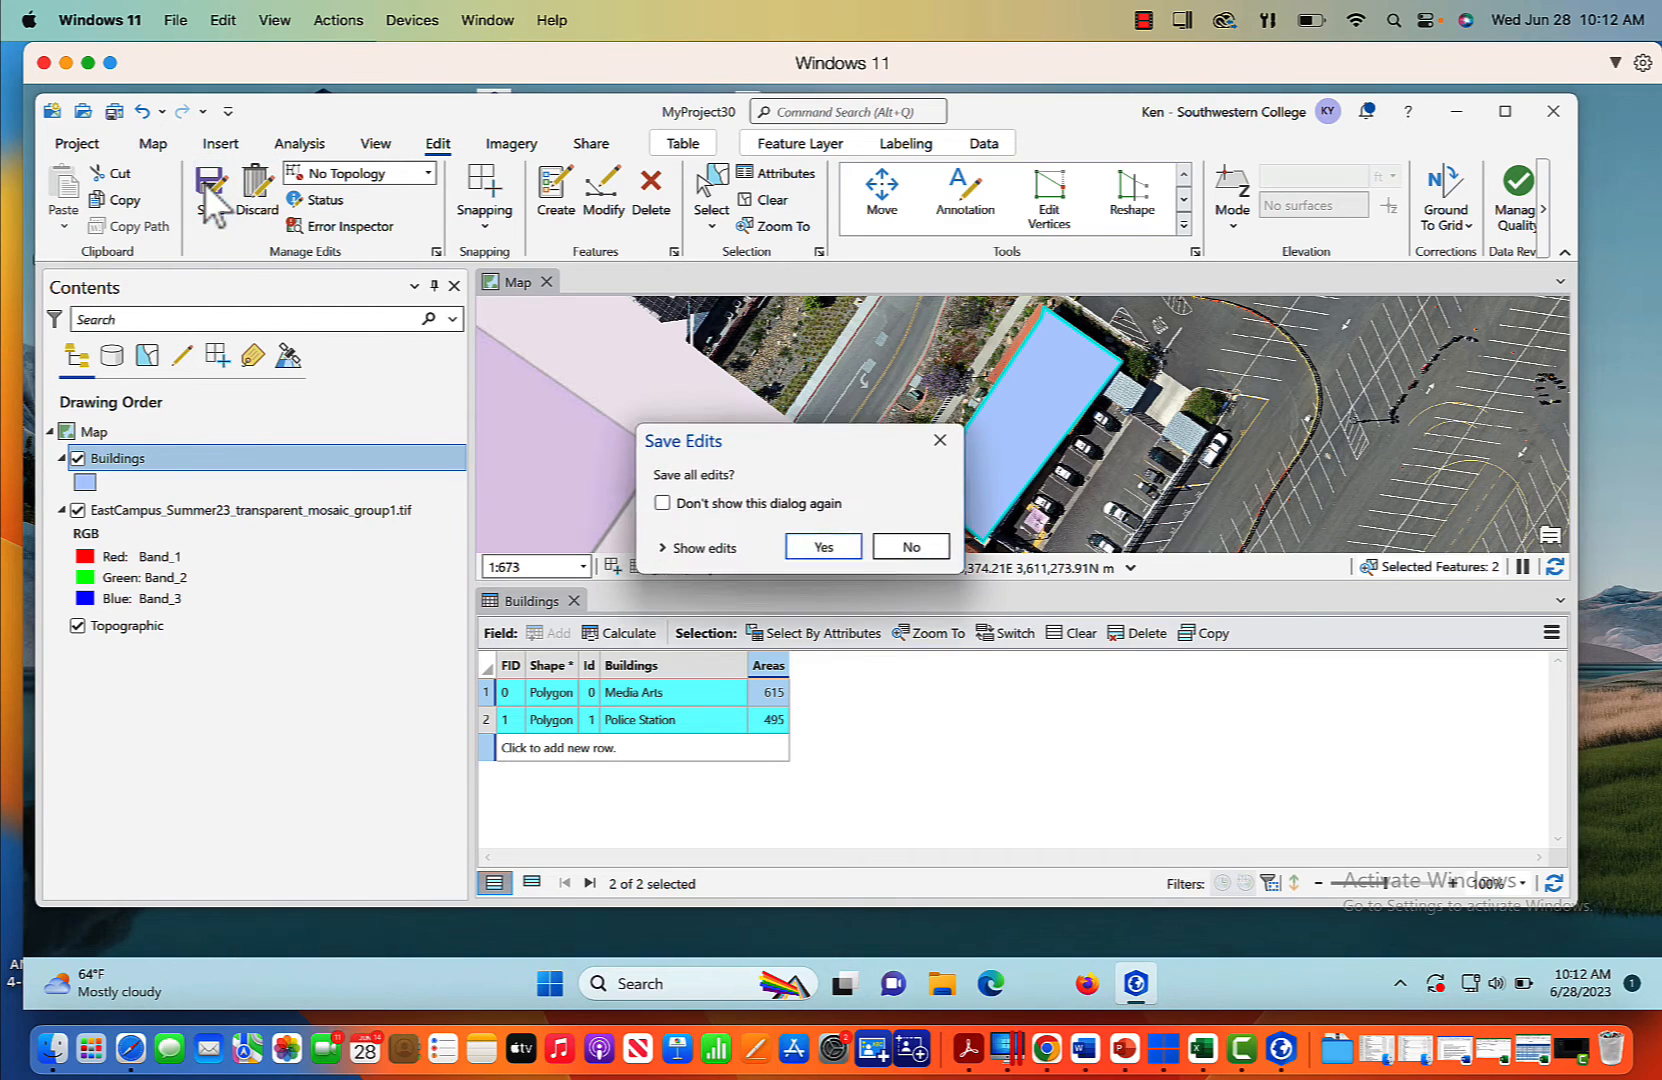
click(828, 548)
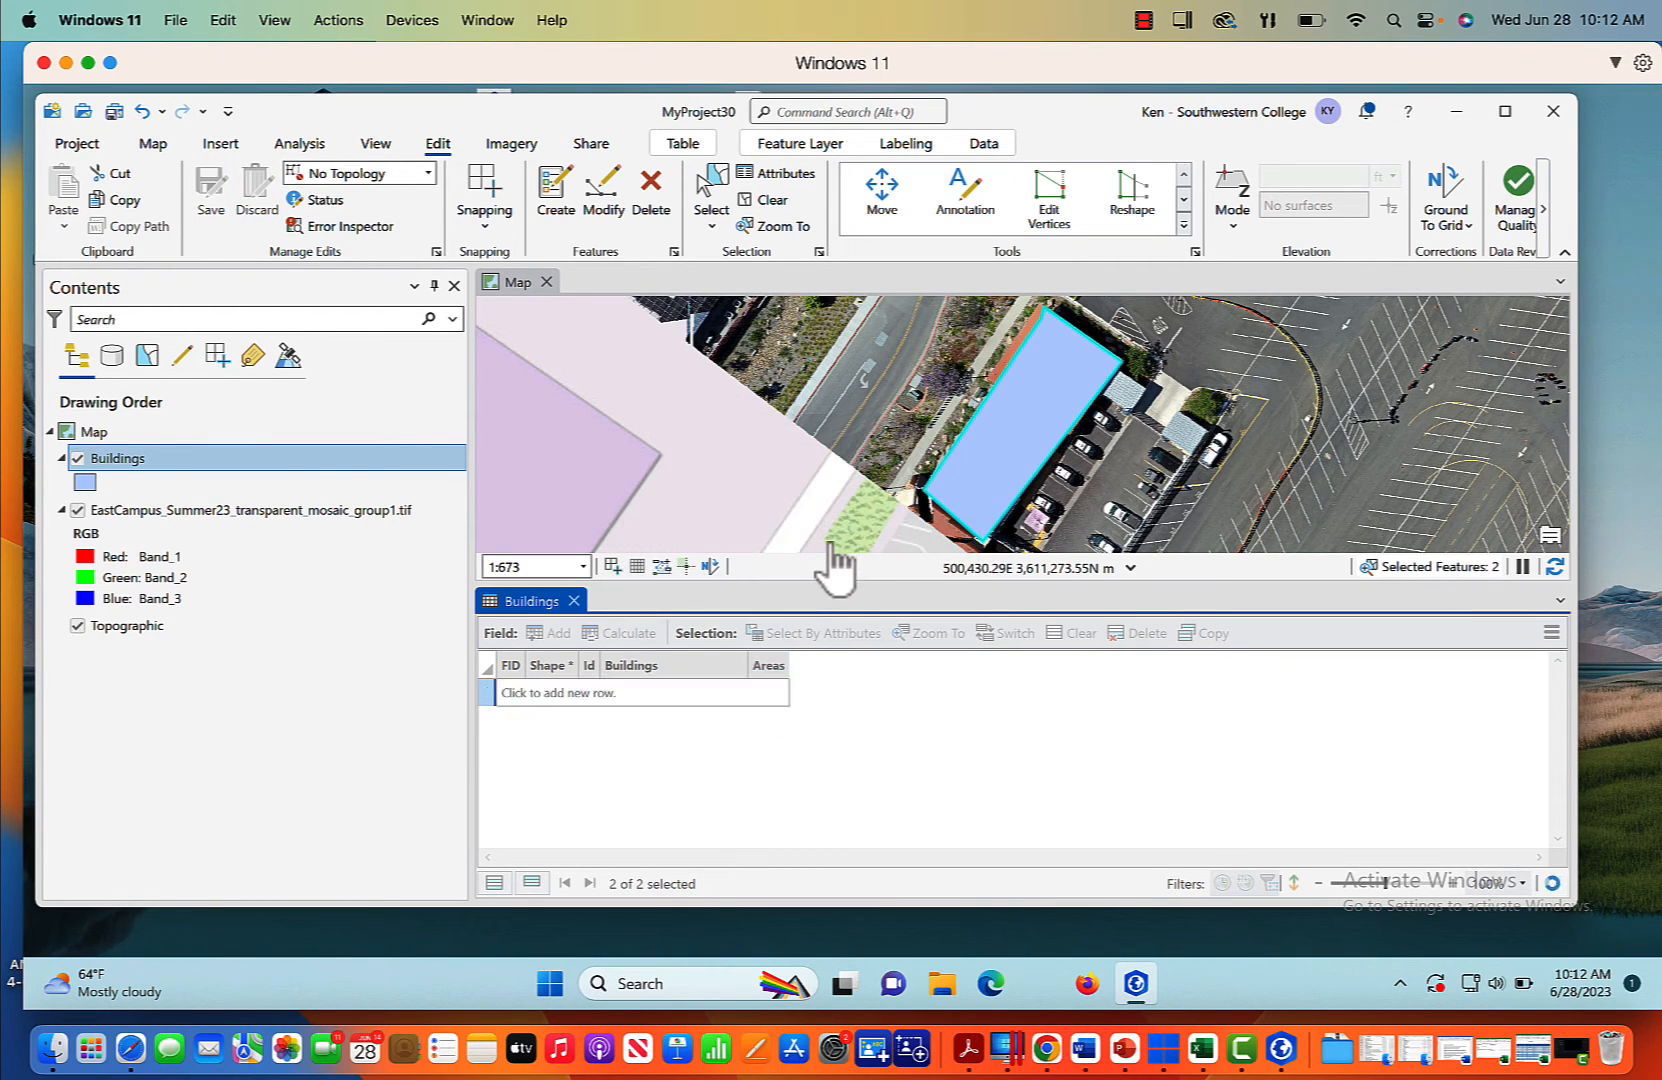
Step: Close and reopen the Buildings attribute table to review the saved names and areas, then close it again
click(573, 600)
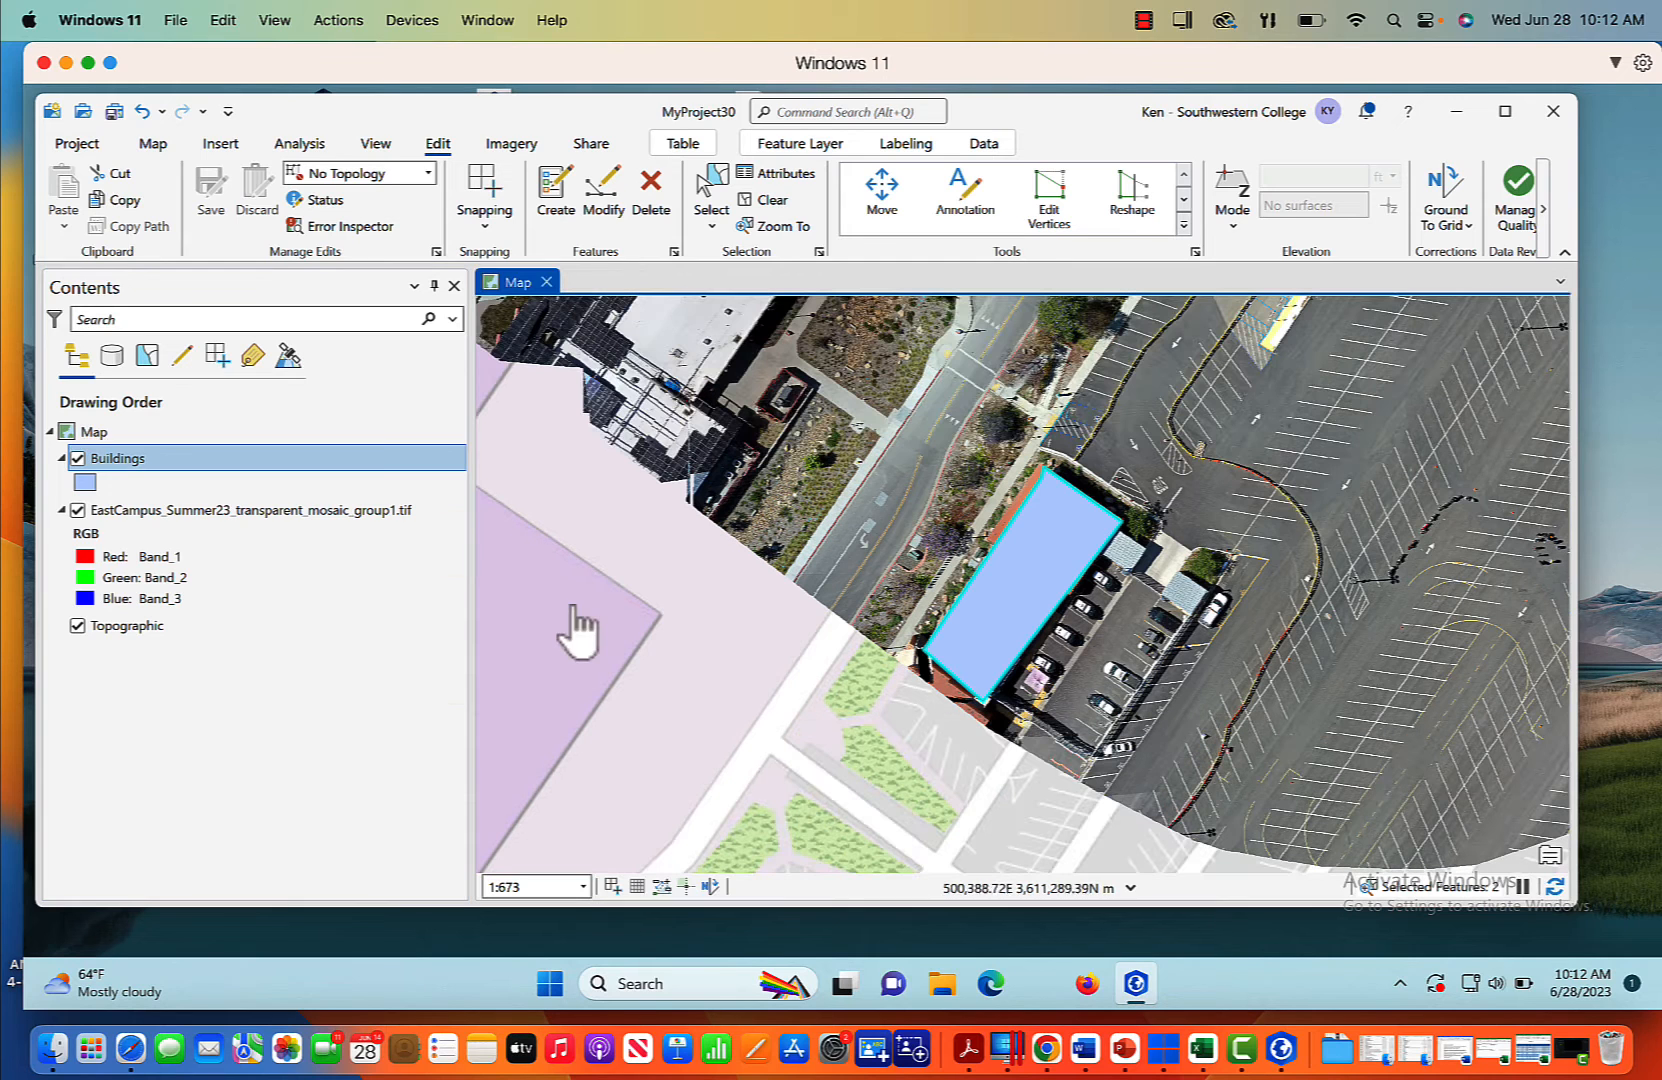
right_click(146, 460)
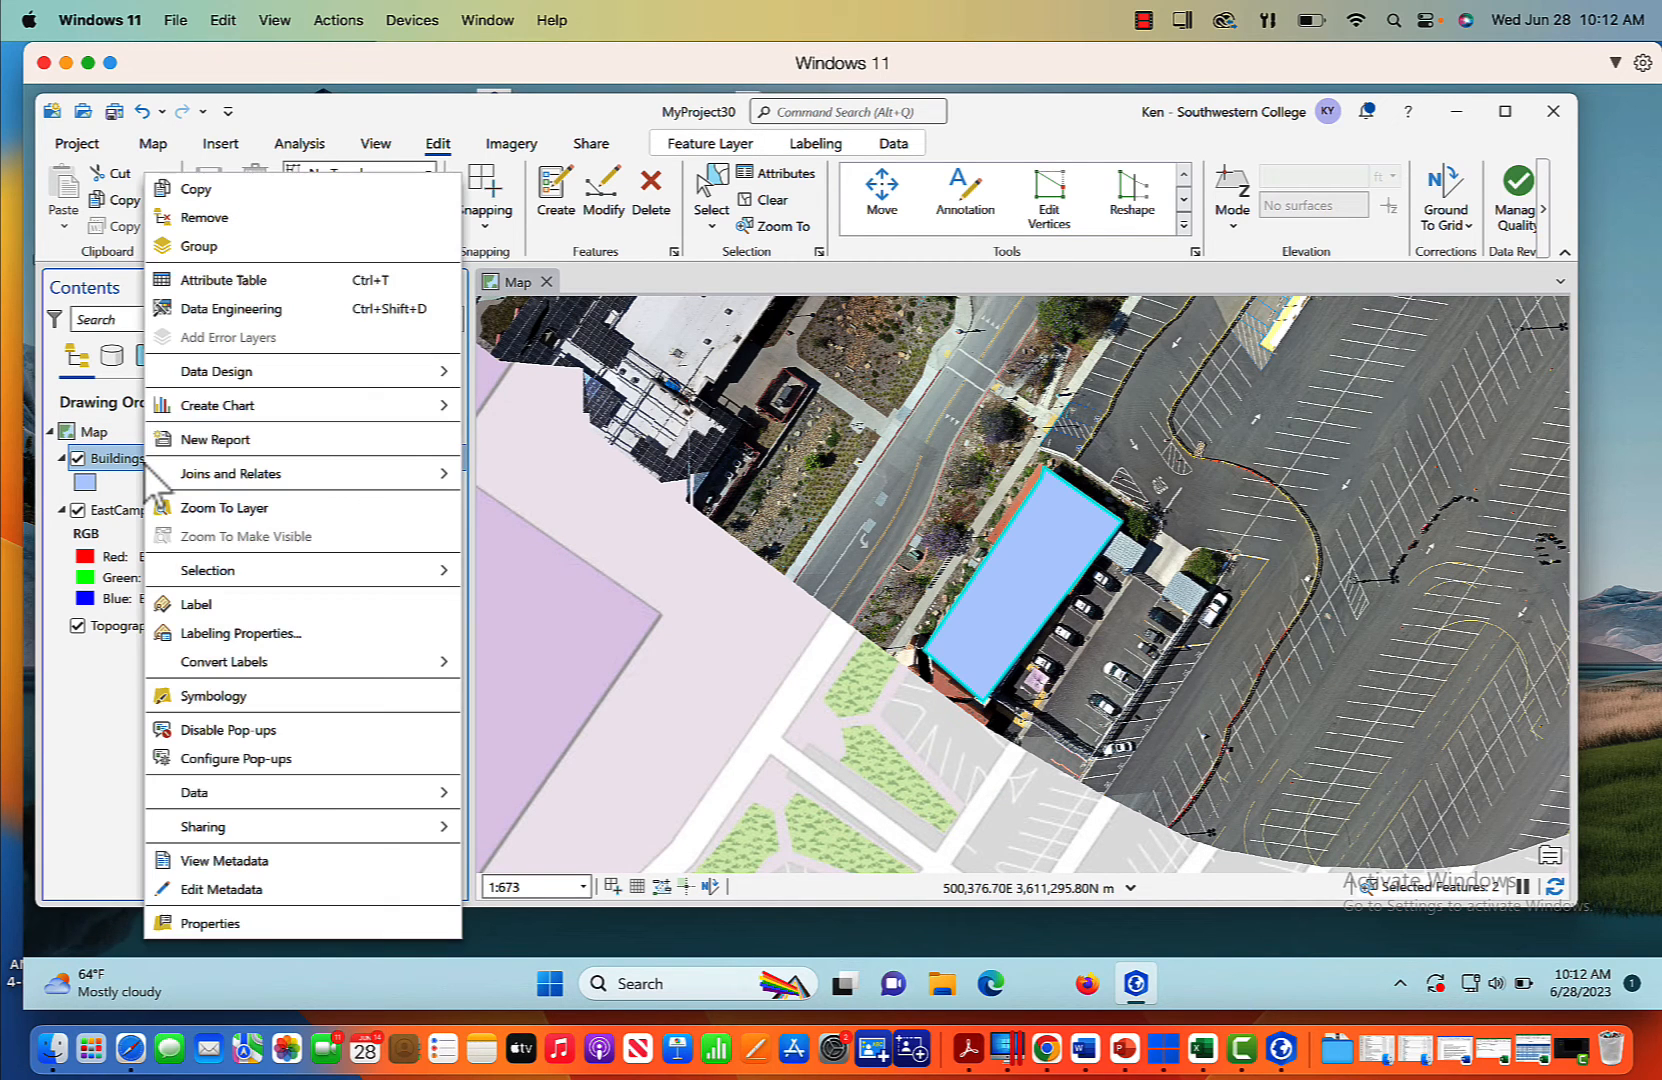
click(212, 284)
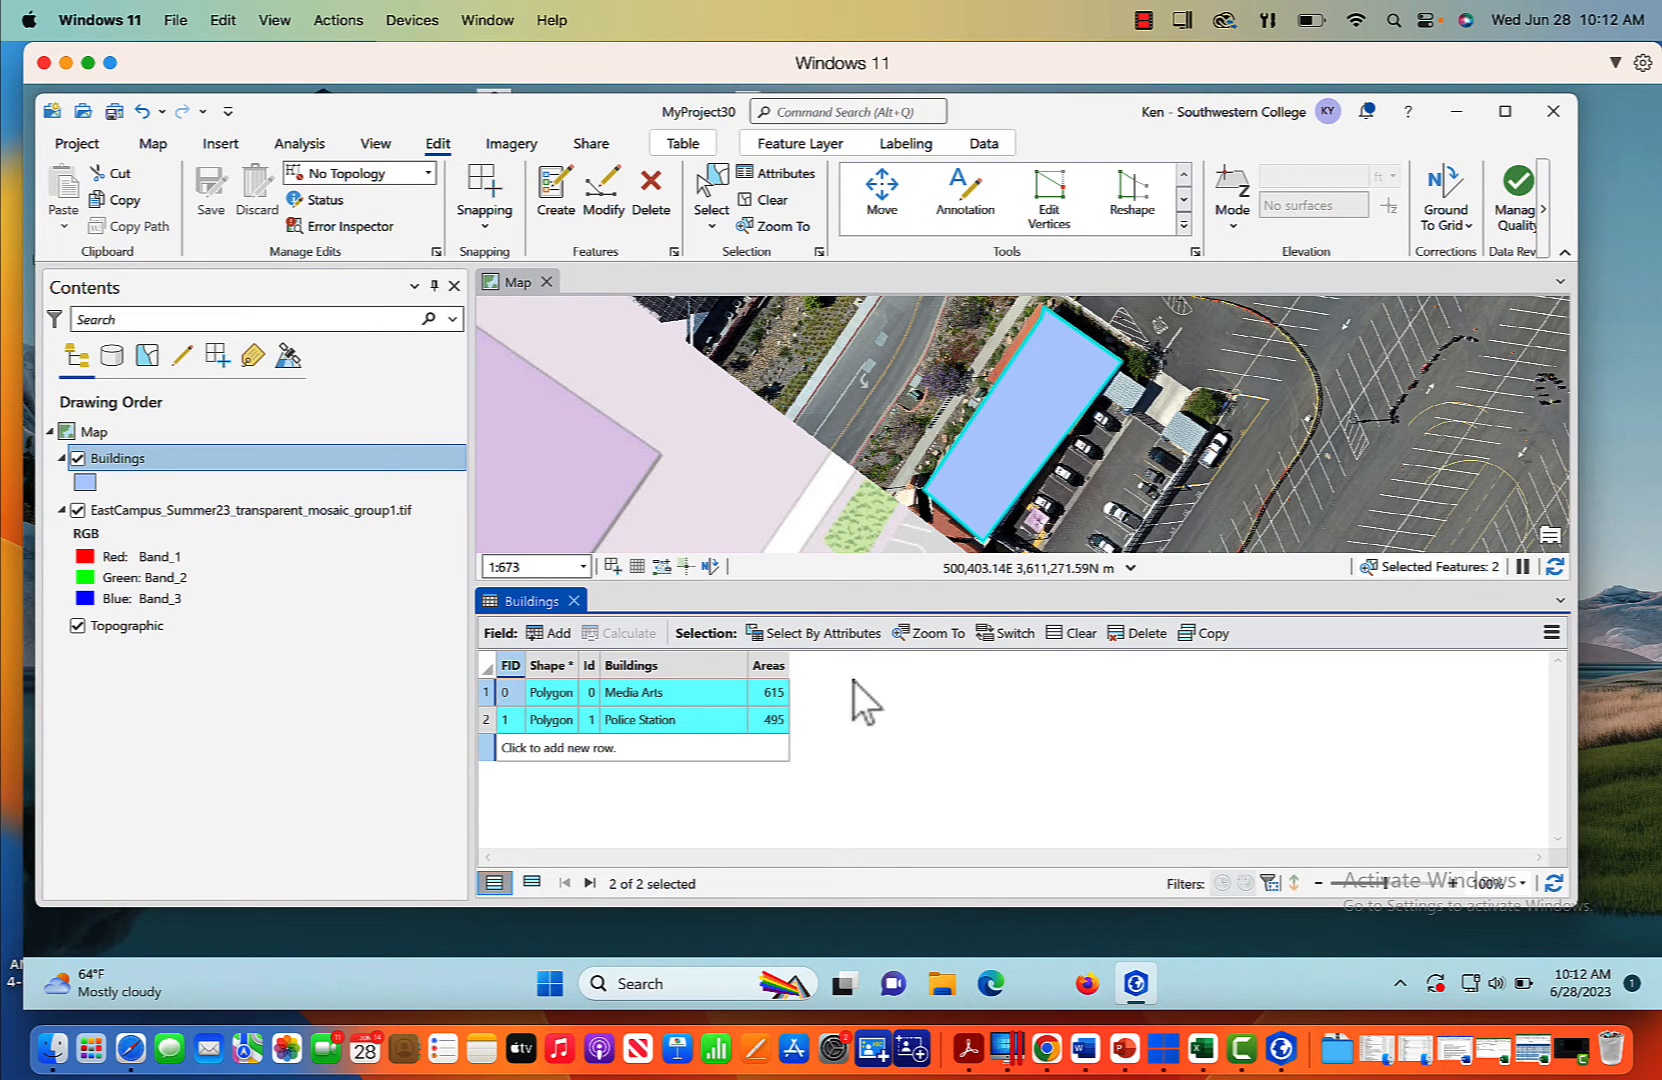
click(574, 601)
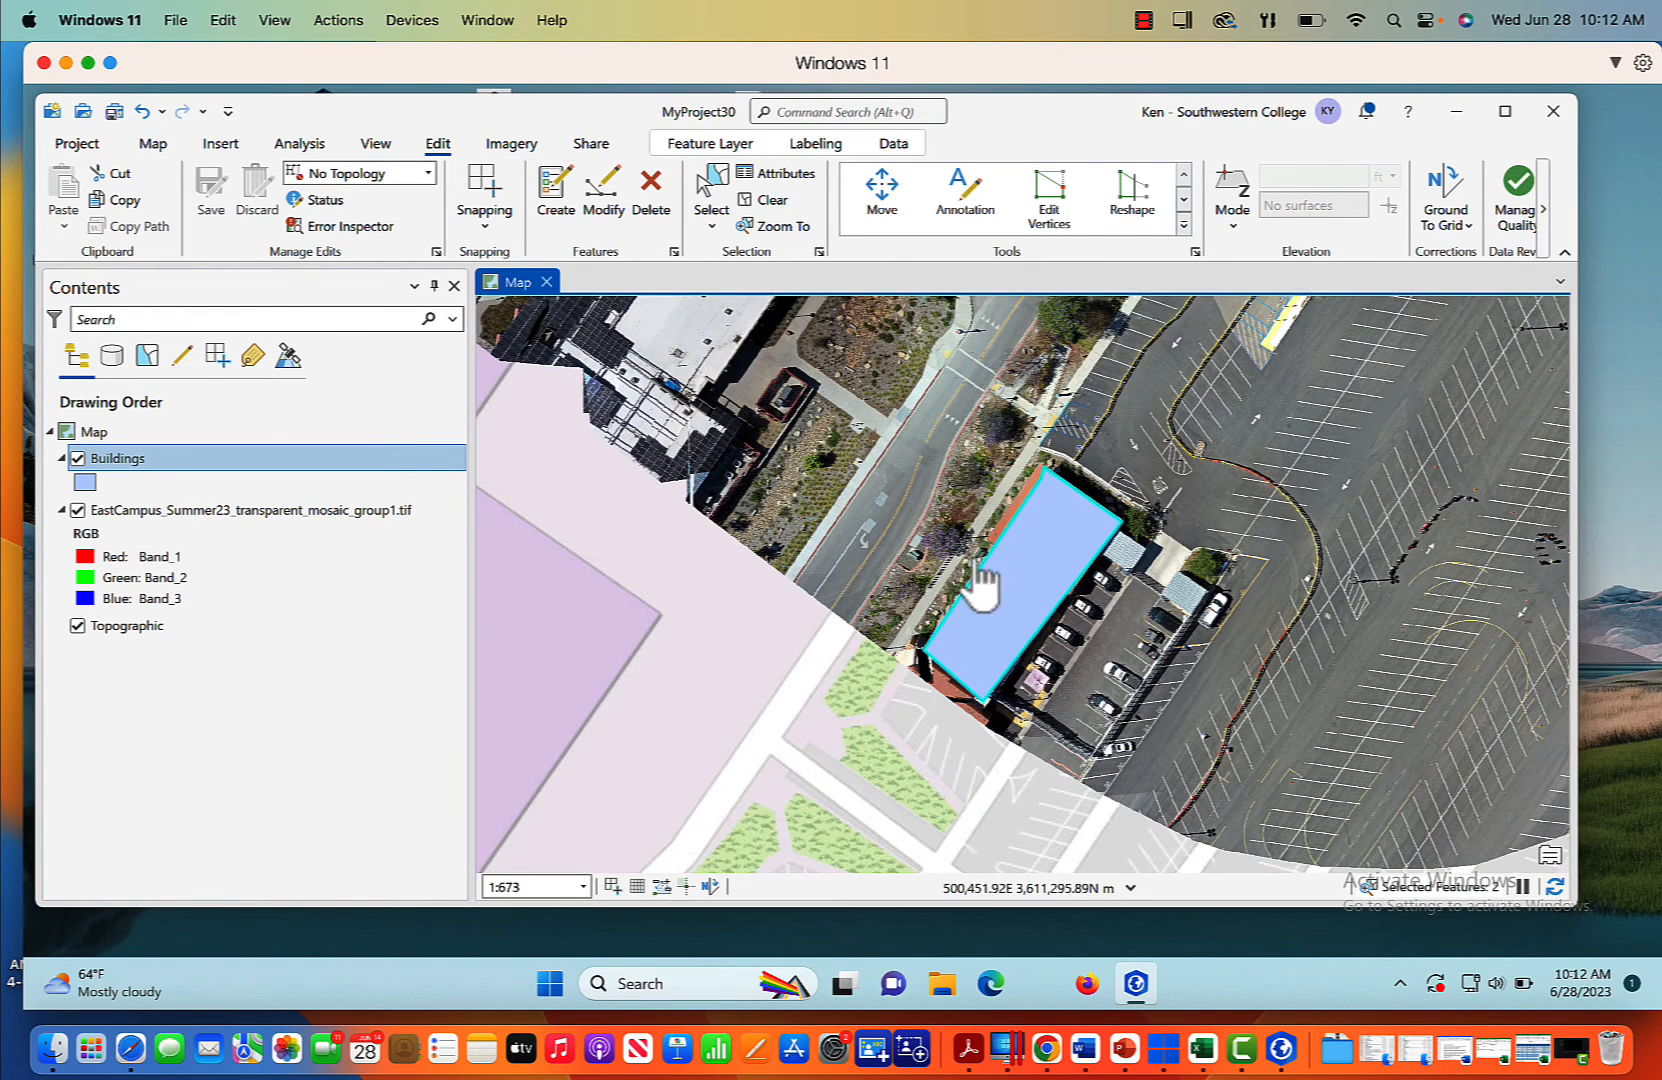
Step: Turn on labels for the Buildings layer with both digitized buildings in view on the map
click(163, 143)
click(272, 200)
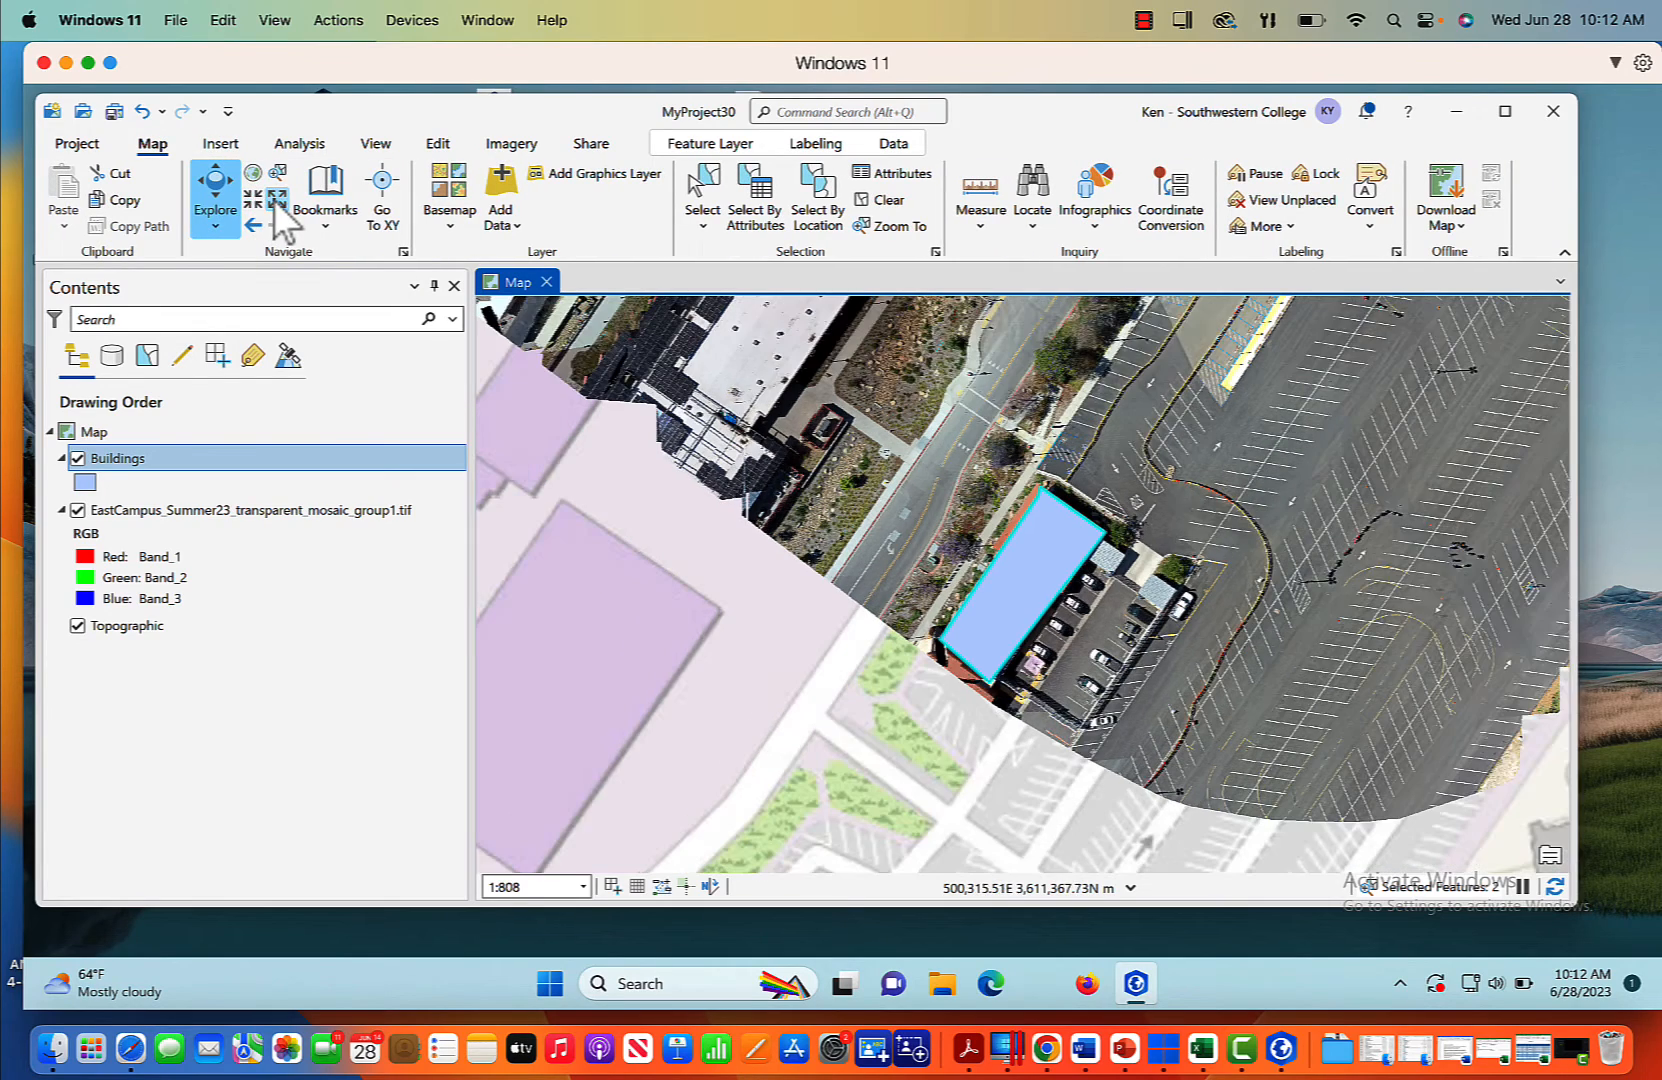
click(262, 199)
click(262, 199)
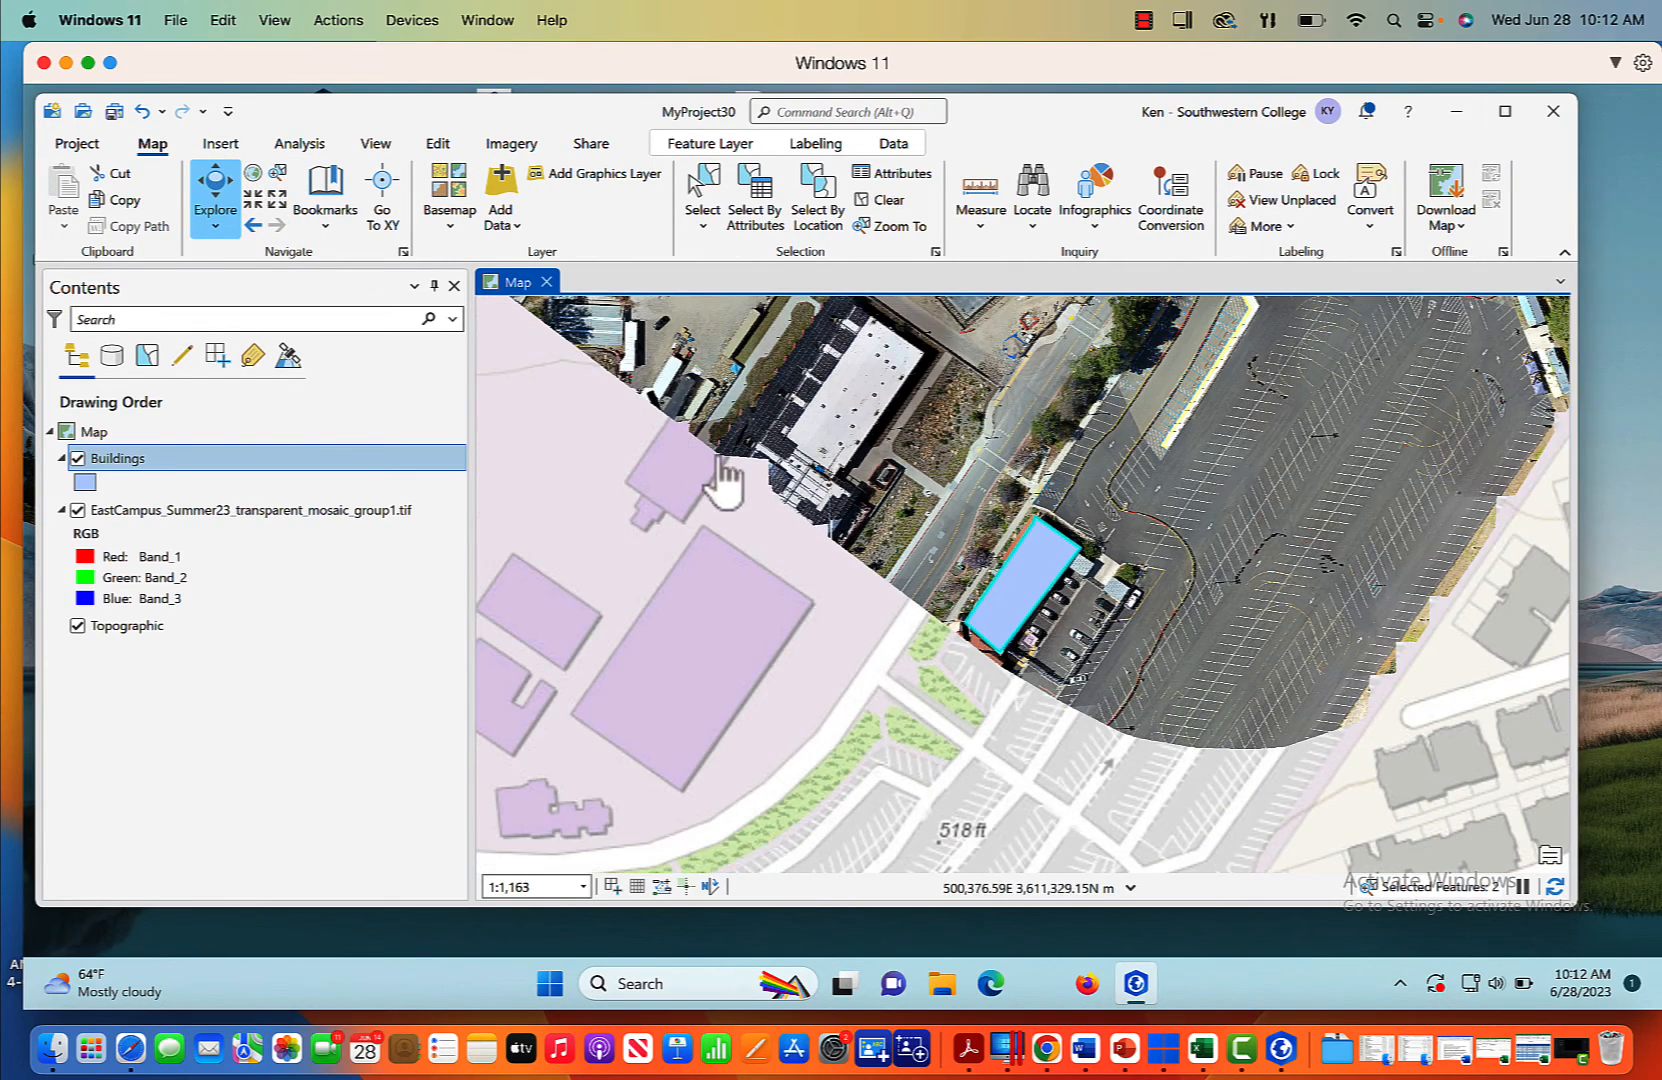
drag(723, 475, 785, 825)
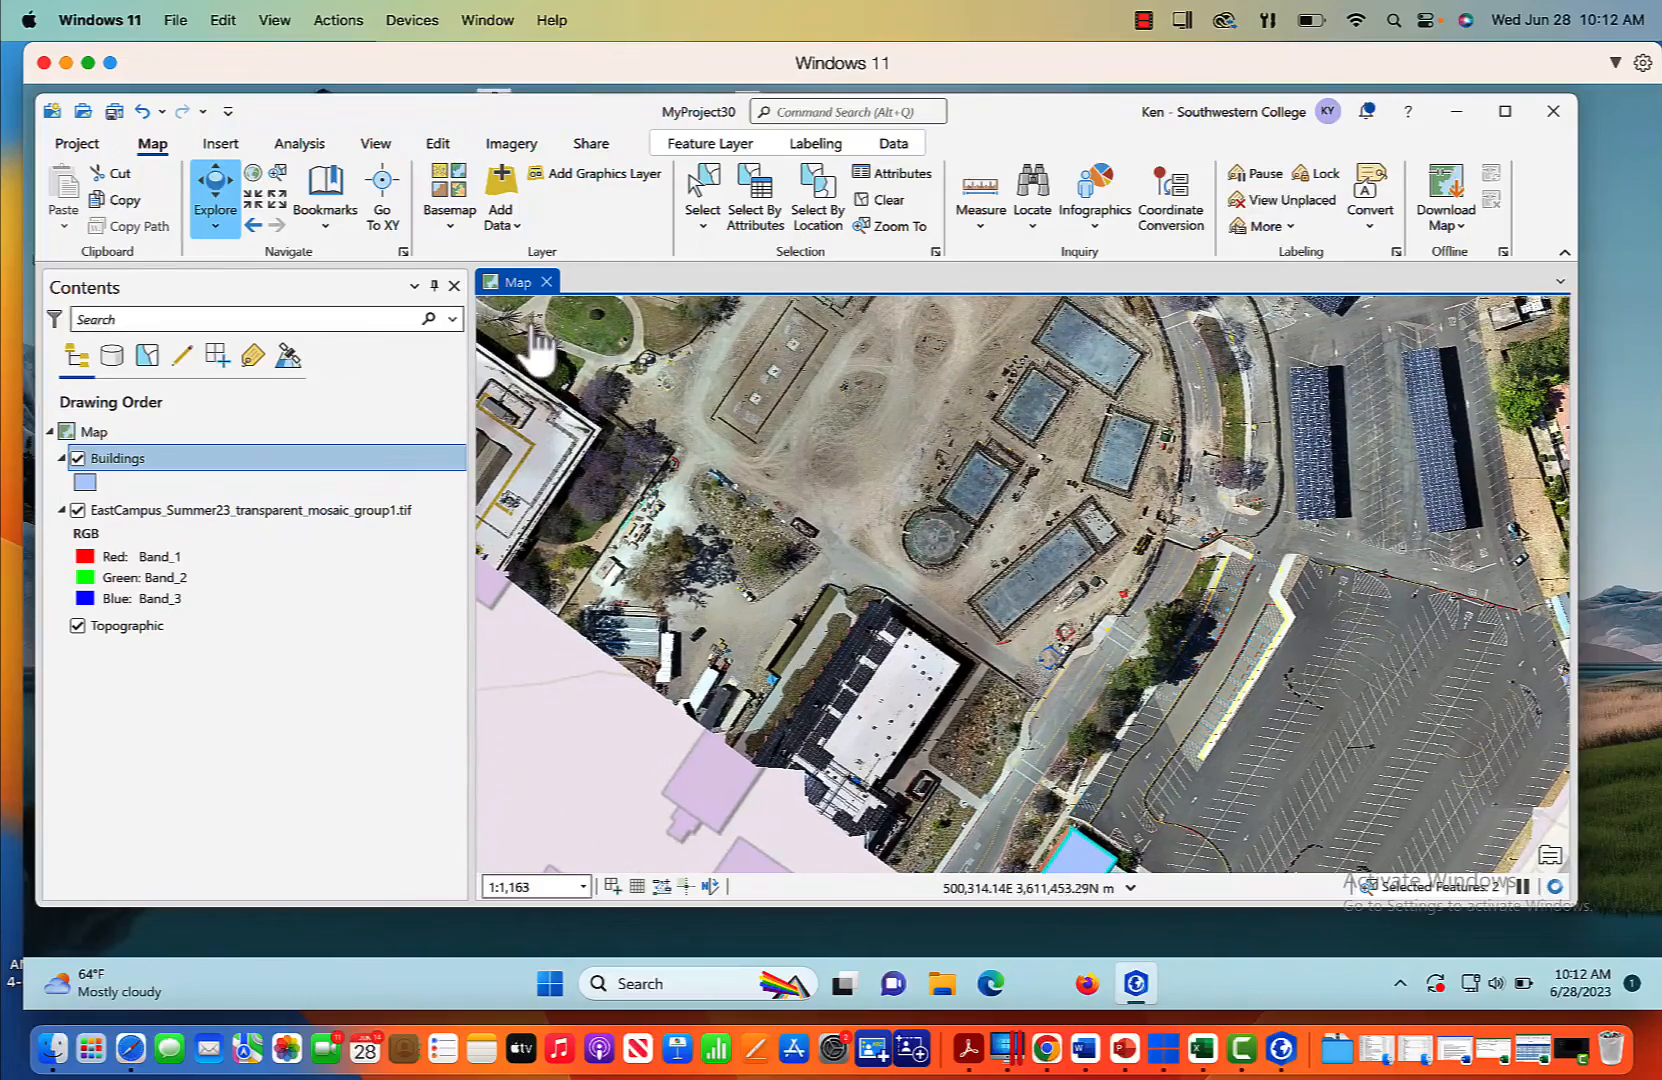
click(277, 198)
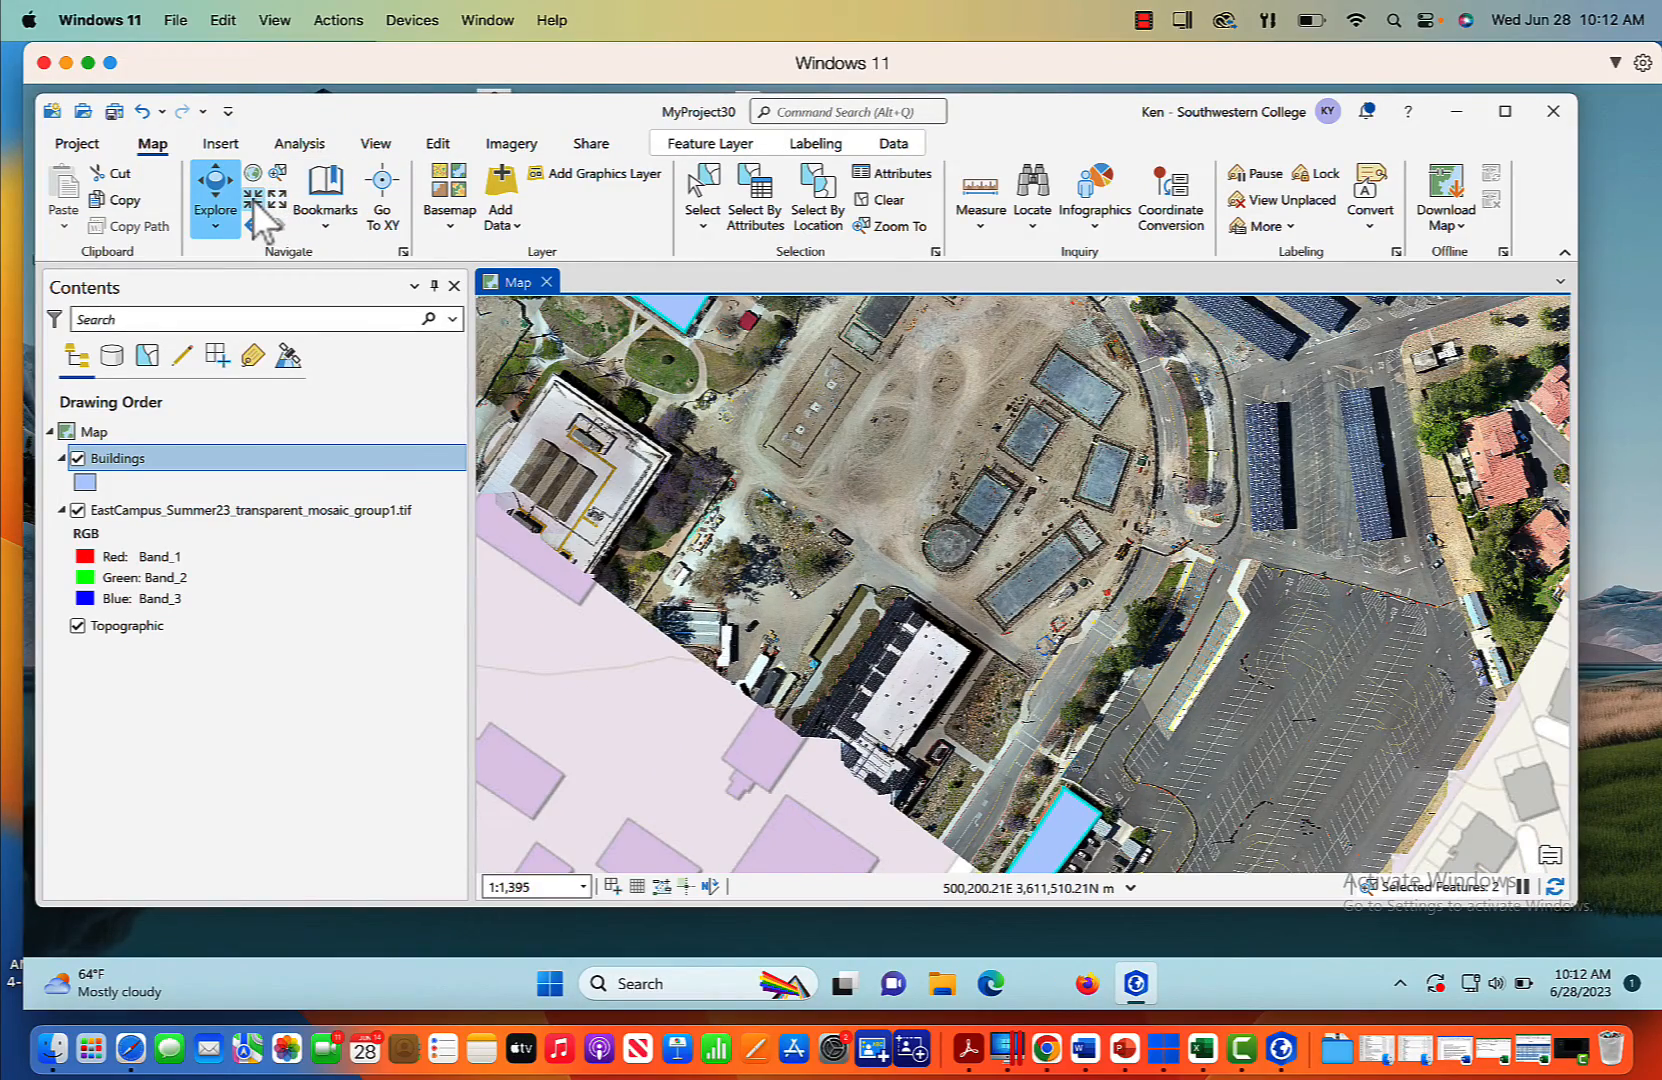
click(277, 199)
drag(714, 520, 681, 546)
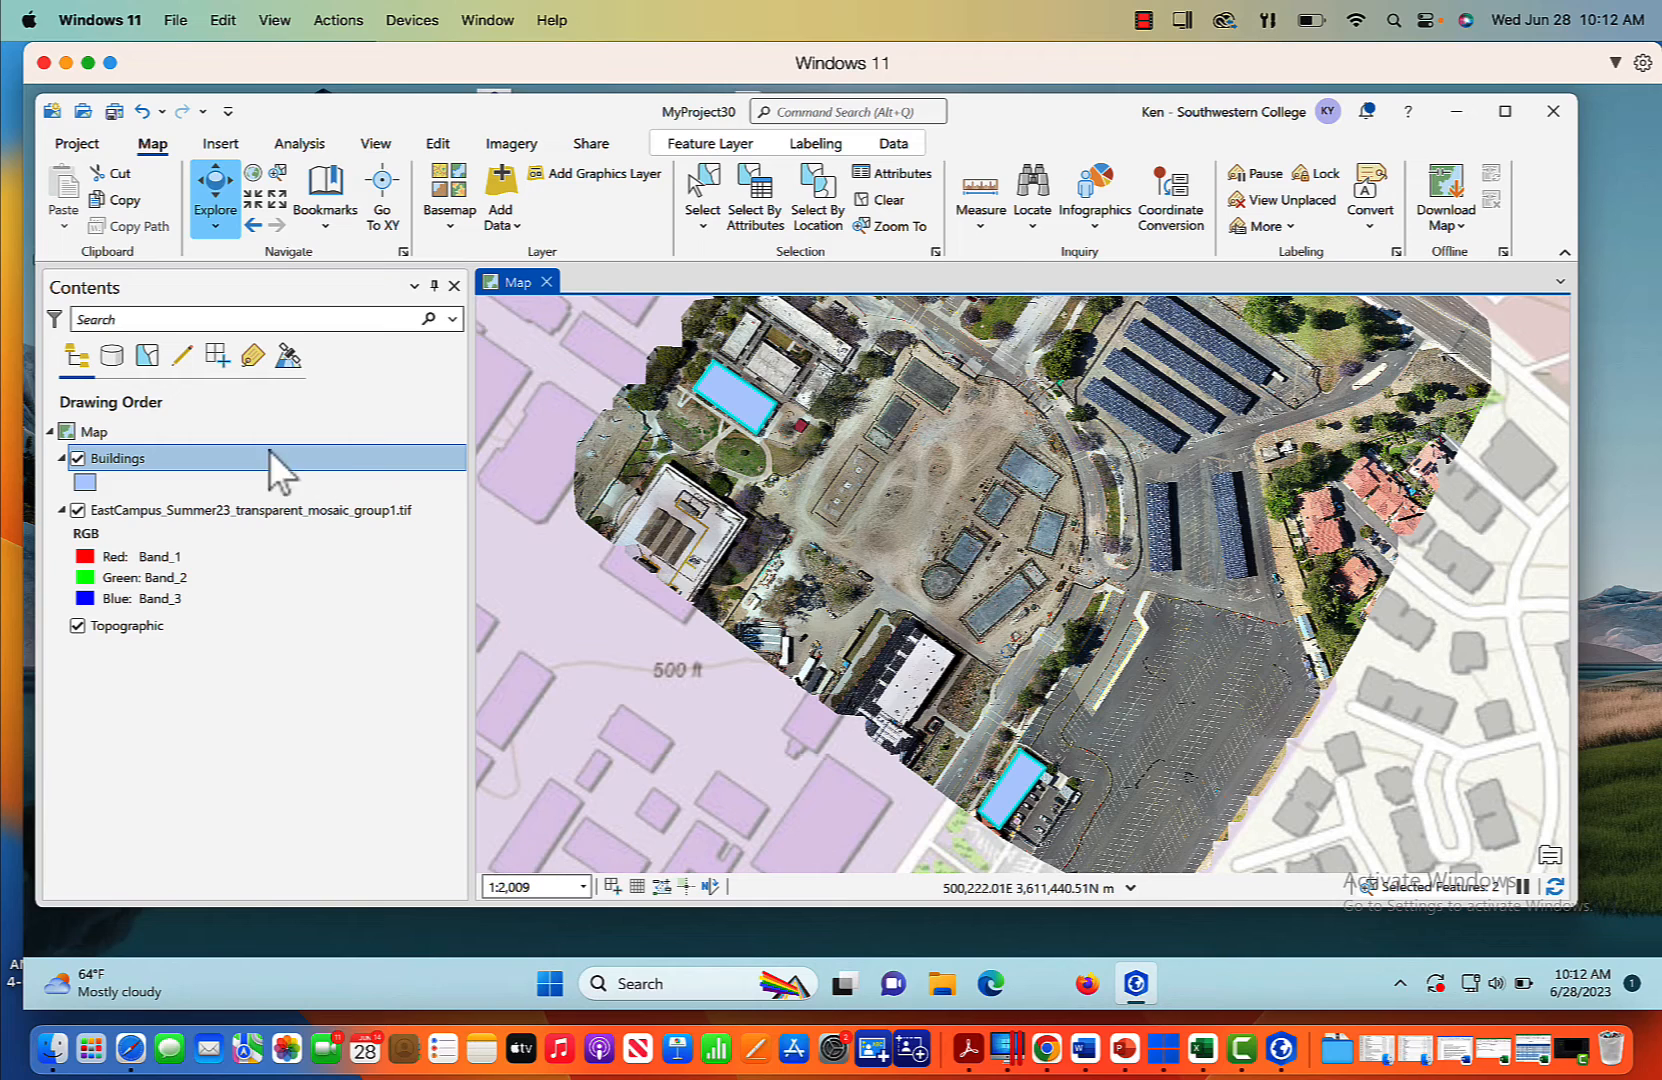
click(131, 462)
right_click(140, 478)
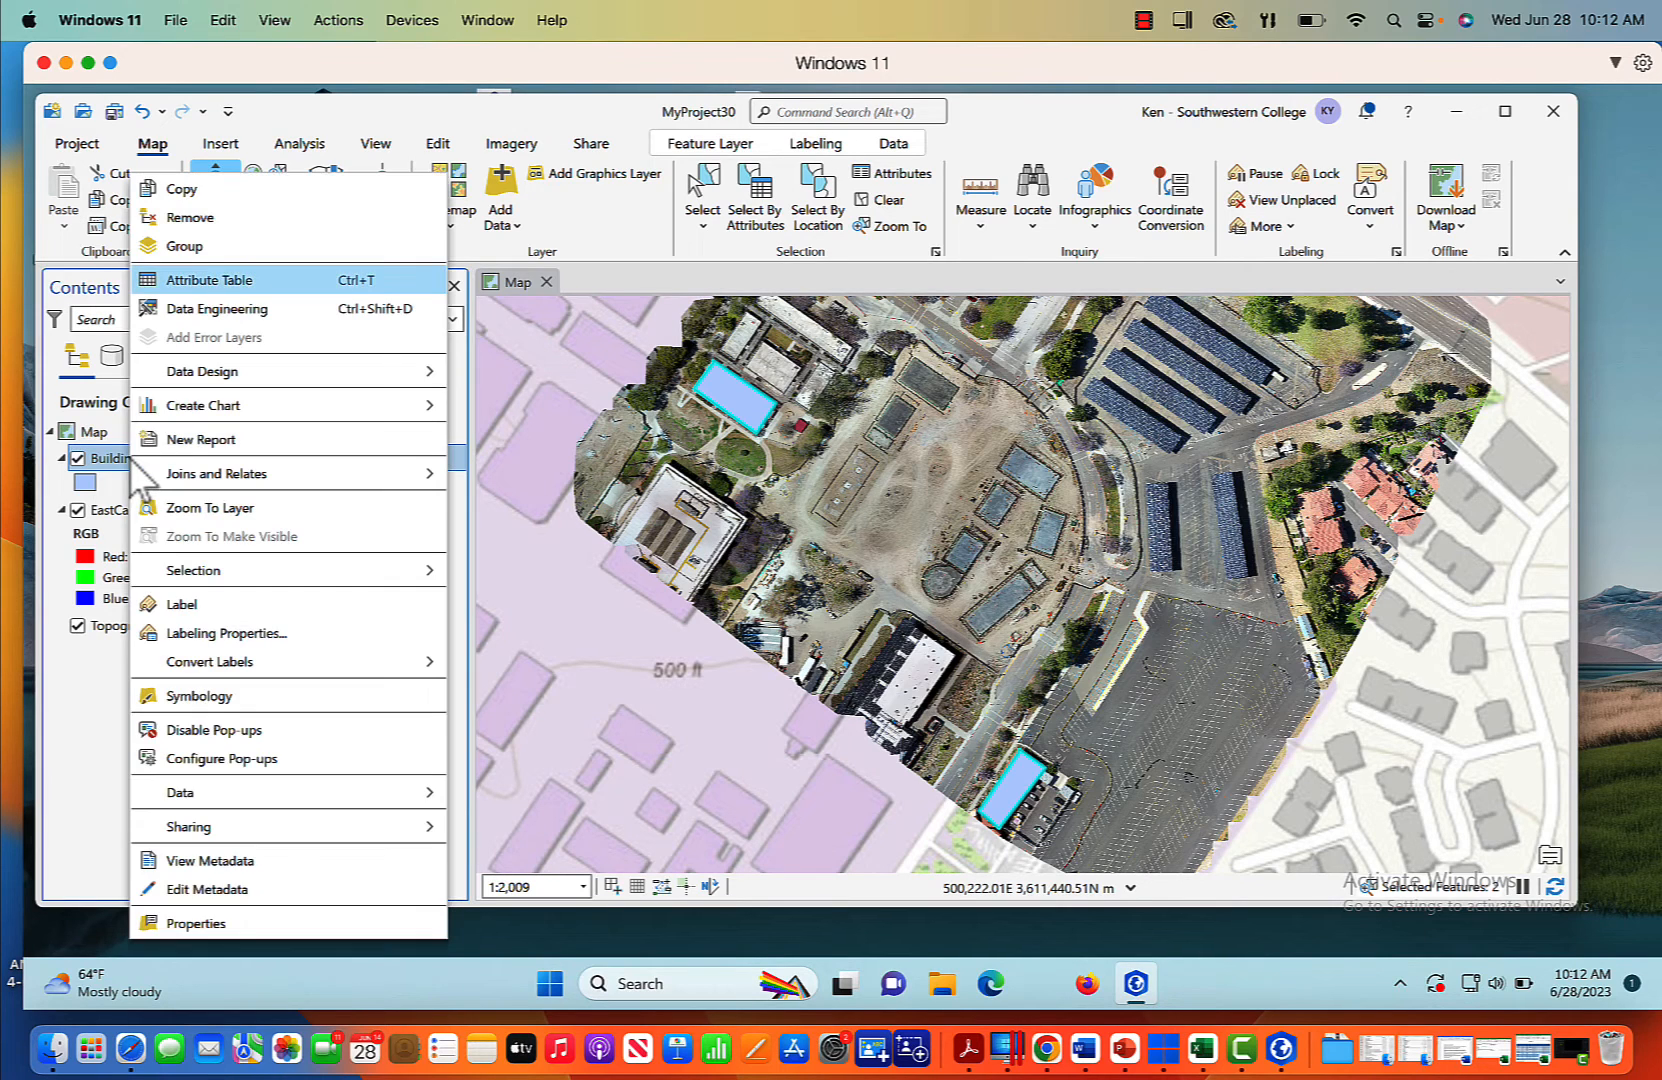
click(223, 603)
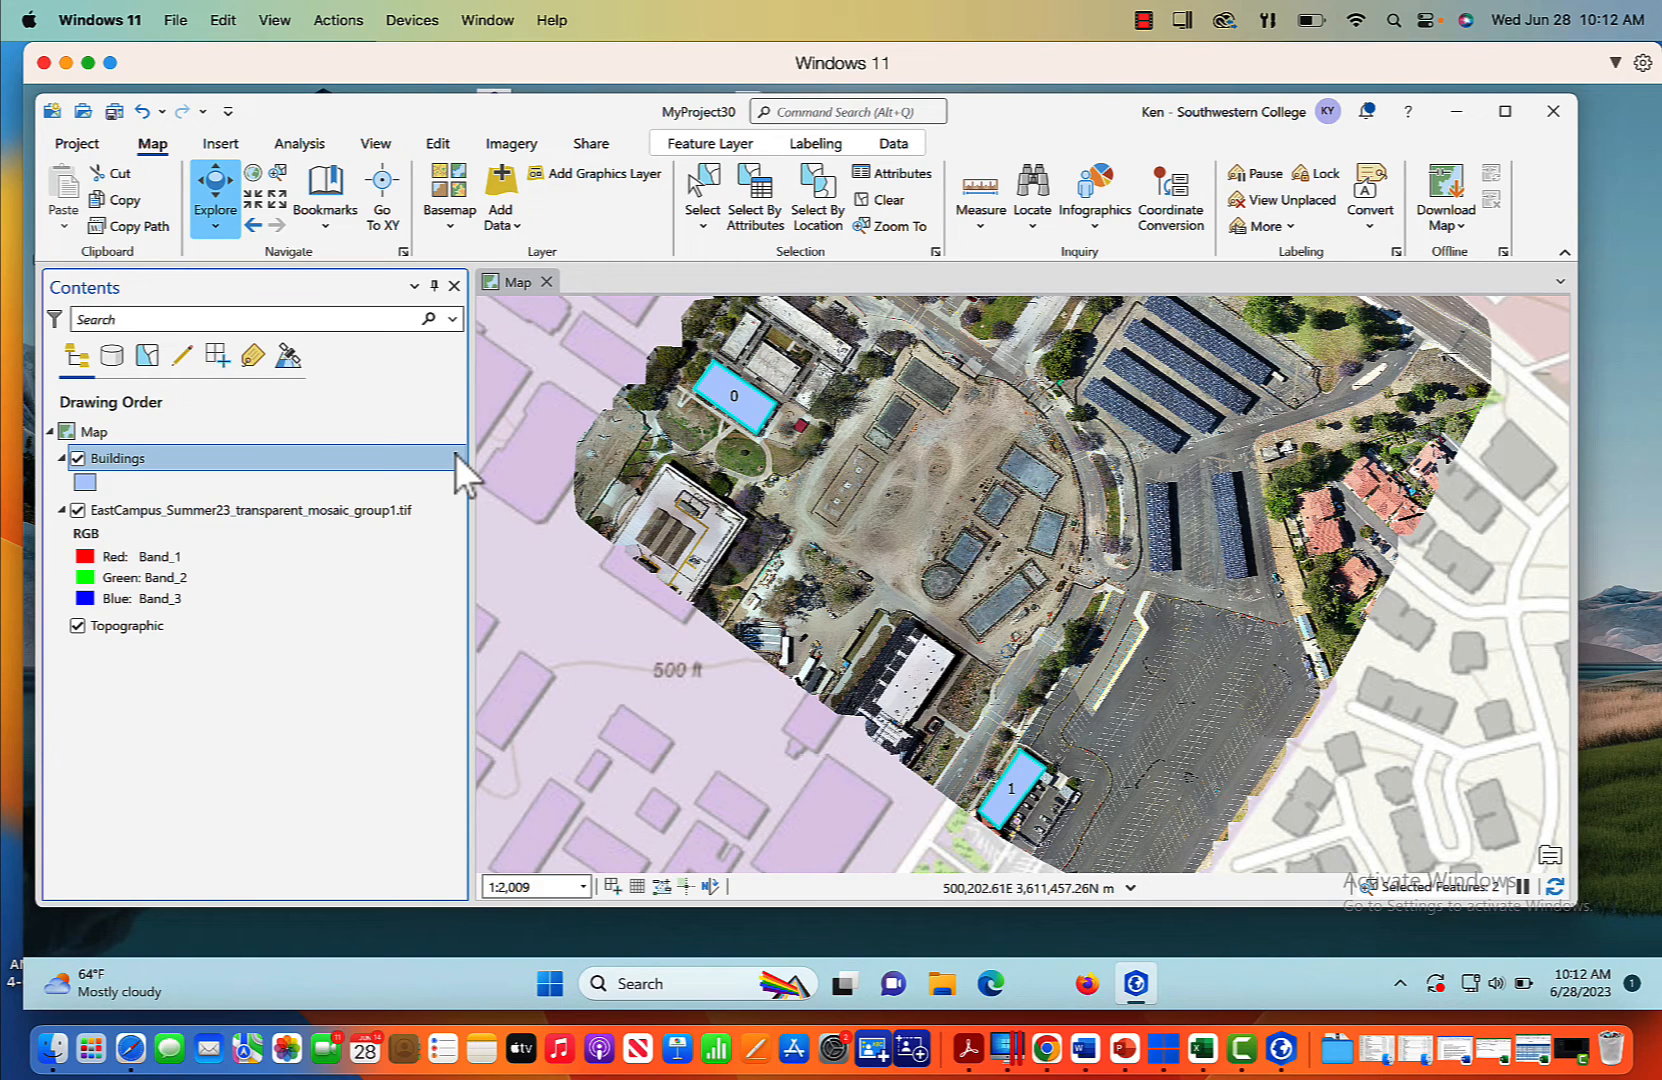
Step: Open the labeling properties of the Buildings layer and set the label expression language to Python
right_click(139, 462)
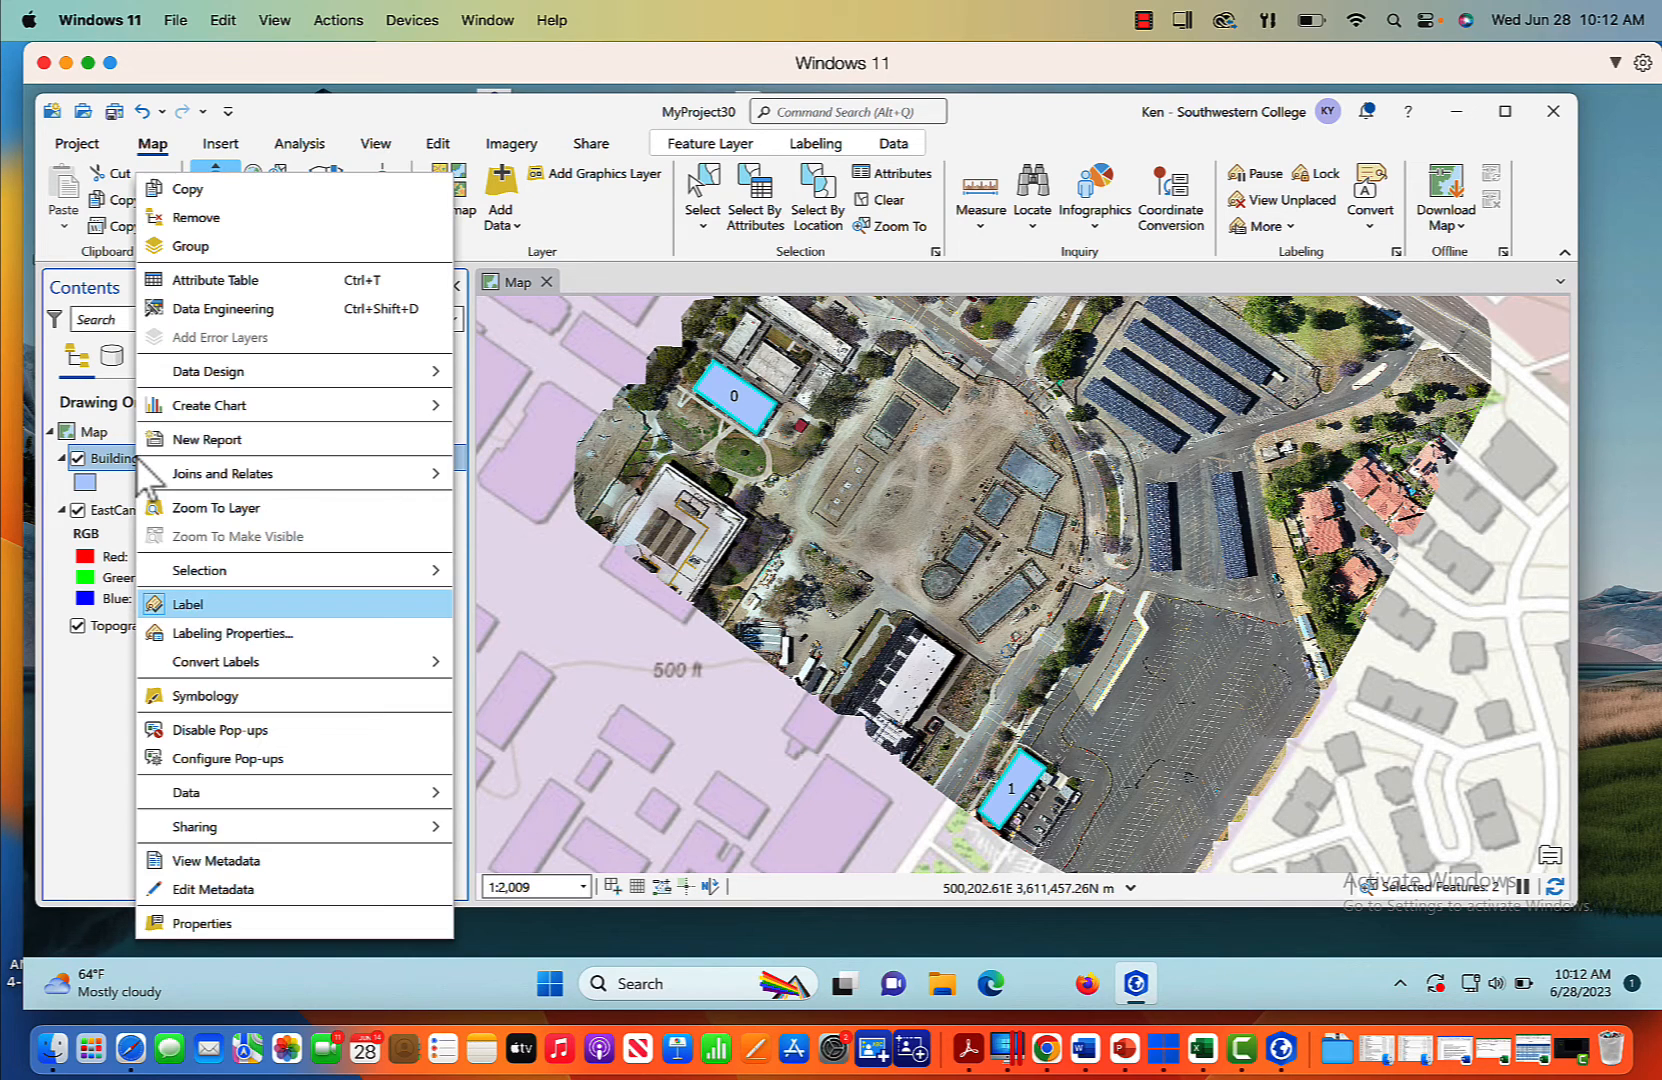
click(214, 634)
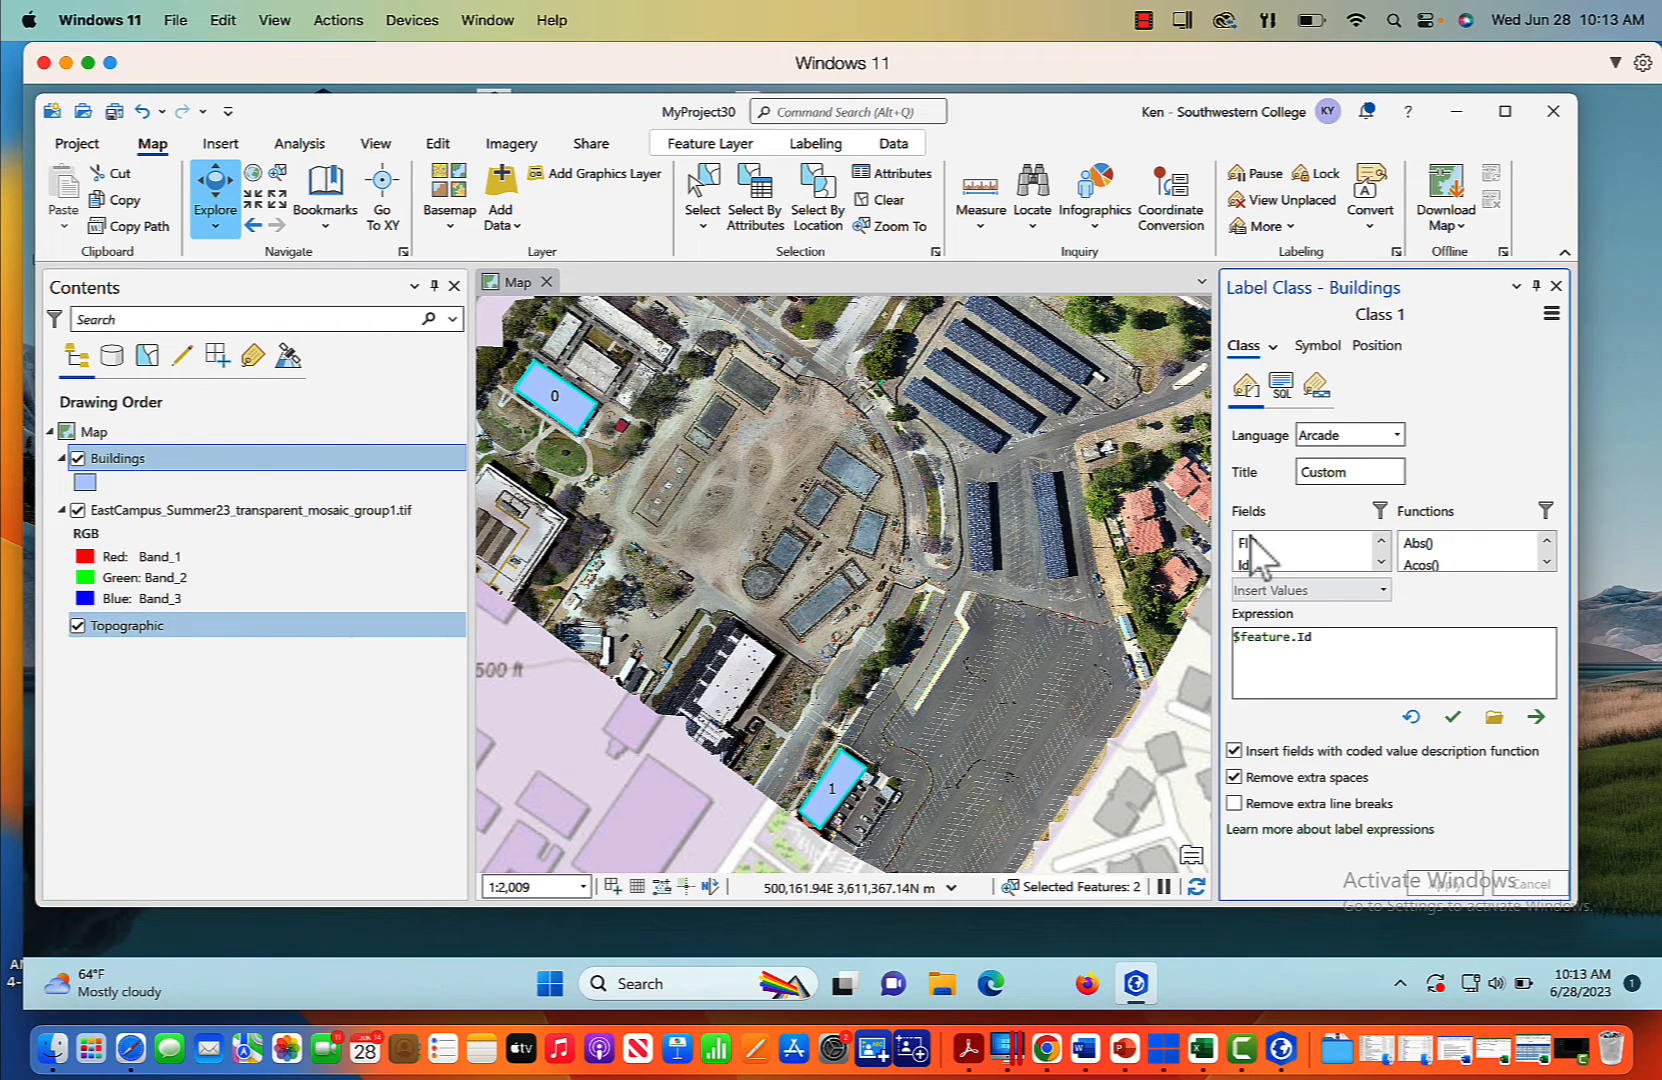
click(1396, 436)
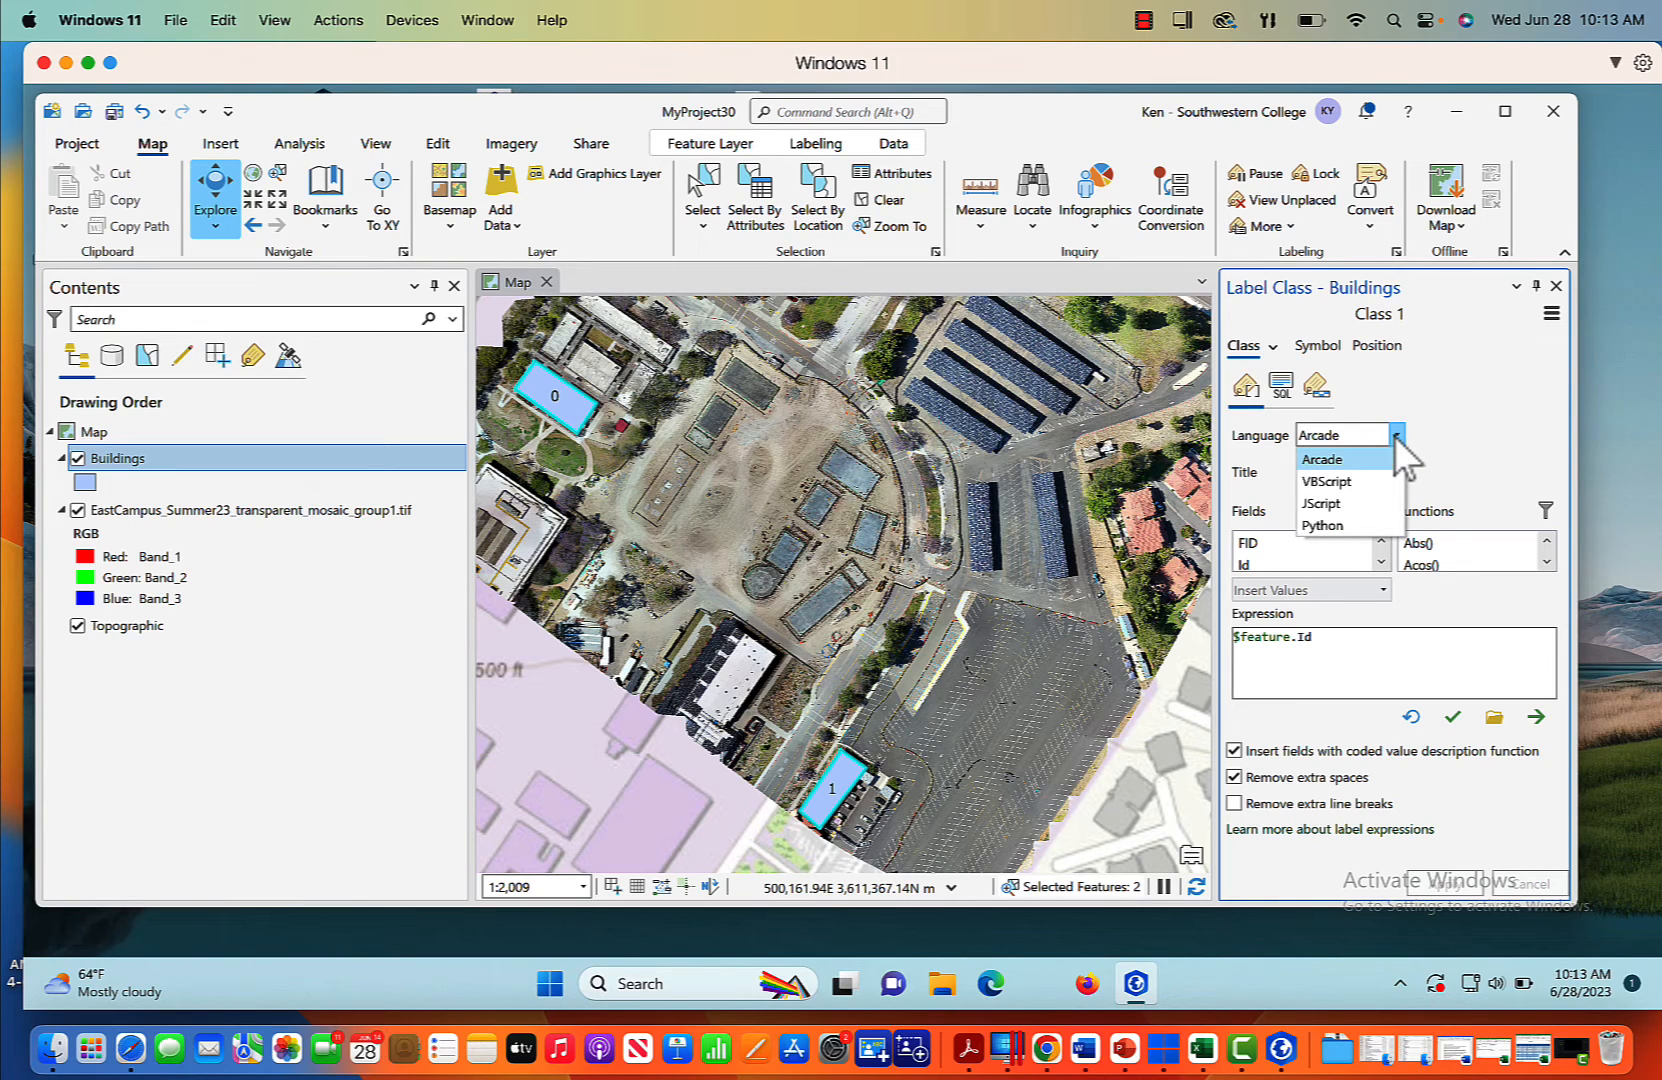
click(1340, 525)
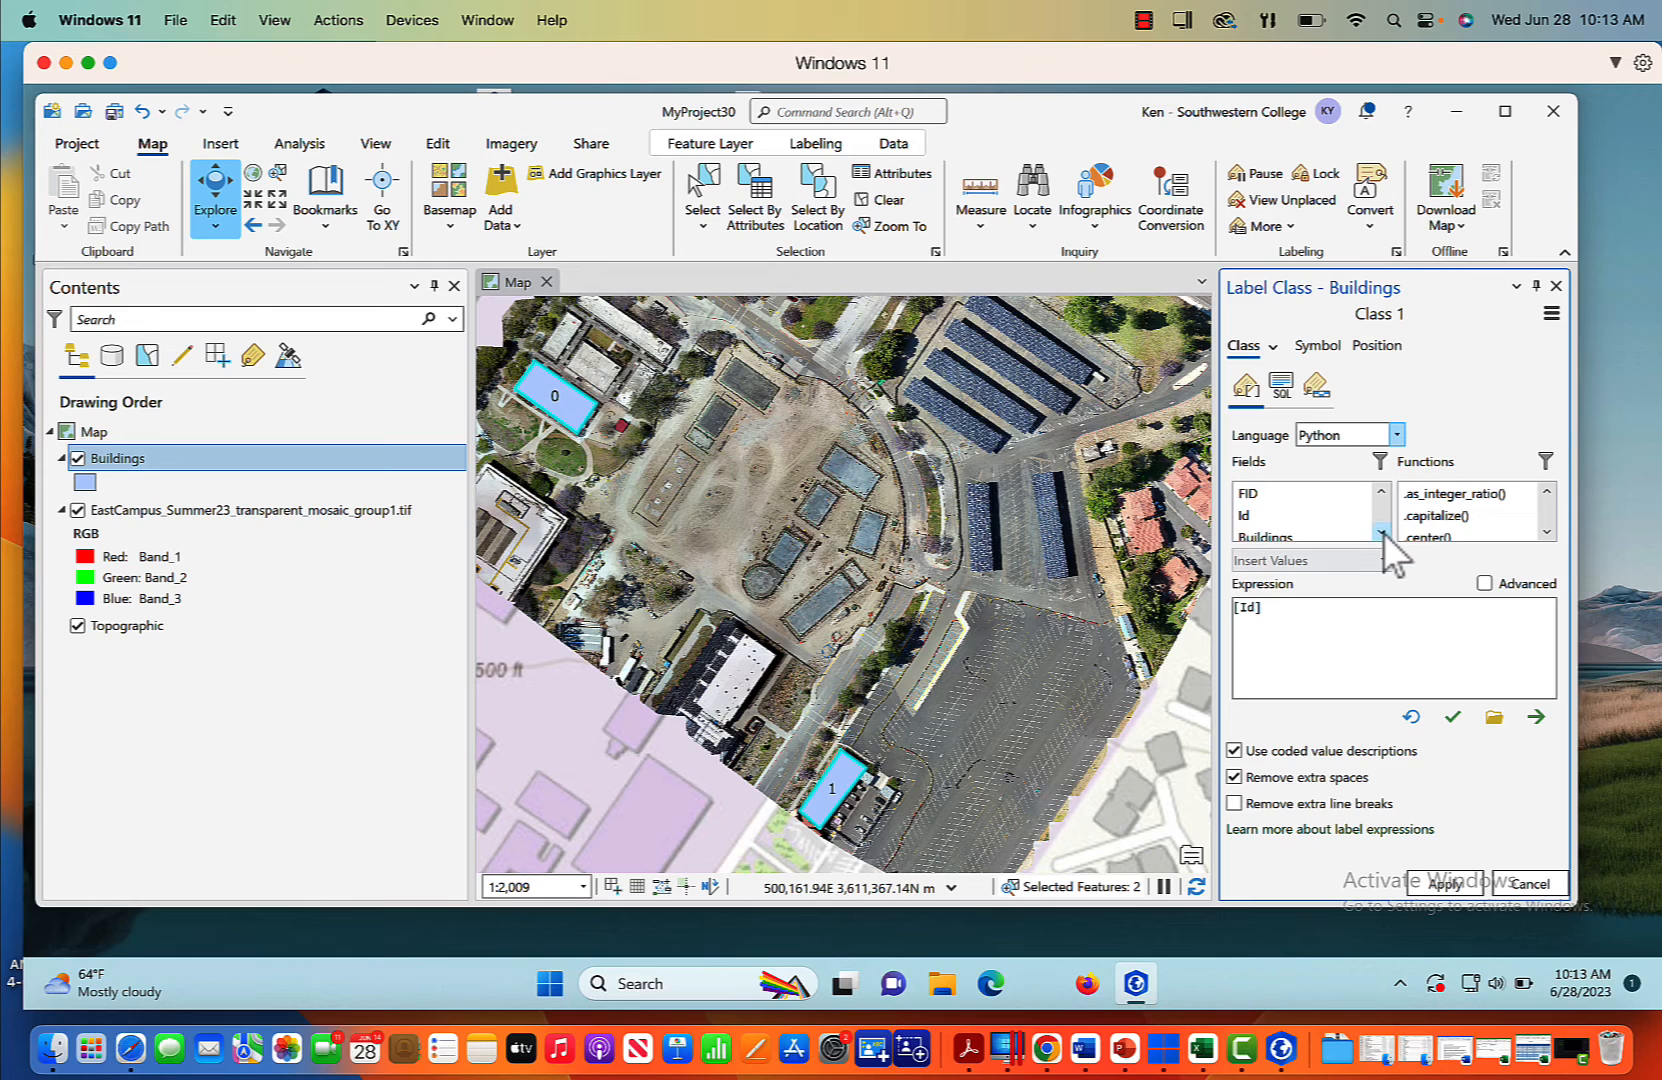
Step: Replace the label expression with the Buildings field and apply it to label the buildings by name
click(1381, 532)
drag(1287, 605, 1235, 605)
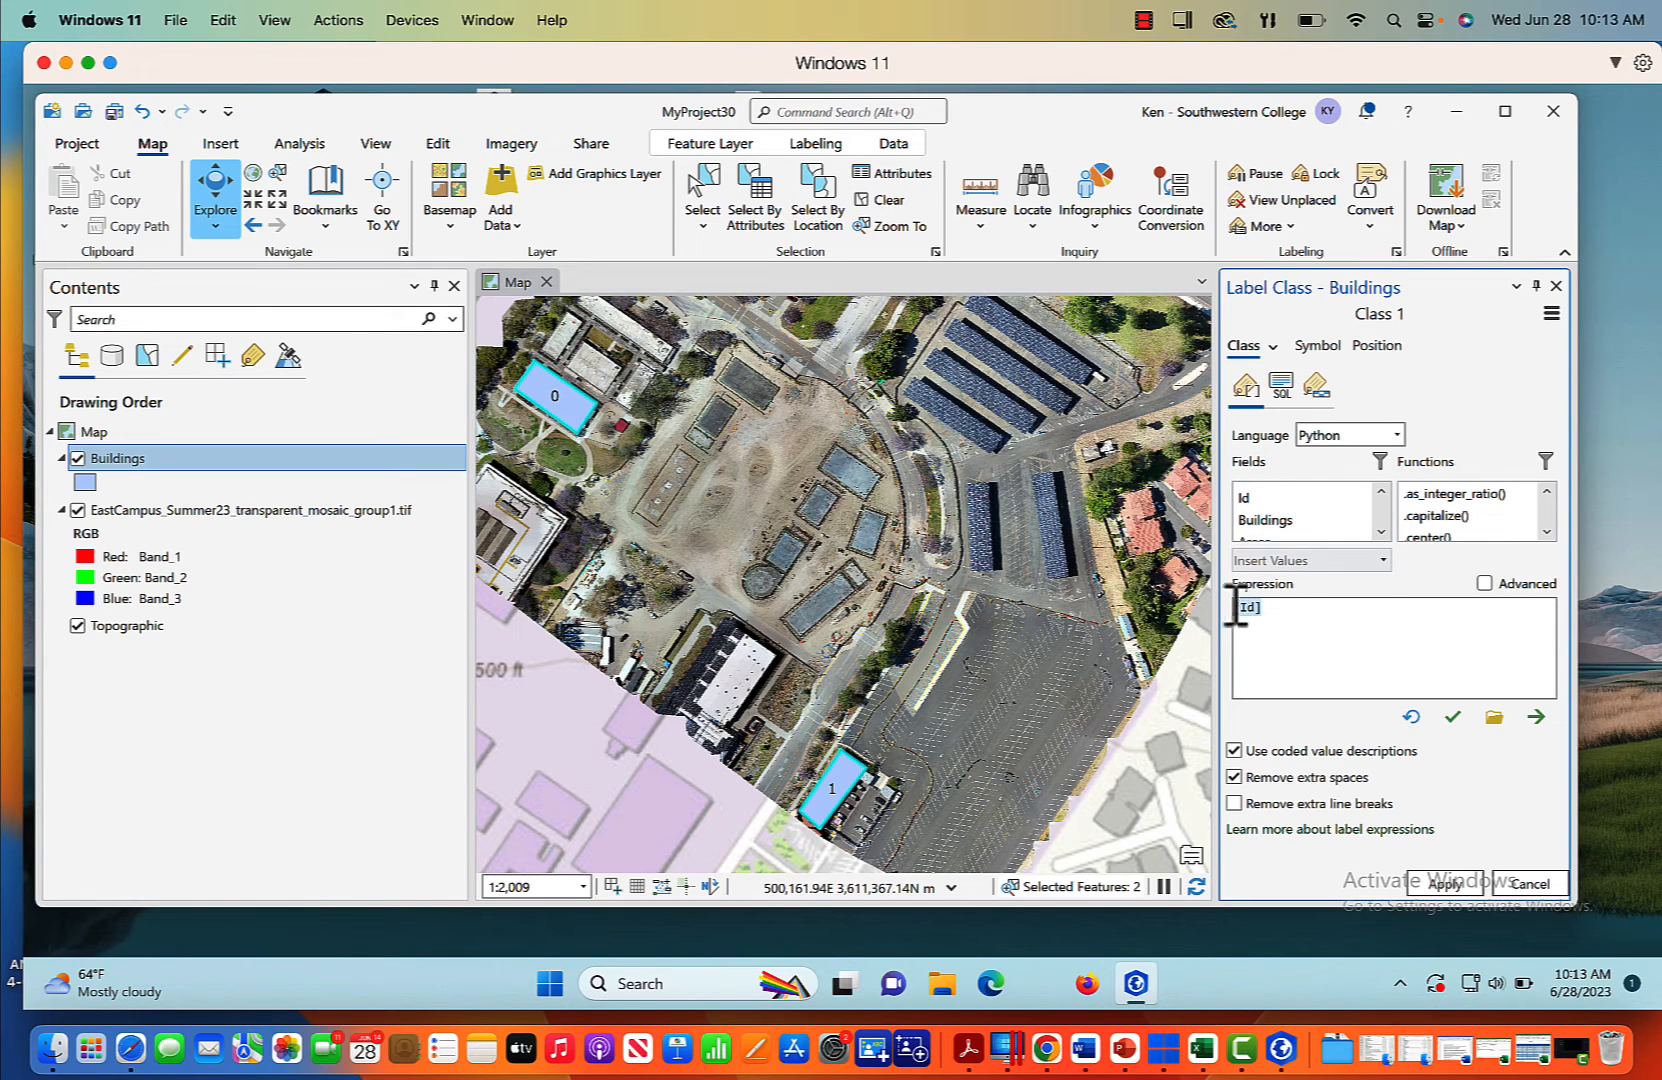
key(BackSpace)
click(1274, 522)
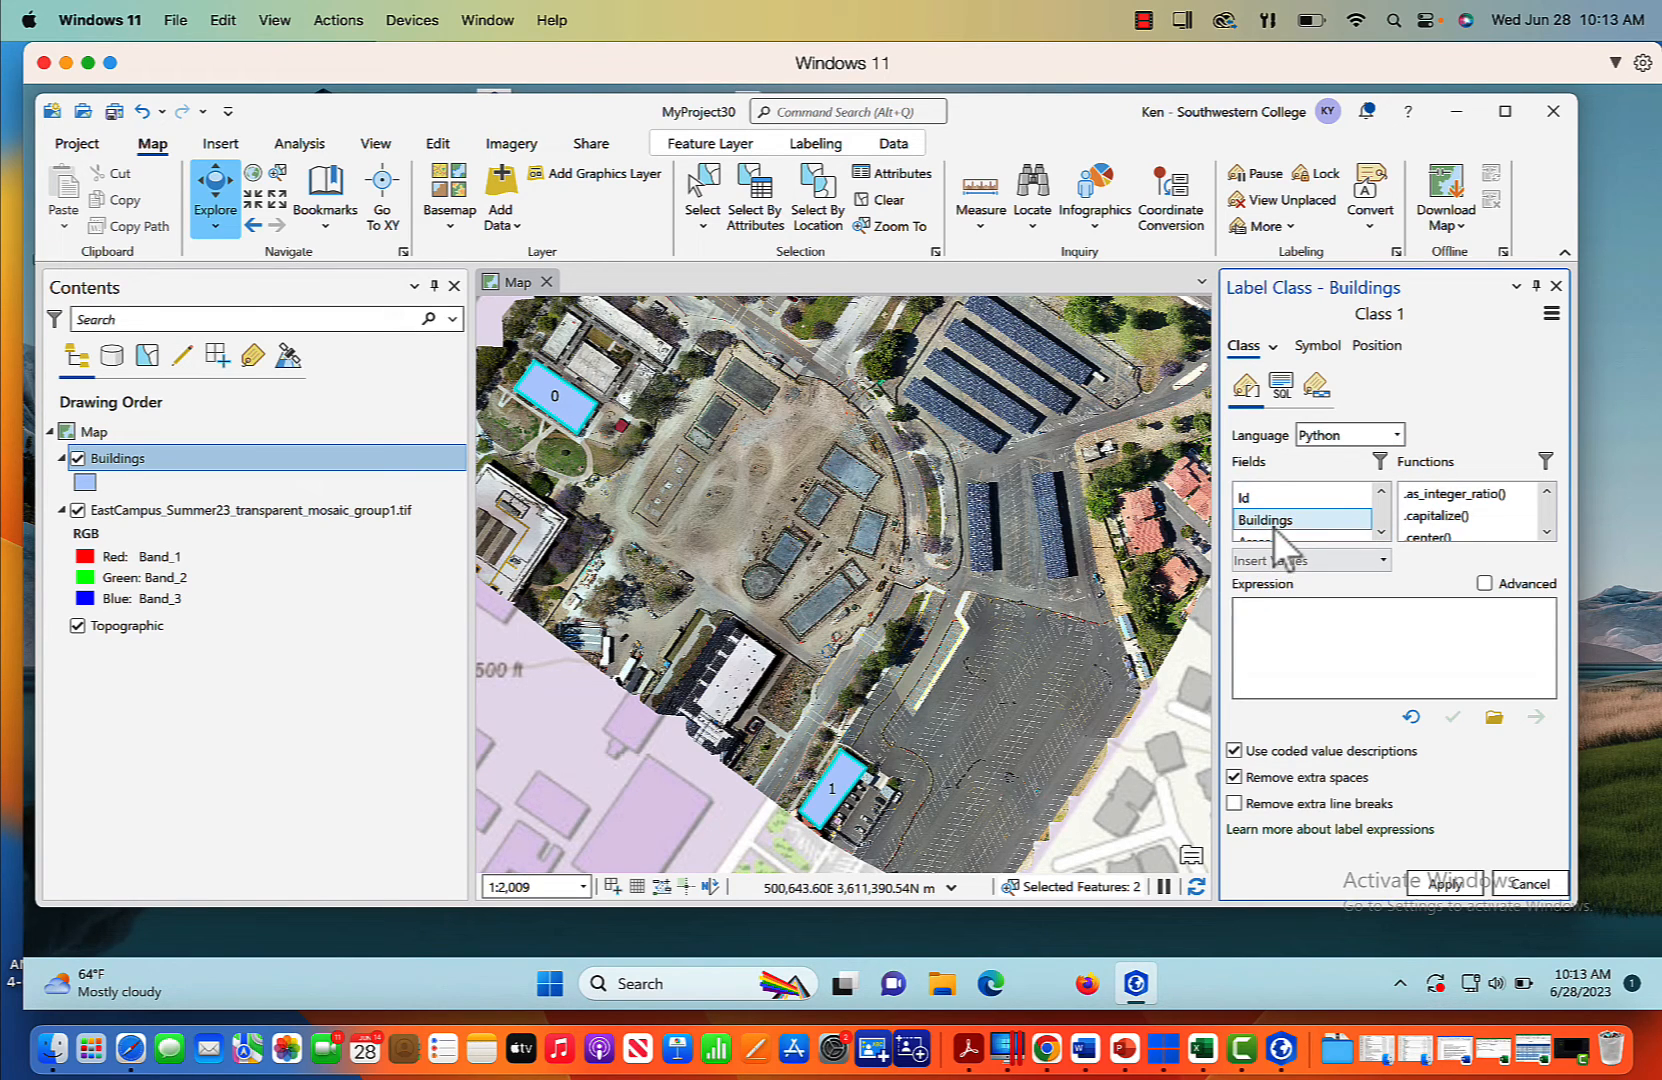
double_click(1274, 522)
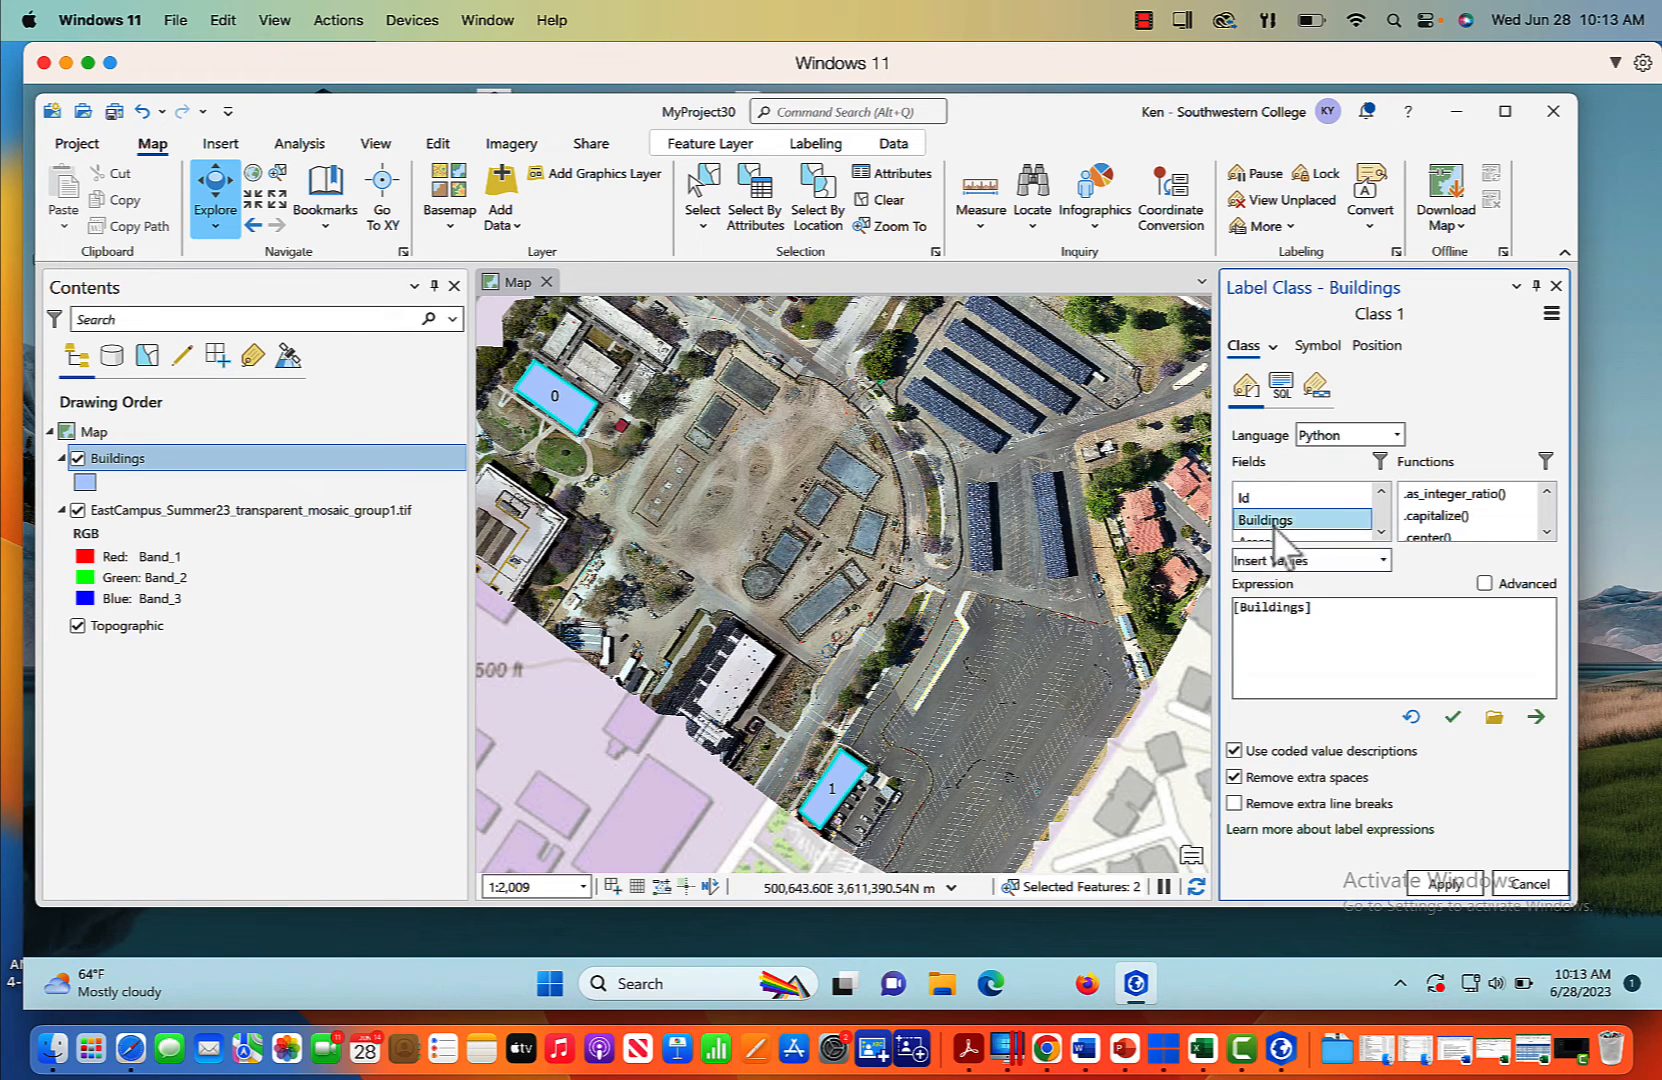
click(1431, 878)
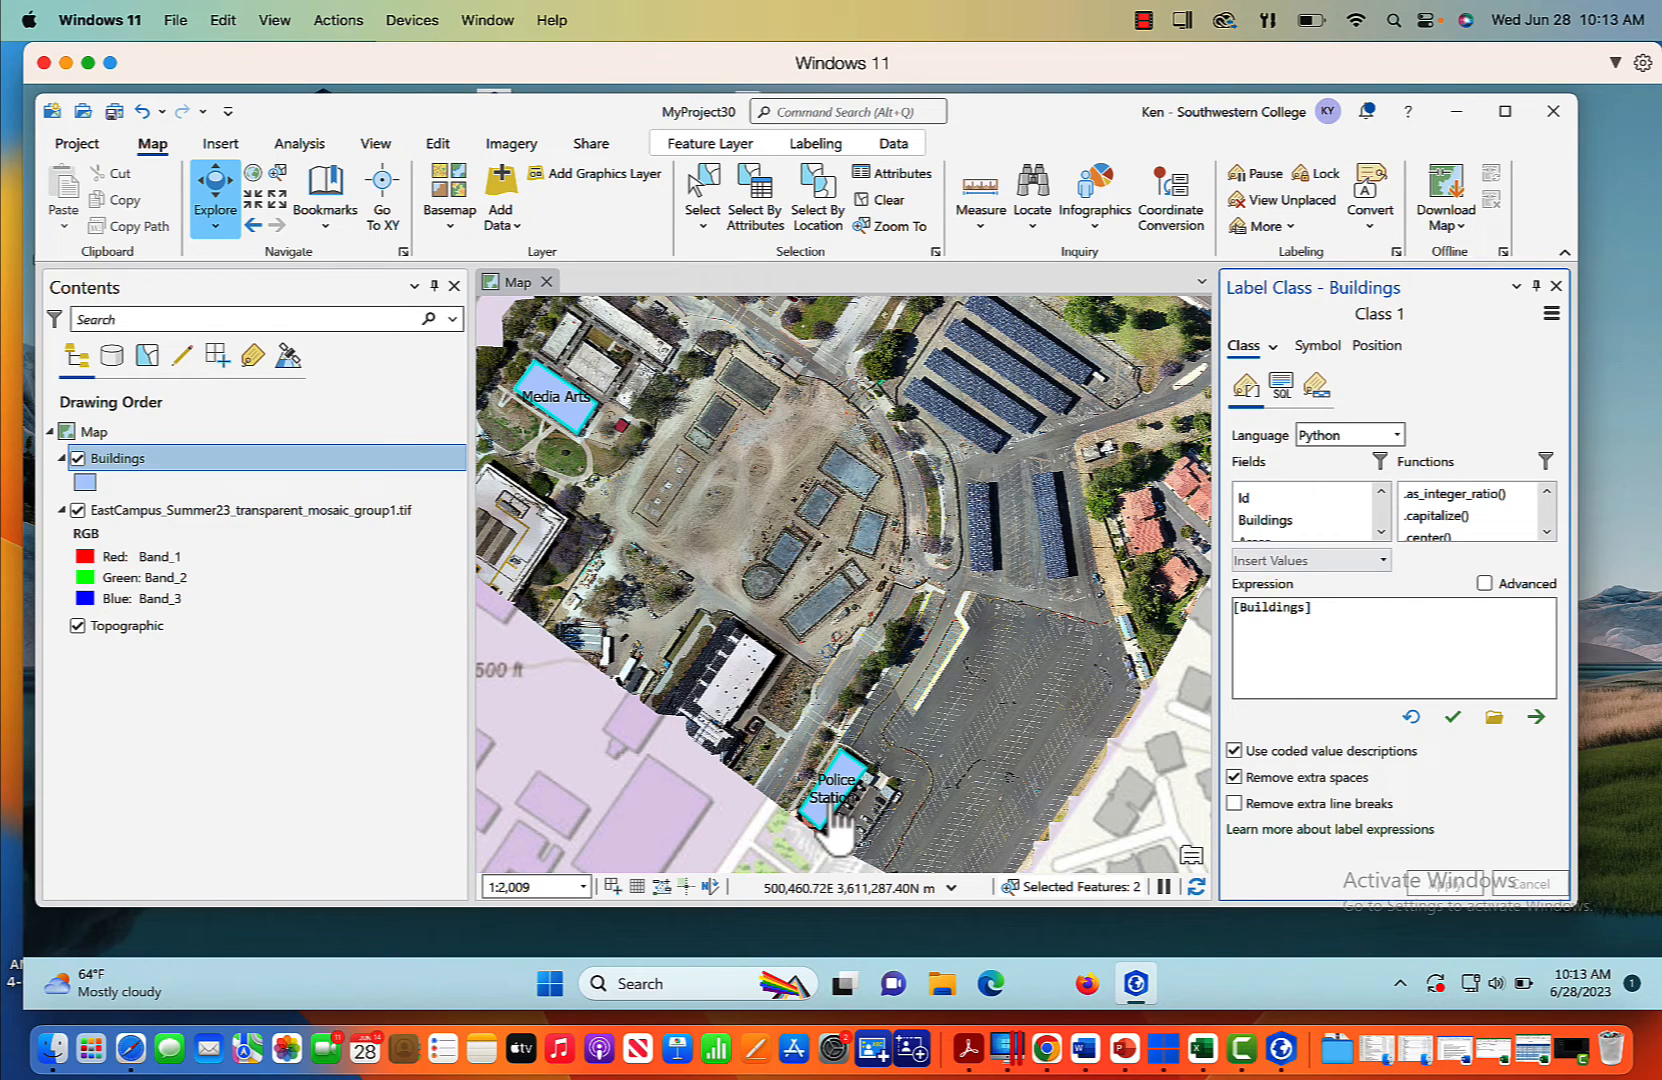
Step: Set the Buildings label text color to yellow in the label symbol's appearance settings and apply it
click(1318, 345)
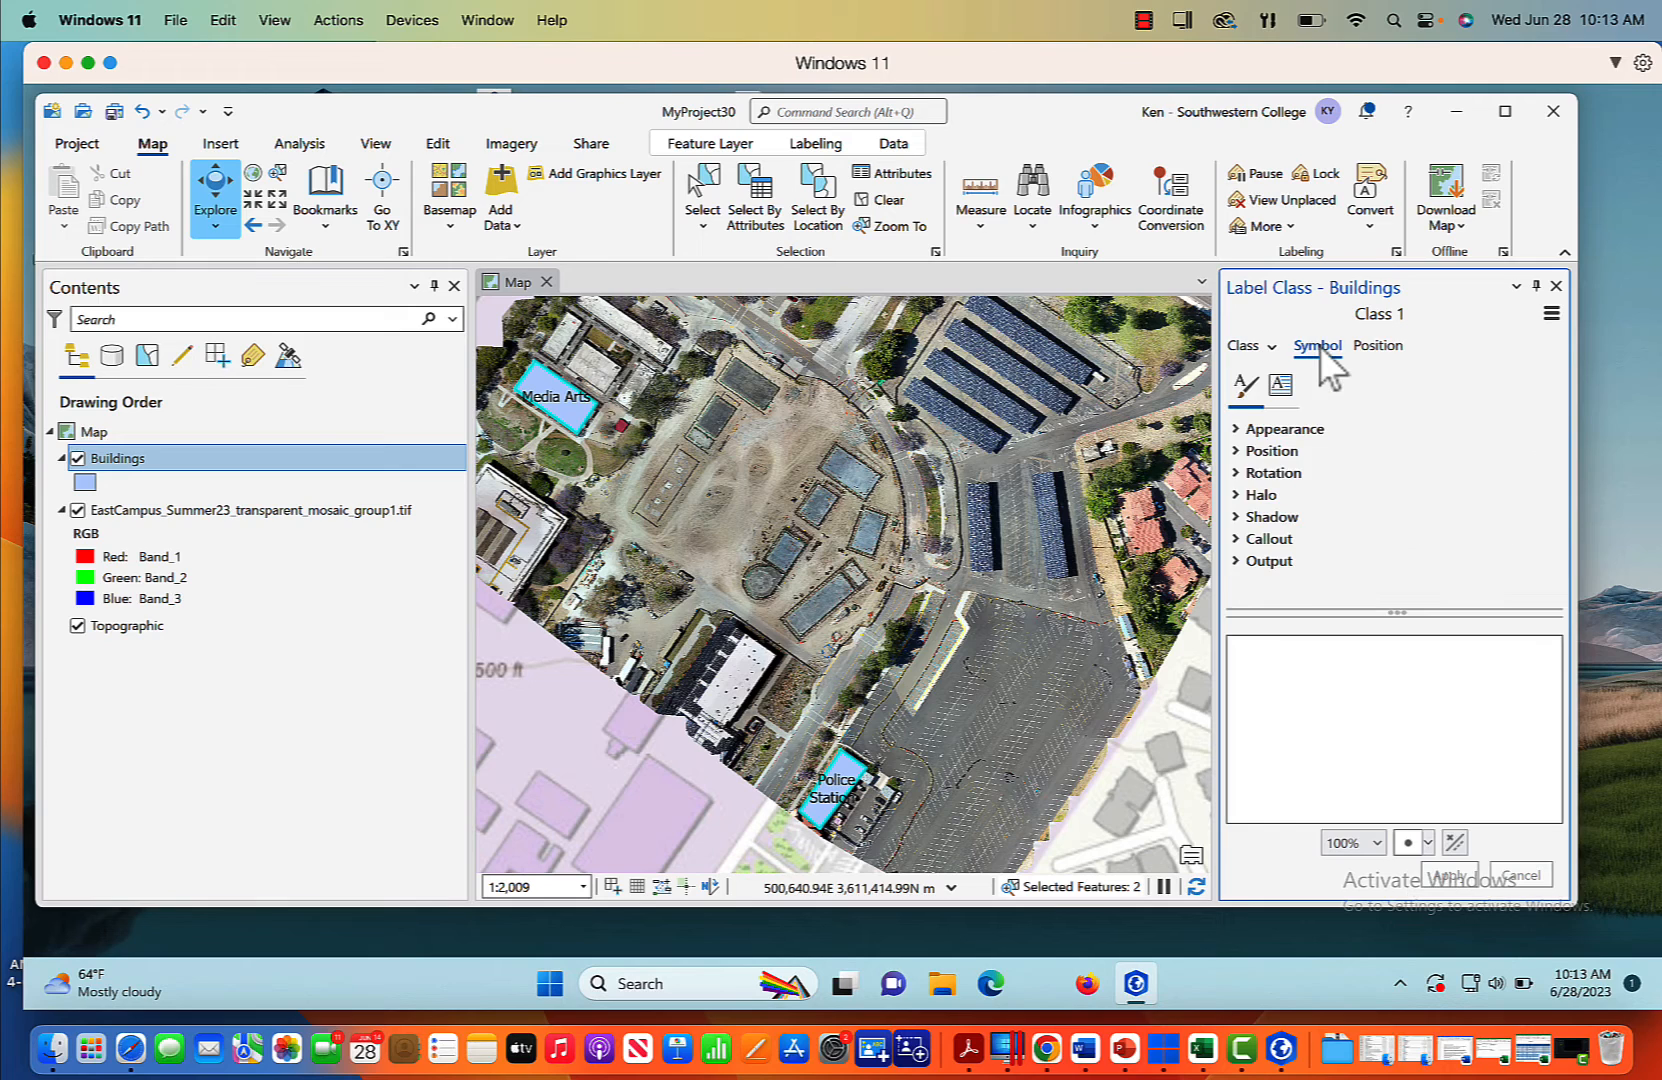
click(1237, 430)
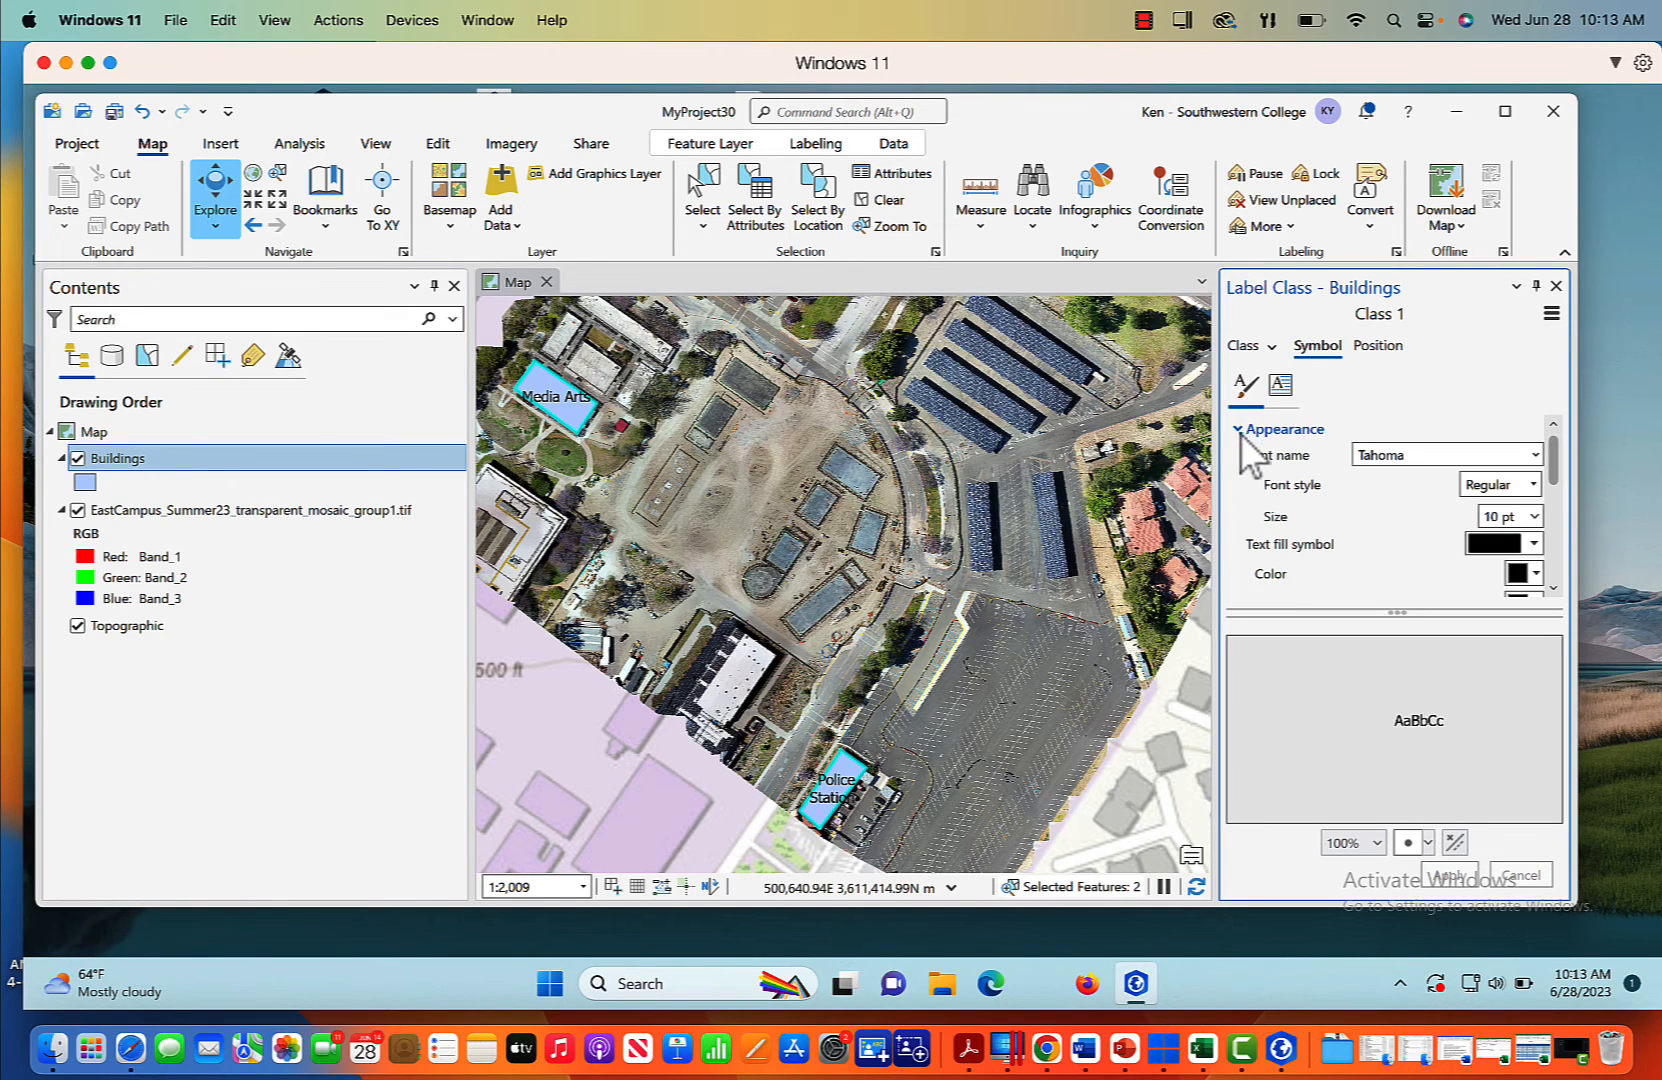
click(1536, 575)
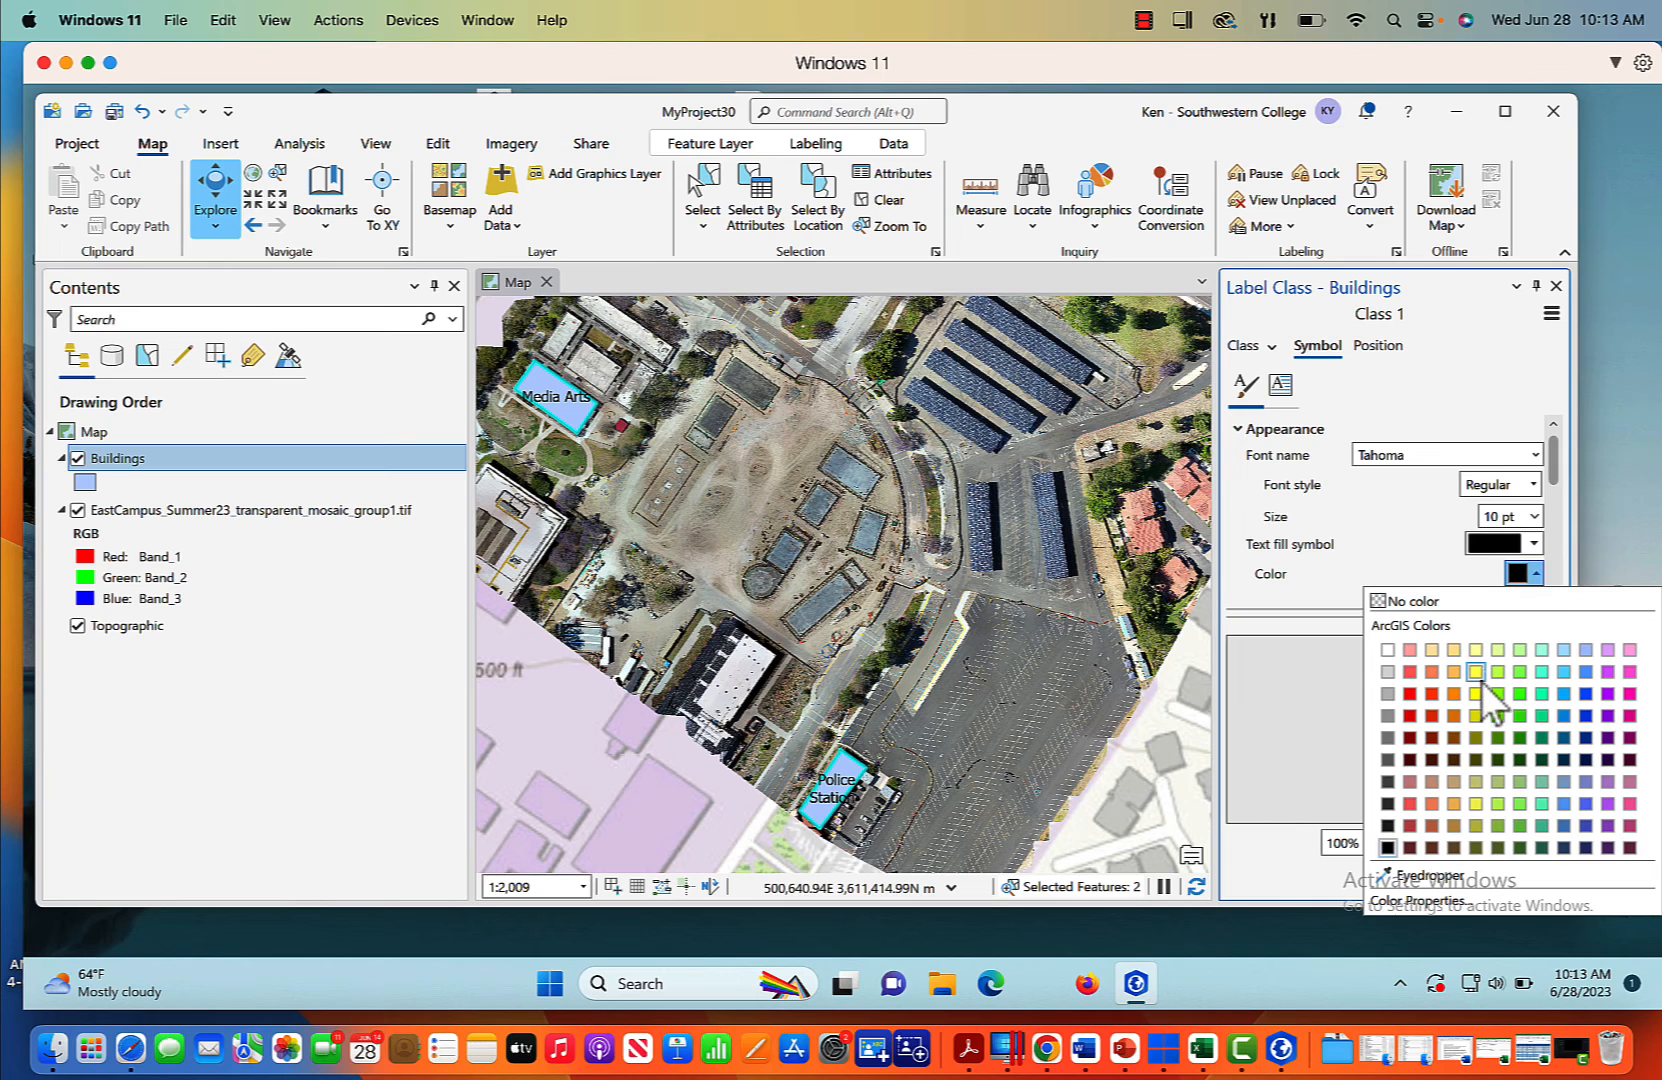
click(1478, 677)
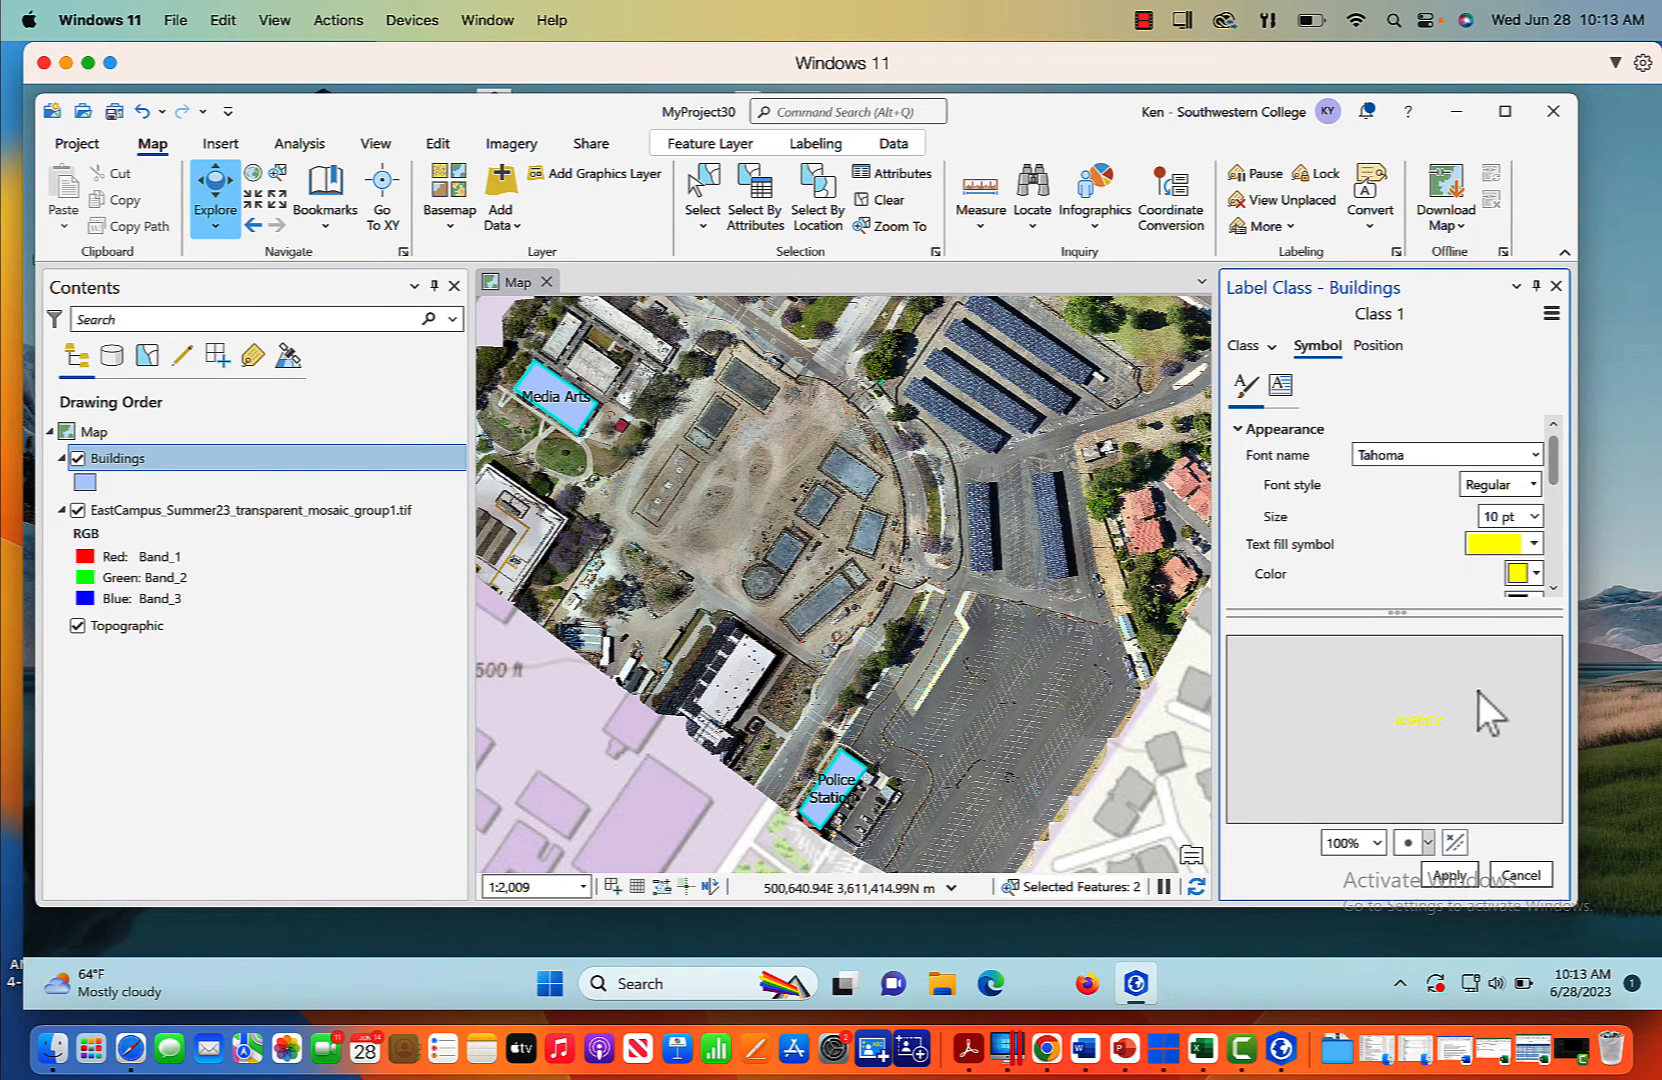
click(1450, 874)
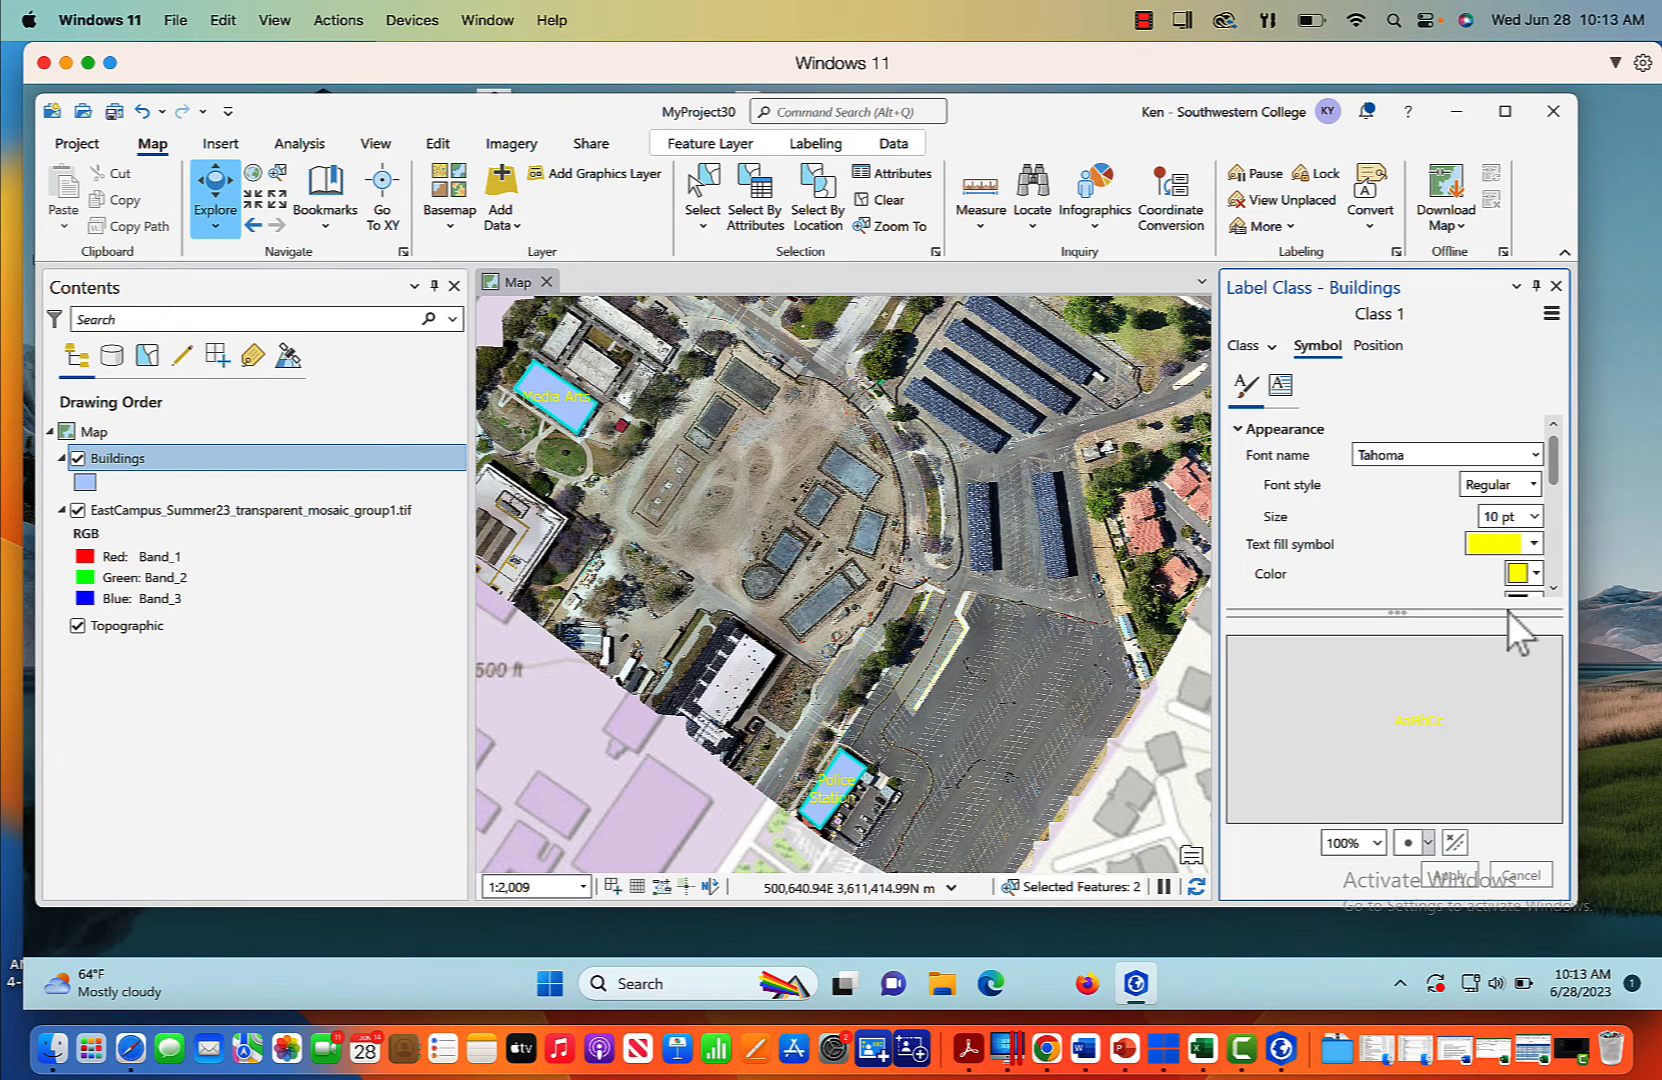
Step: Set the label text's outline width to 1 pt and apply the change
drag(1552, 460, 1556, 493)
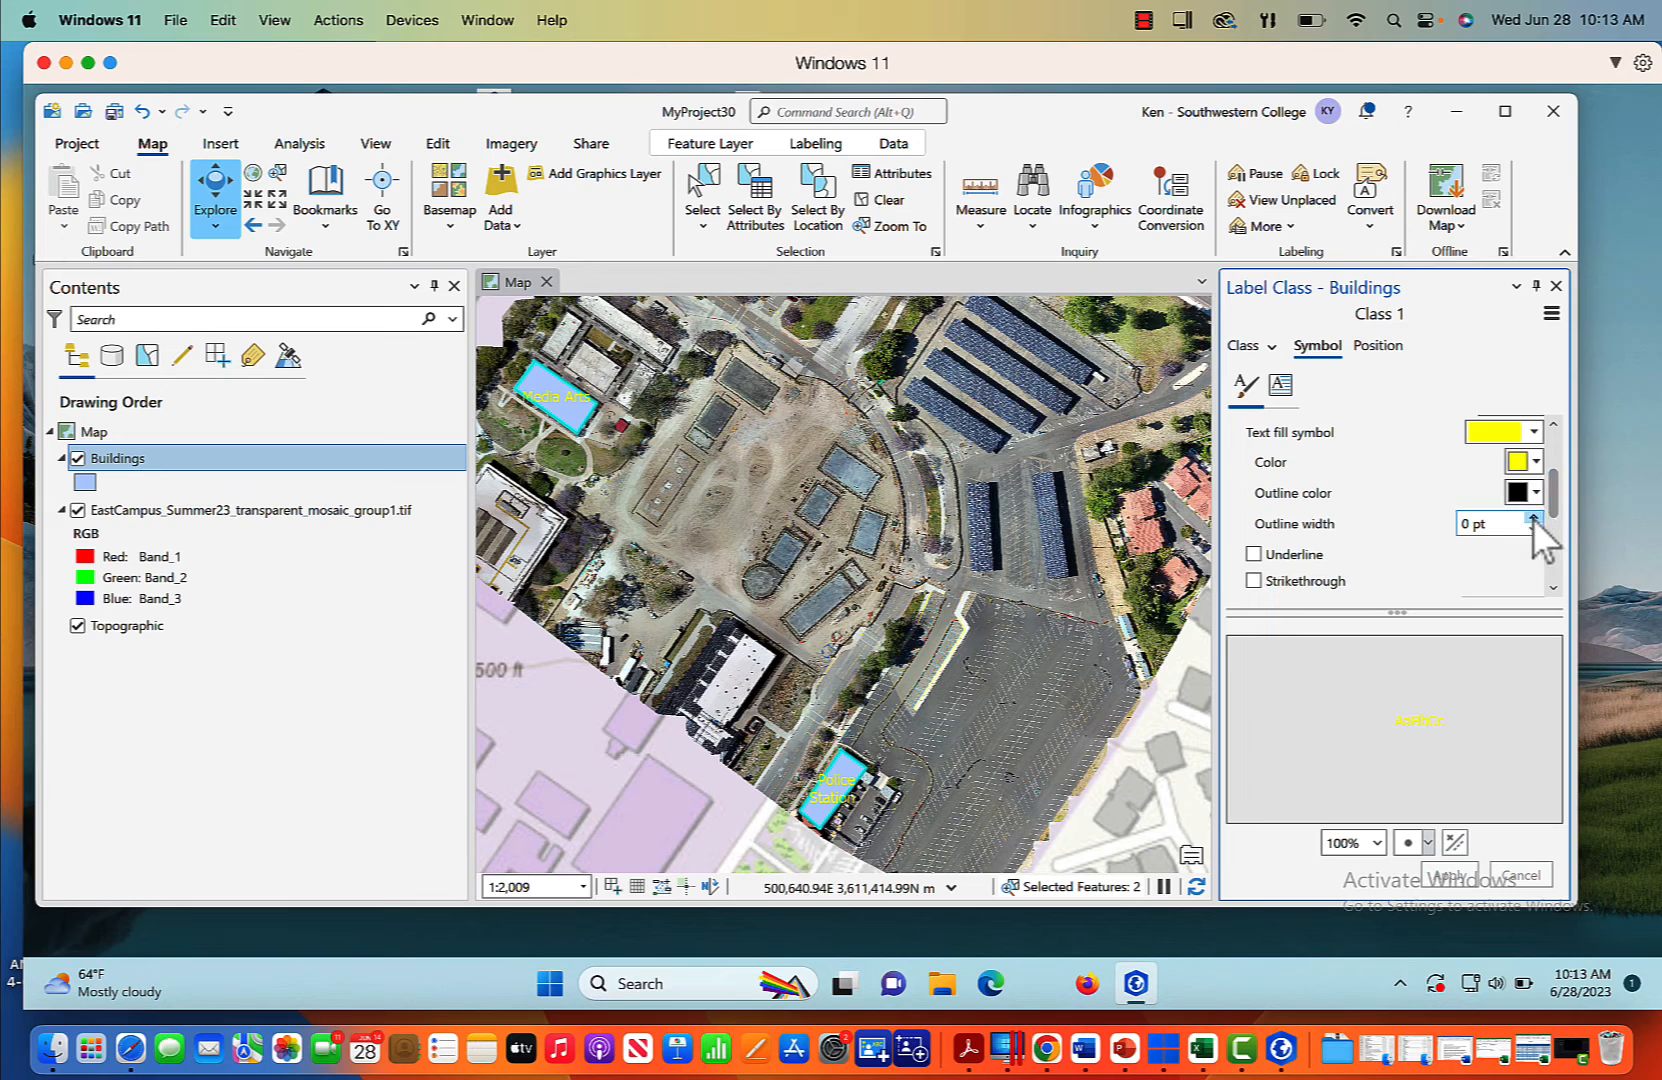
click(1533, 518)
click(1445, 876)
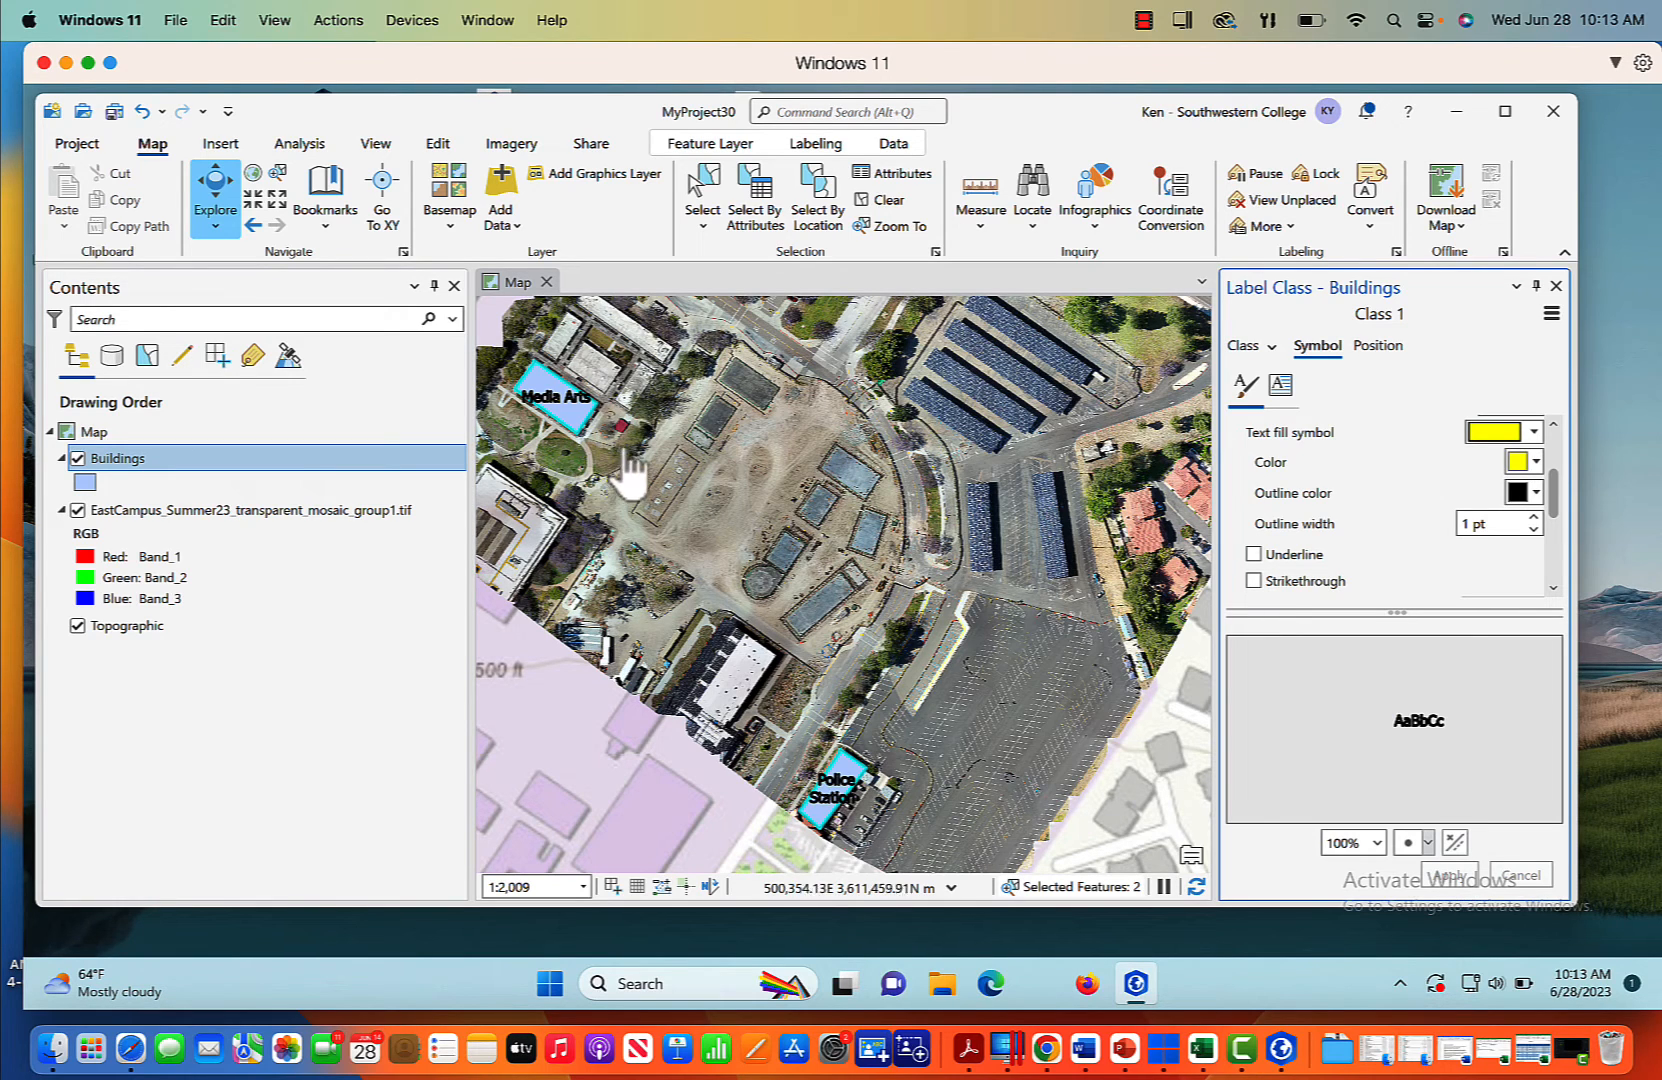
Step: Replace the label expression with the Areas field, apply it, and close the Buildings label class settings
click(1245, 346)
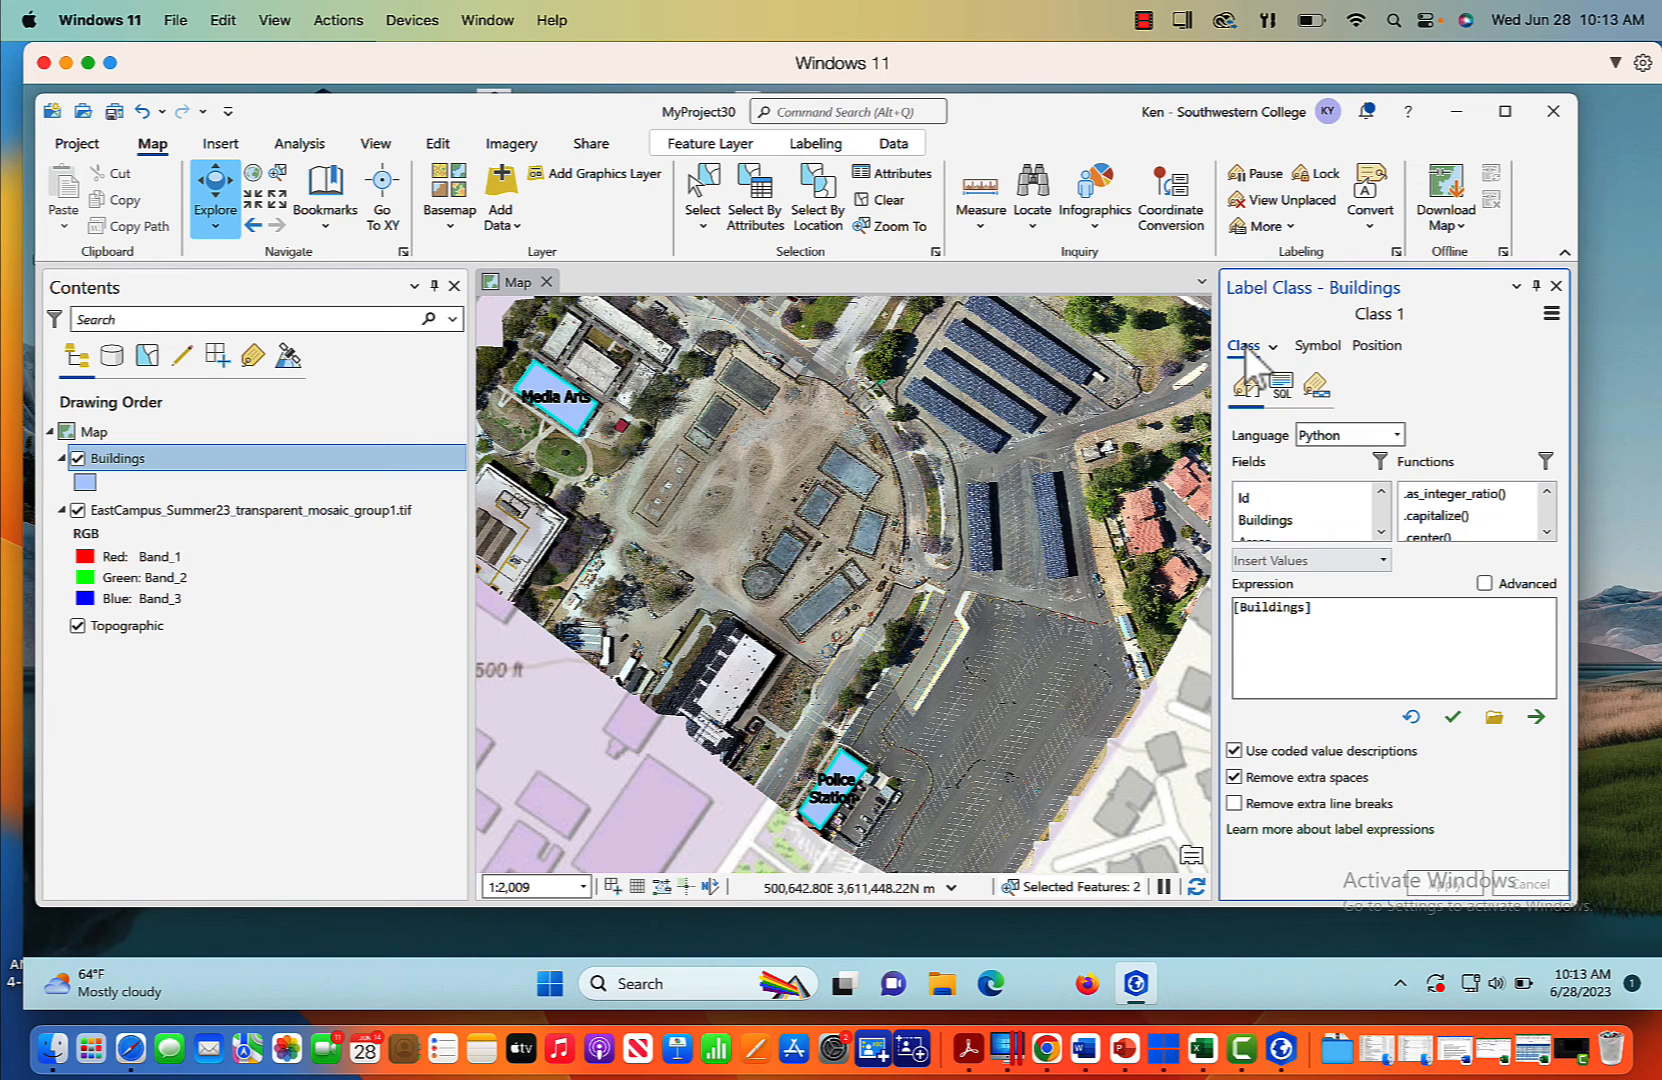
click(1381, 533)
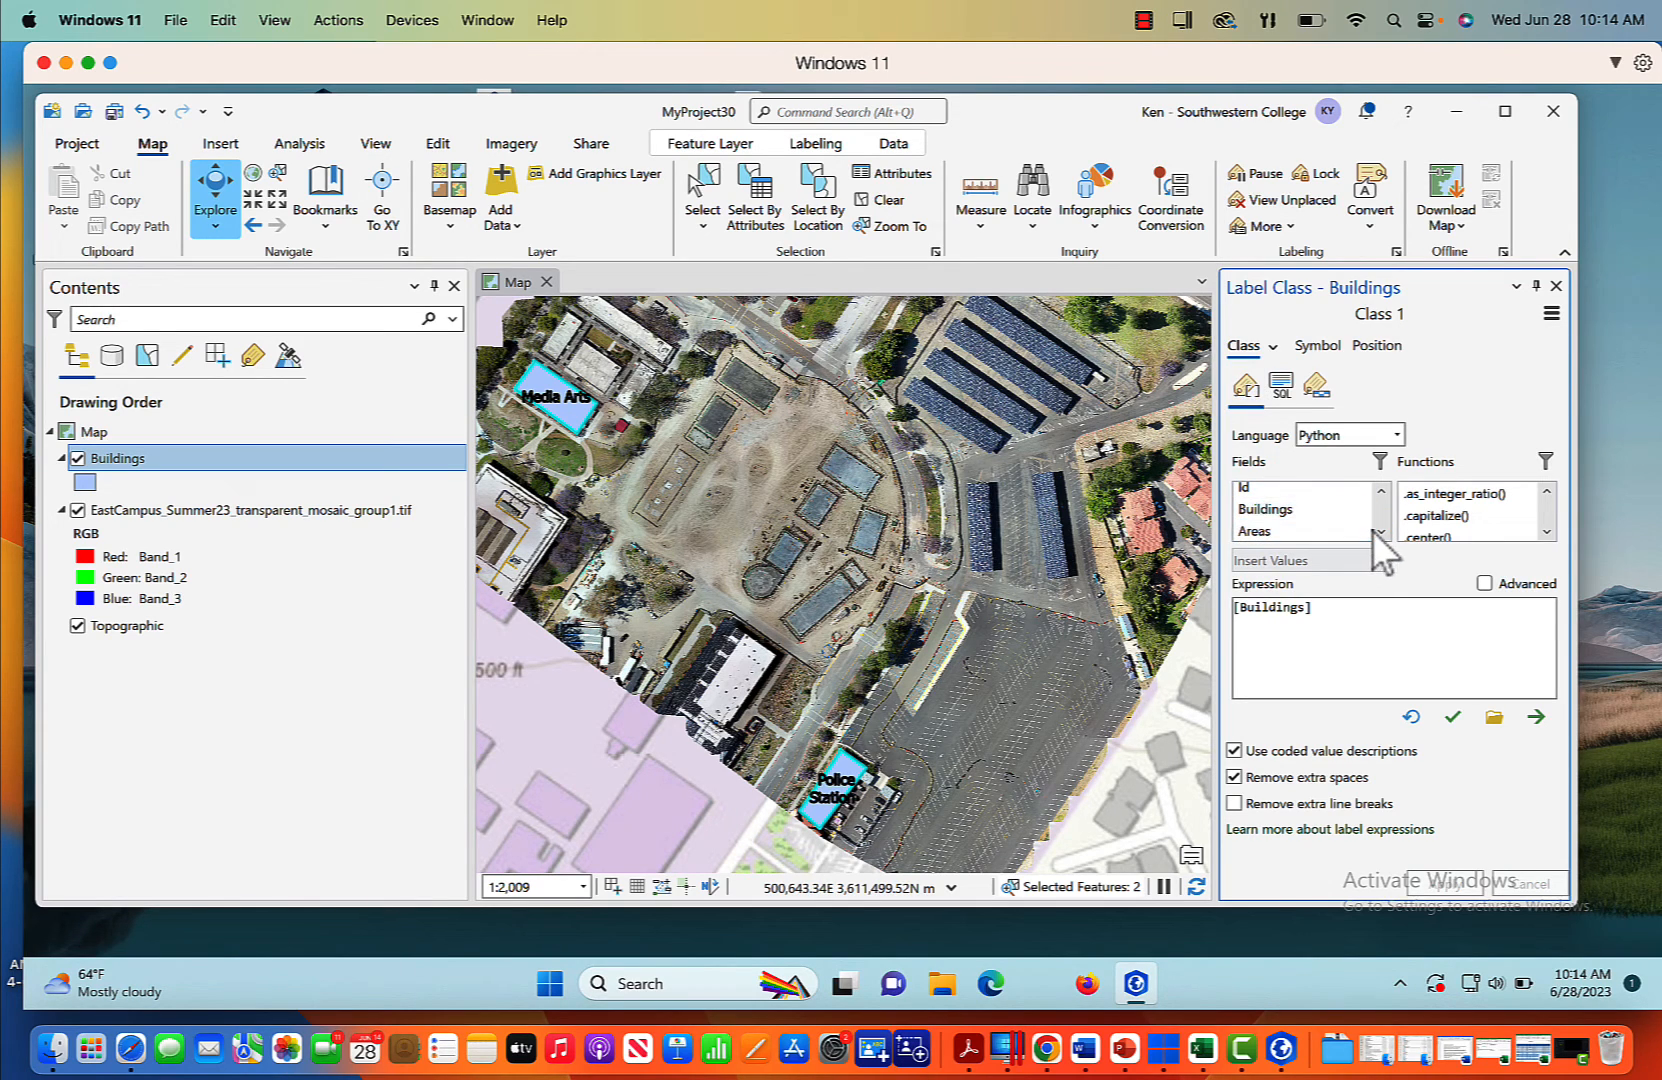
drag(1339, 605, 1228, 605)
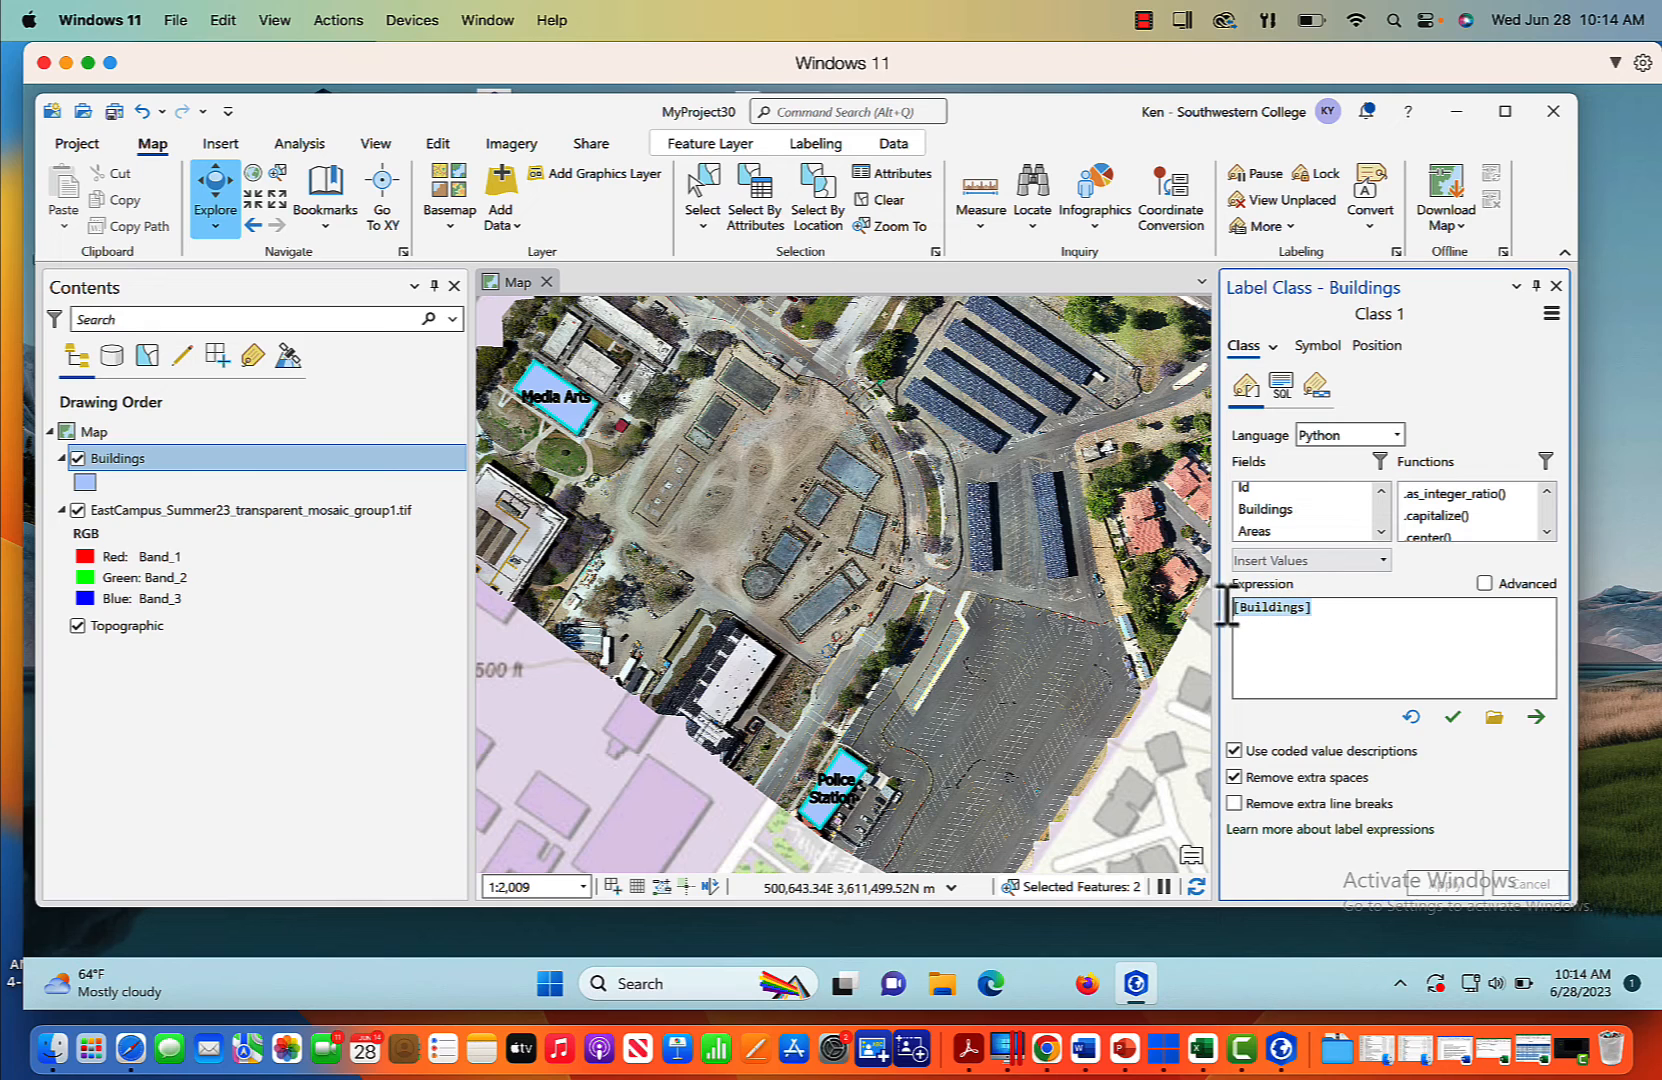
key(BackSpace)
click(1257, 534)
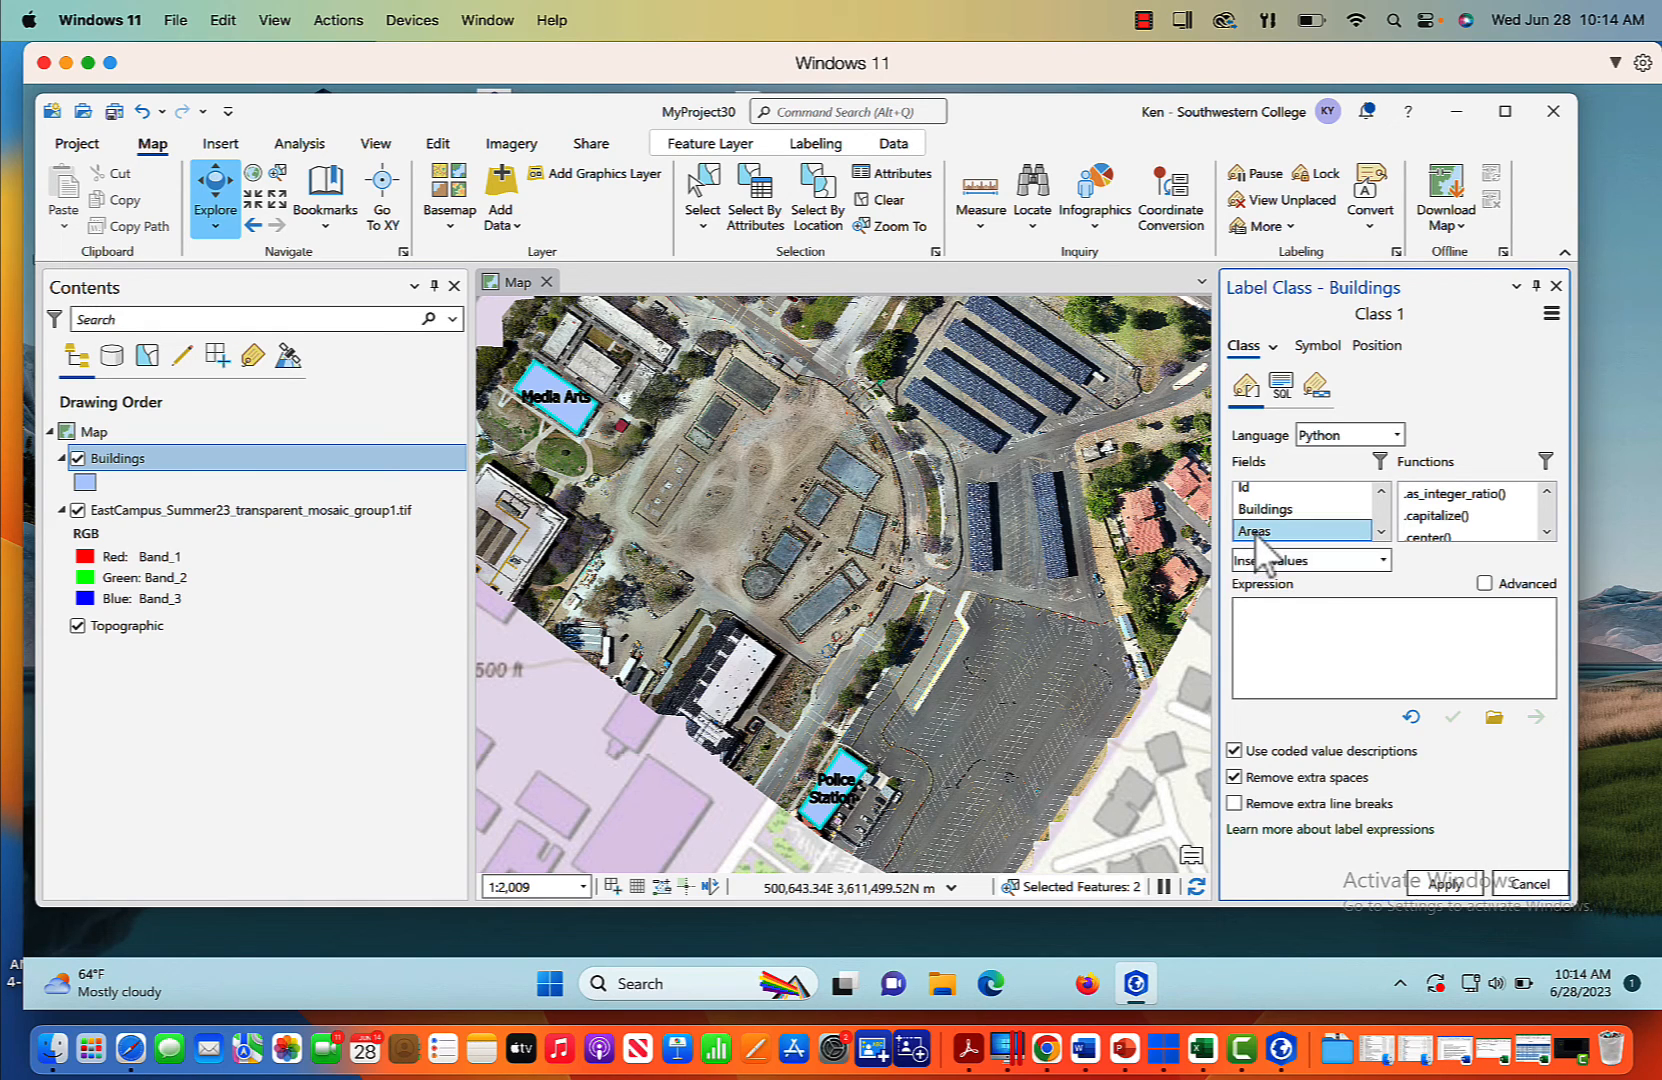
click(1428, 882)
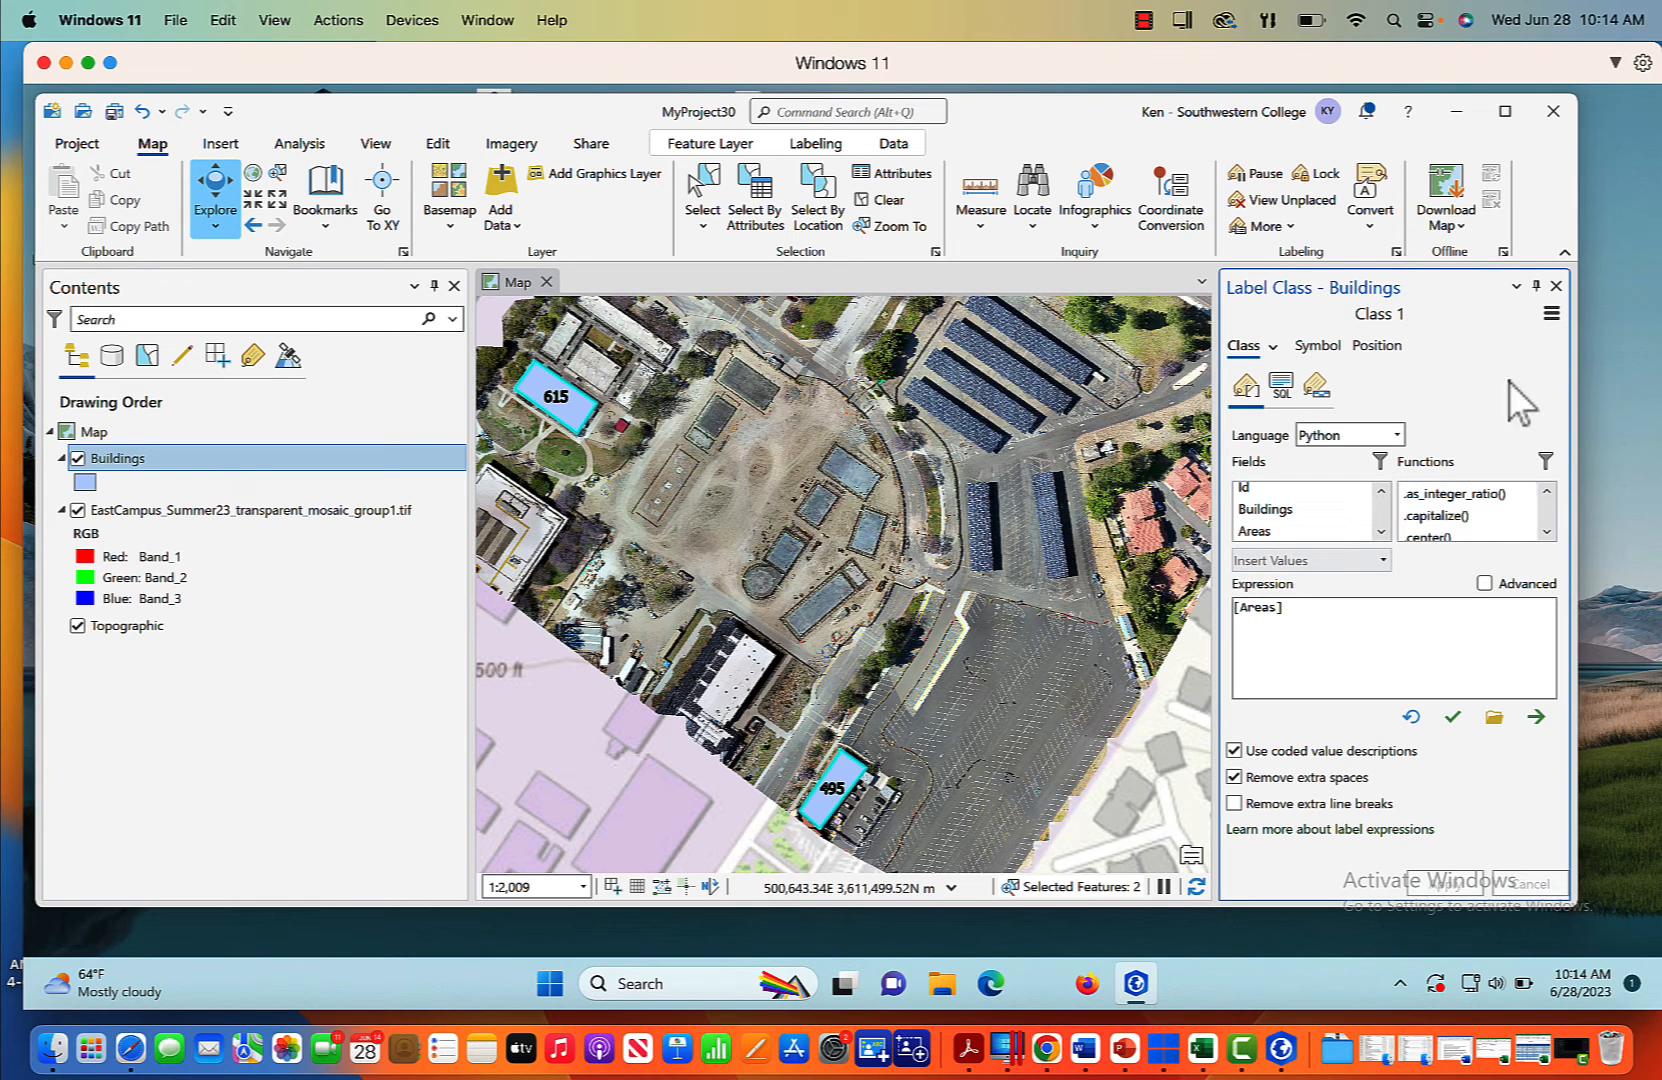
click(1556, 288)
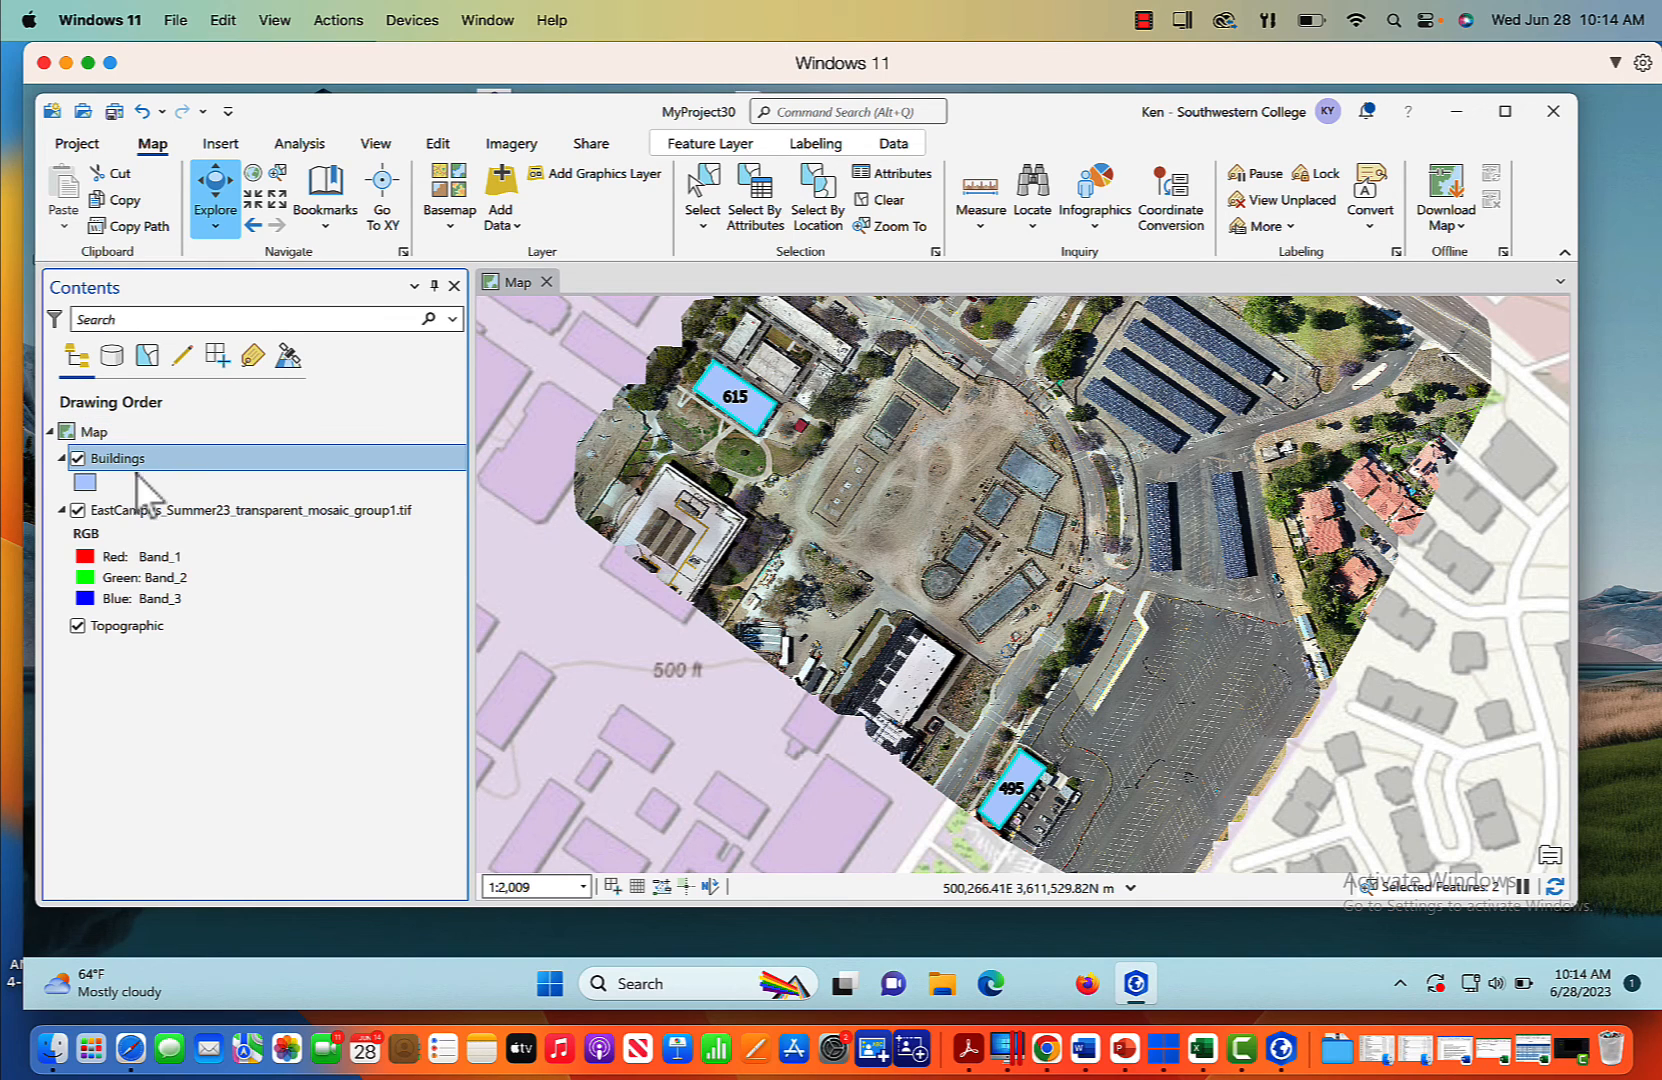
click(88, 483)
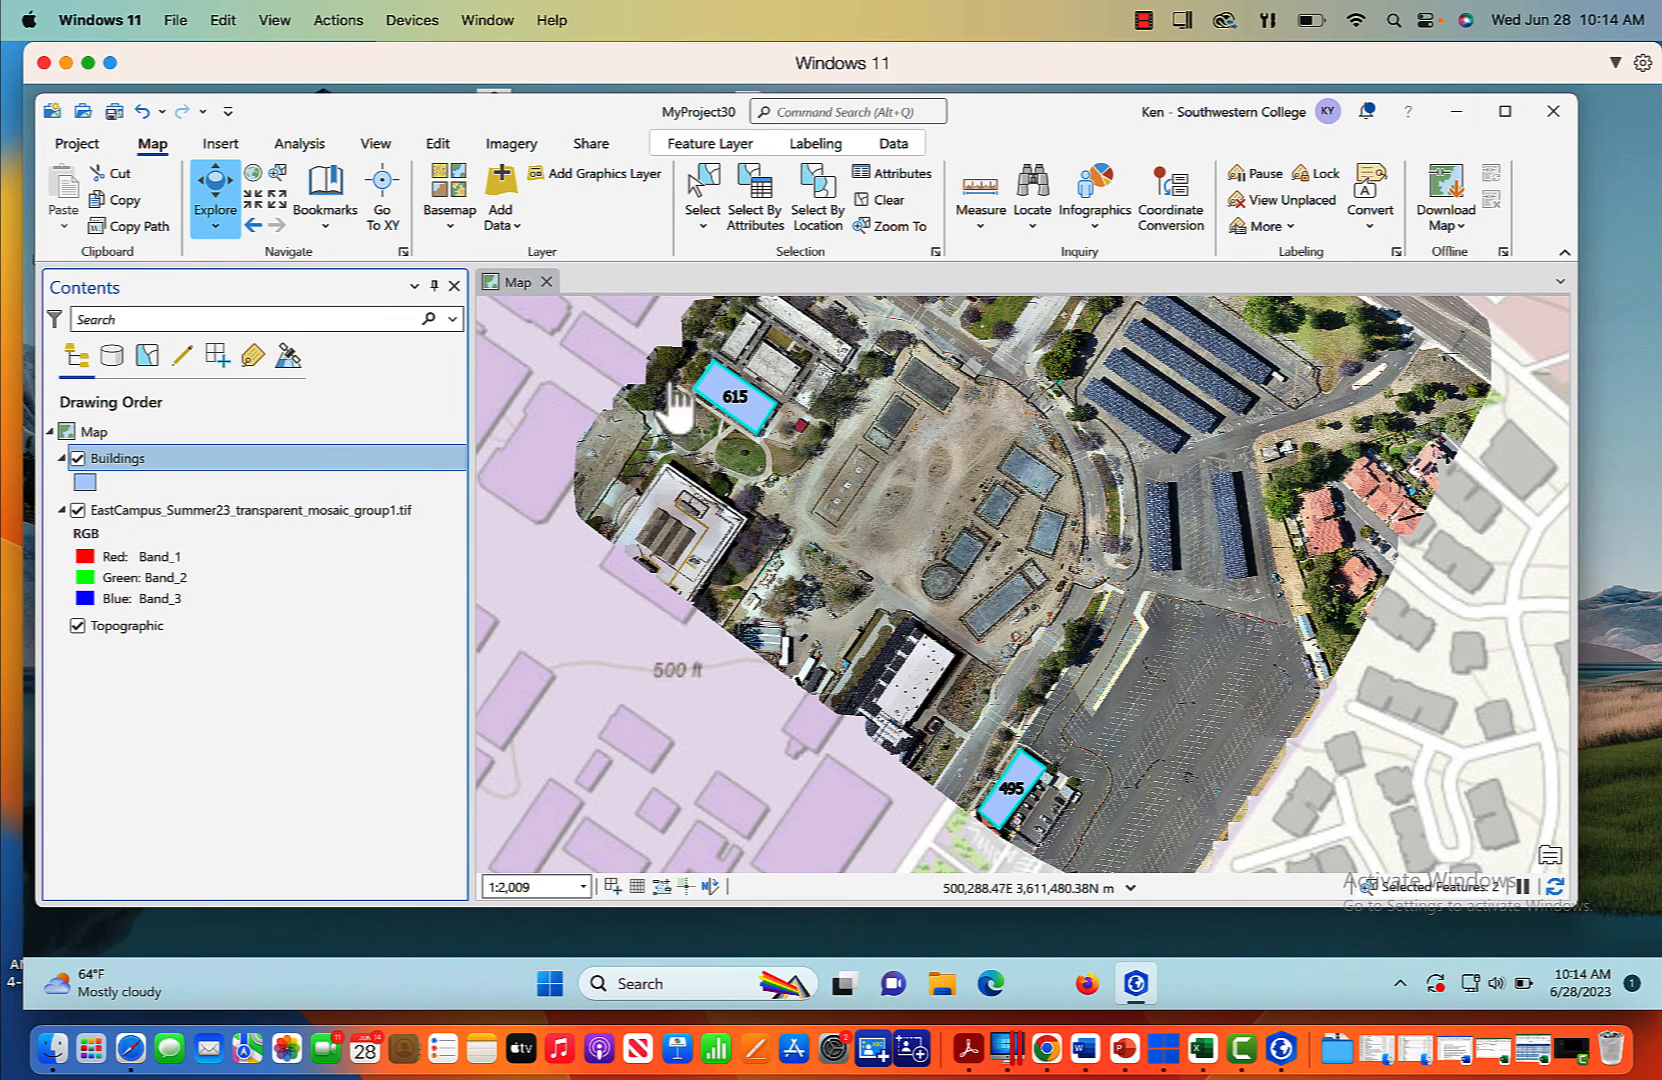